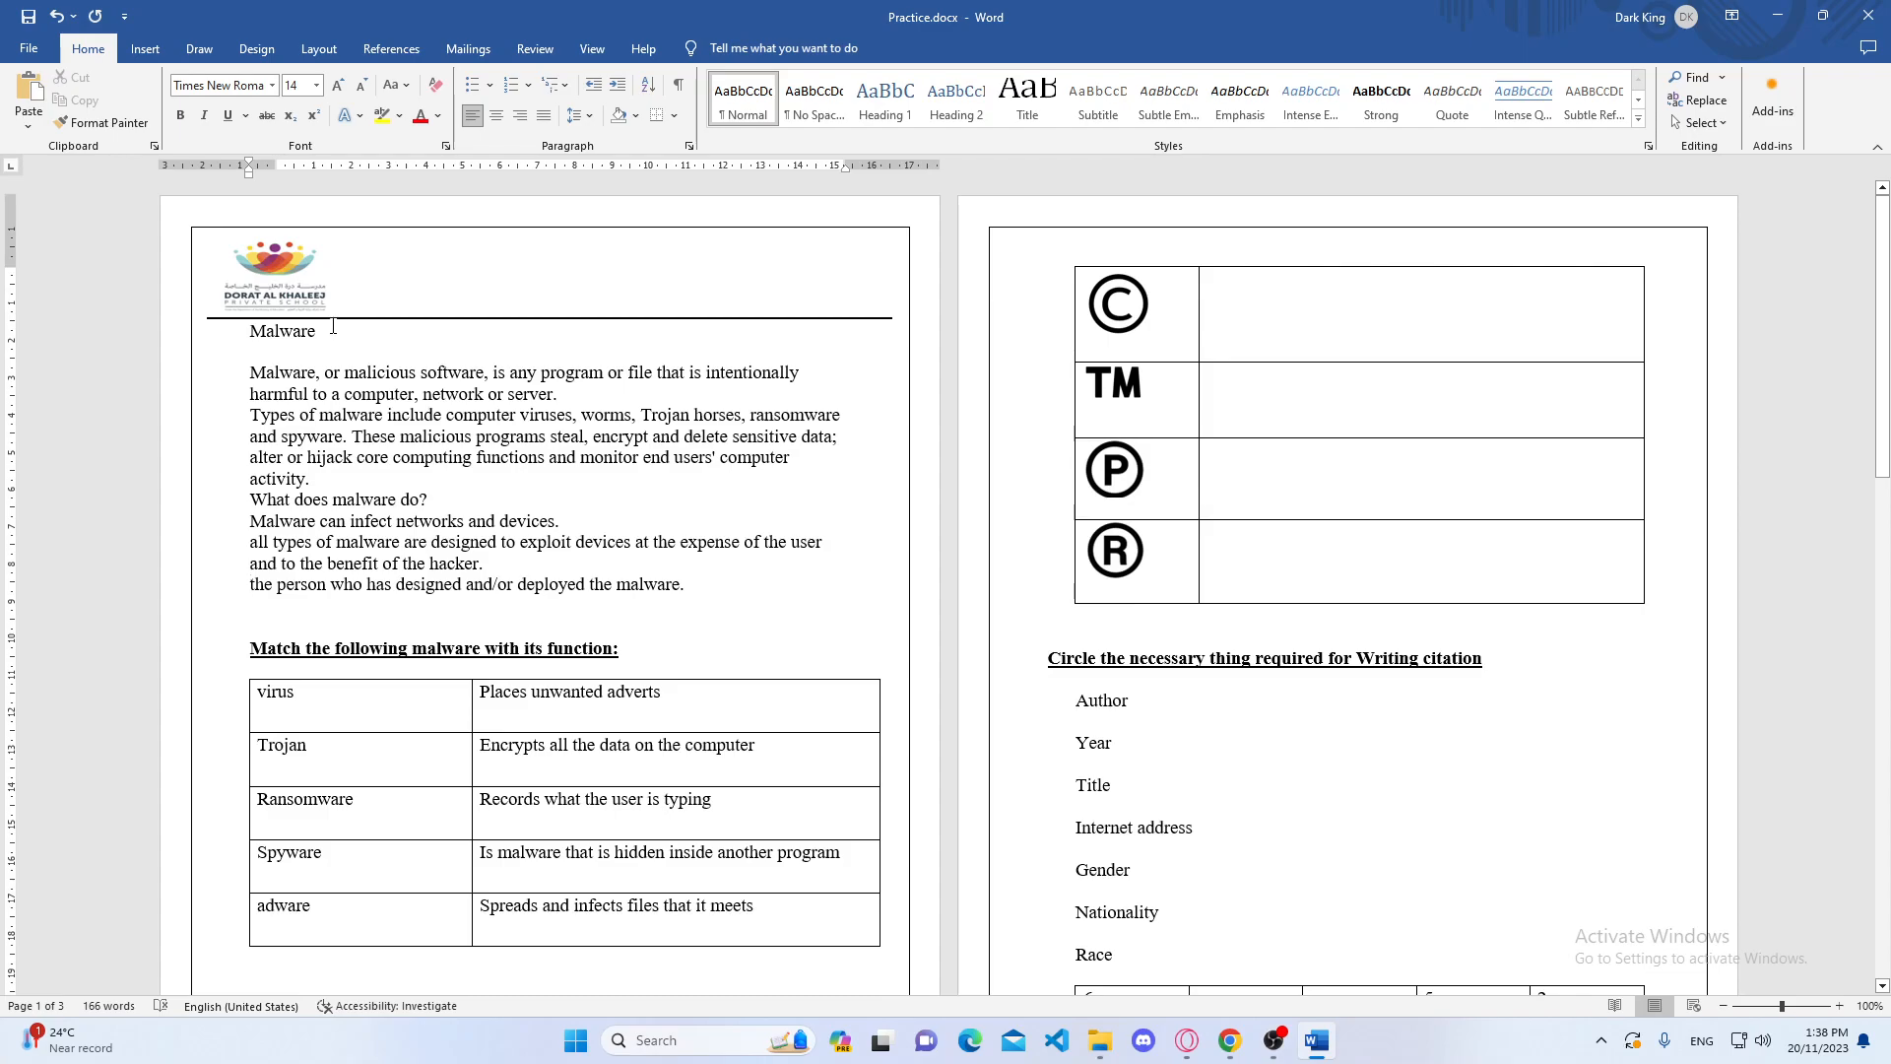
- Apply the Heading 1 style to the "Malware" title and Heading 2 to the "What does malware do?" line
{"action": "left_click_drag", "start_coordinate": [334, 331], "coordinate": [249, 333]}
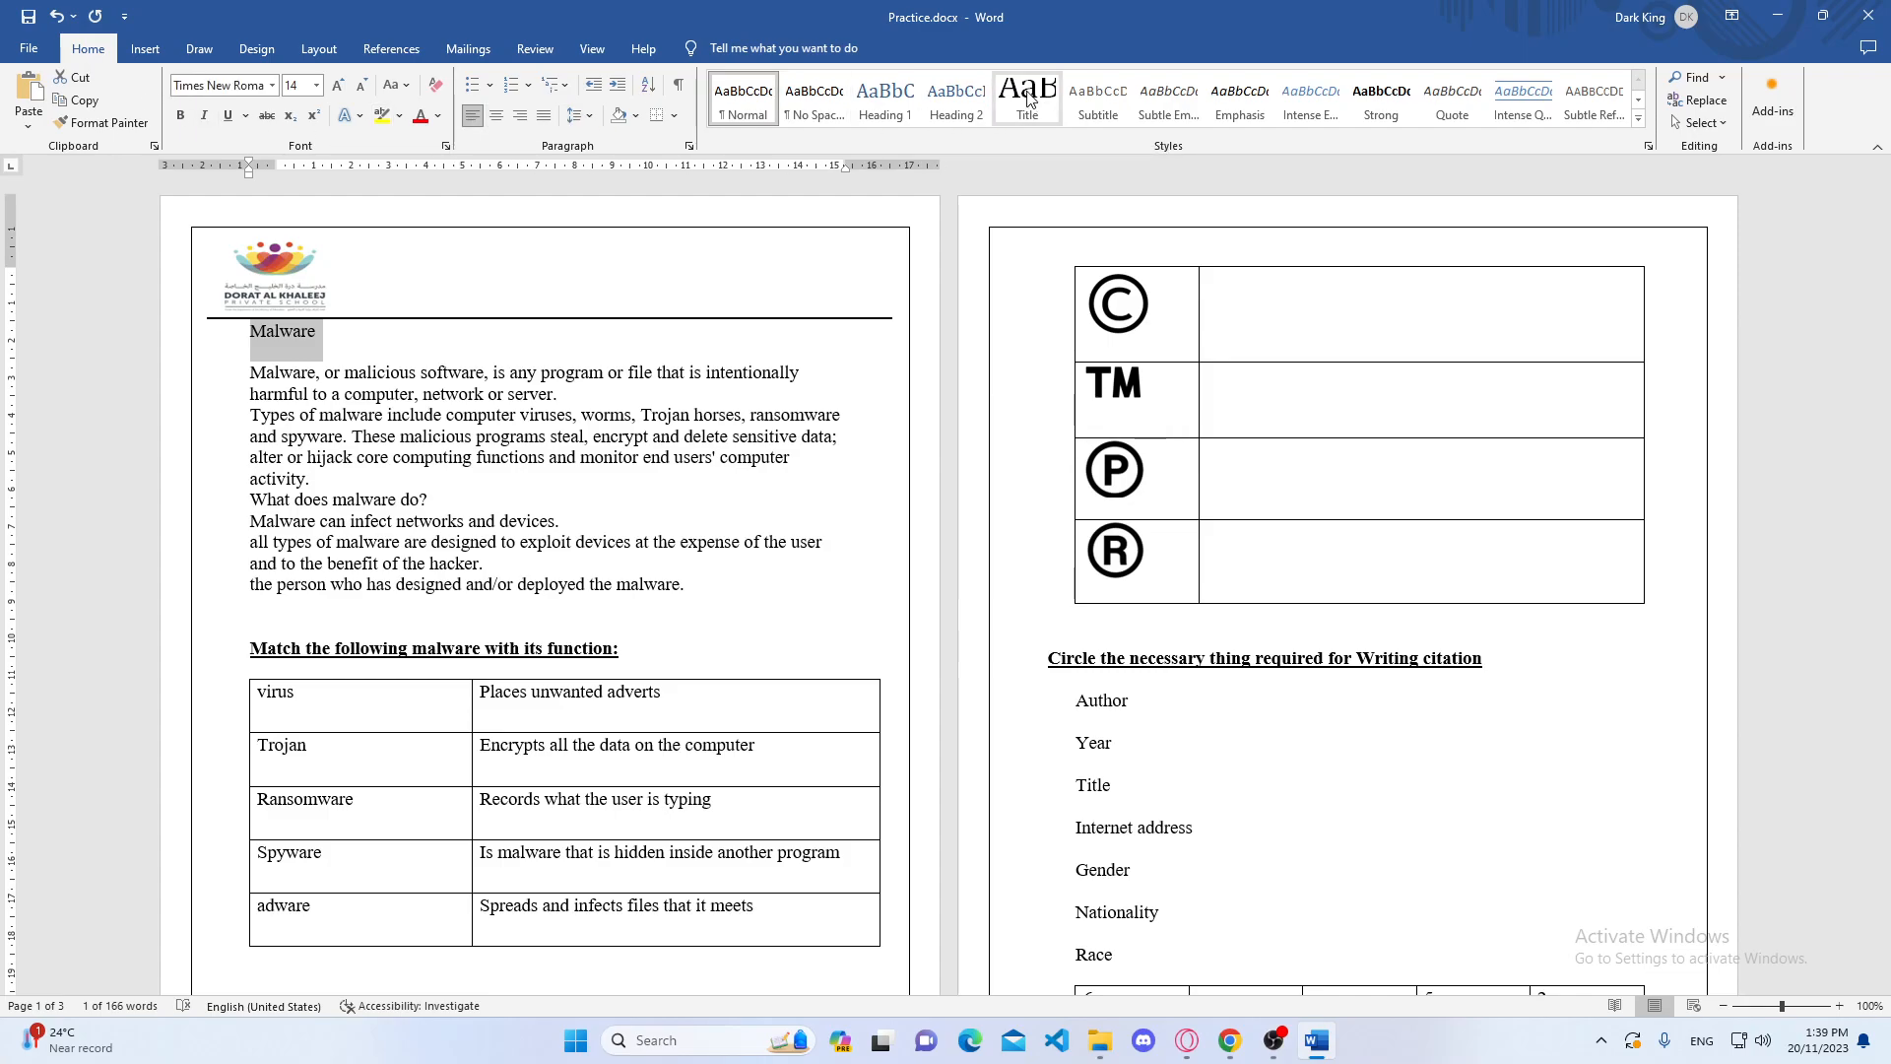
{"action": "left_click", "coordinate": [887, 108]}
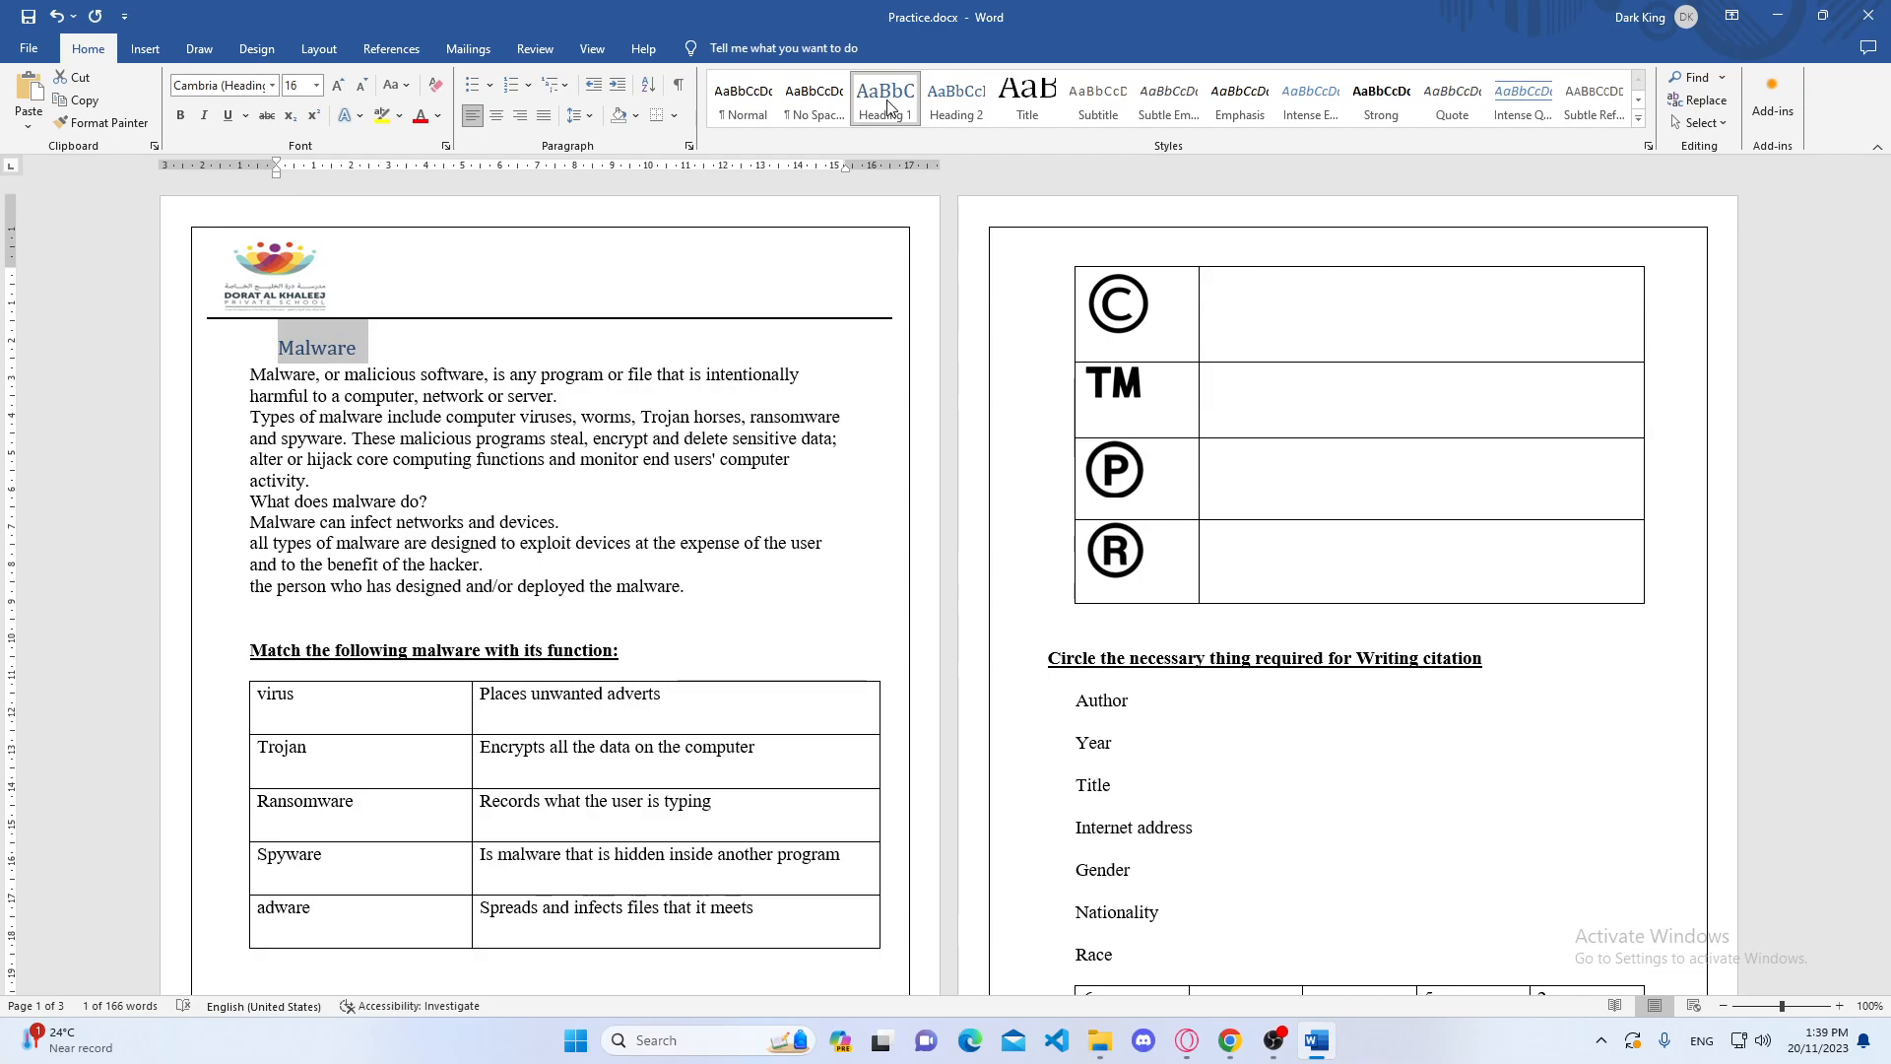
{"action": "left_click", "coordinate": [456, 488]}
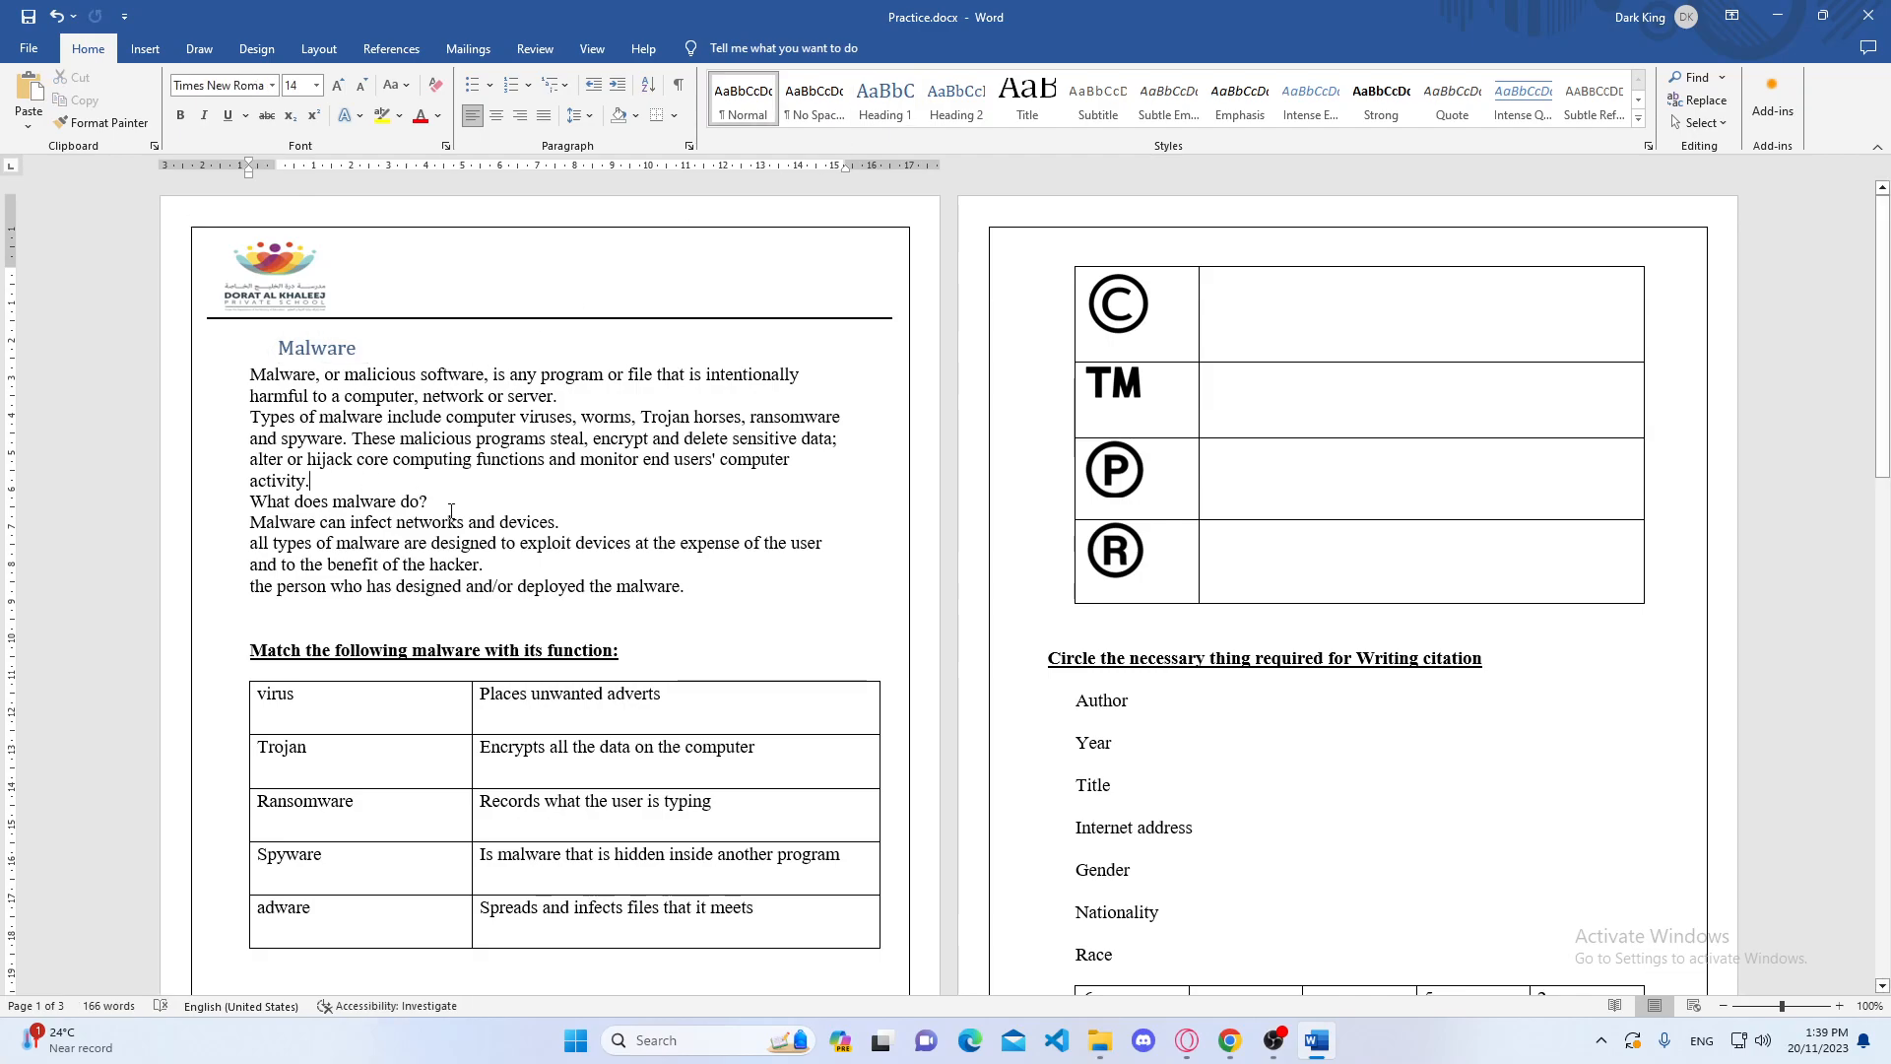
{"action": "left_click_drag", "start_coordinate": [428, 502], "coordinate": [258, 510]}
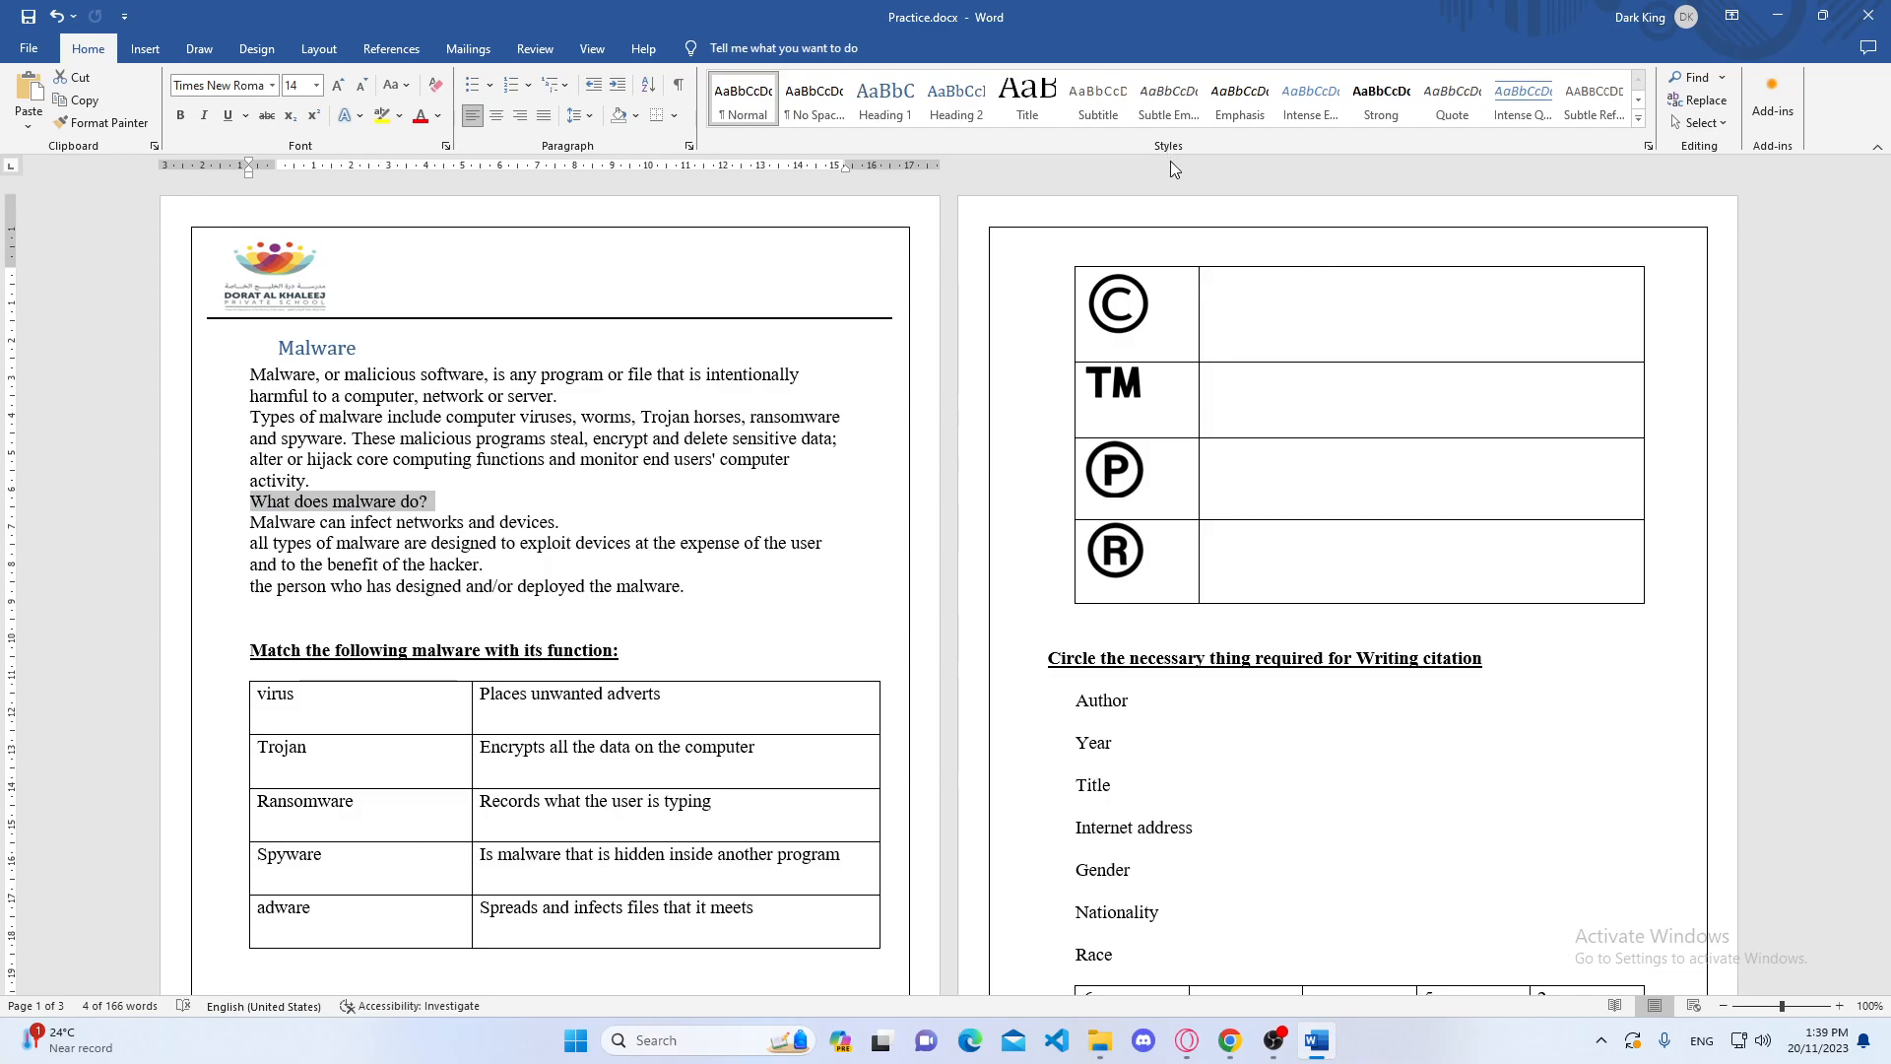
{"action": "left_click", "coordinate": [973, 120]}
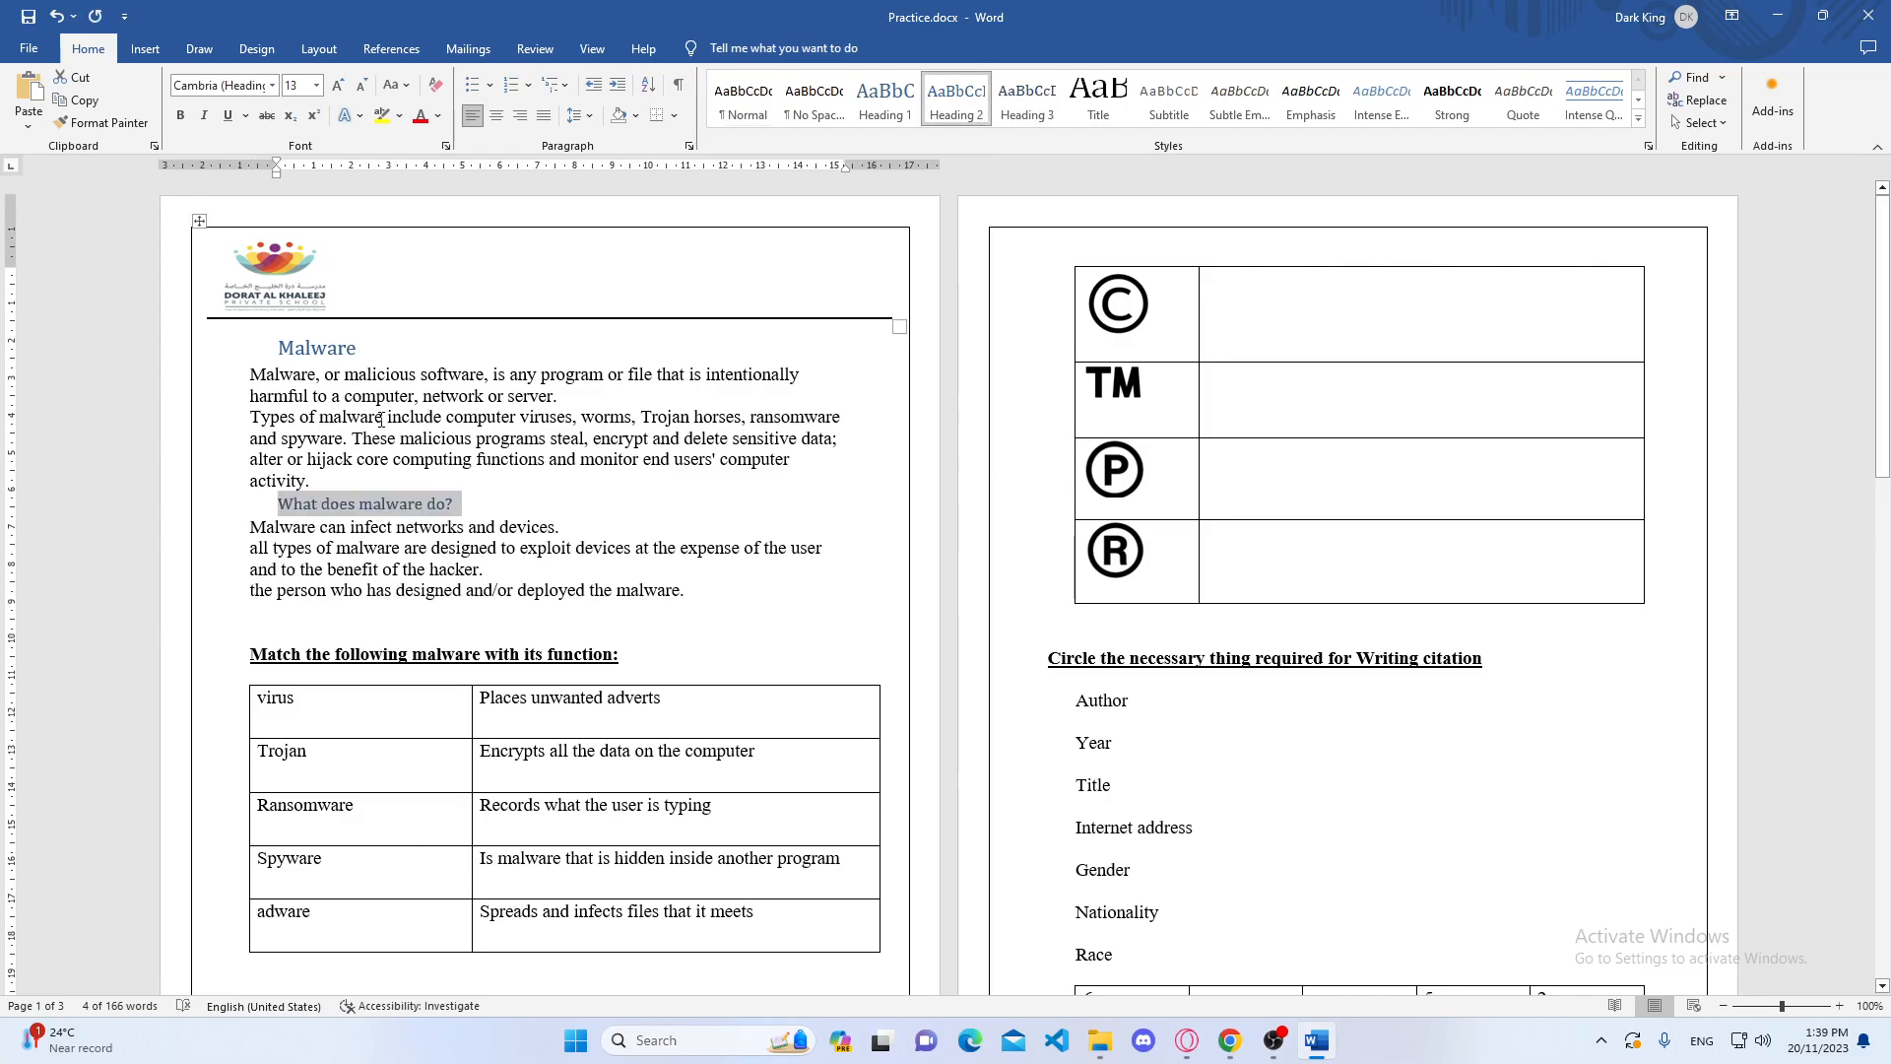
- Center the "Malware" heading, set its font size to 18 and change its font
{"action": "left_click", "coordinate": [363, 349]}
{"action": "left_click_drag", "start_coordinate": [364, 348], "coordinate": [283, 355]}
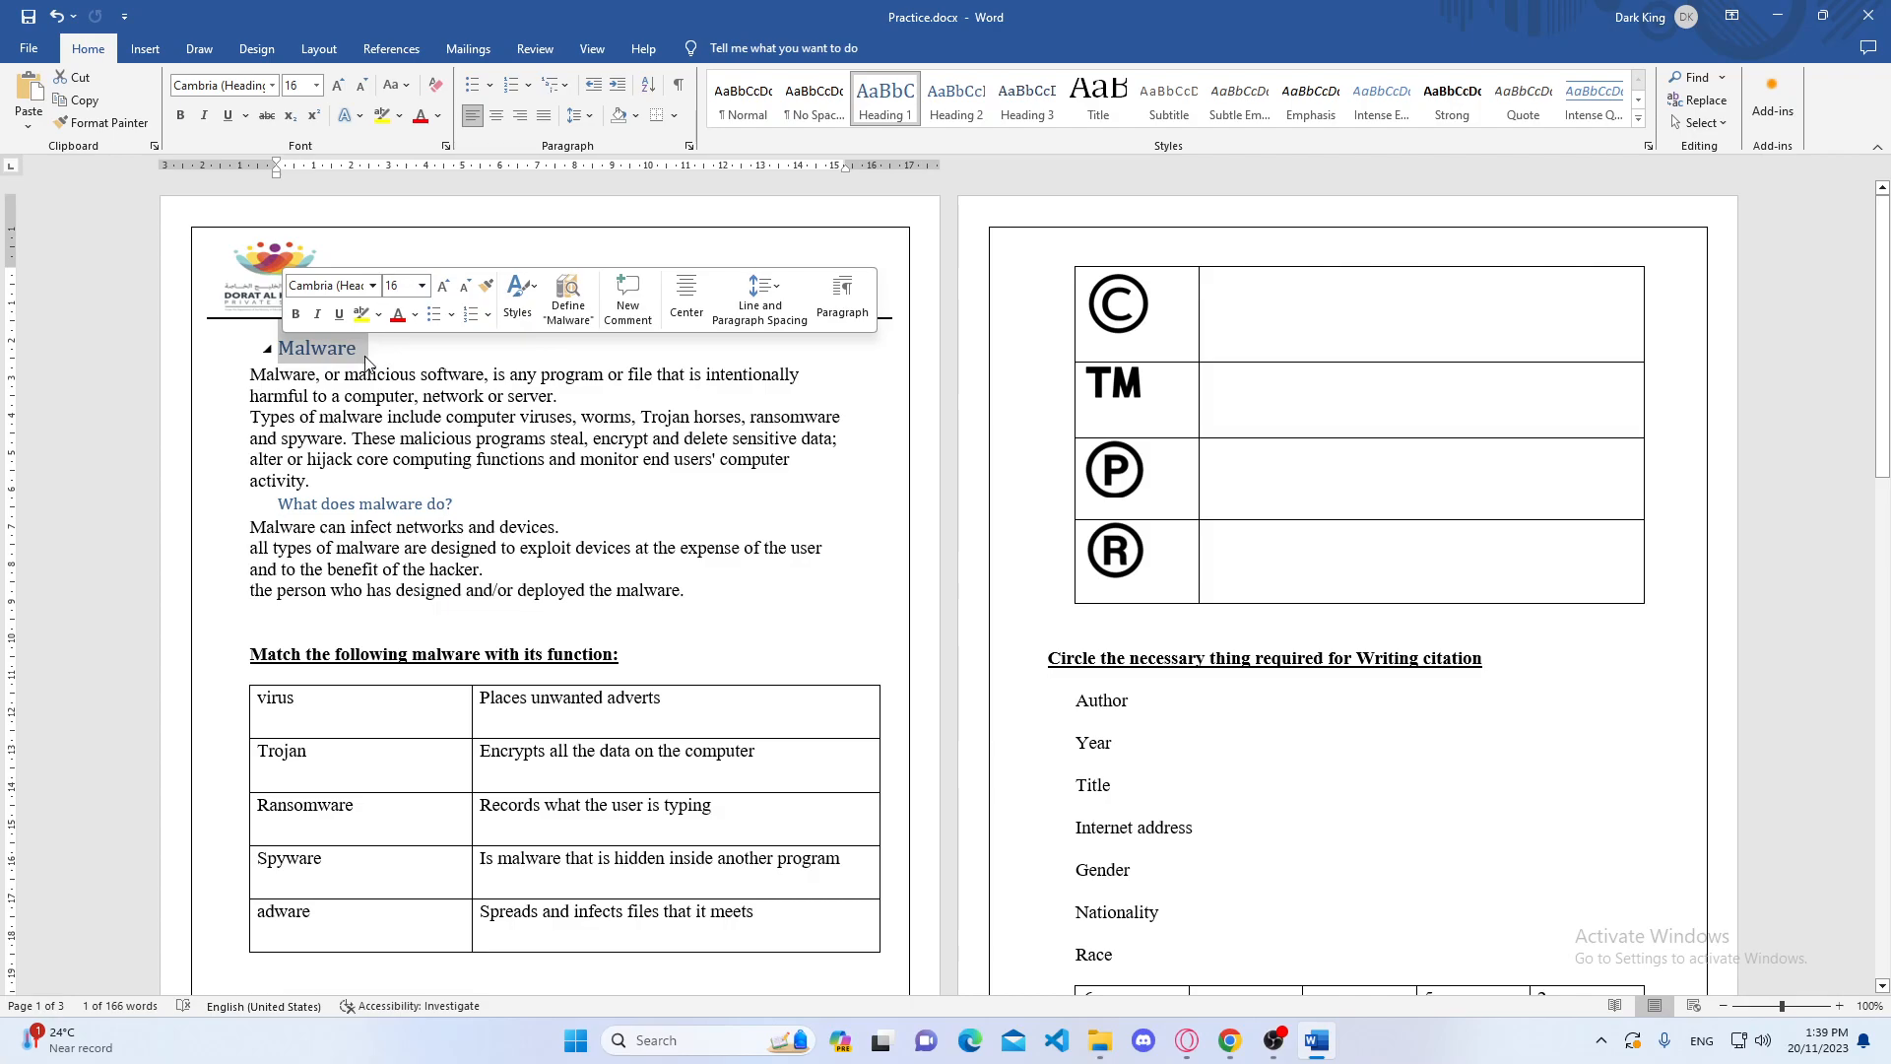
{"action": "left_click", "coordinate": [502, 118]}
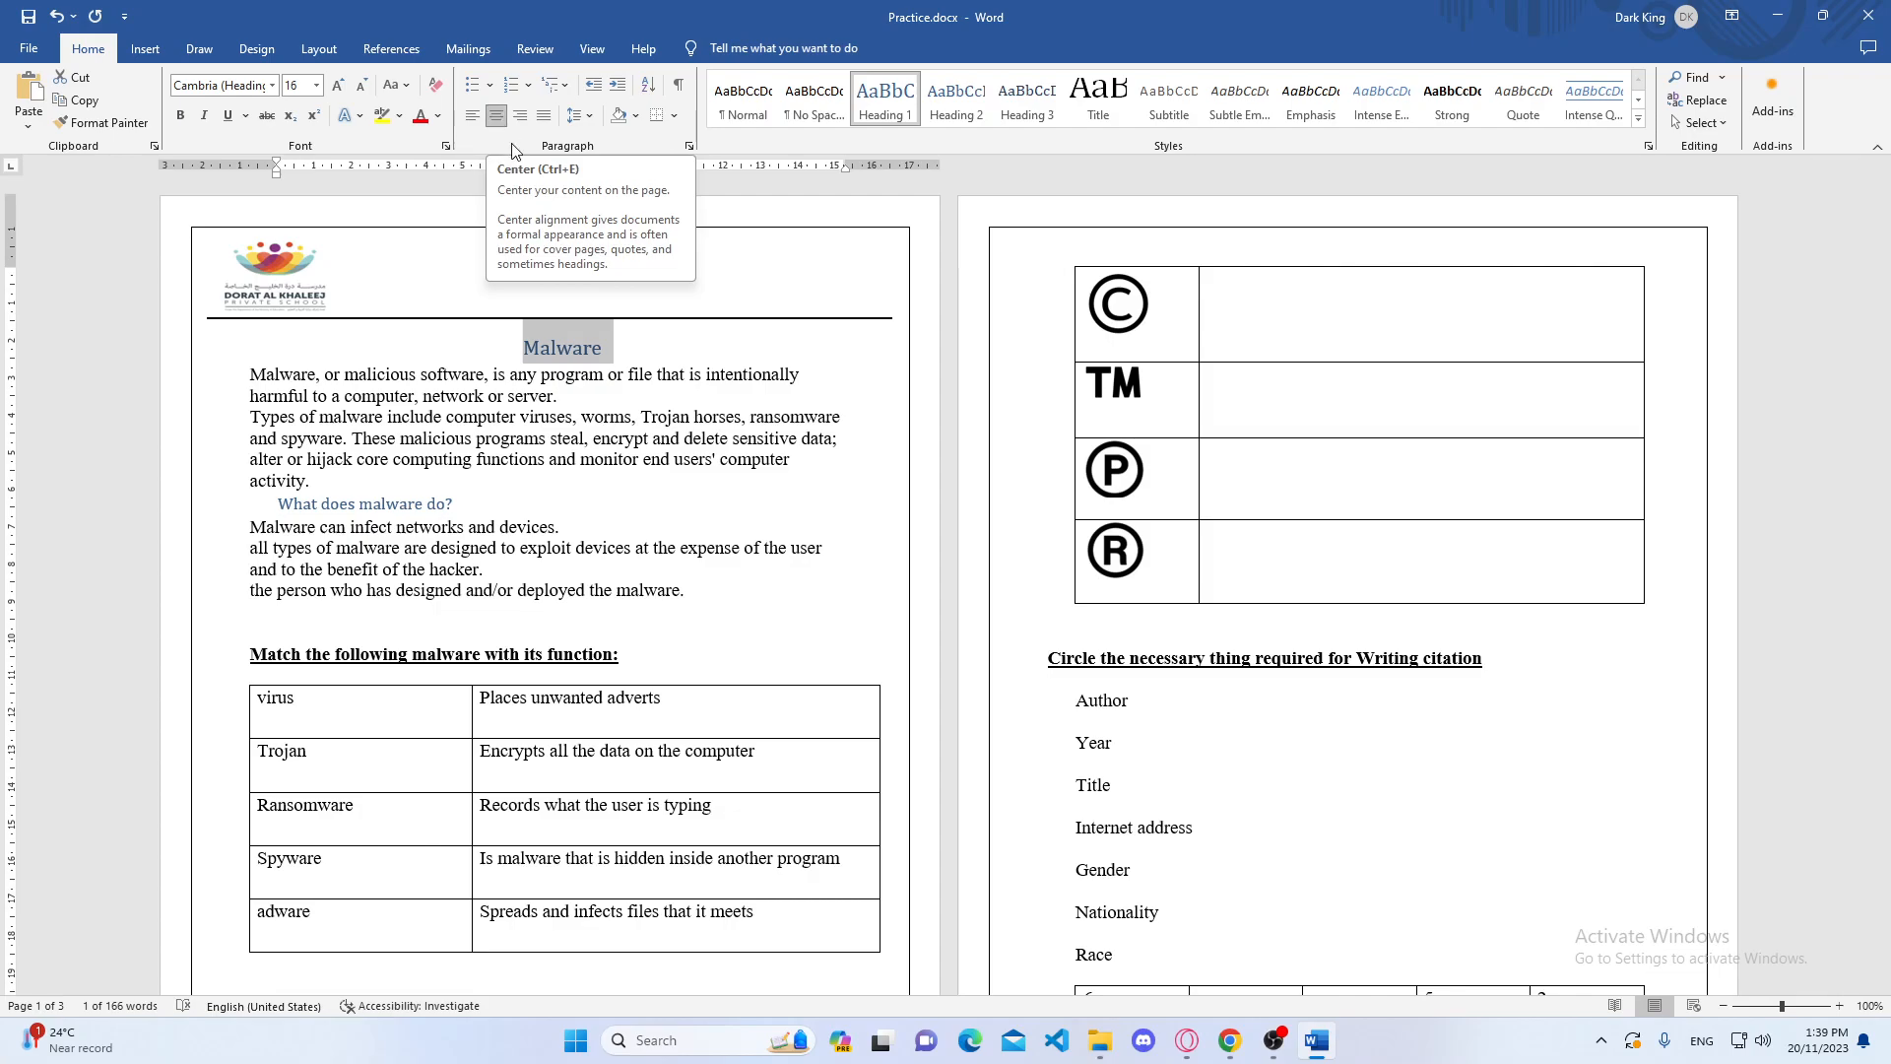
{"action": "left_click", "coordinate": [316, 86]}
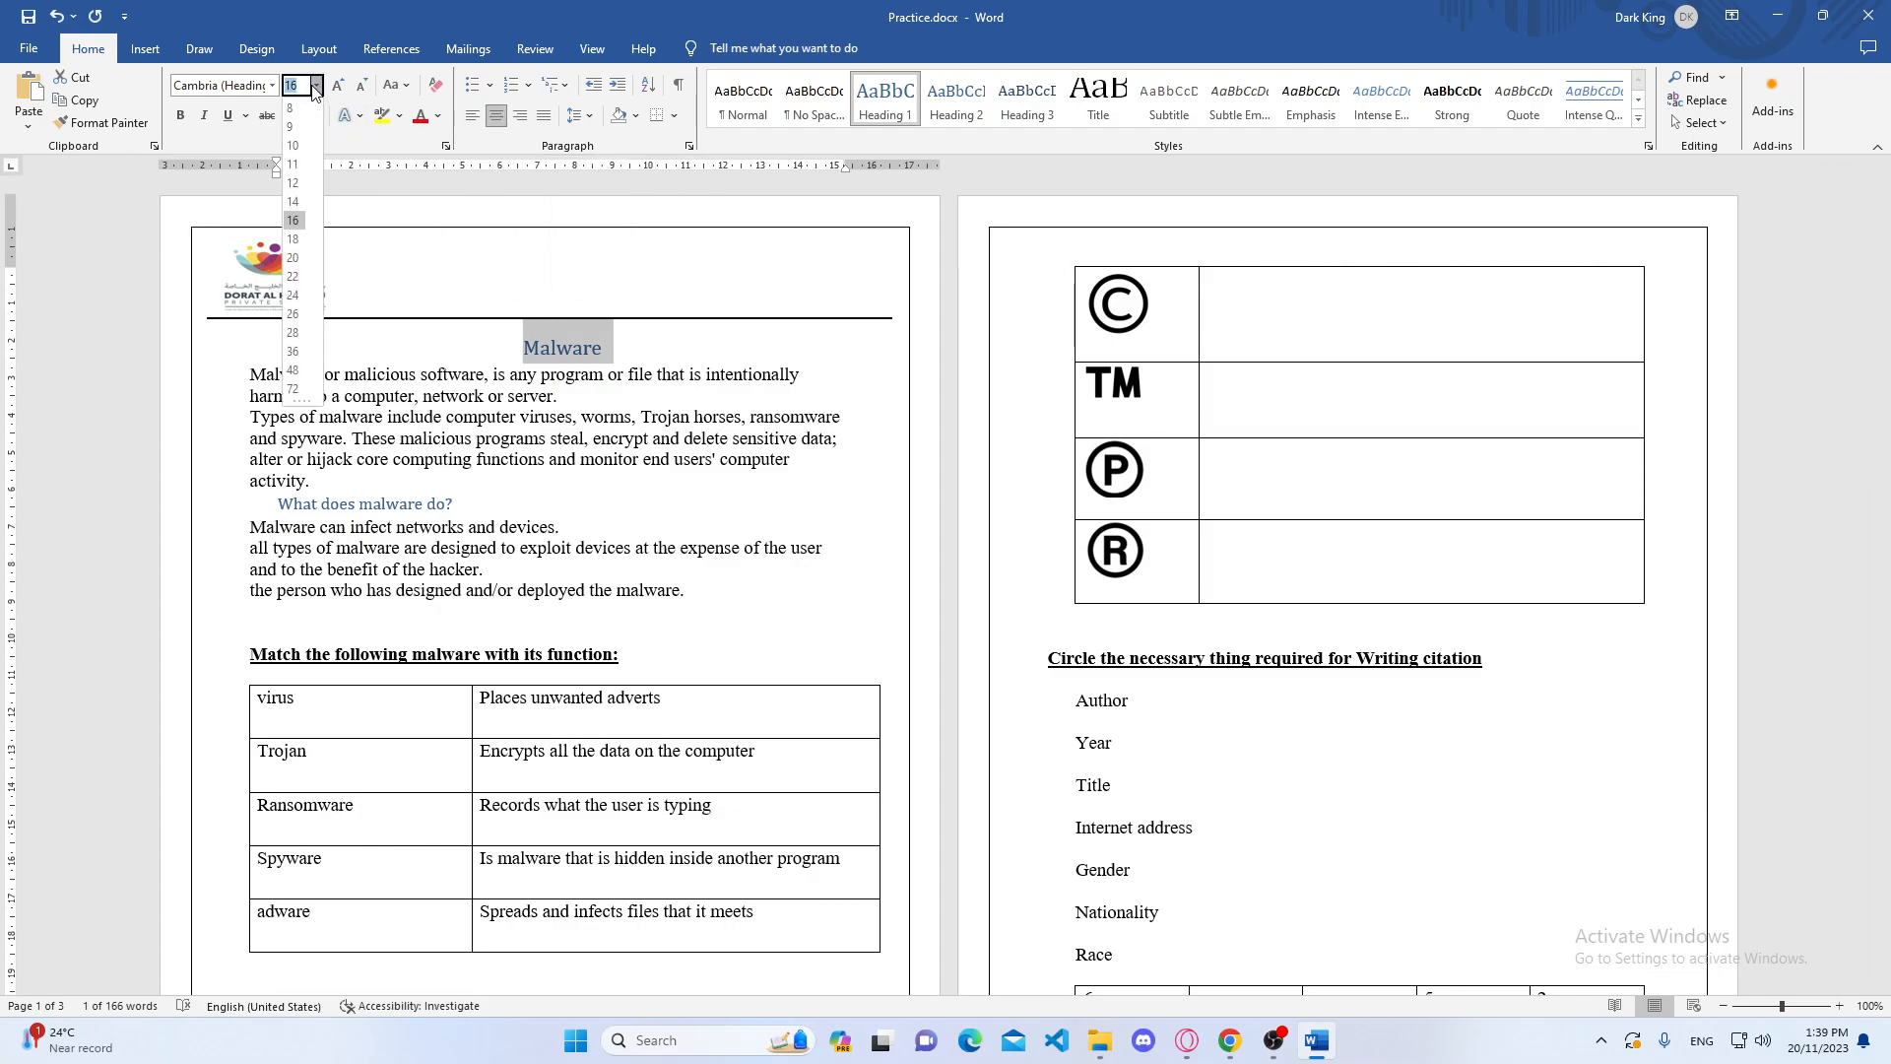
{"action": "left_click", "coordinate": [309, 238]}
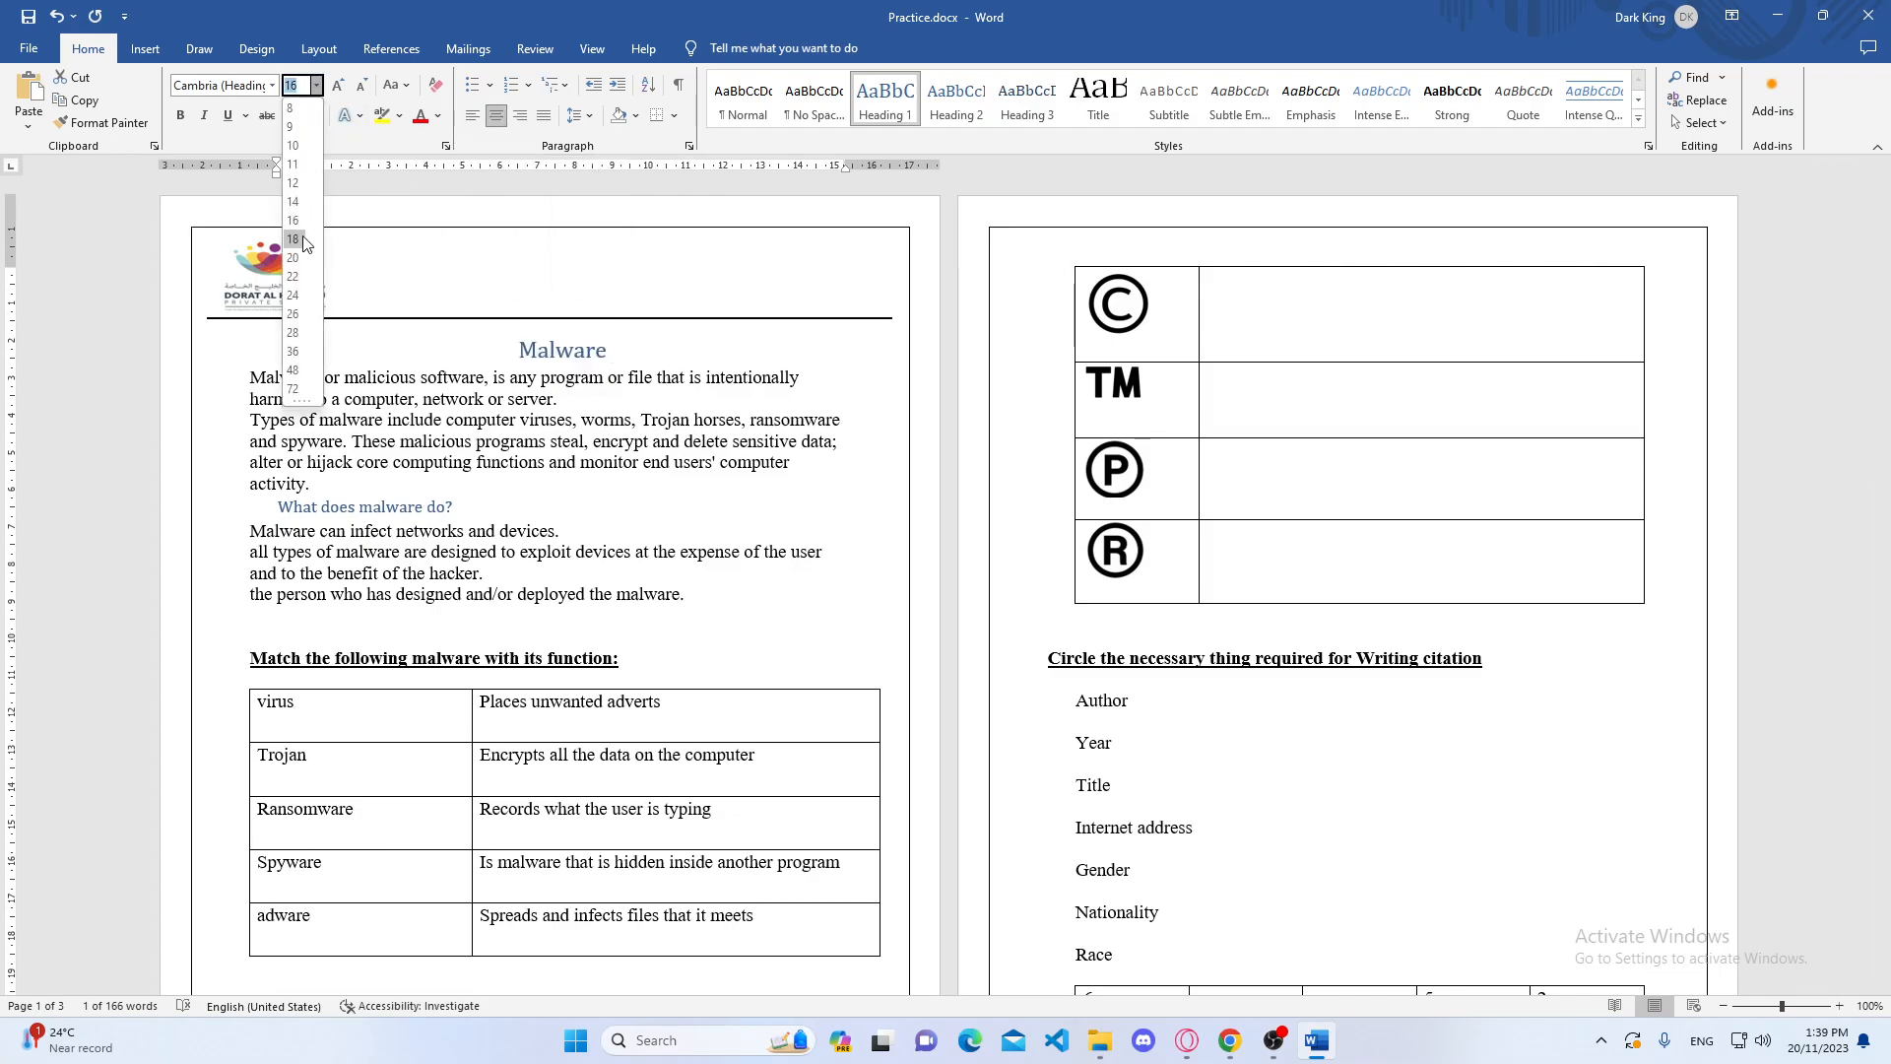
{"action": "left_click", "coordinate": [271, 85]}
{"action": "left_click", "coordinate": [225, 216]}
{"action": "left_click", "coordinate": [293, 451]}
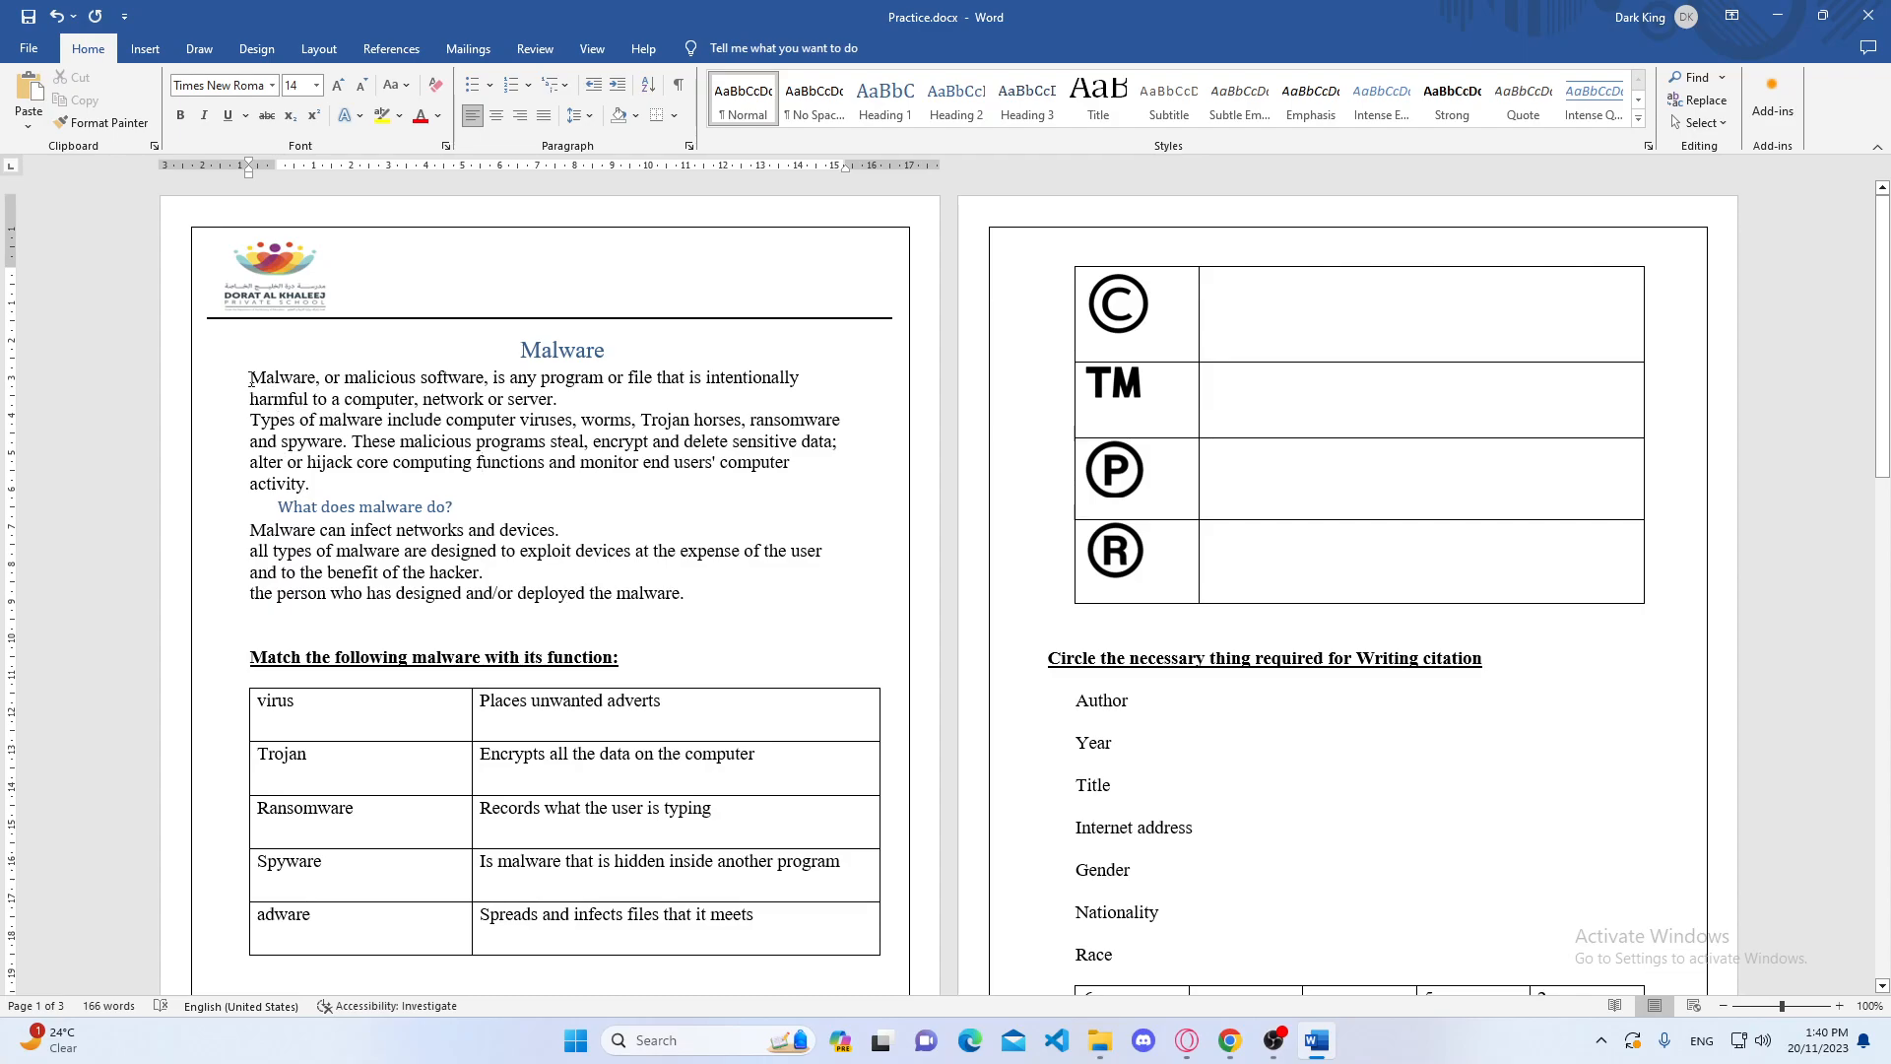
- Set the line spacing of the two paragraphs between the "Malware" heading and "What does malware do?" to 1.5
{"action": "left_click_drag", "start_coordinate": [250, 377], "coordinate": [318, 483]}
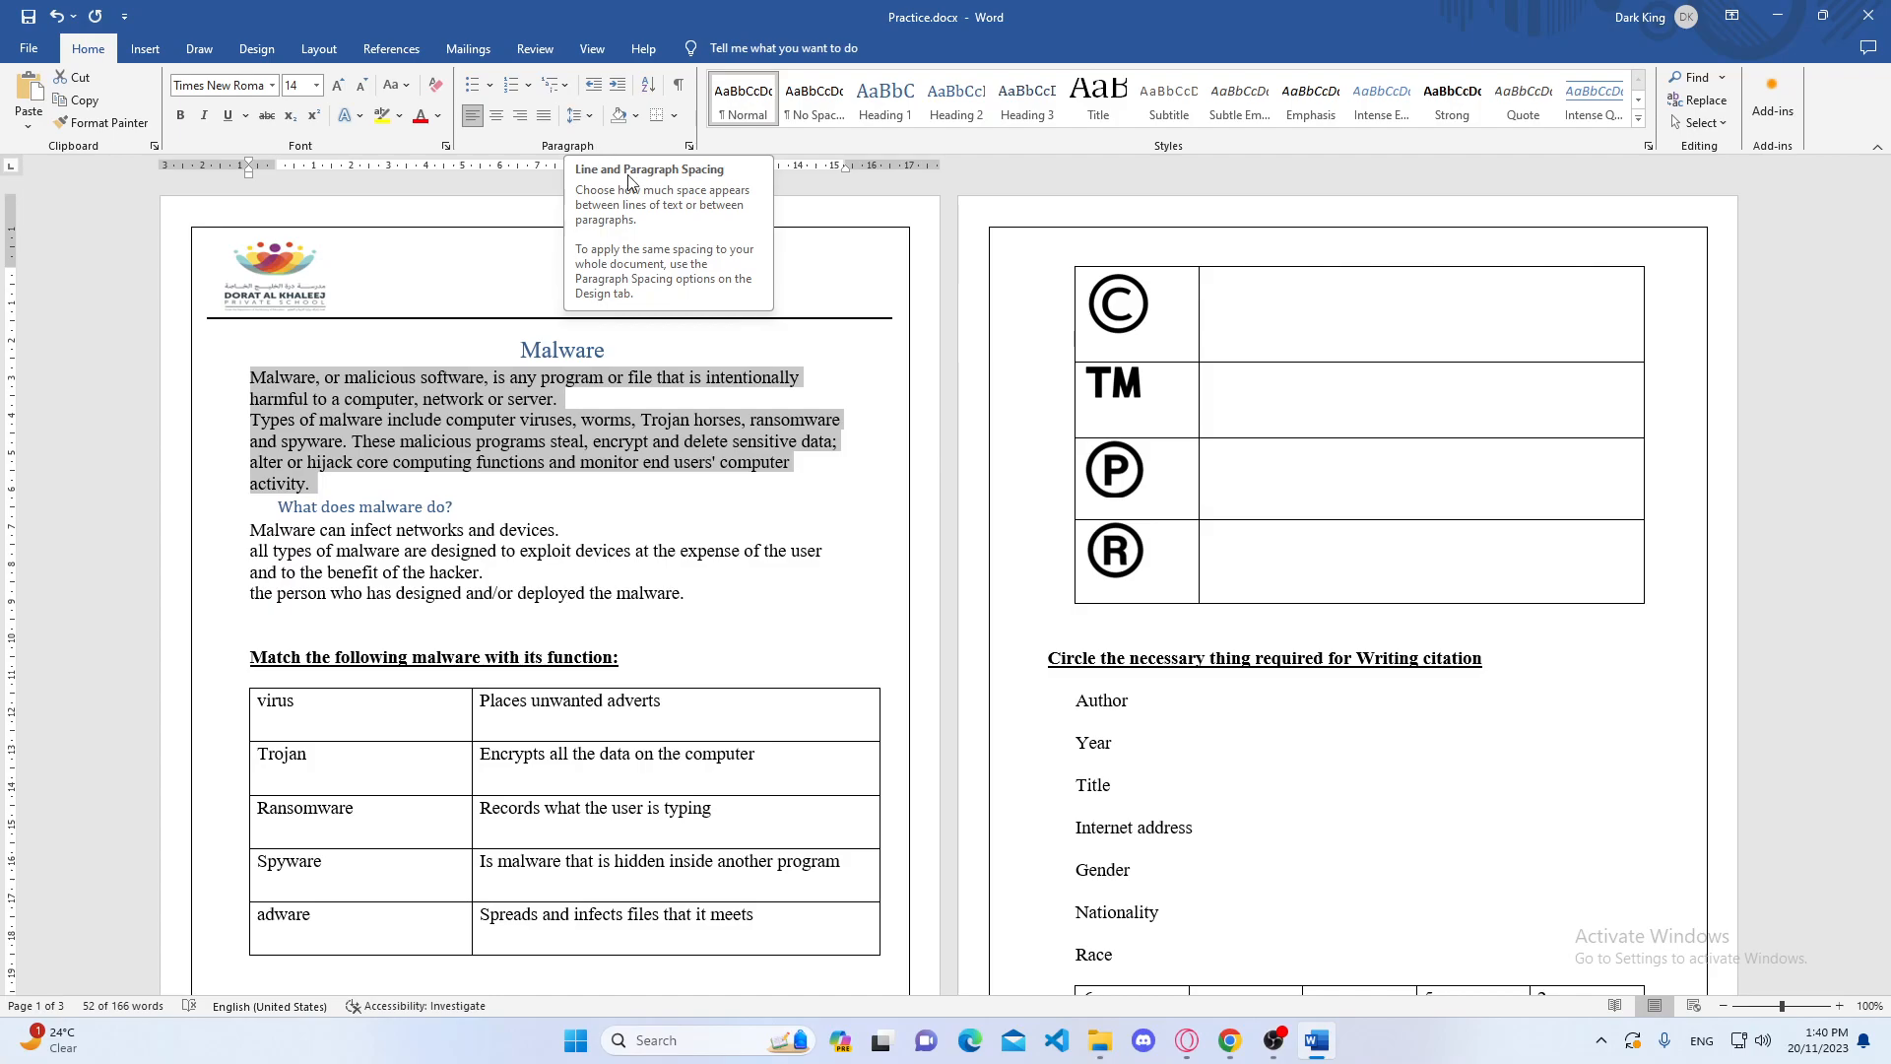
{"action": "left_click", "coordinate": [581, 122]}
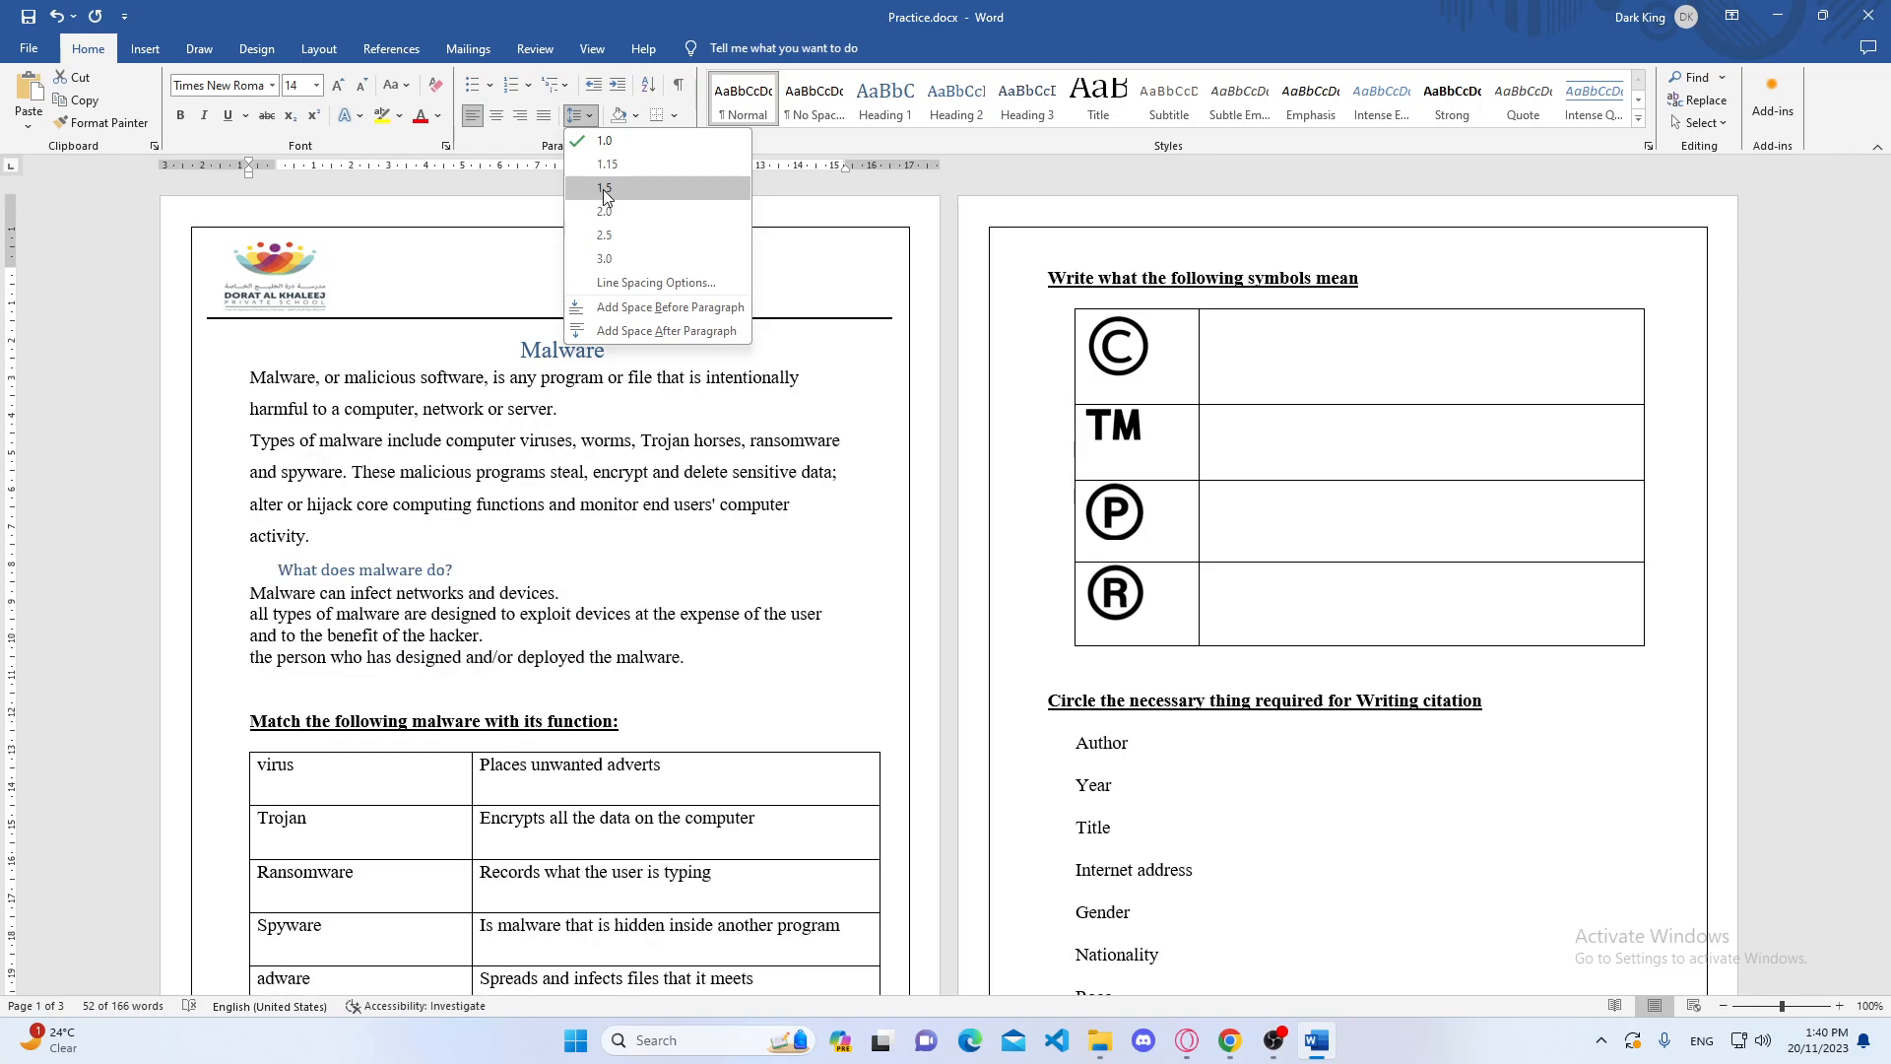
{"action": "left_click", "coordinate": [603, 189]}
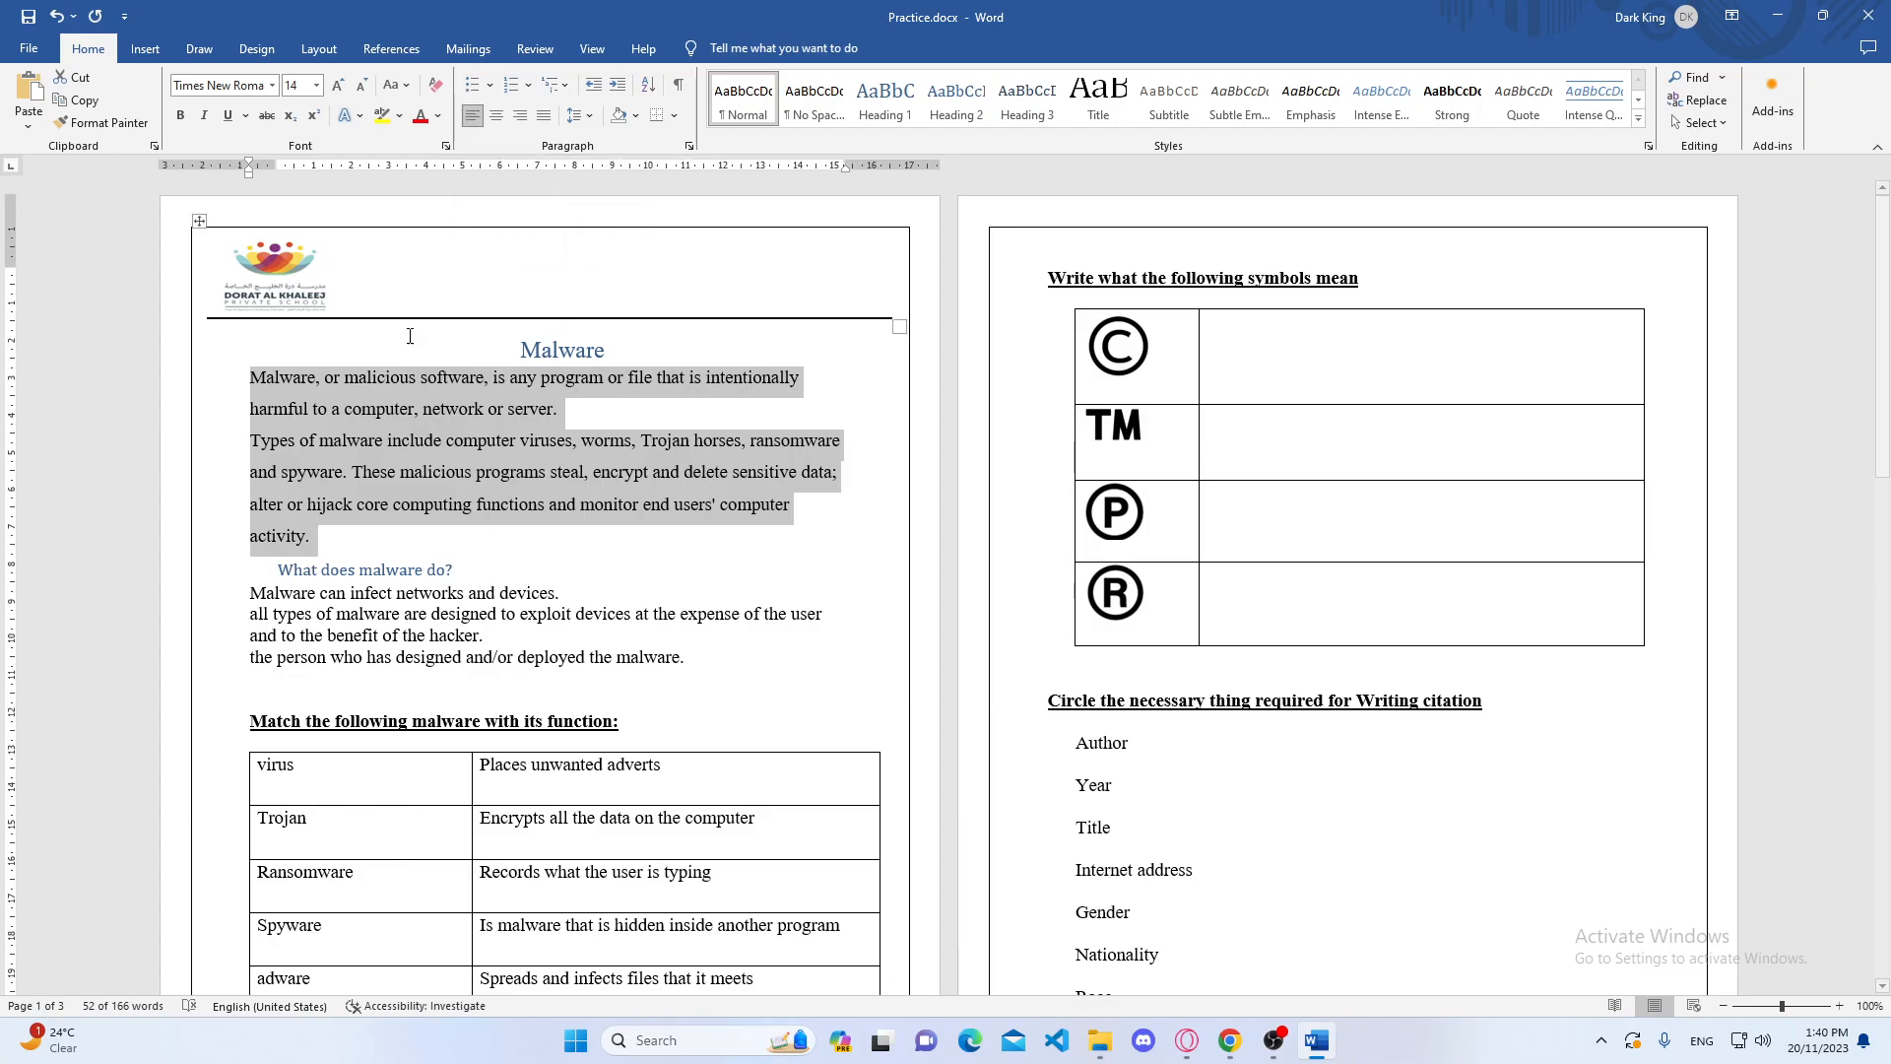
- Try bullets on the lines under "What does malware do?" and replace them with a numbered list
{"action": "left_click_drag", "start_coordinate": [252, 592], "coordinate": [688, 651]}
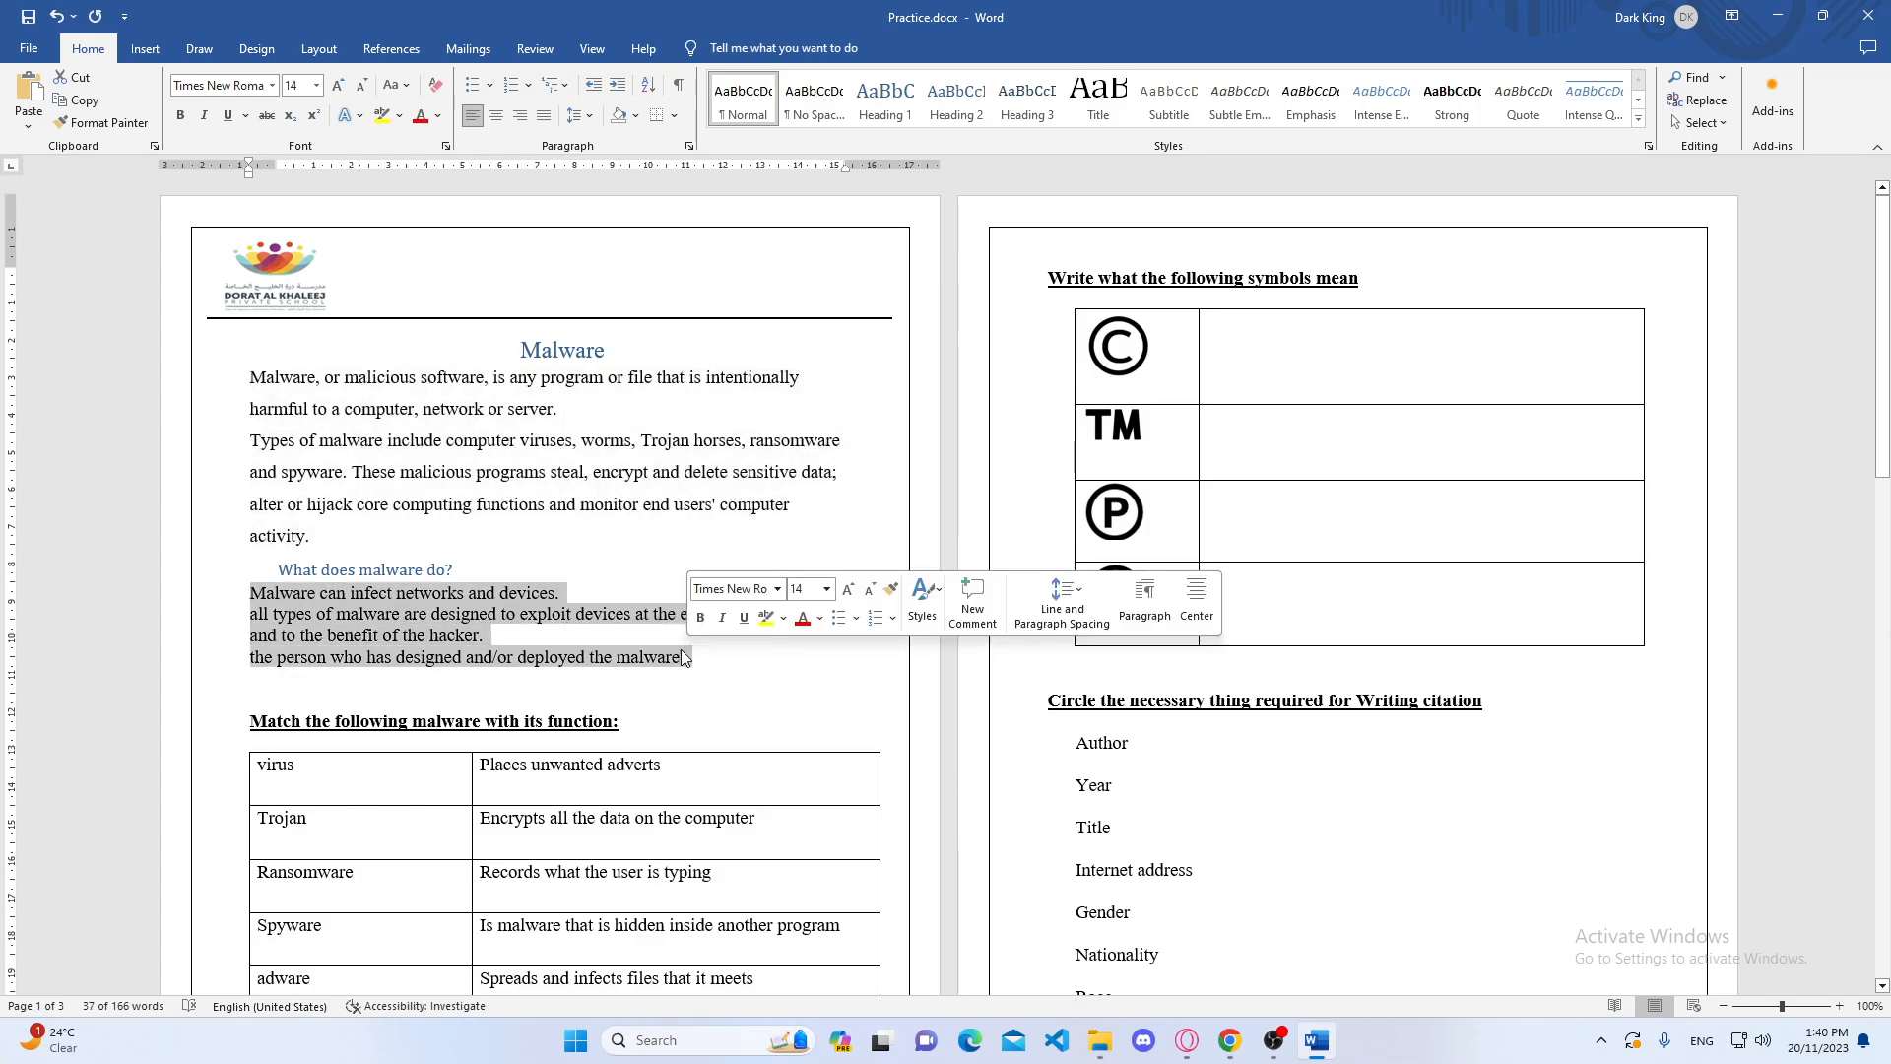
{"action": "left_click", "coordinate": [472, 87]}
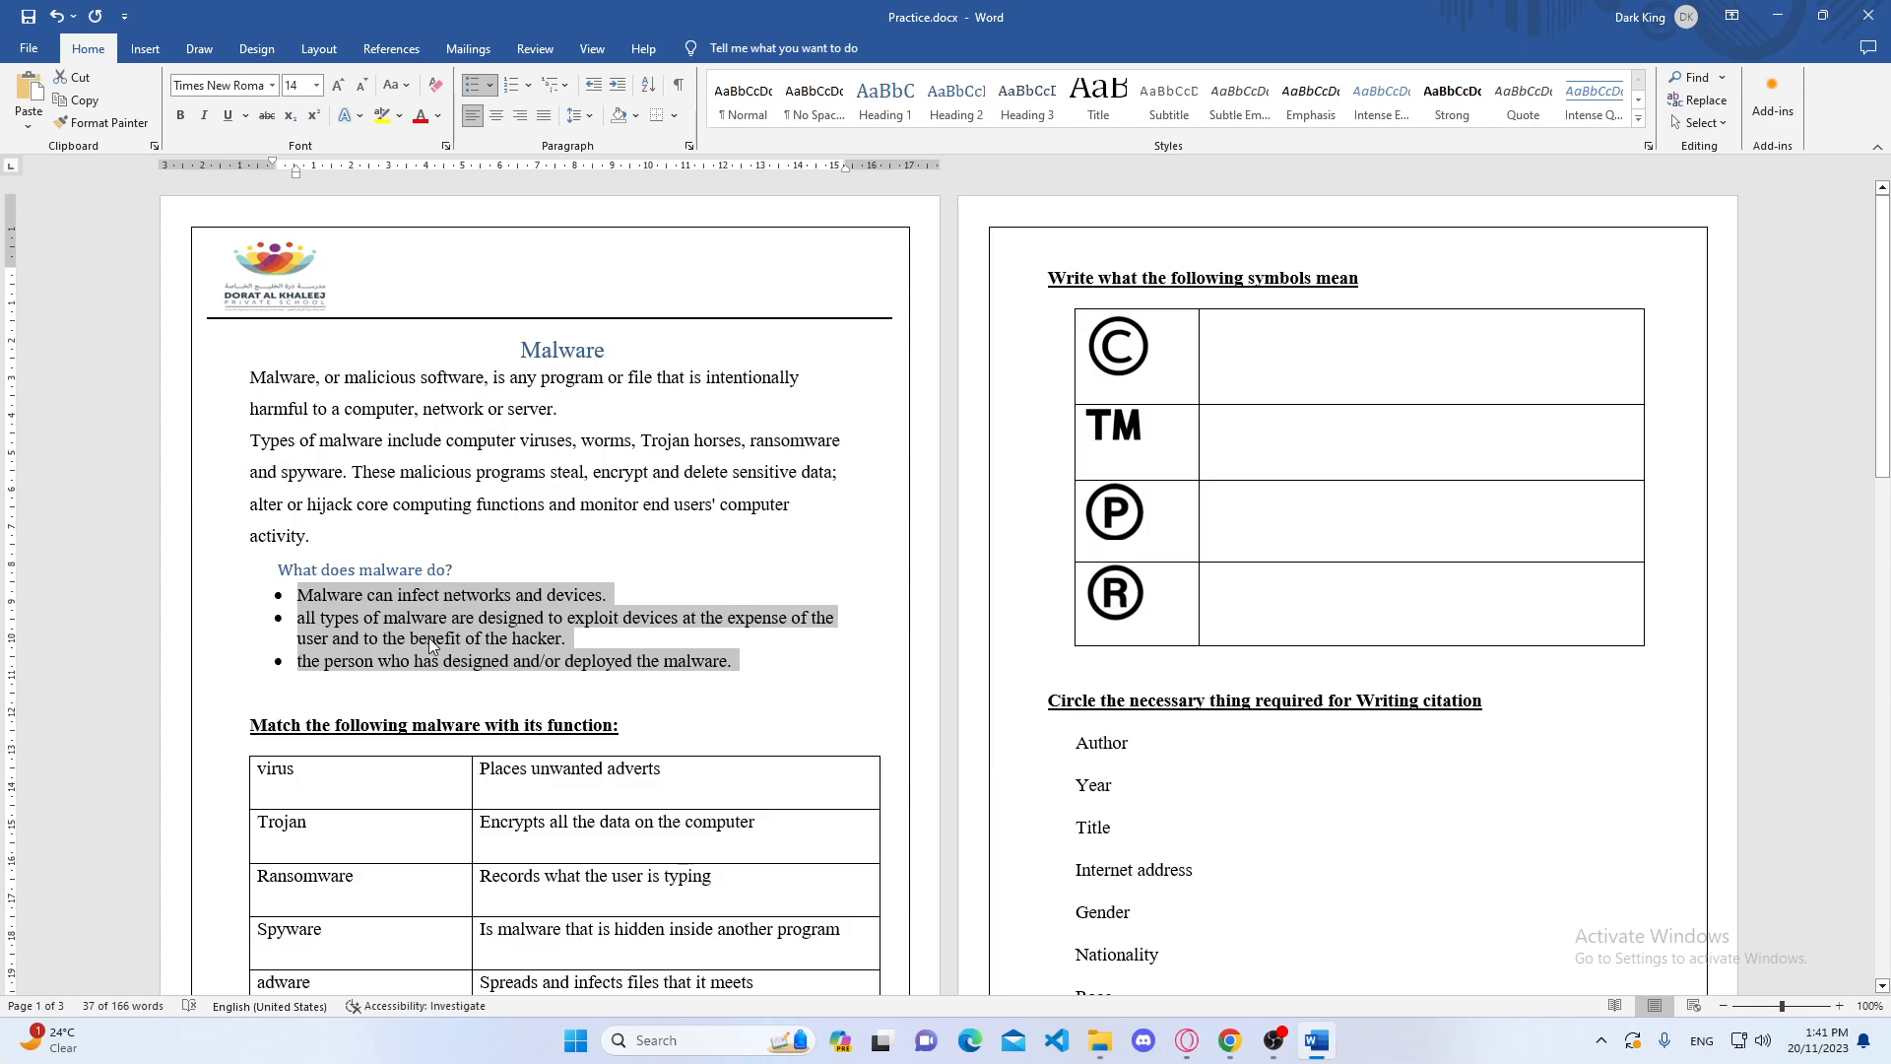
{"action": "left_click", "coordinate": [471, 91]}
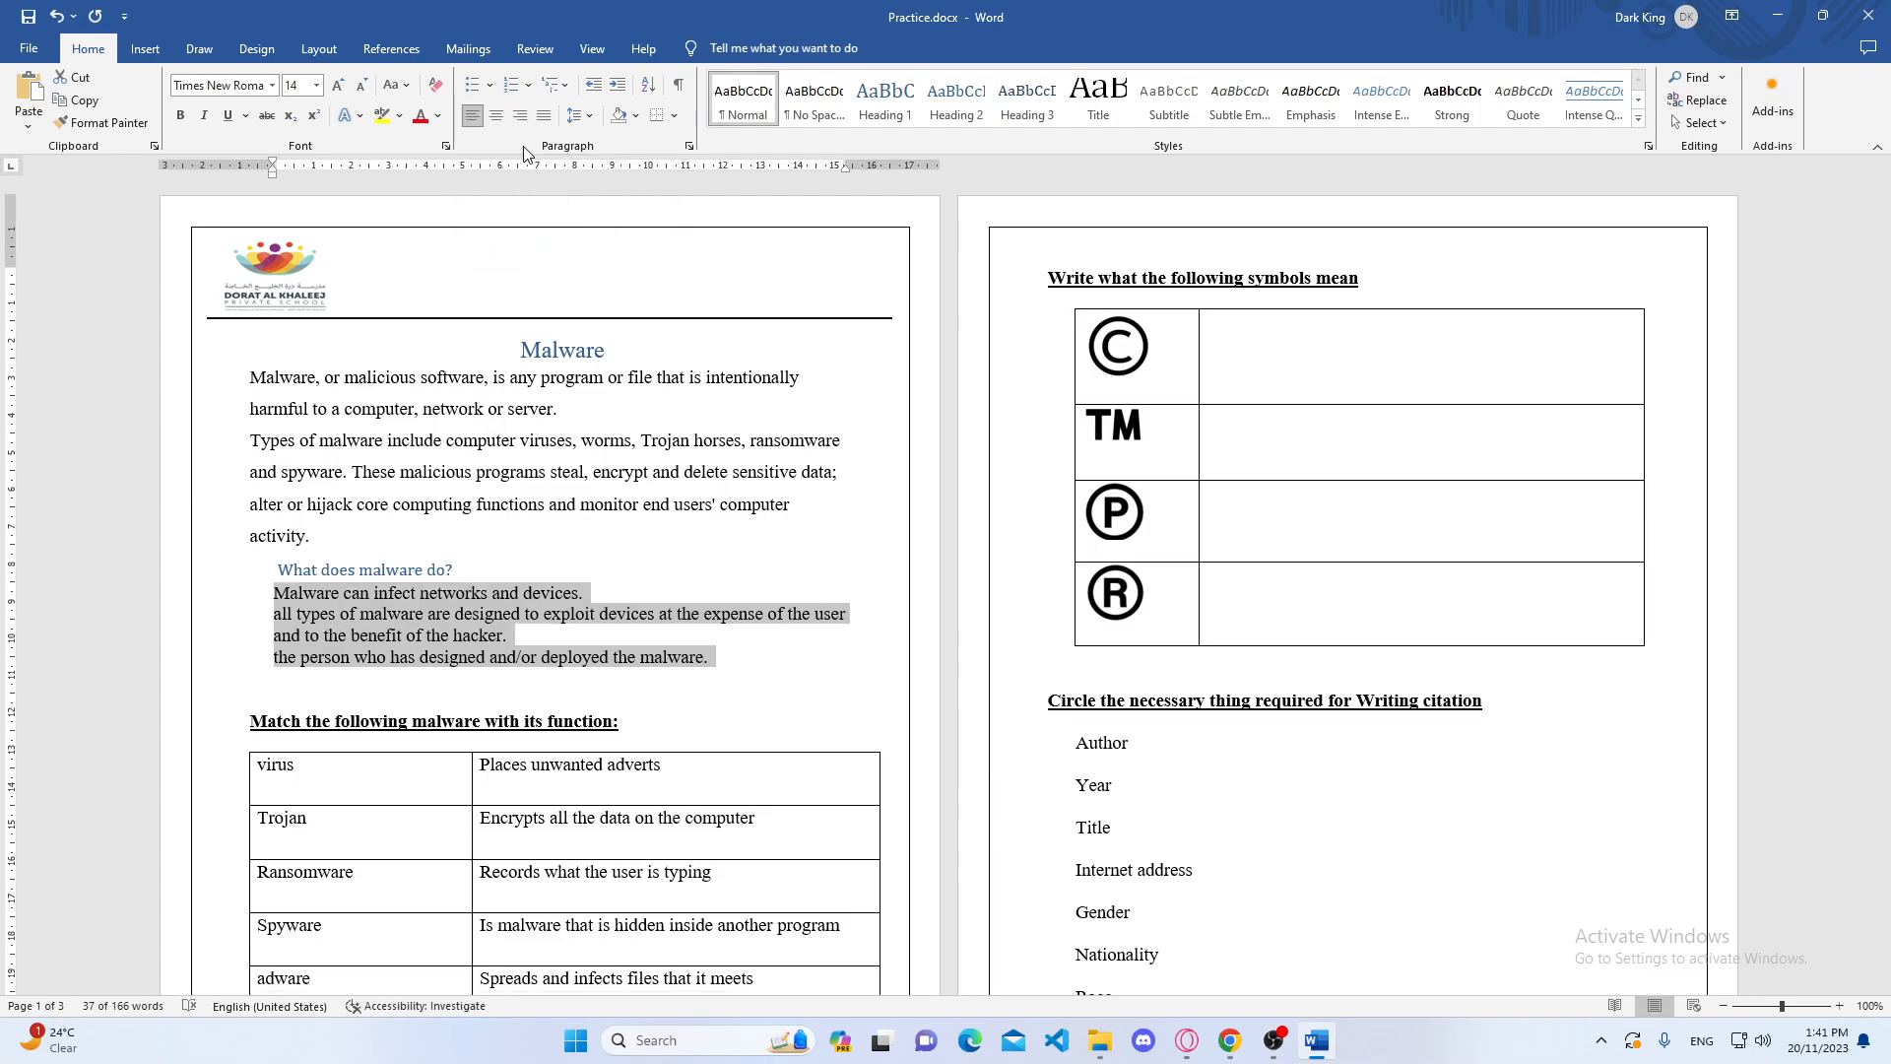
{"action": "left_click", "coordinate": [513, 86]}
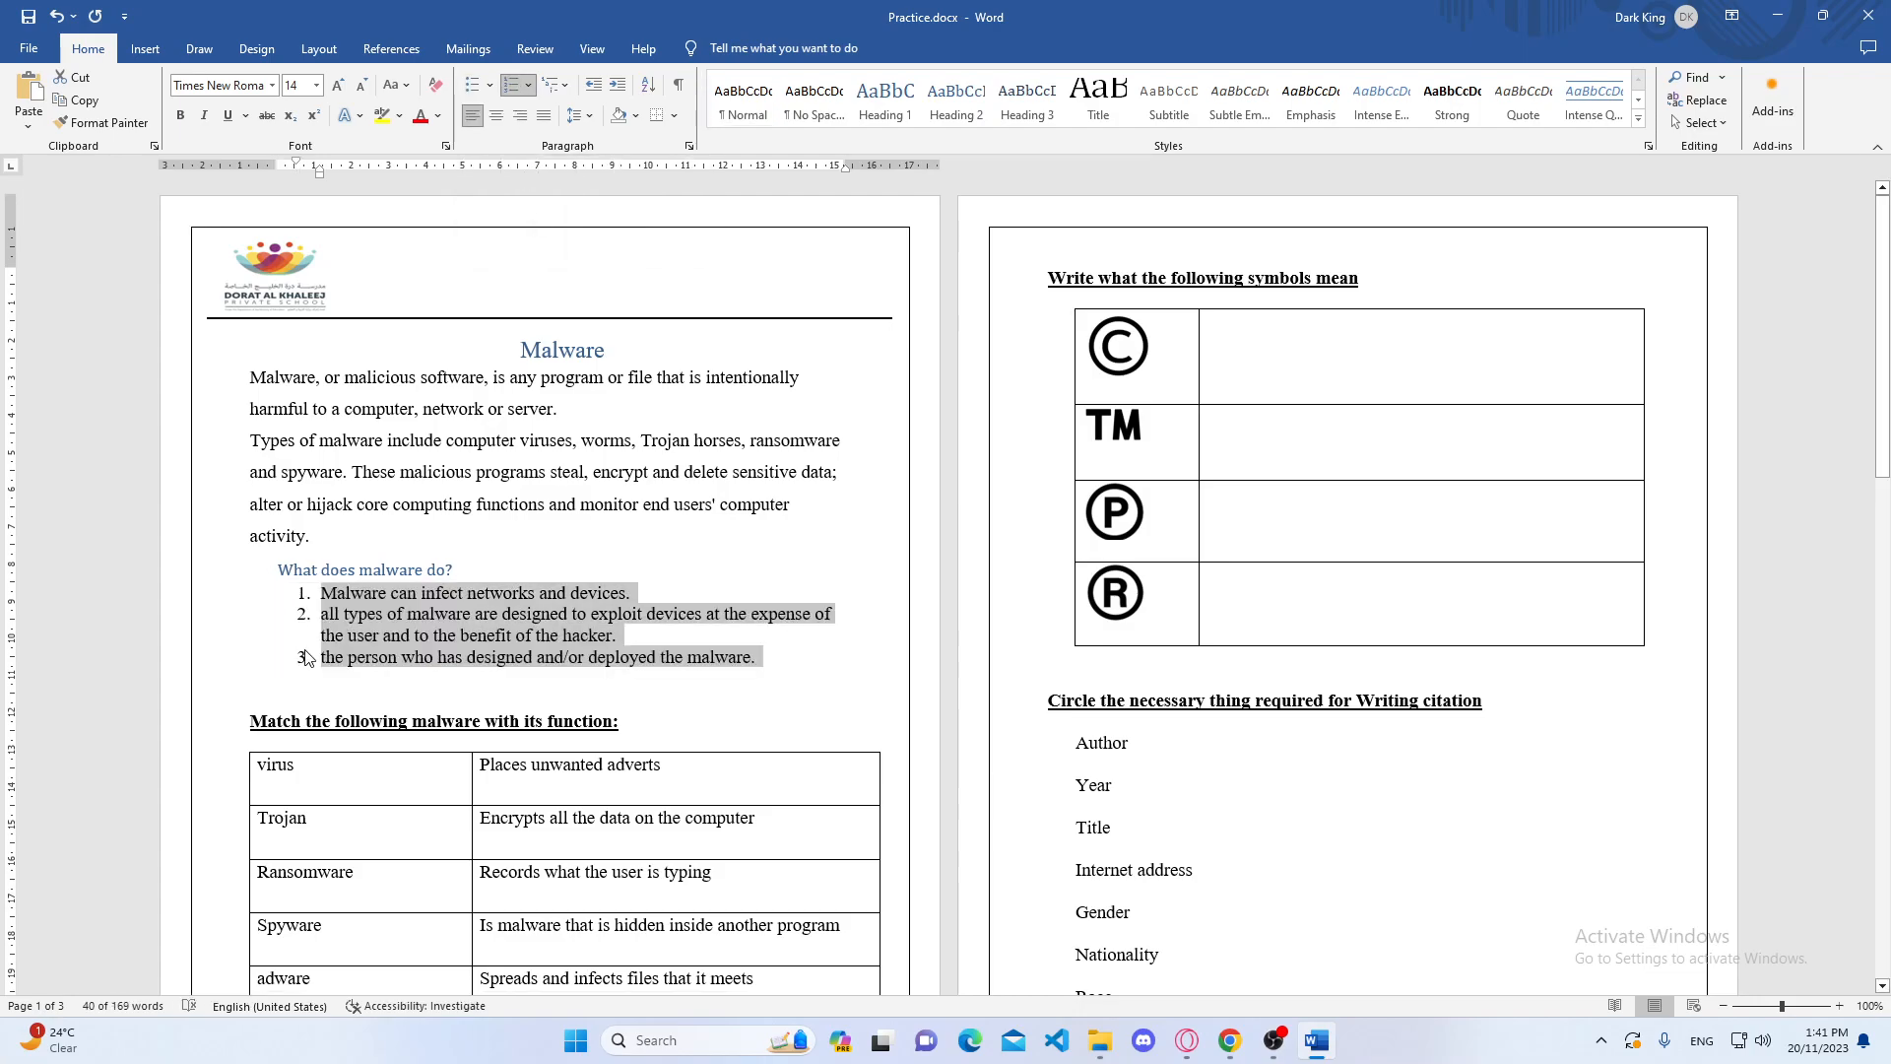
- Insert a Next Page section break on the blank line below the malware matching table
{"action": "scroll", "coordinate": [335, 665], "scroll_direction": "down", "scroll_amount": 2}
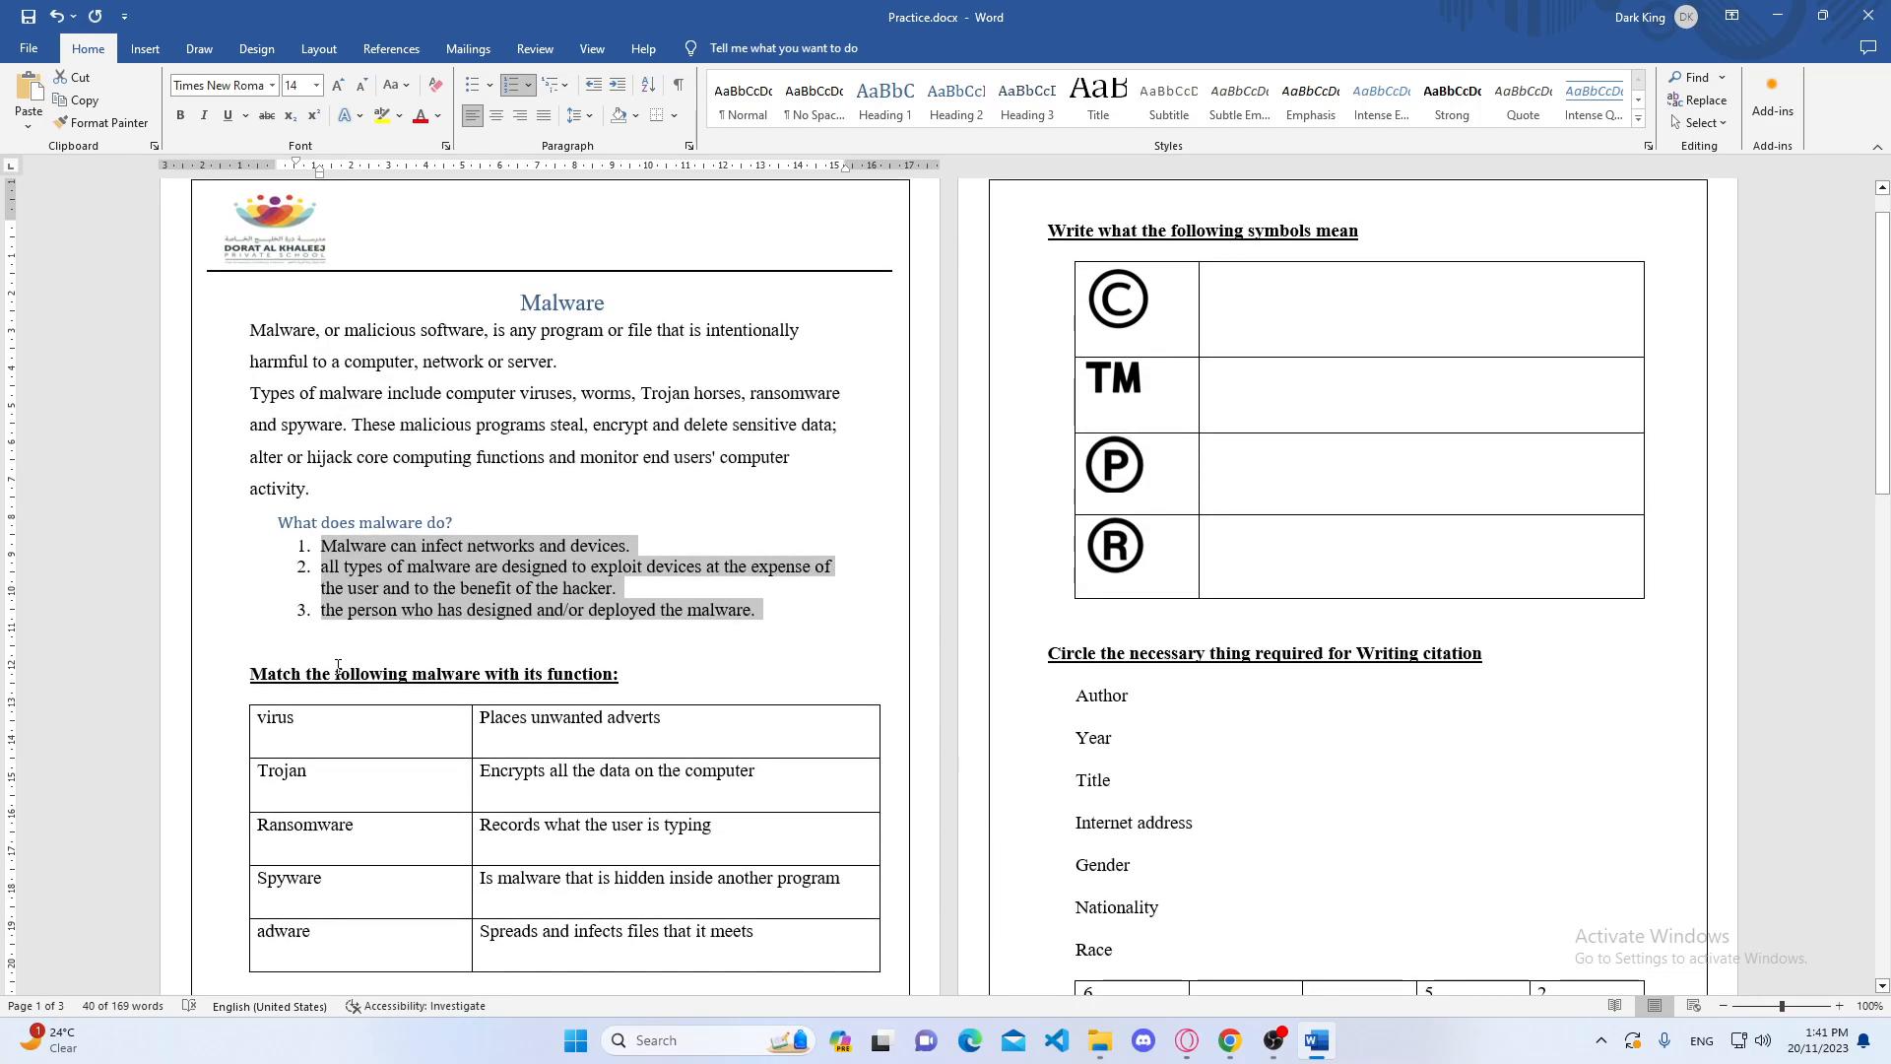
{"action": "scroll", "coordinate": [338, 668], "scroll_direction": "down", "scroll_amount": 1}
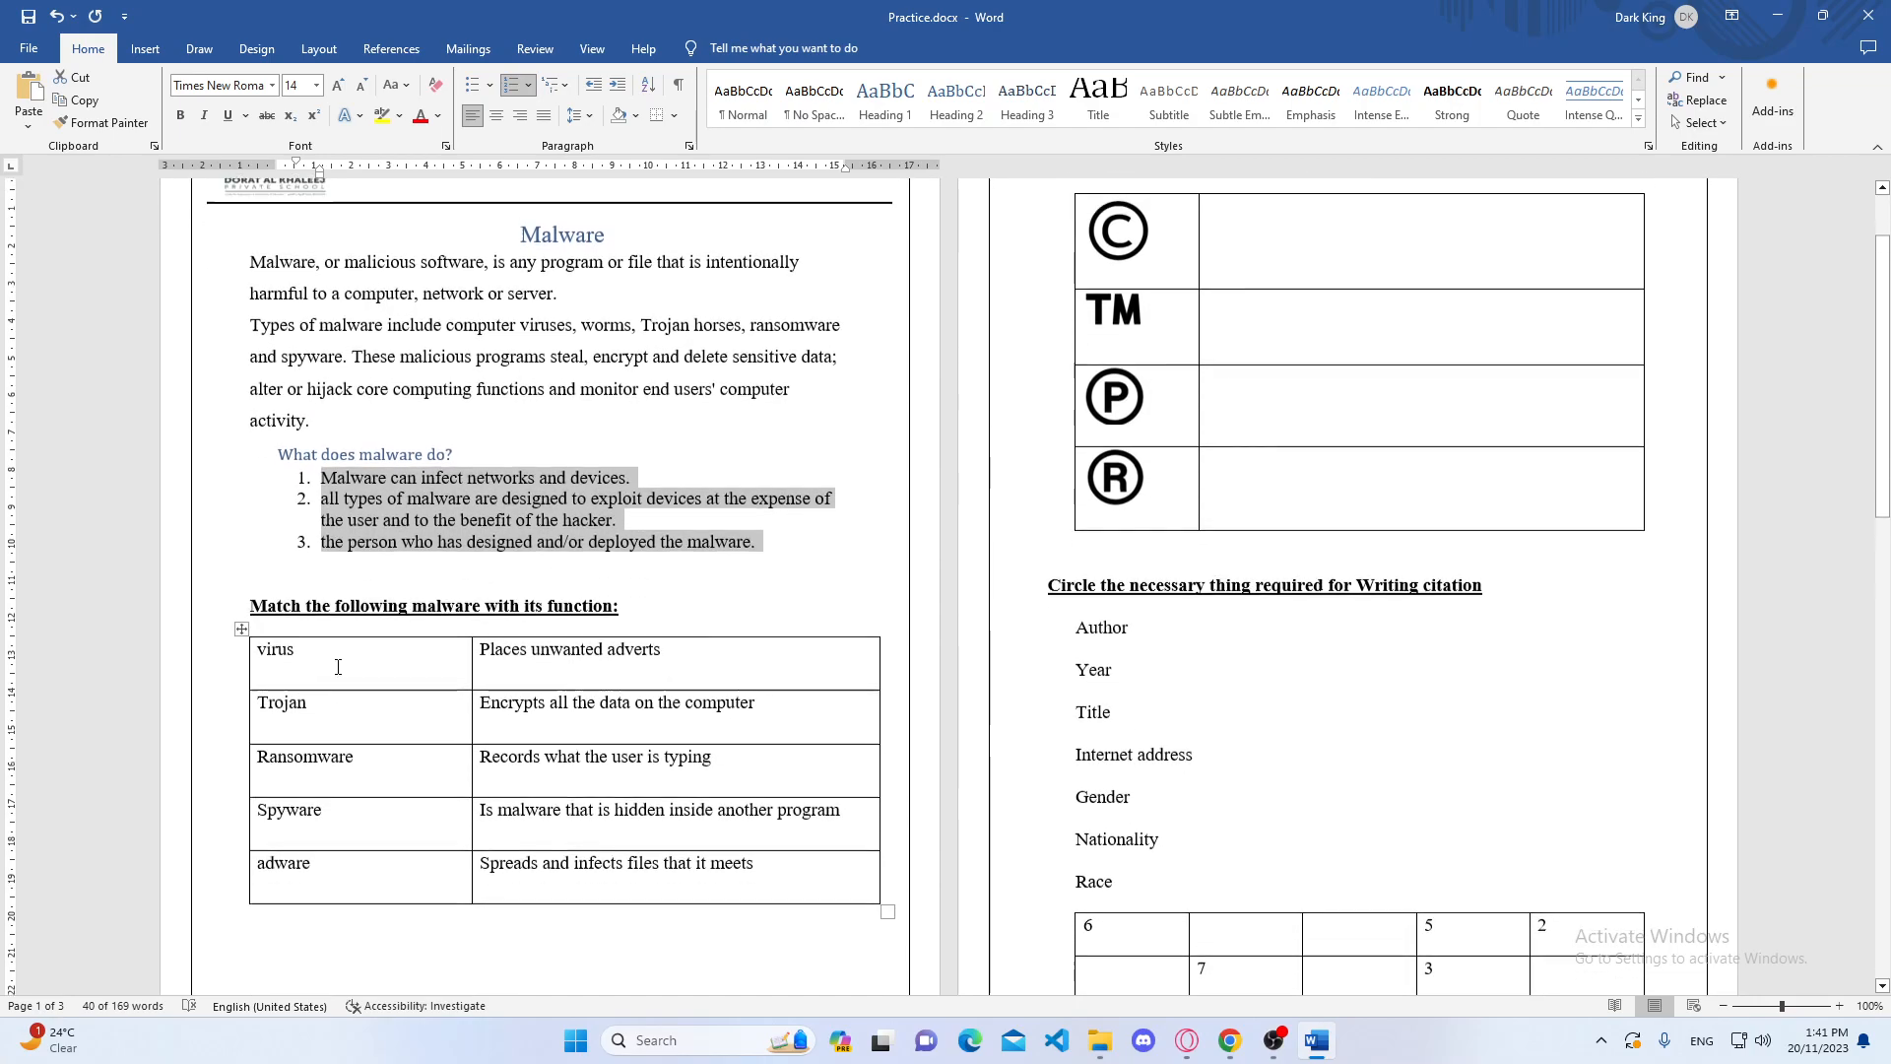
{"action": "left_click", "coordinate": [1790, 1007]}
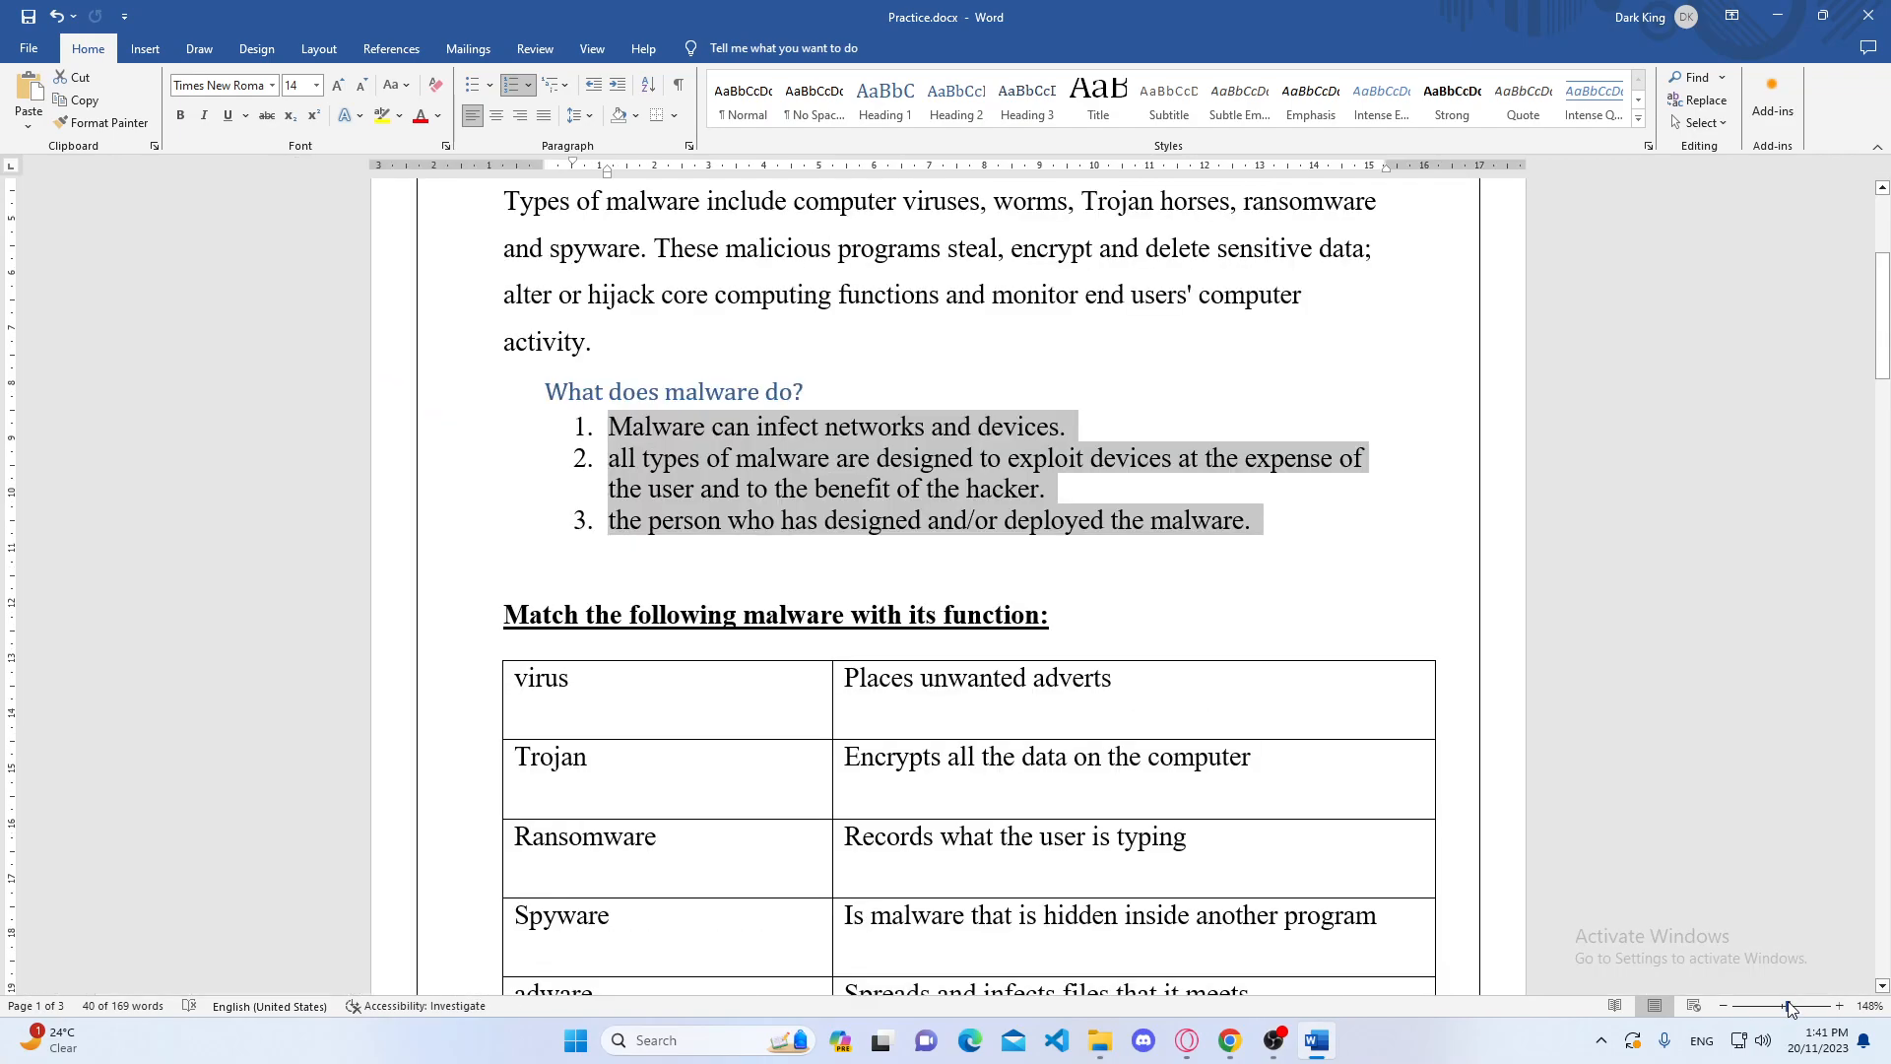
{"action": "scroll", "coordinate": [1058, 657], "scroll_direction": "down", "scroll_amount": 3}
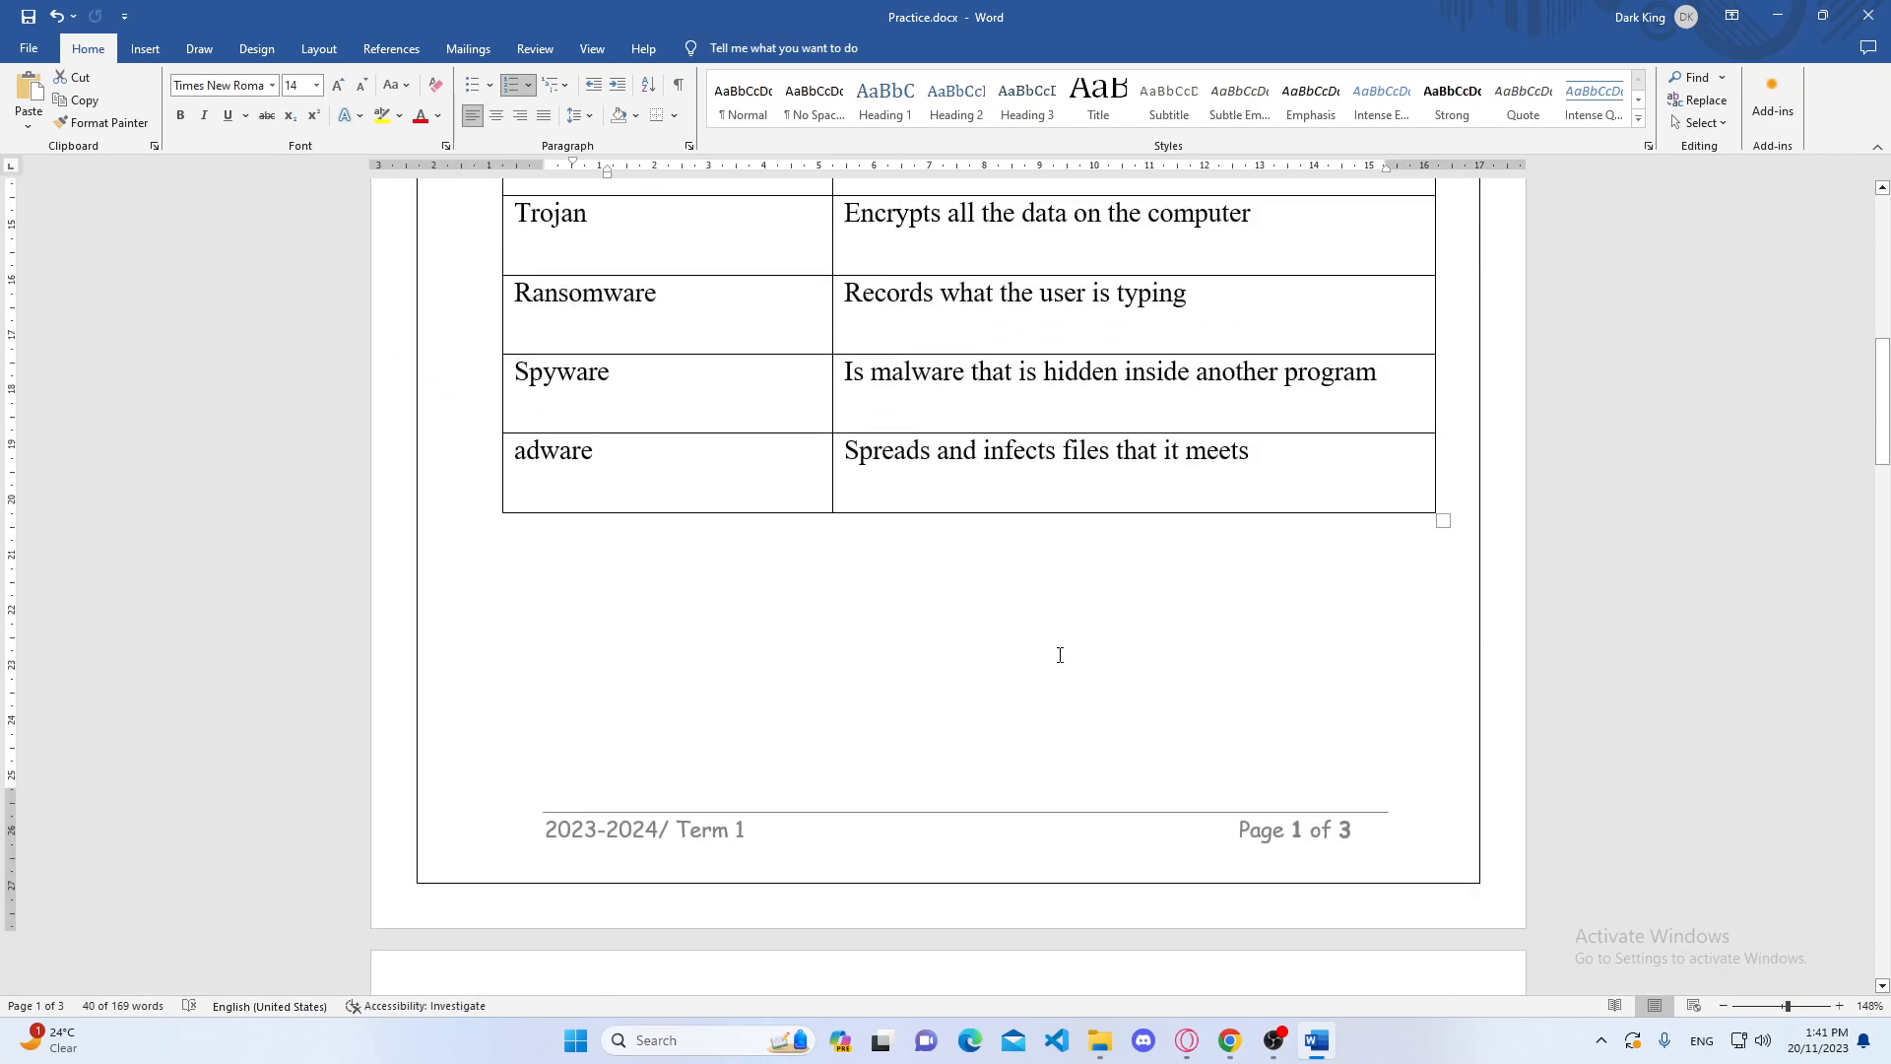
{"action": "scroll", "coordinate": [710, 688], "scroll_direction": "down", "scroll_amount": 2}
{"action": "scroll", "coordinate": [706, 685], "scroll_direction": "up", "scroll_amount": 2}
{"action": "left_click", "coordinate": [538, 588]}
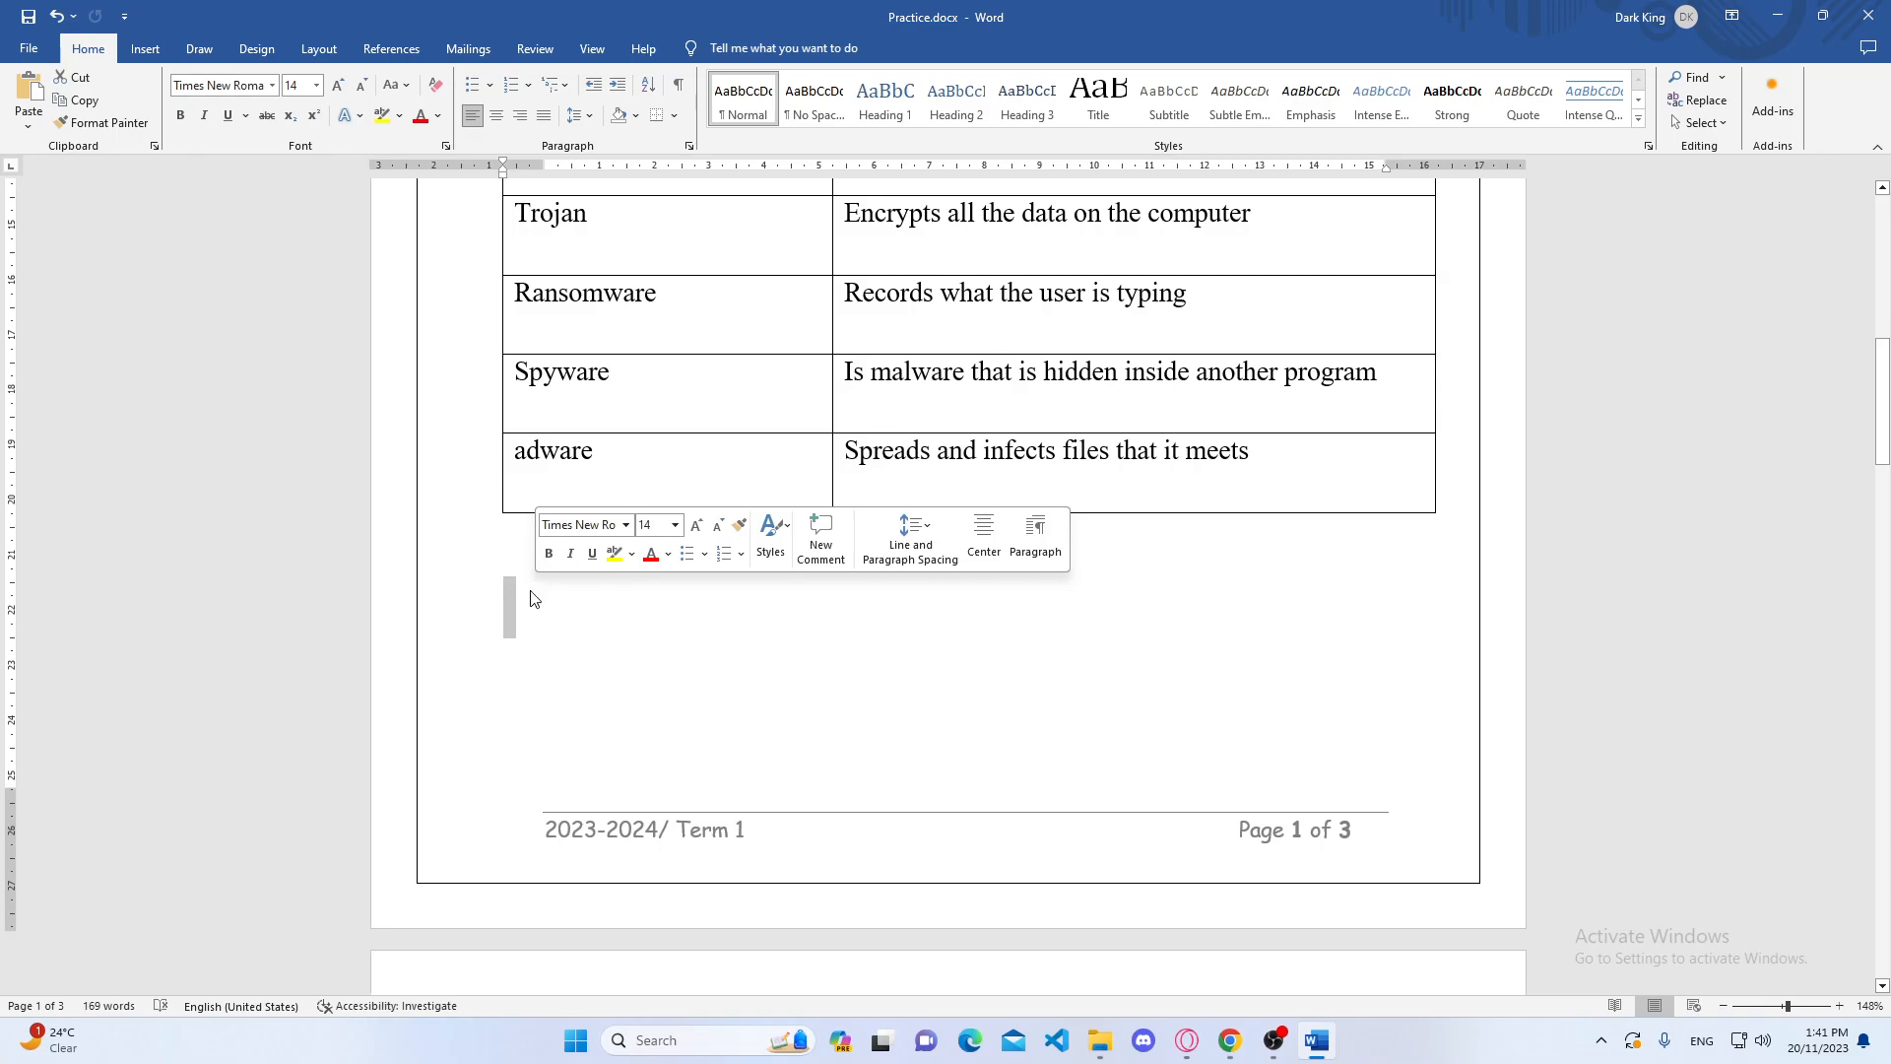
{"action": "scroll", "coordinate": [515, 600], "scroll_direction": "down", "scroll_amount": 2}
{"action": "scroll", "coordinate": [519, 605], "scroll_direction": "up", "scroll_amount": 2}
{"action": "scroll", "coordinate": [519, 605], "scroll_direction": "up", "scroll_amount": 10}
{"action": "scroll", "coordinate": [519, 605], "scroll_direction": "down", "scroll_amount": 11}
{"action": "scroll", "coordinate": [519, 604], "scroll_direction": "down", "scroll_amount": 3}
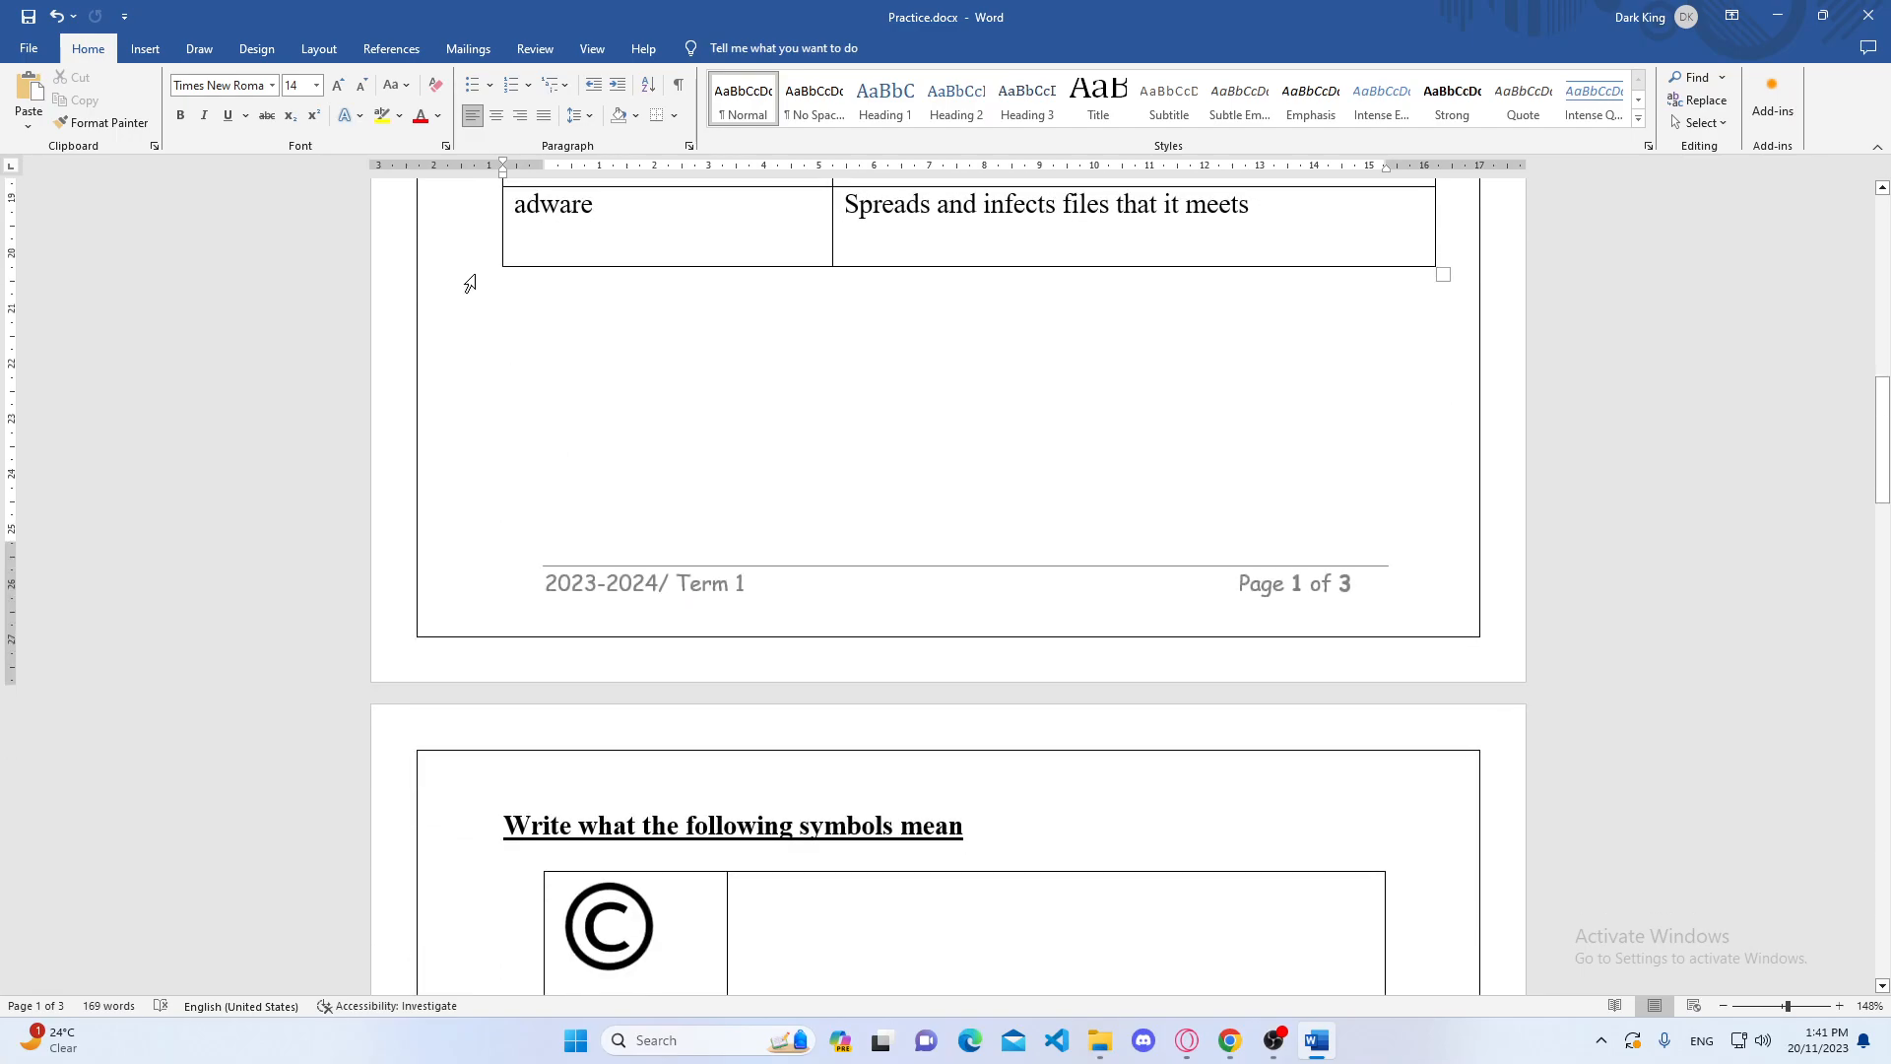
{"action": "left_click", "coordinate": [315, 52]}
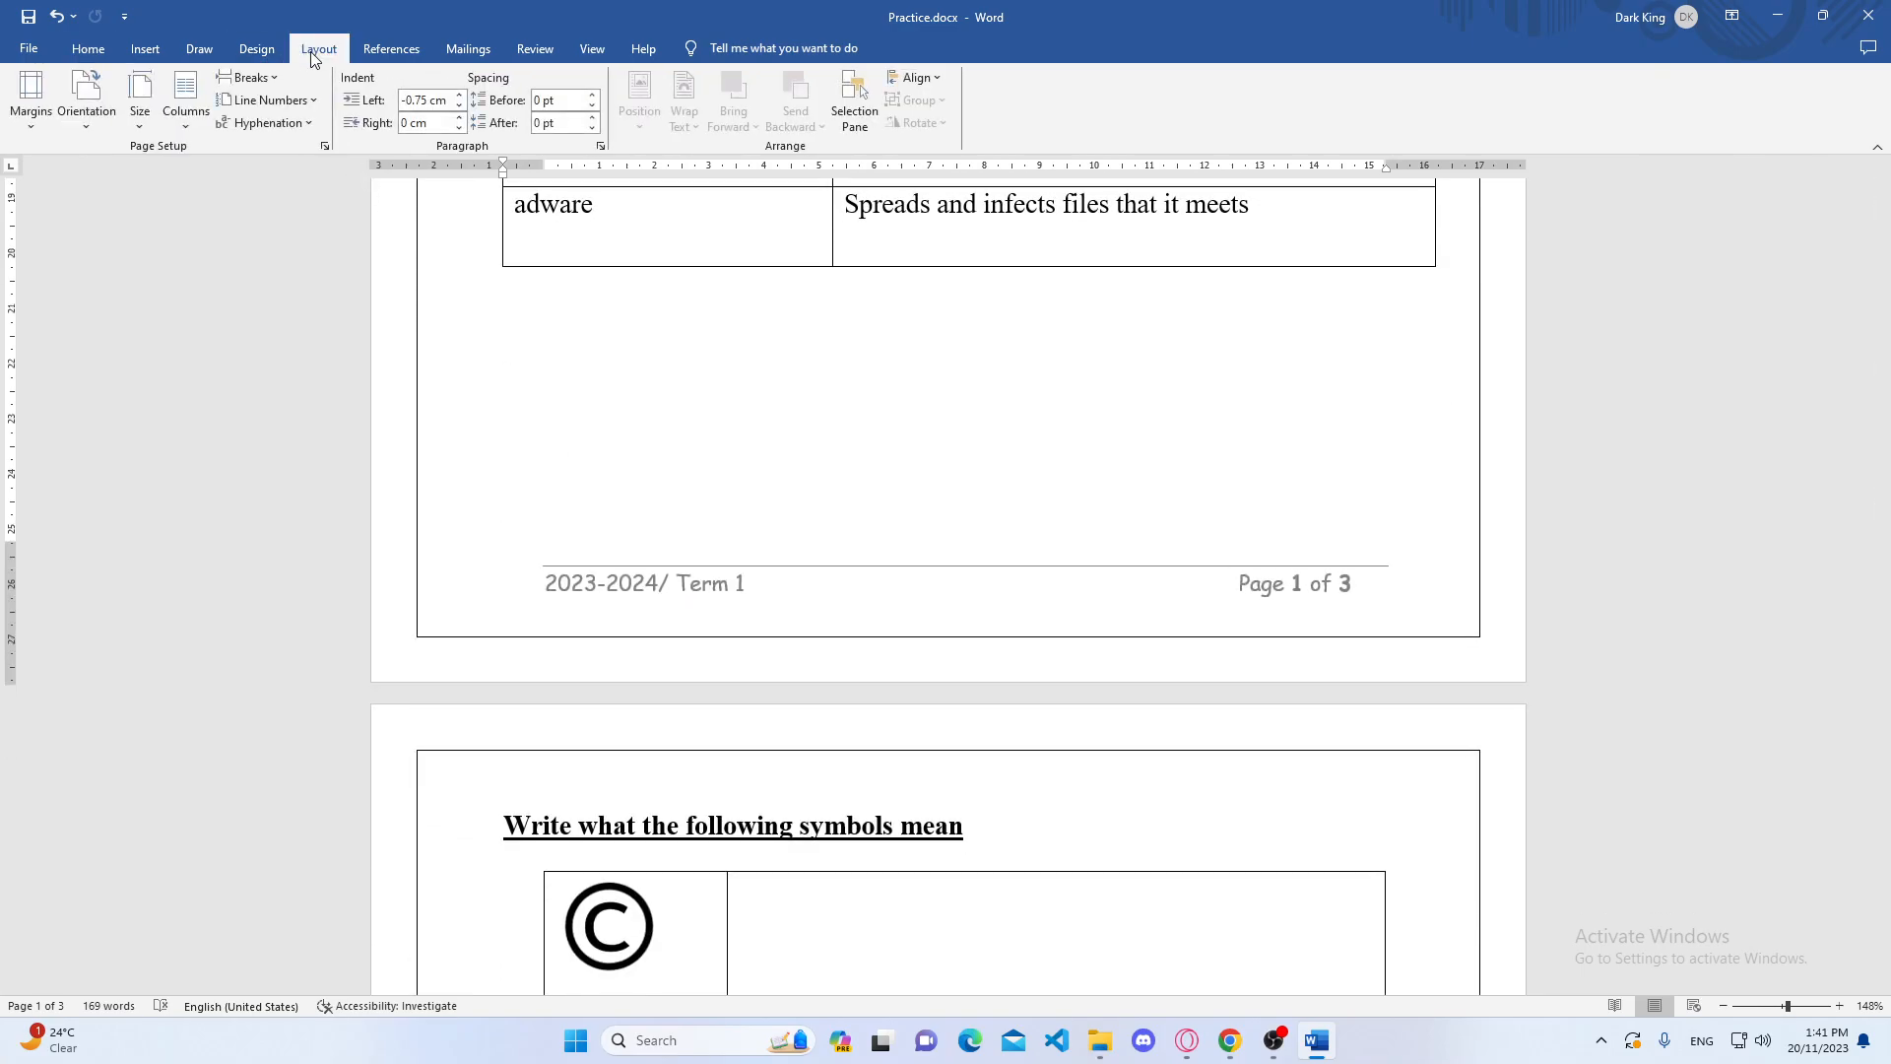
{"action": "left_click", "coordinate": [275, 86]}
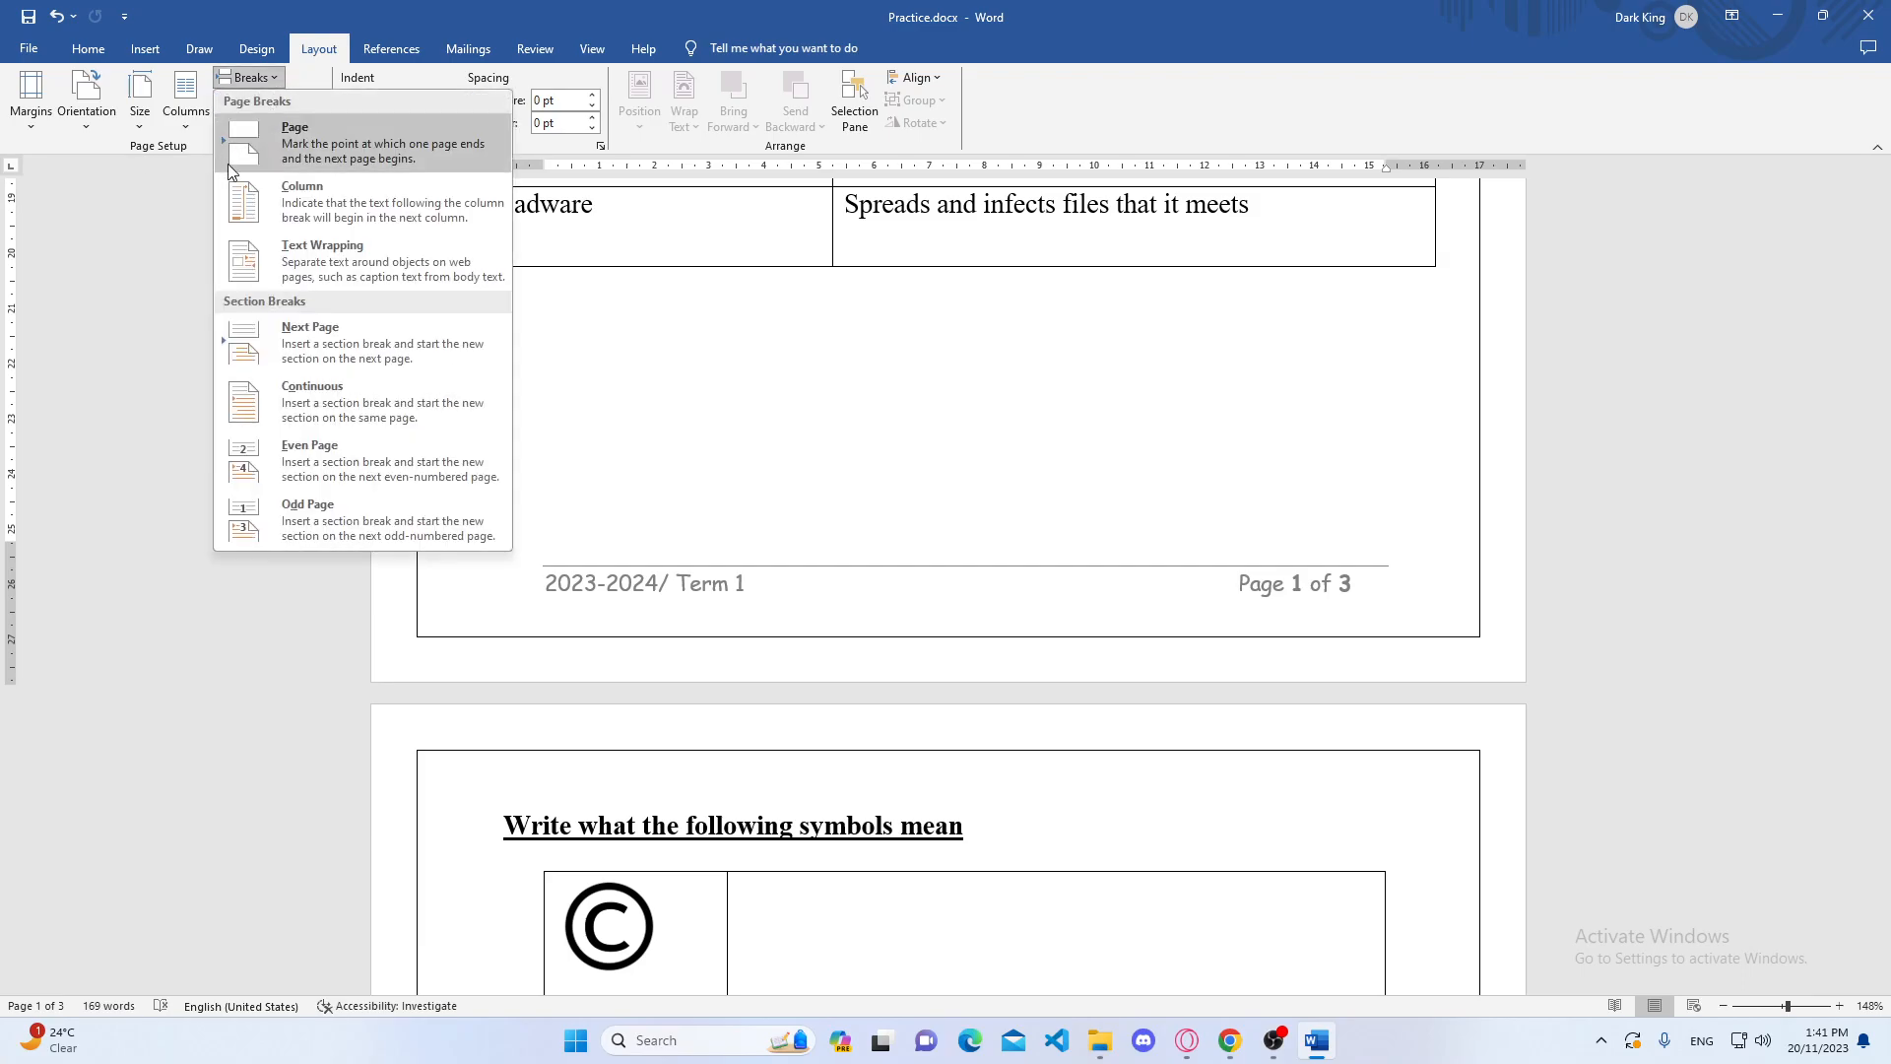
{"action": "left_click", "coordinate": [174, 221]}
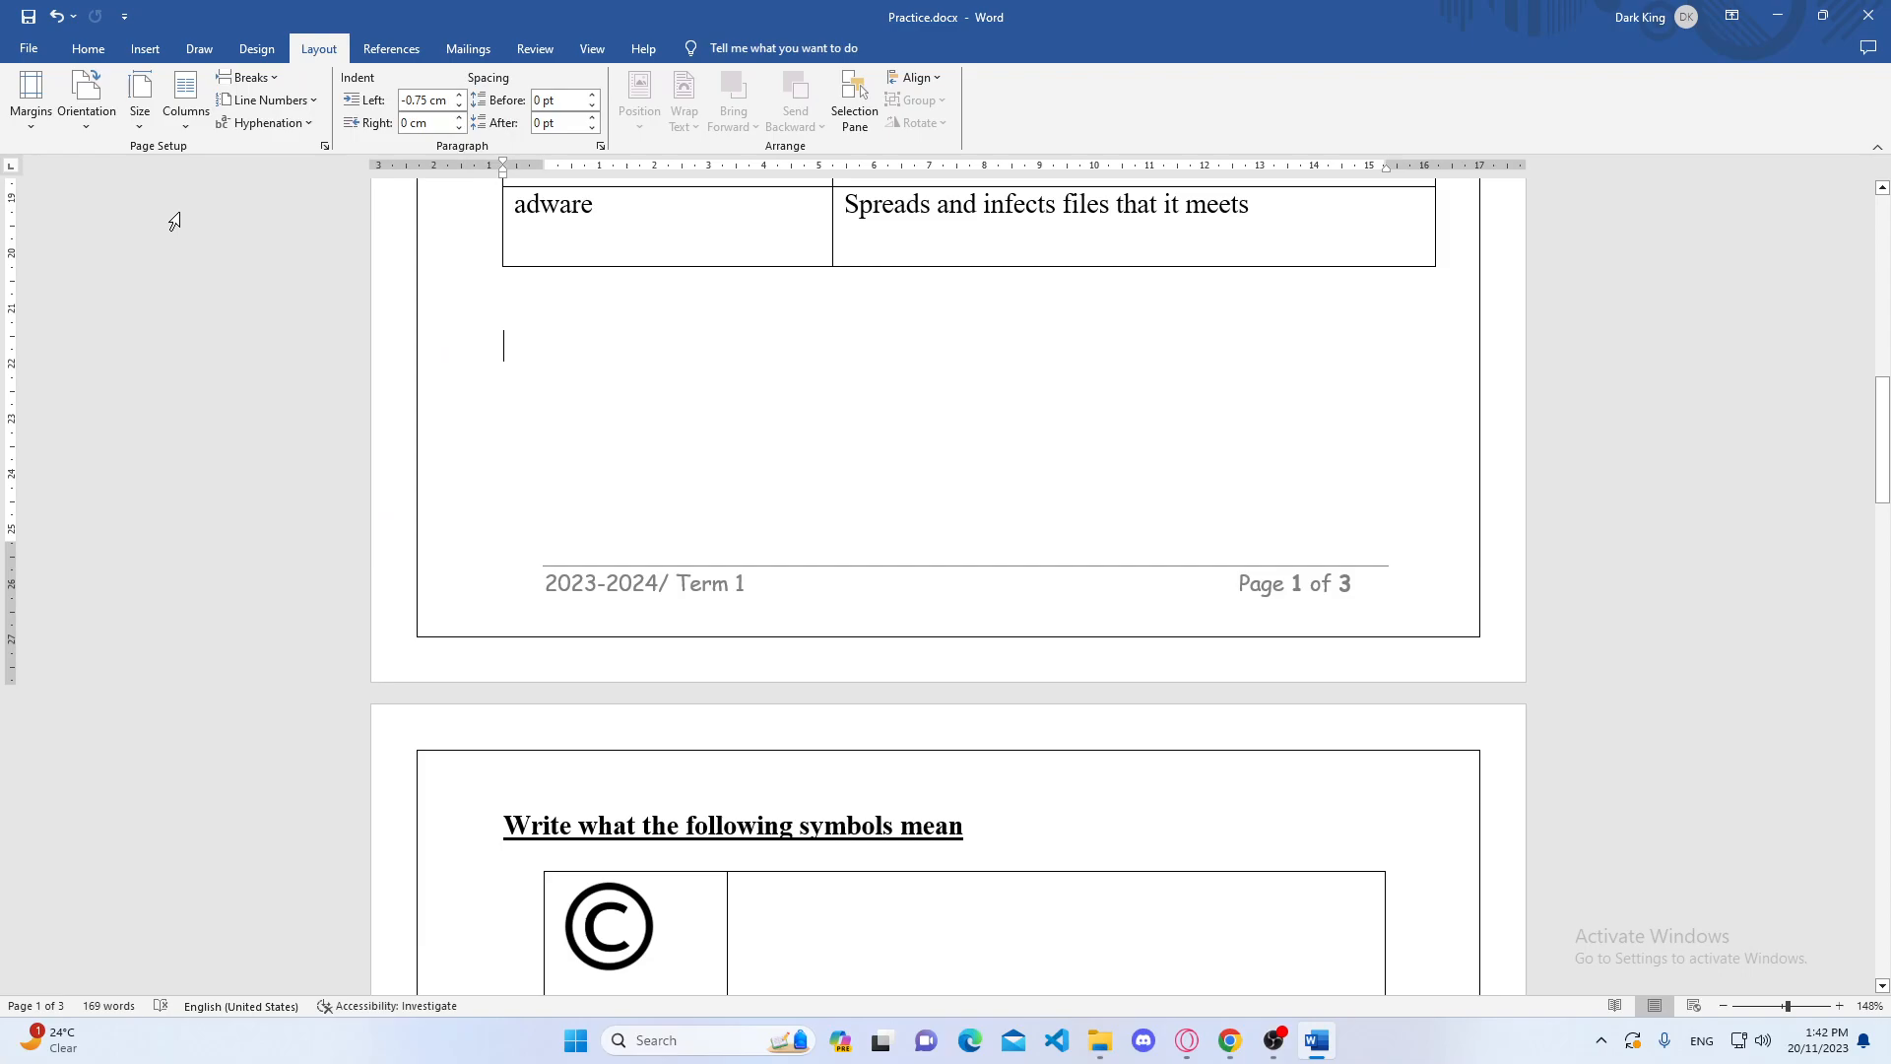
{"action": "left_click", "coordinate": [277, 83]}
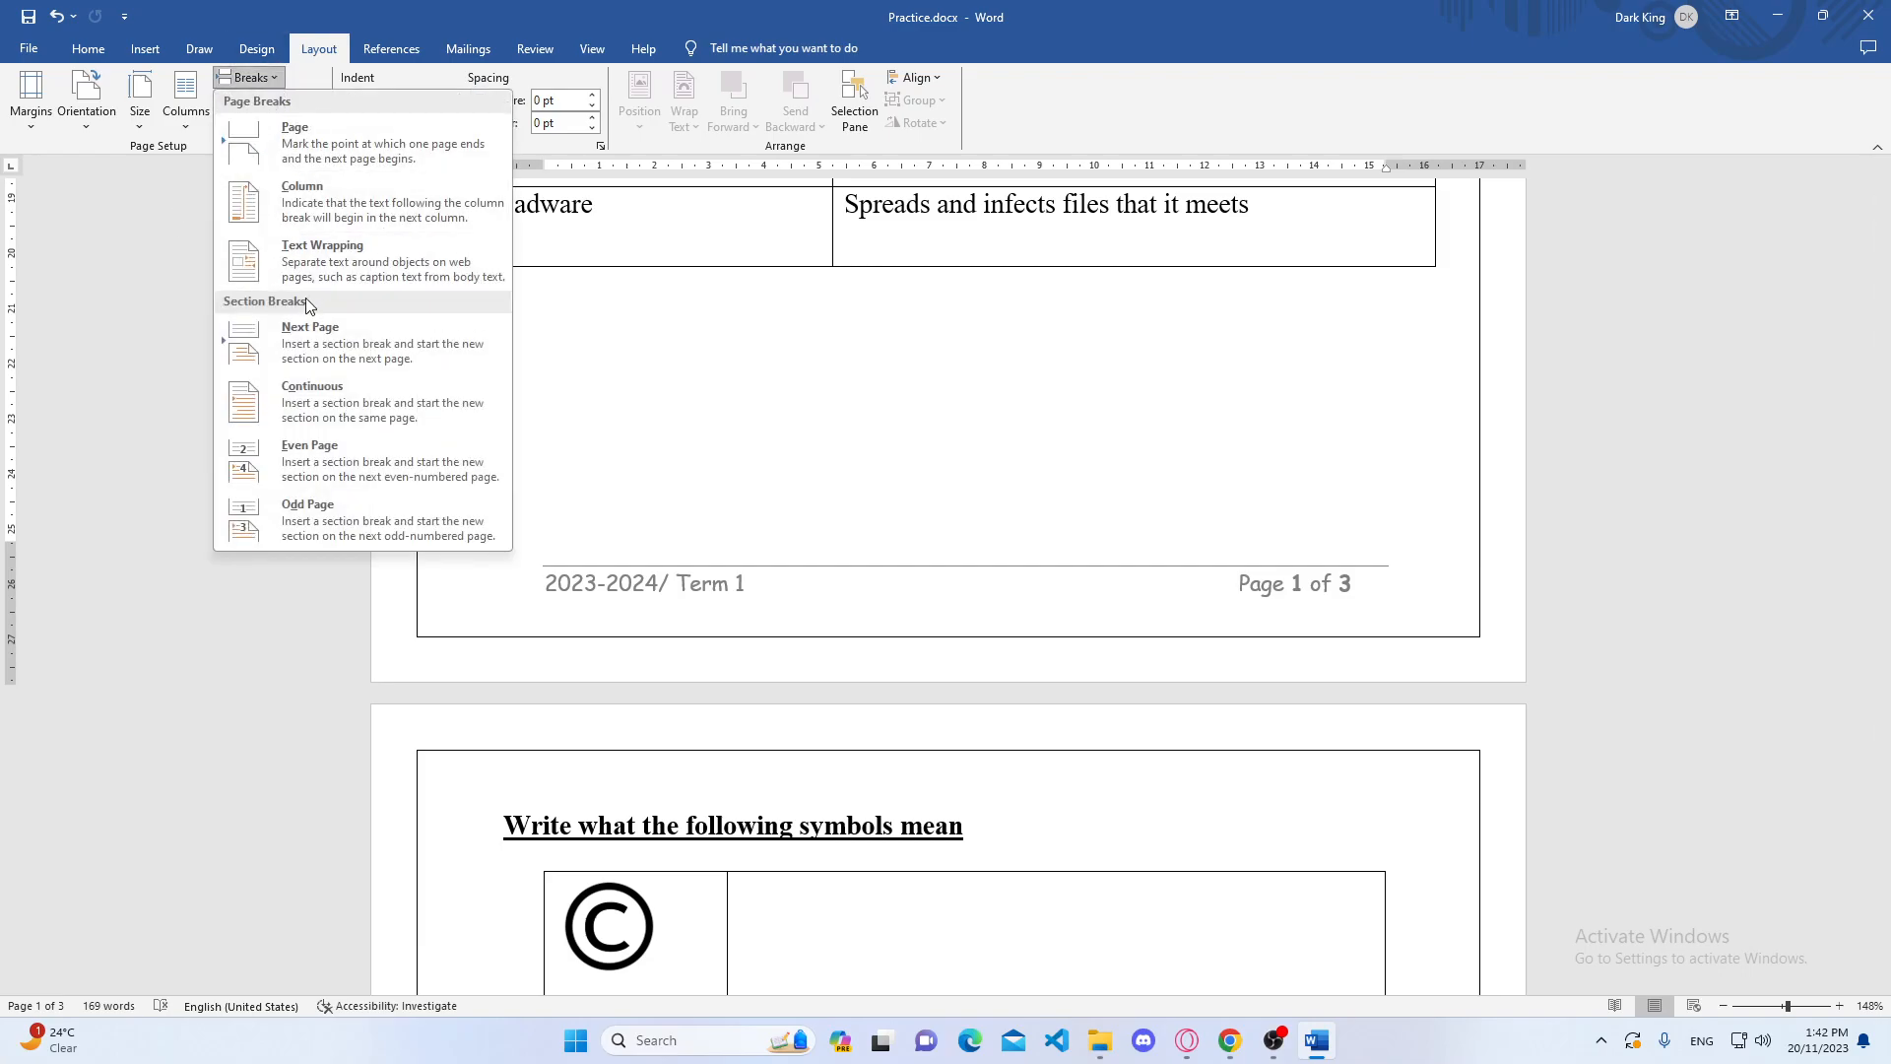
{"action": "left_click", "coordinate": [318, 350]}
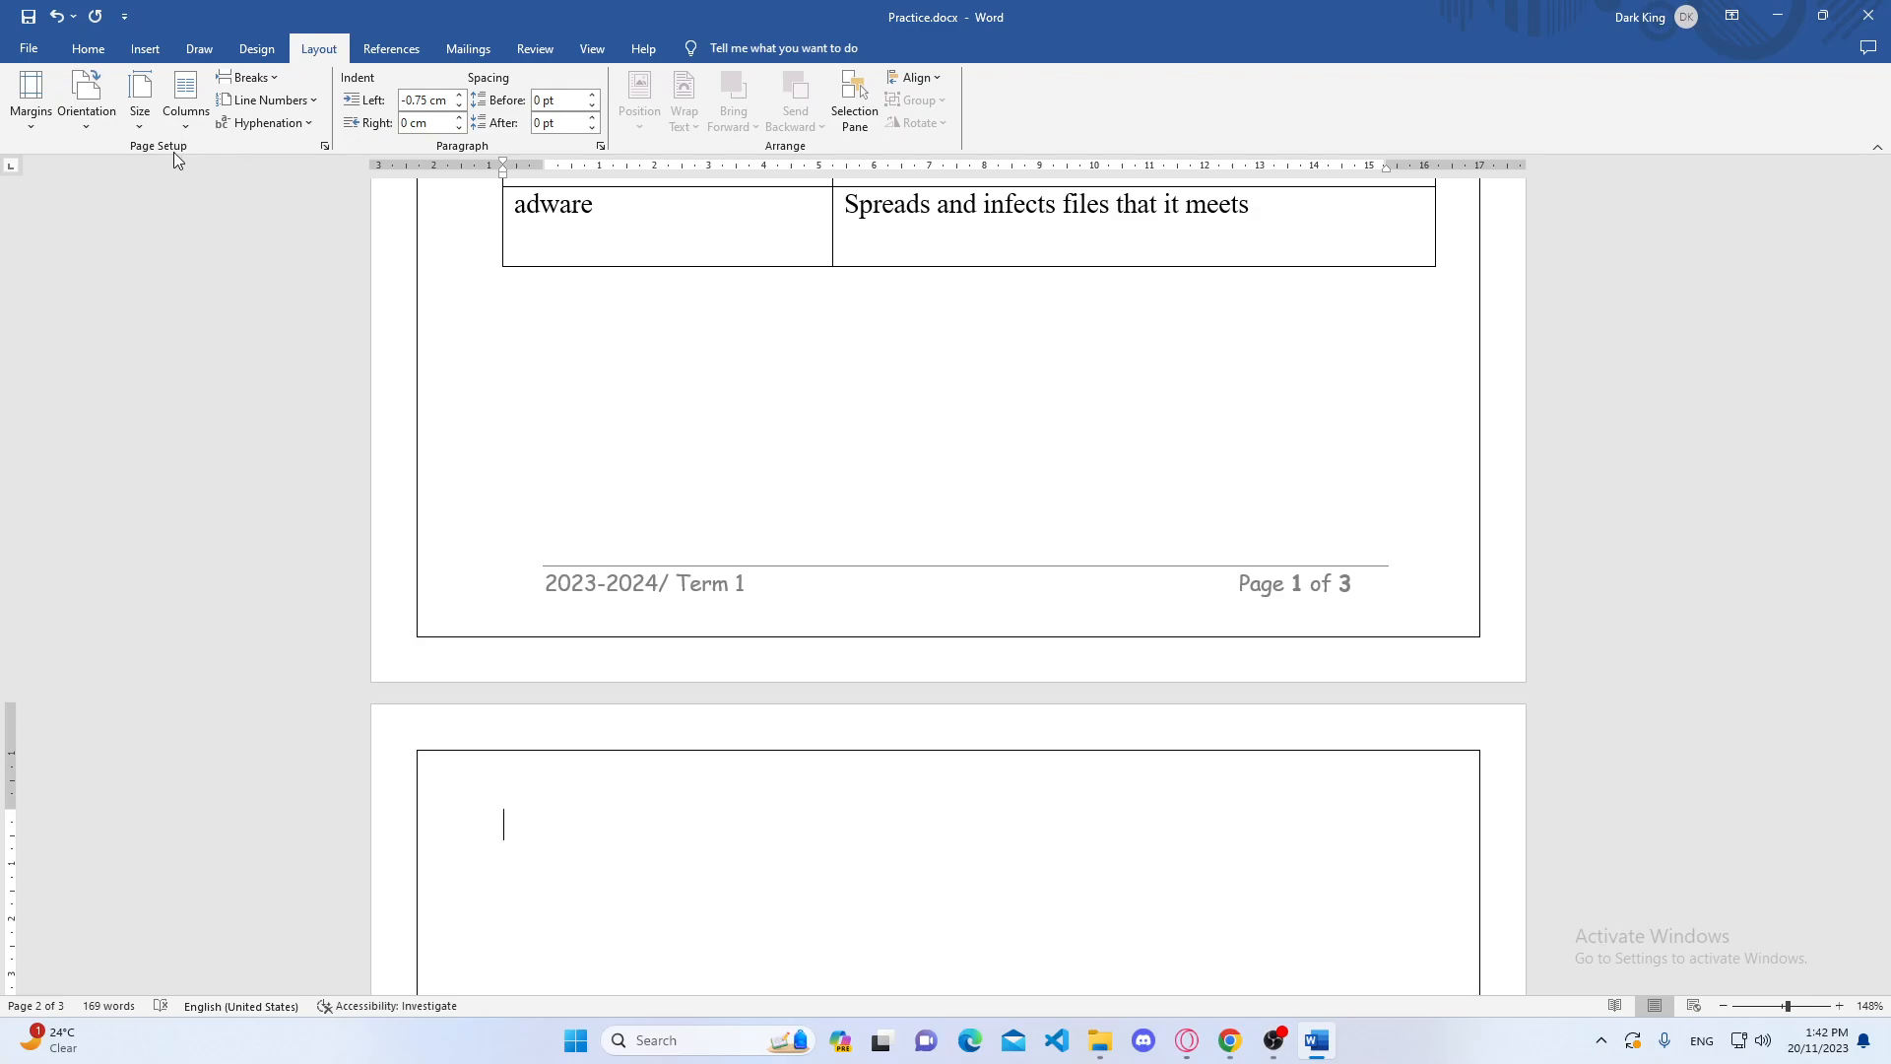
- Set the page orientation of the new section after the break to landscape
{"action": "left_click", "coordinate": [86, 128]}
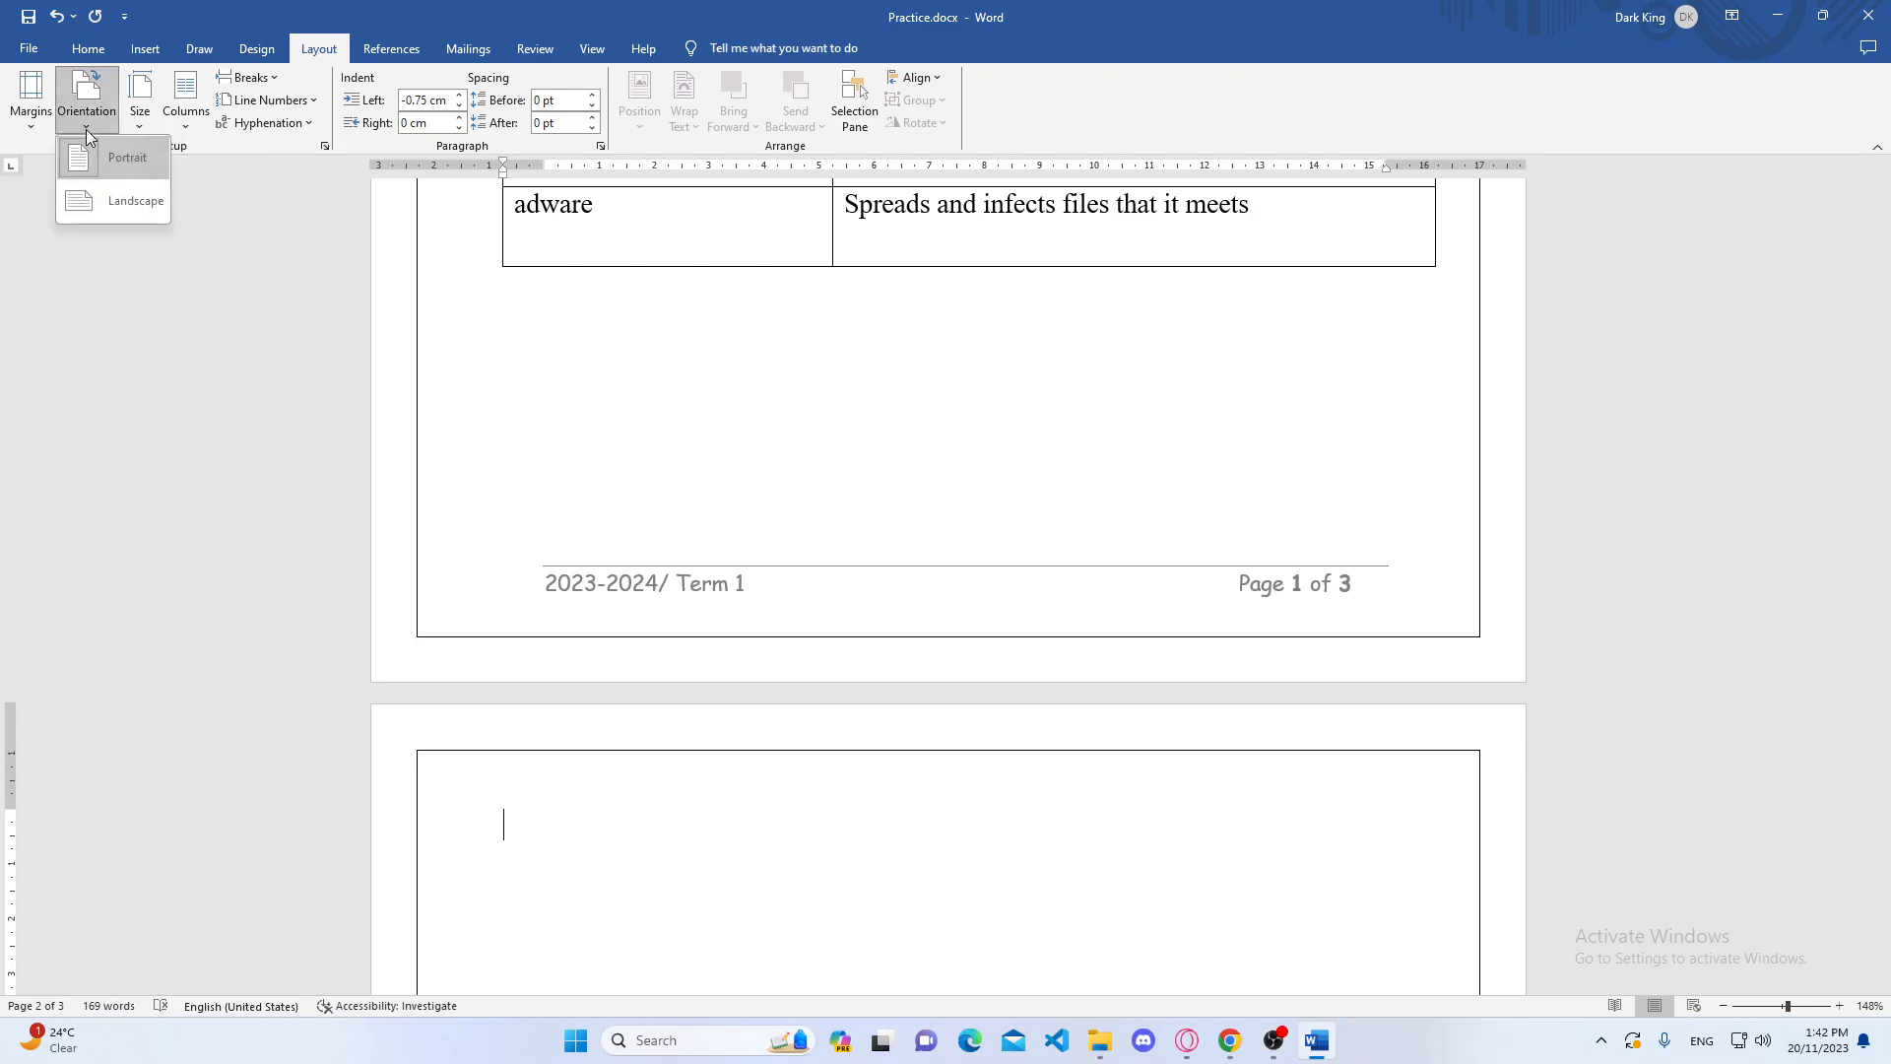
{"action": "left_click", "coordinate": [91, 201]}
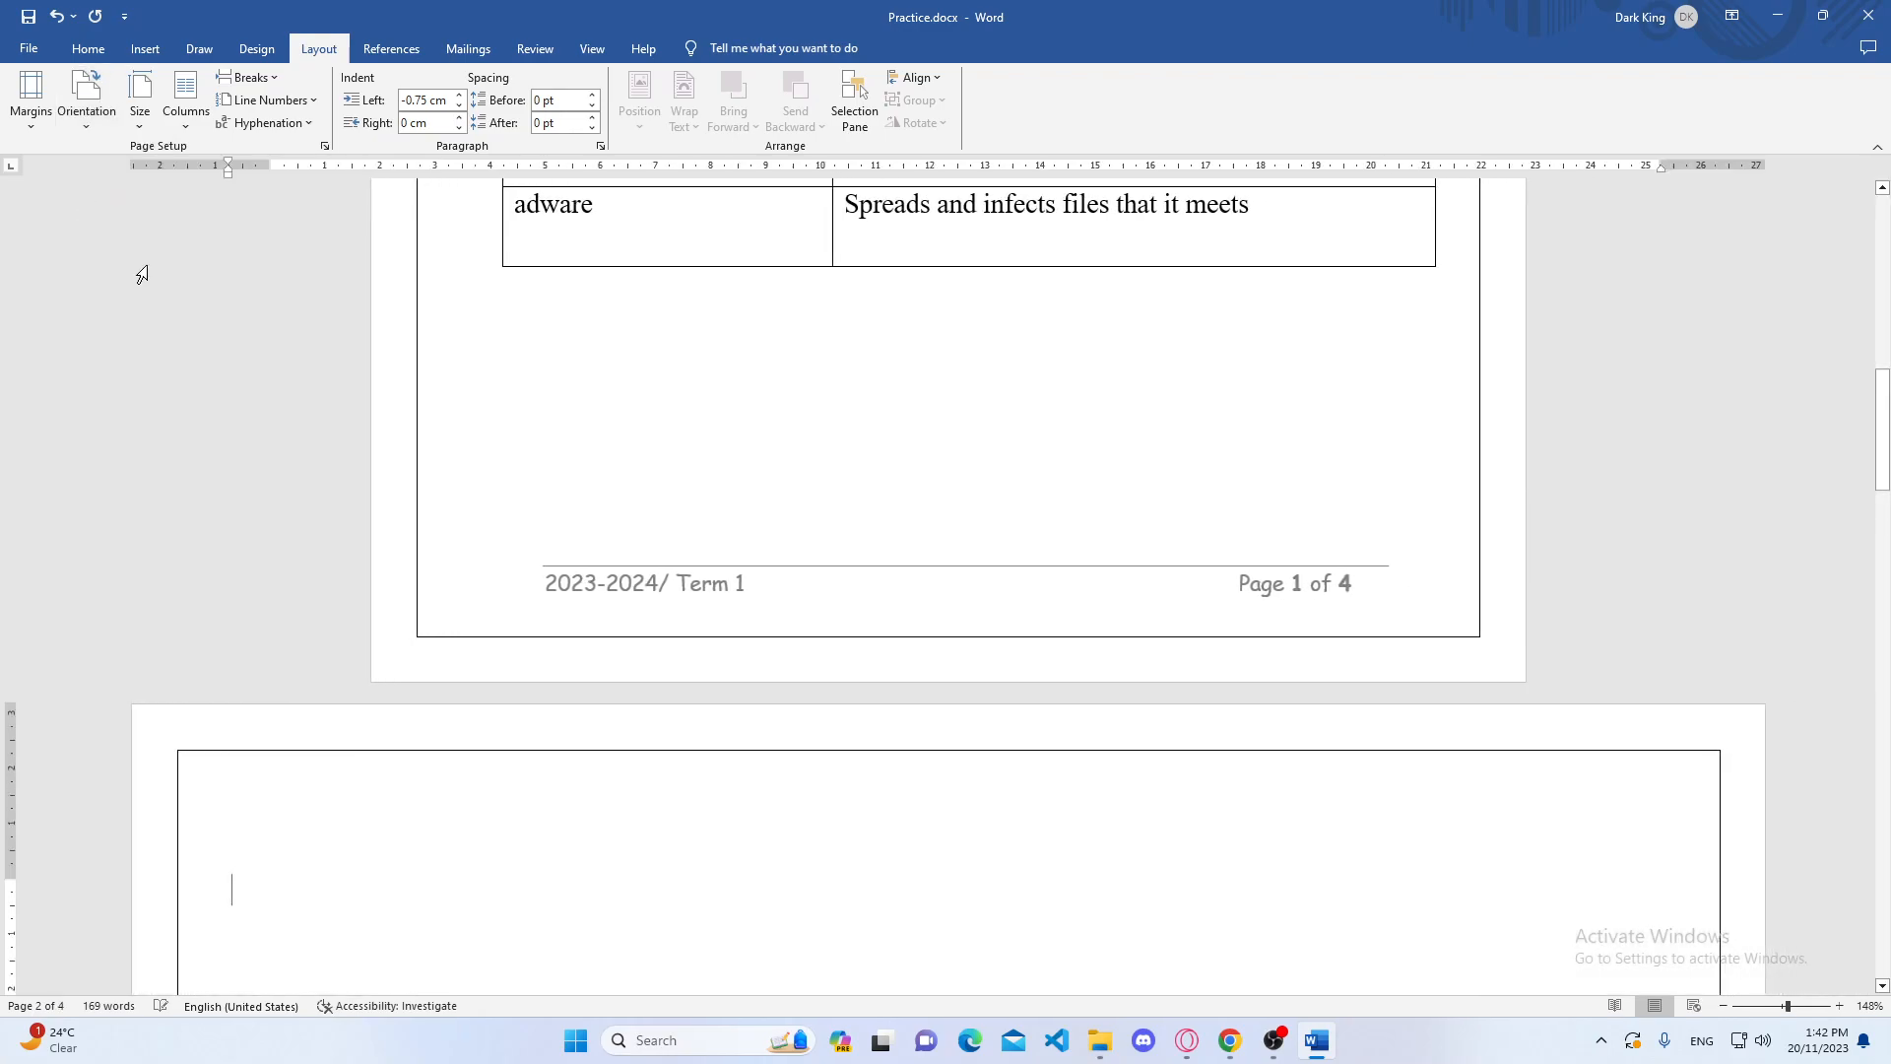
{"action": "scroll", "coordinate": [965, 646], "scroll_direction": "up", "scroll_amount": 5}
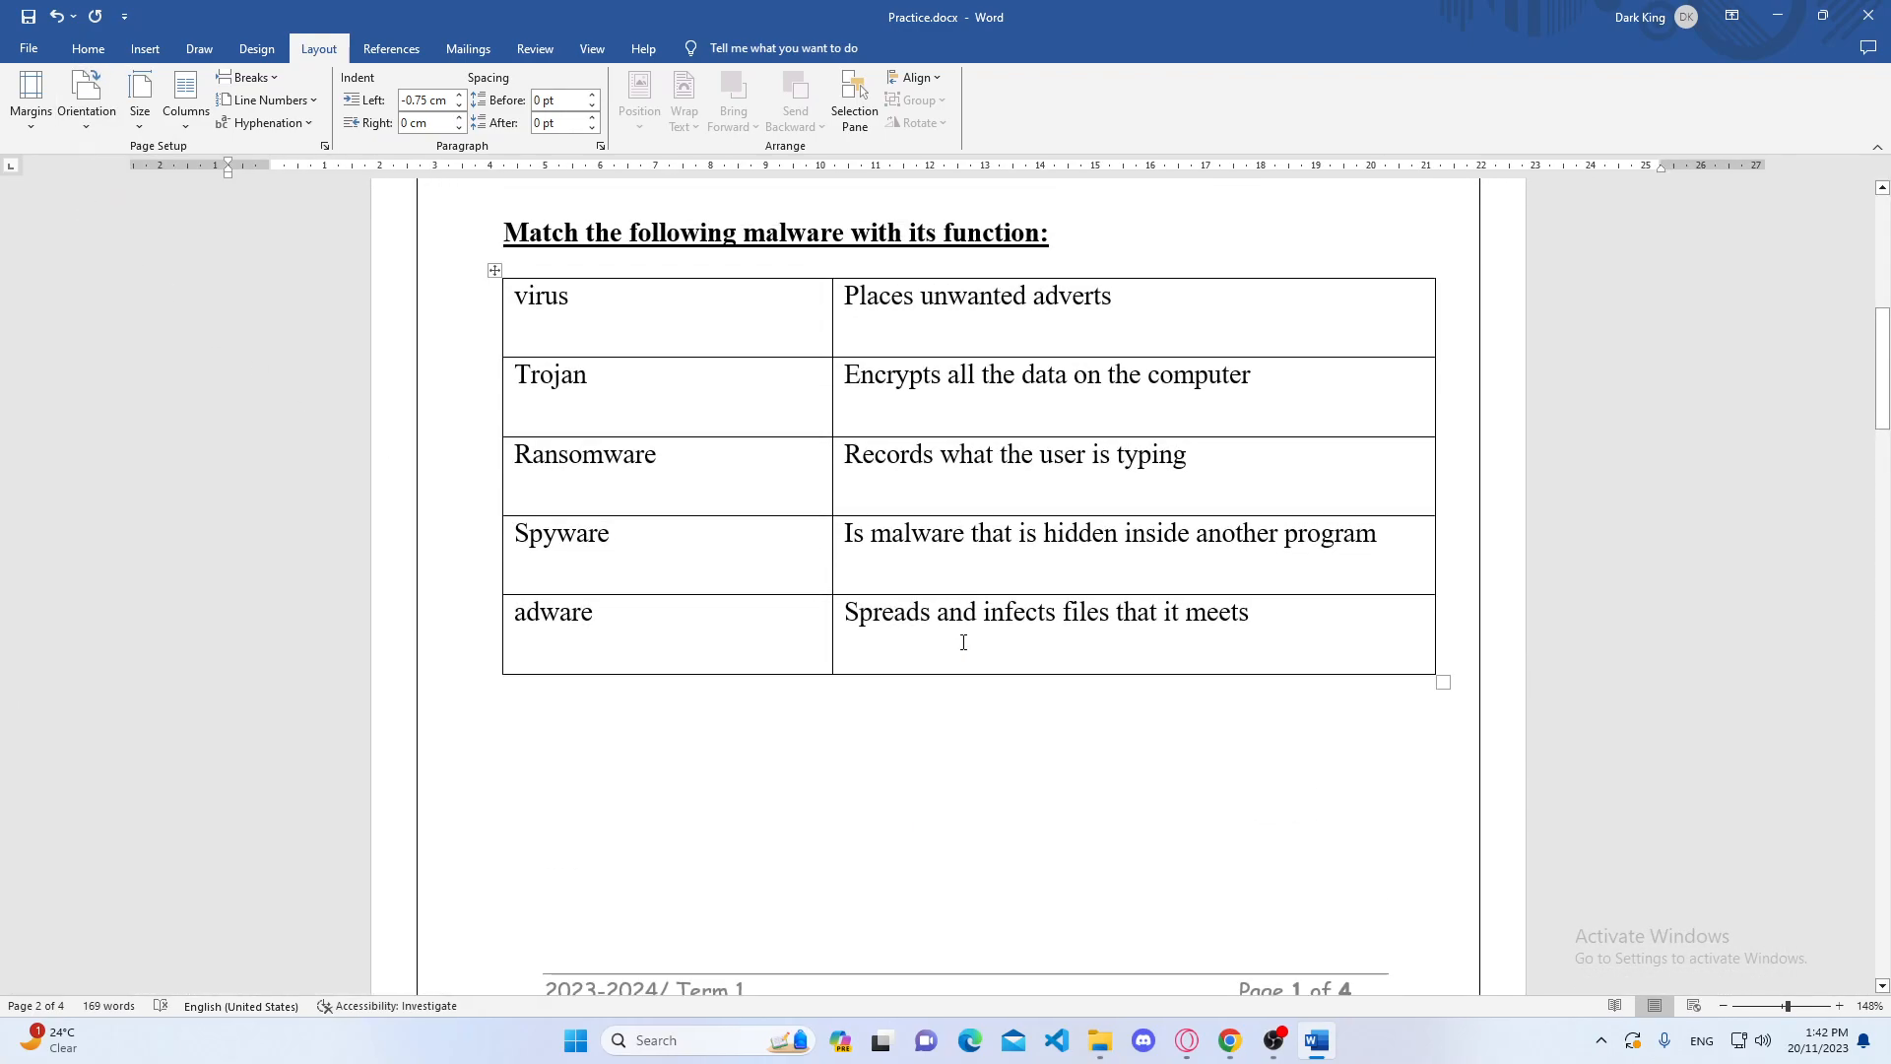
{"action": "scroll", "coordinate": [962, 644], "scroll_direction": "up", "scroll_amount": 5}
- Delete the extra blank lines above the "Write what the following symbols mean" heading on the landscape page
{"action": "scroll", "coordinate": [962, 644], "scroll_direction": "down", "scroll_amount": 8}
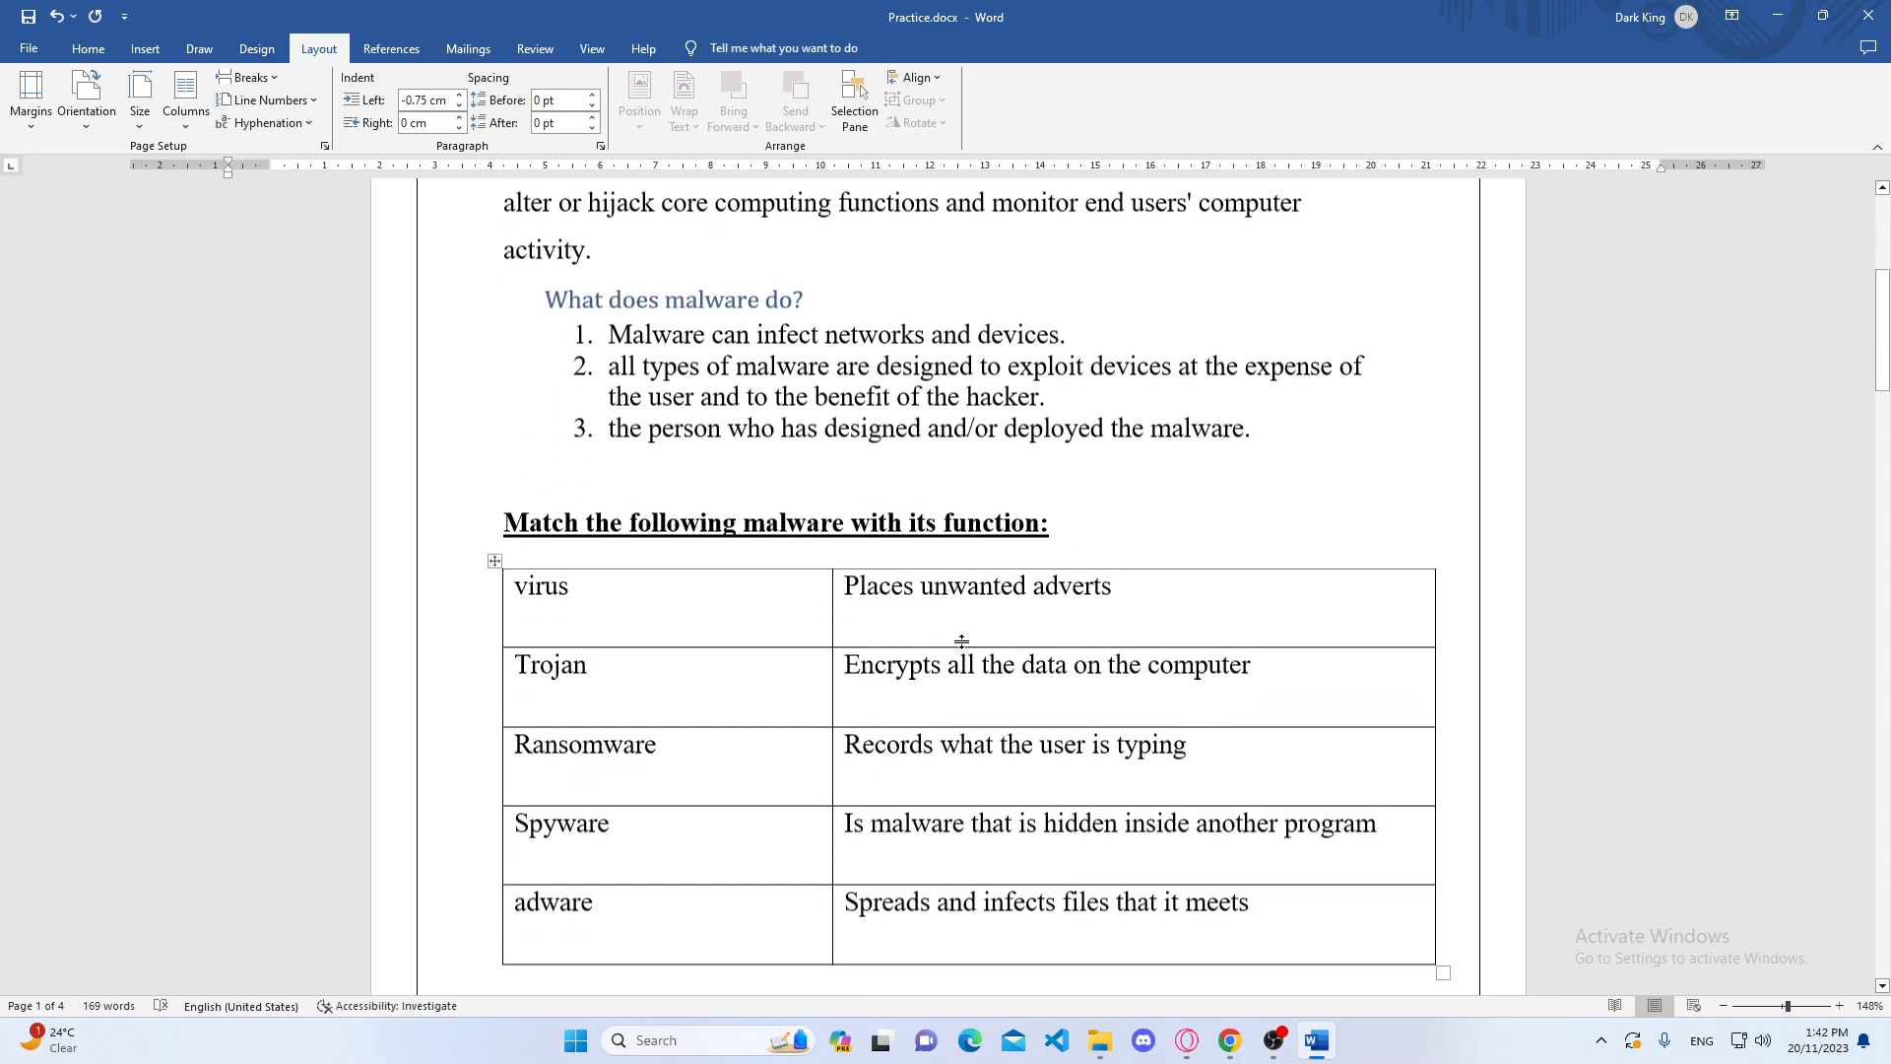
{"action": "scroll", "coordinate": [963, 643], "scroll_direction": "down", "scroll_amount": 6}
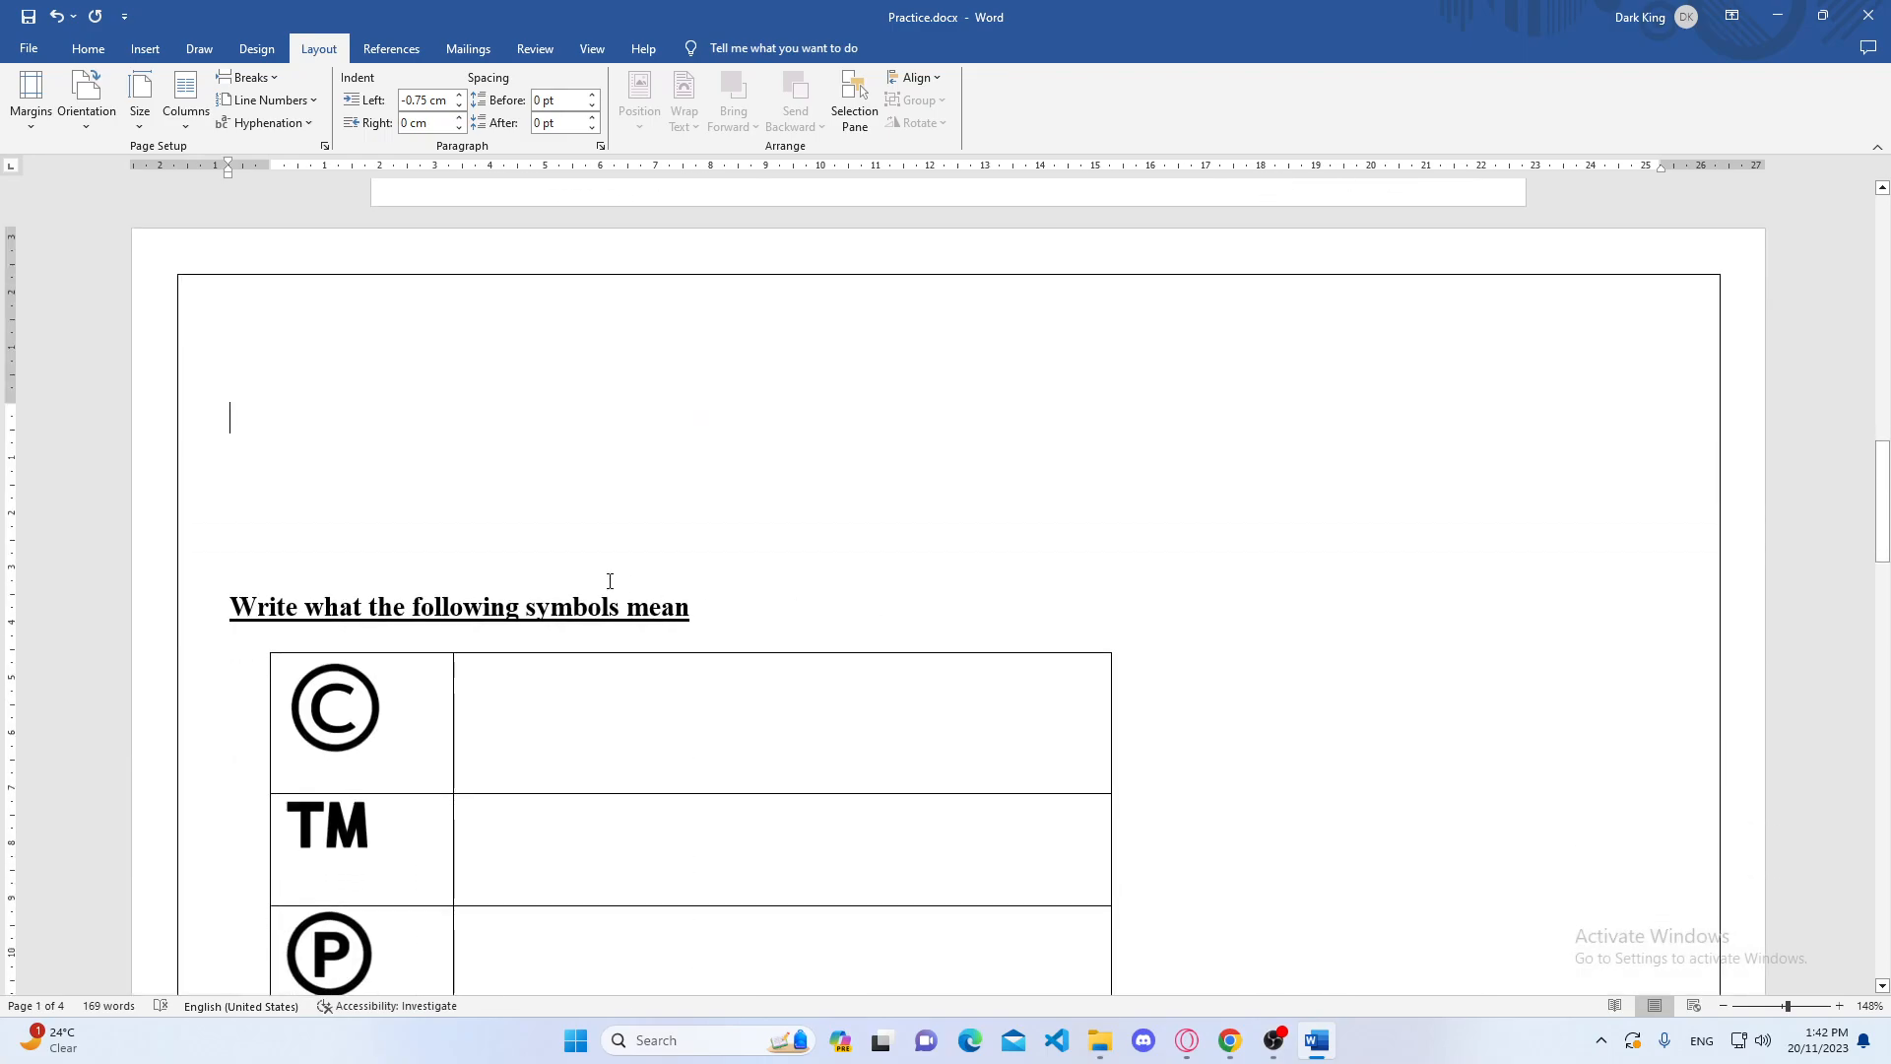
{"action": "left_click", "coordinate": [610, 581]}
{"action": "key", "text": "BackSpace"}
{"action": "key", "text": "BackSpace"}
{"action": "key", "text": "BackSpace"}
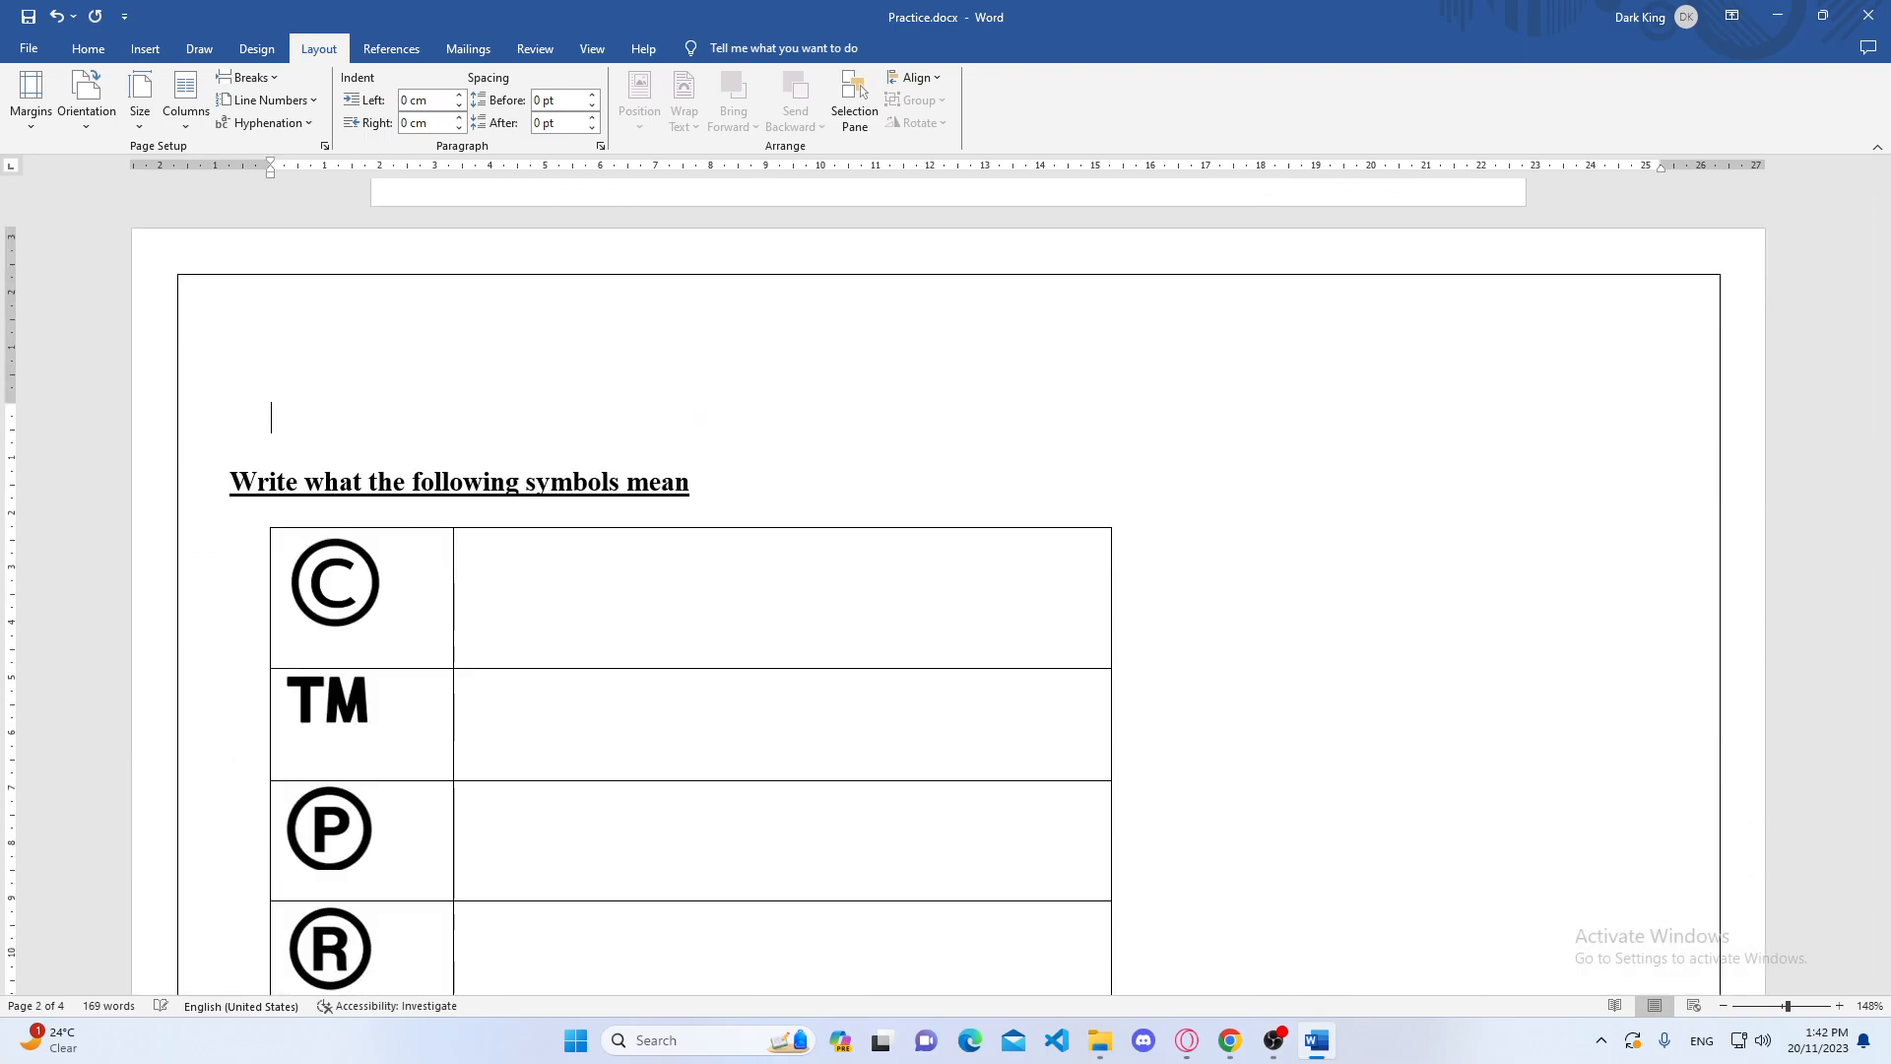
{"action": "scroll", "coordinate": [643, 679], "scroll_direction": "down", "scroll_amount": 4}
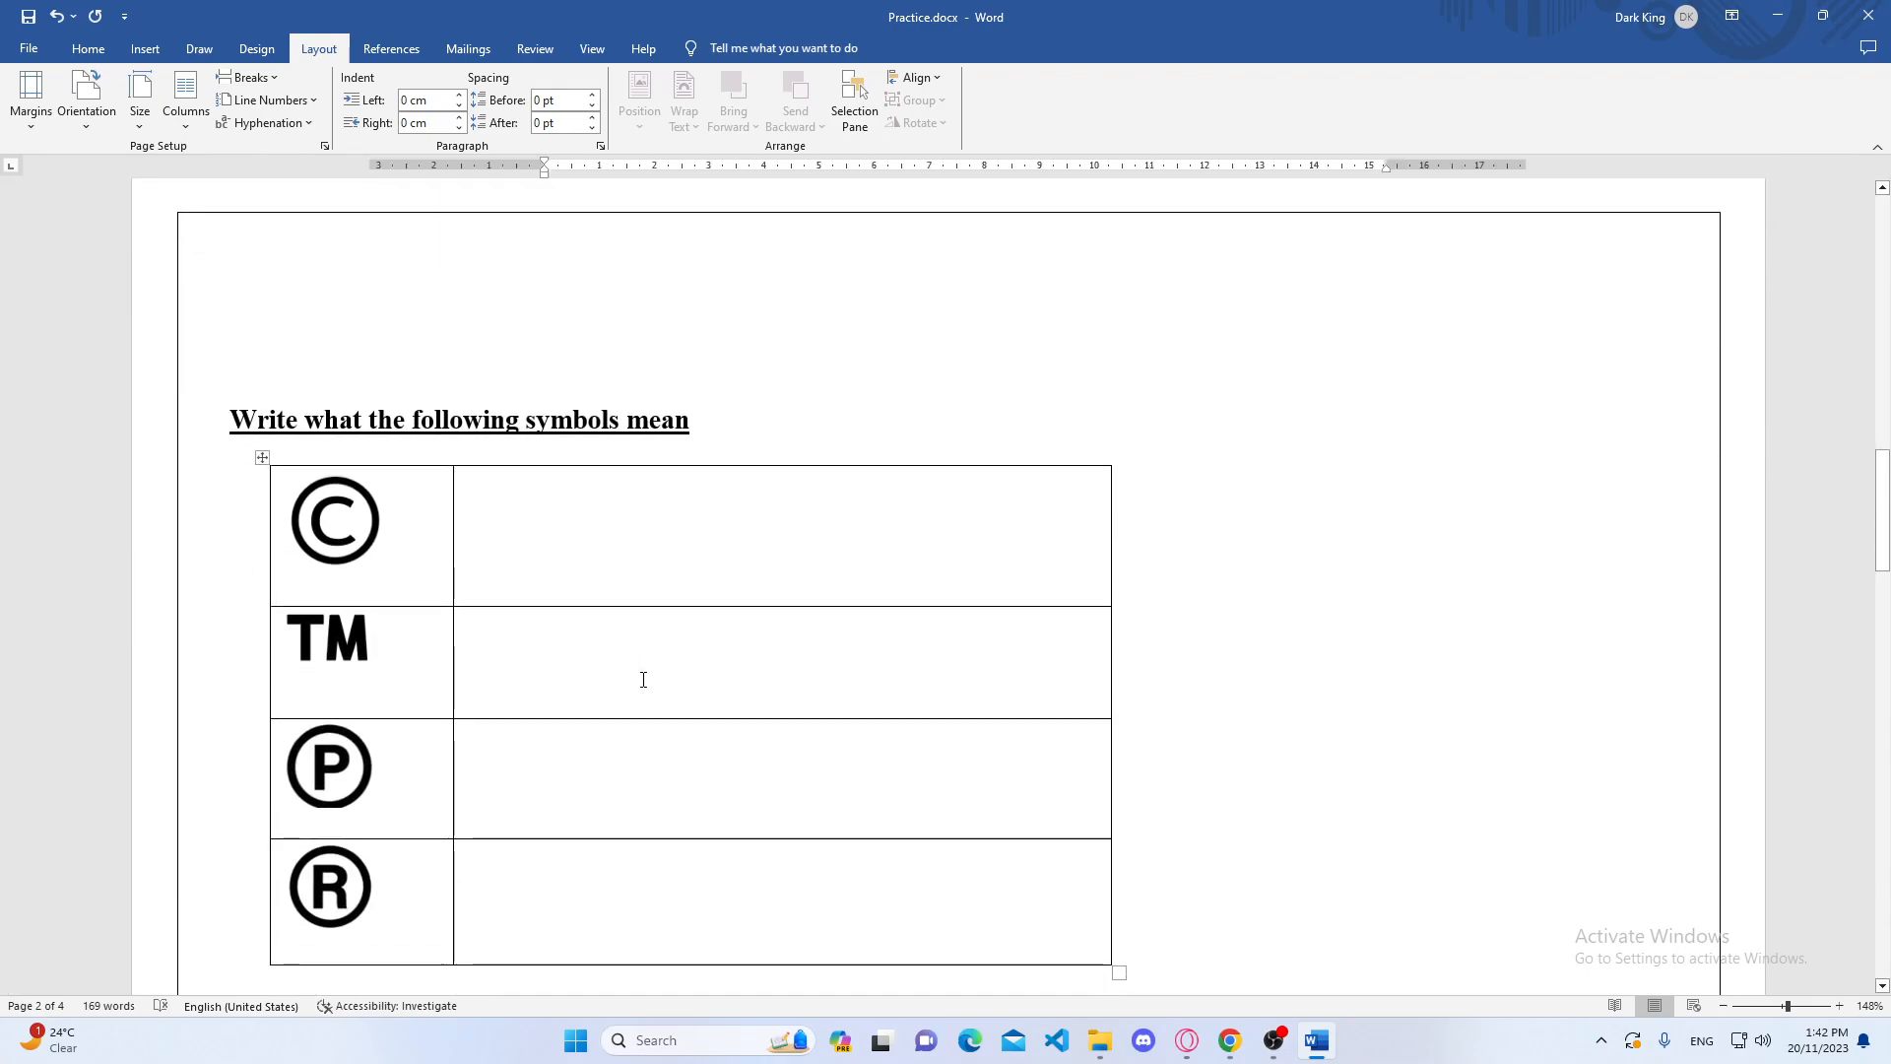
- Add a third column at the right edge of the symbols table and an extra row below its last row
{"action": "scroll", "coordinate": [643, 679], "scroll_direction": "down", "scroll_amount": 1}
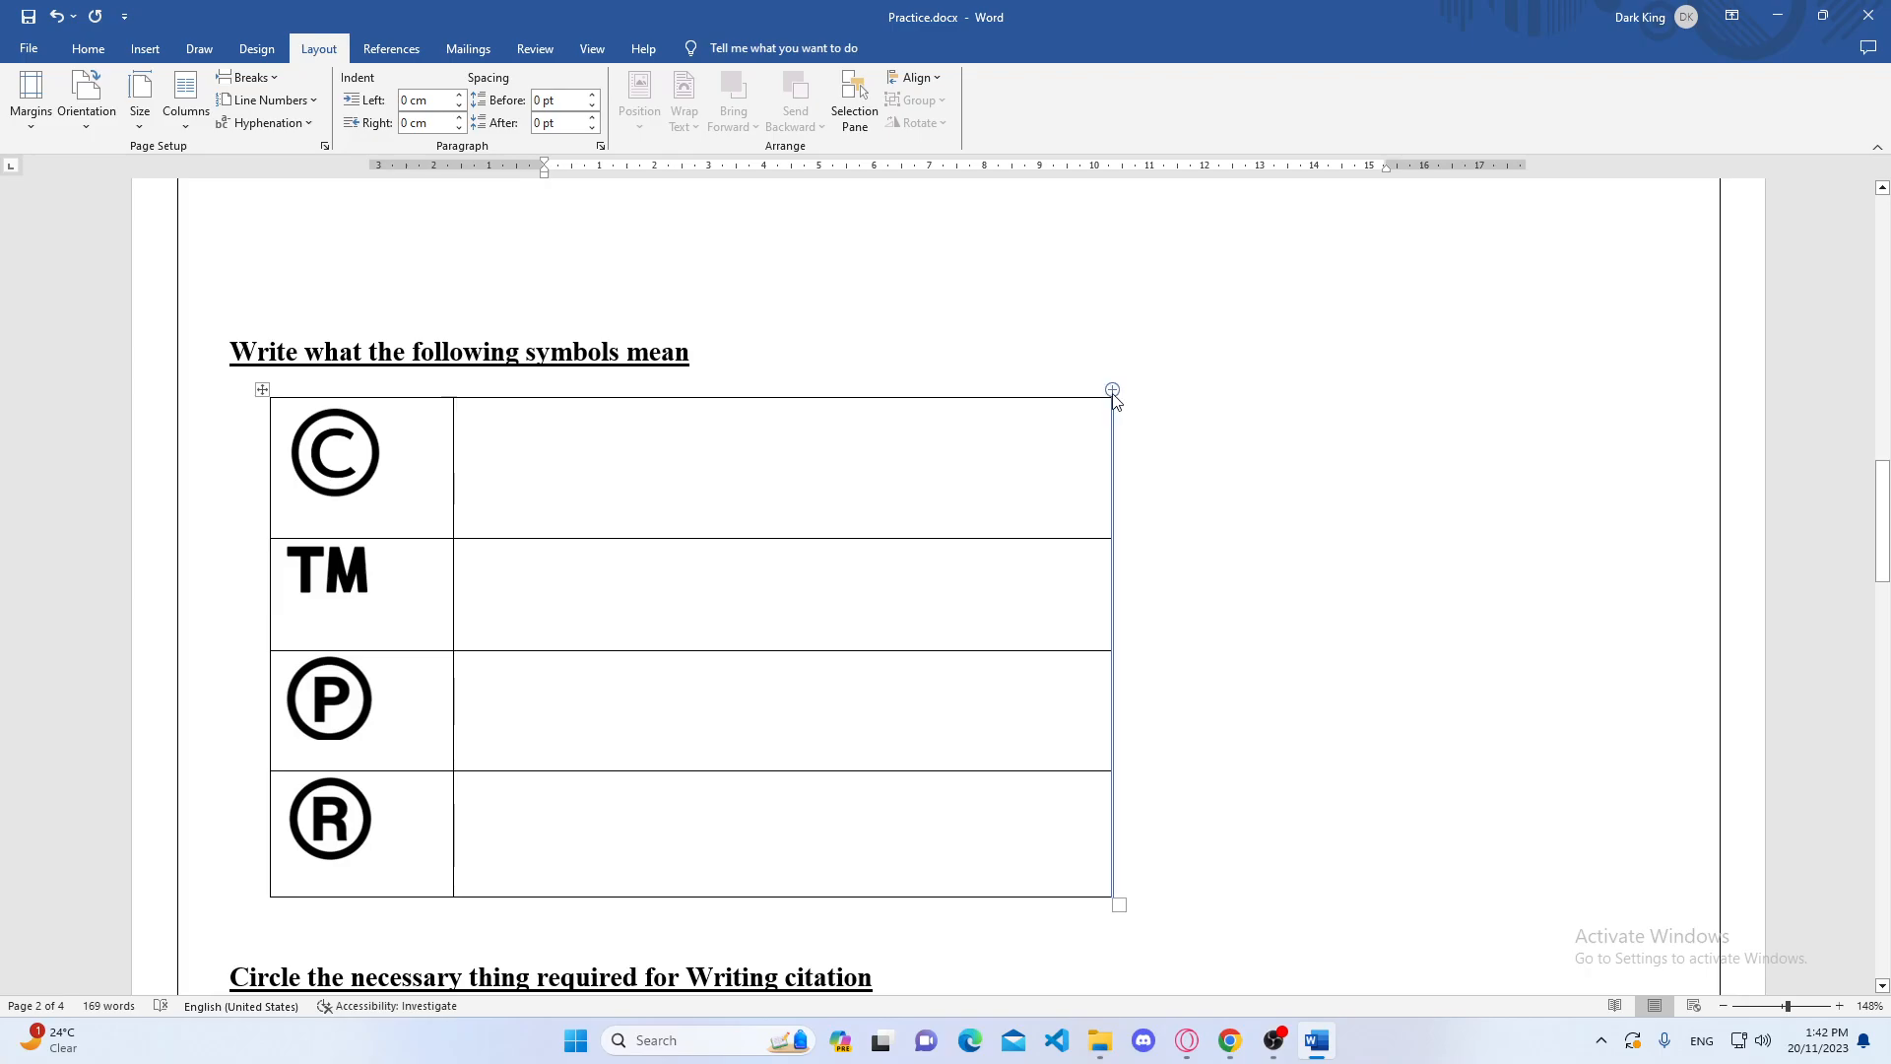
{"action": "left_click", "coordinate": [1111, 390]}
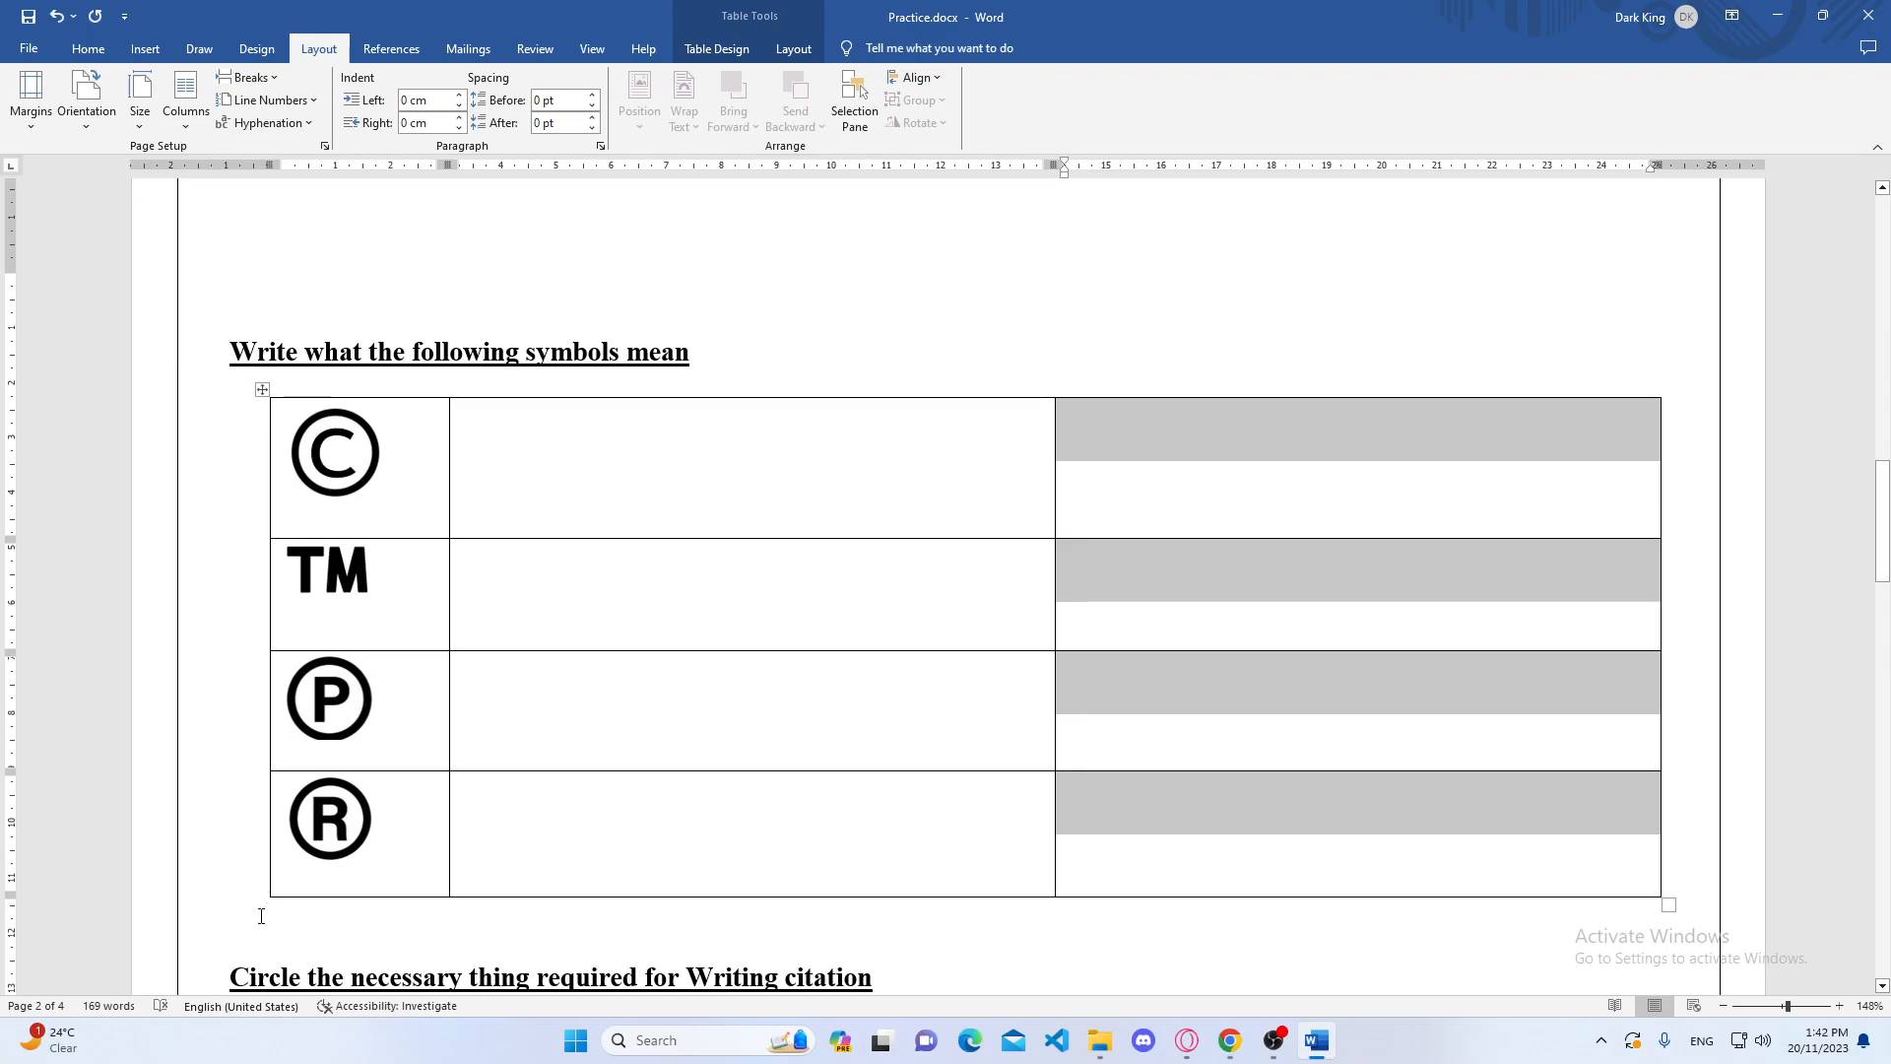
{"action": "left_click", "coordinate": [859, 361]}
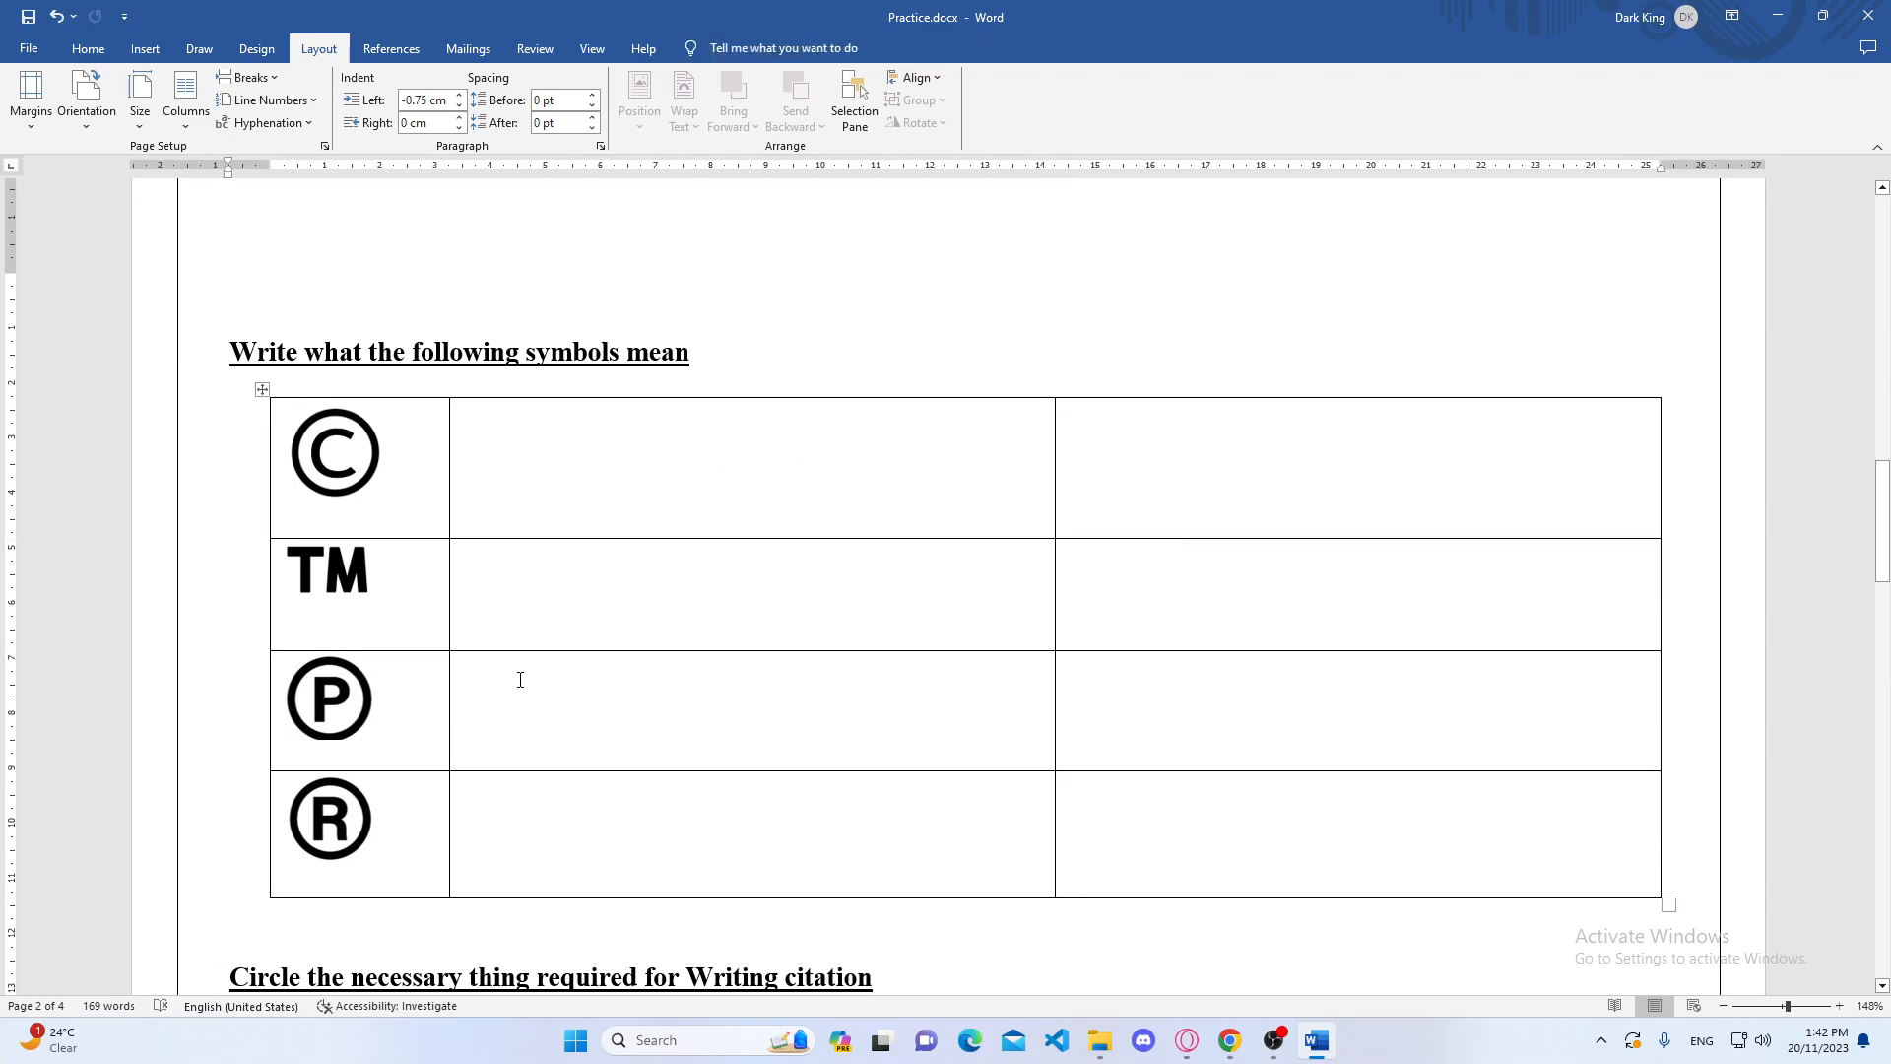
{"action": "left_click", "coordinate": [262, 898]}
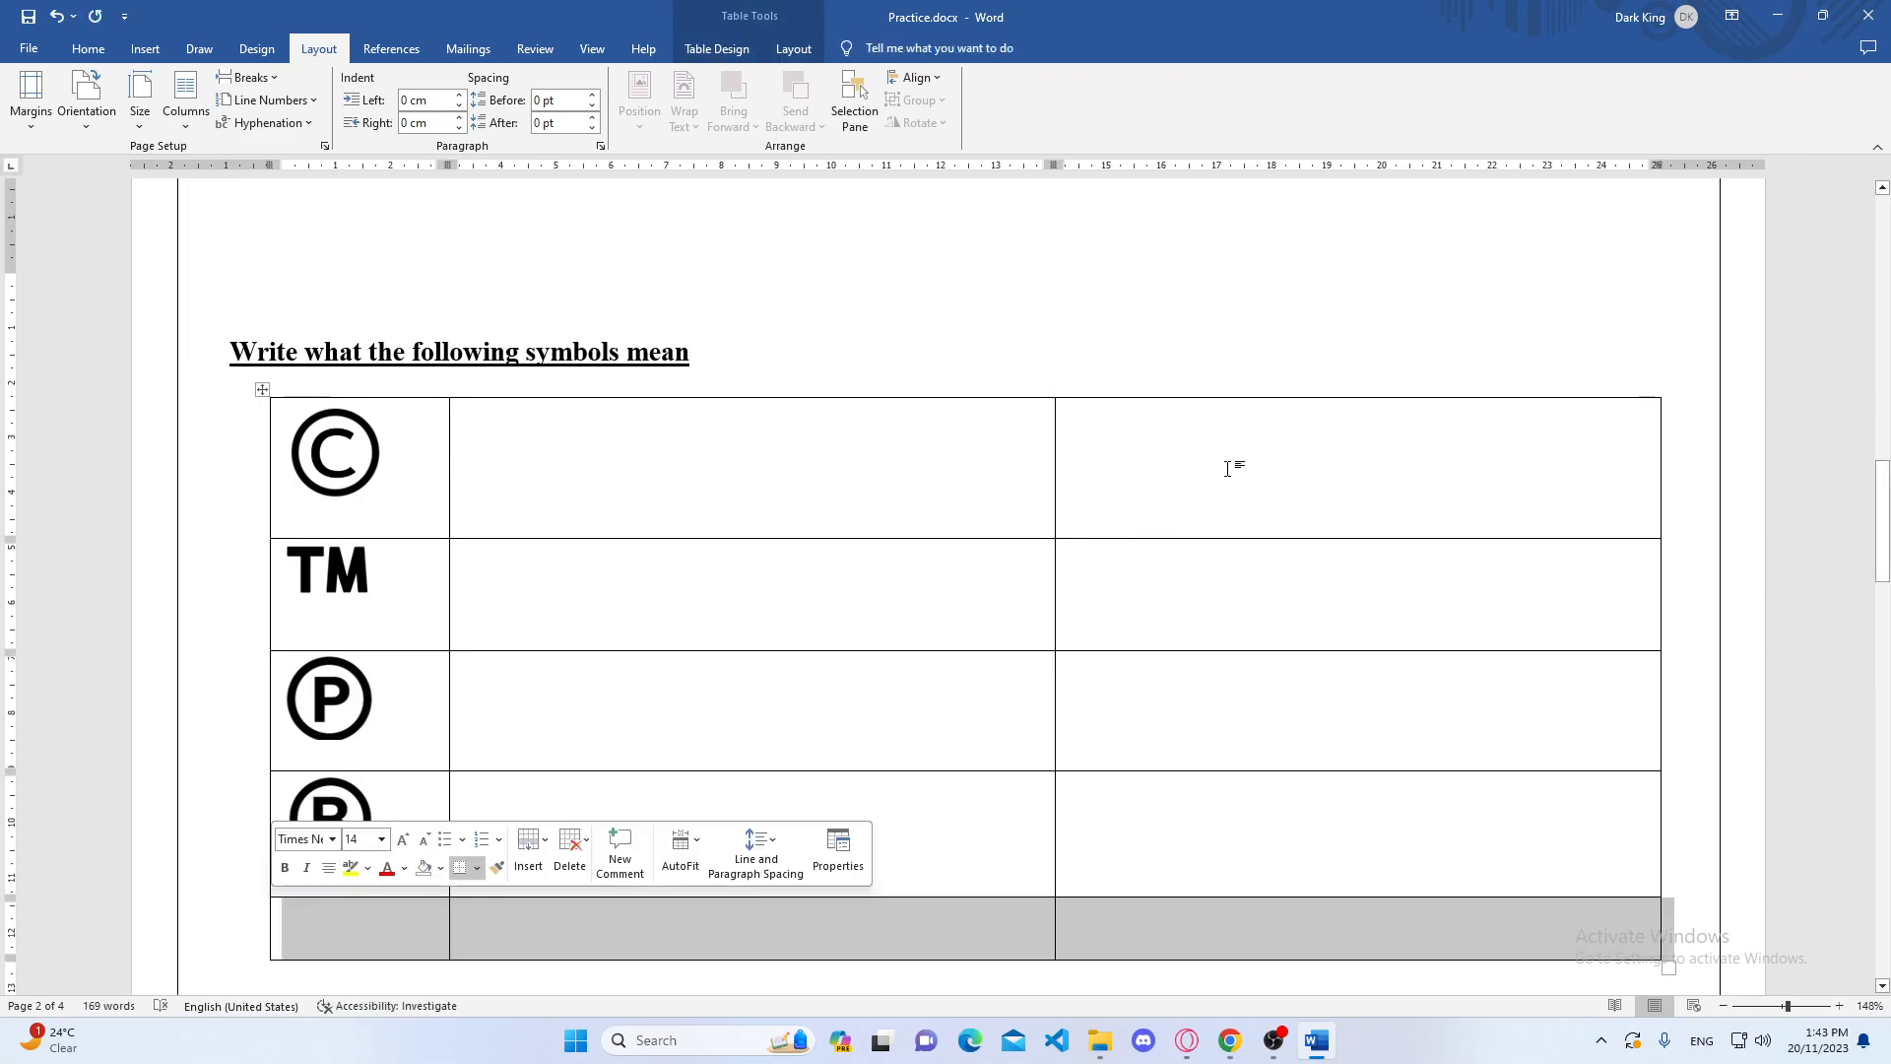
{"action": "left_click", "coordinate": [1157, 397]}
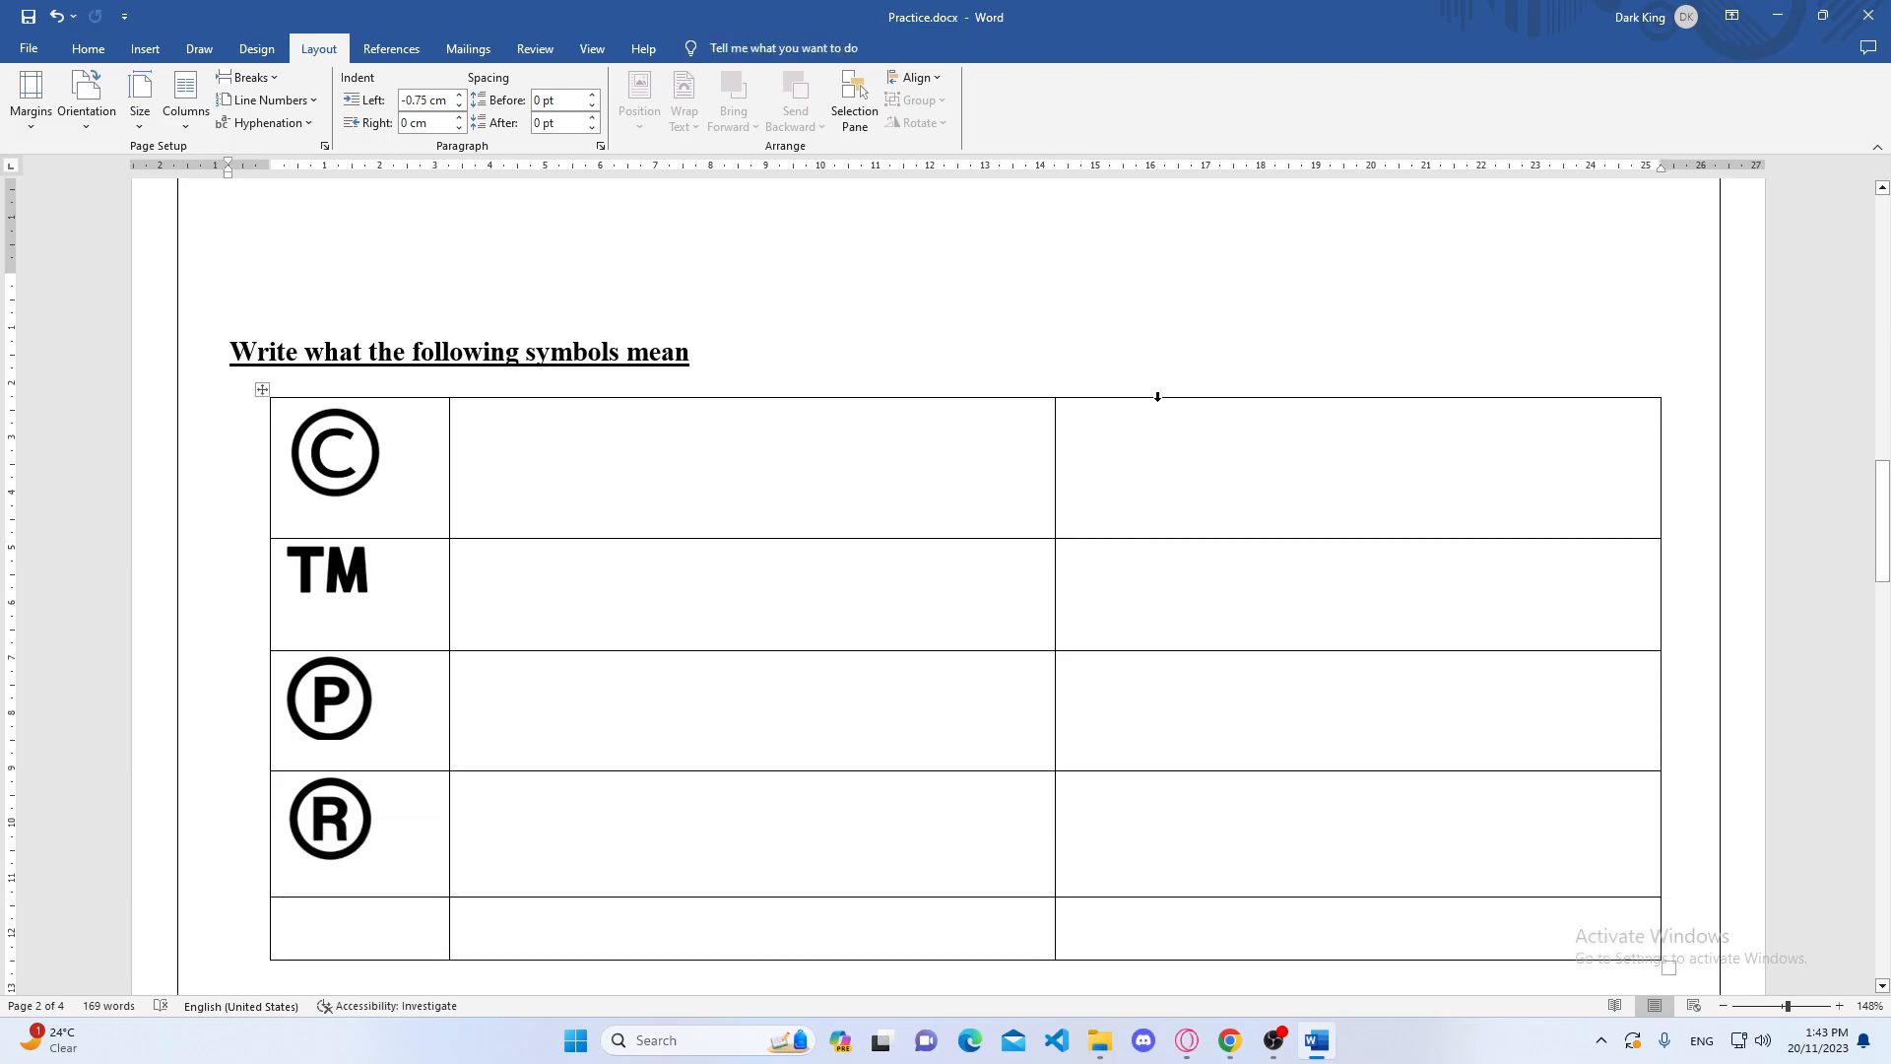
- Delete the blank third column from the symbols table
{"action": "scroll", "coordinate": [1149, 404], "scroll_direction": "down", "scroll_amount": 1}
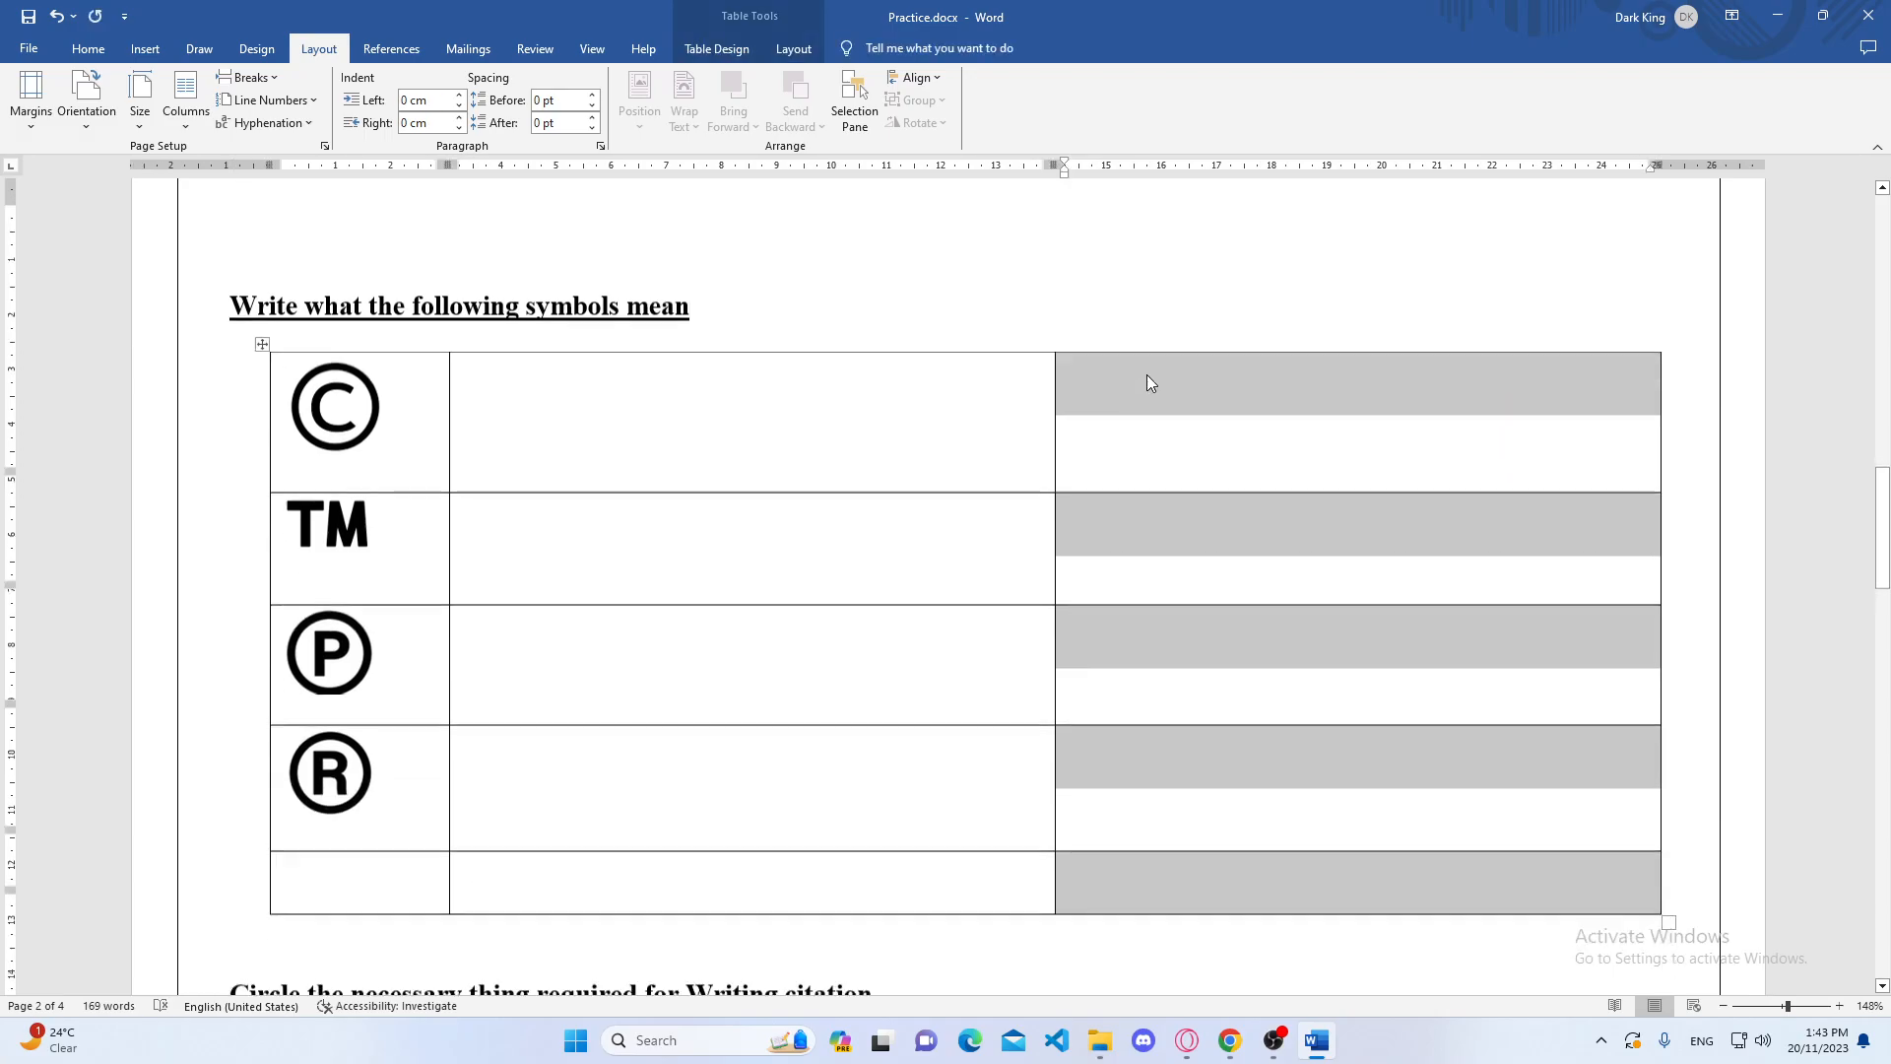
{"action": "scroll", "coordinate": [1172, 394], "scroll_direction": "up", "scroll_amount": 2}
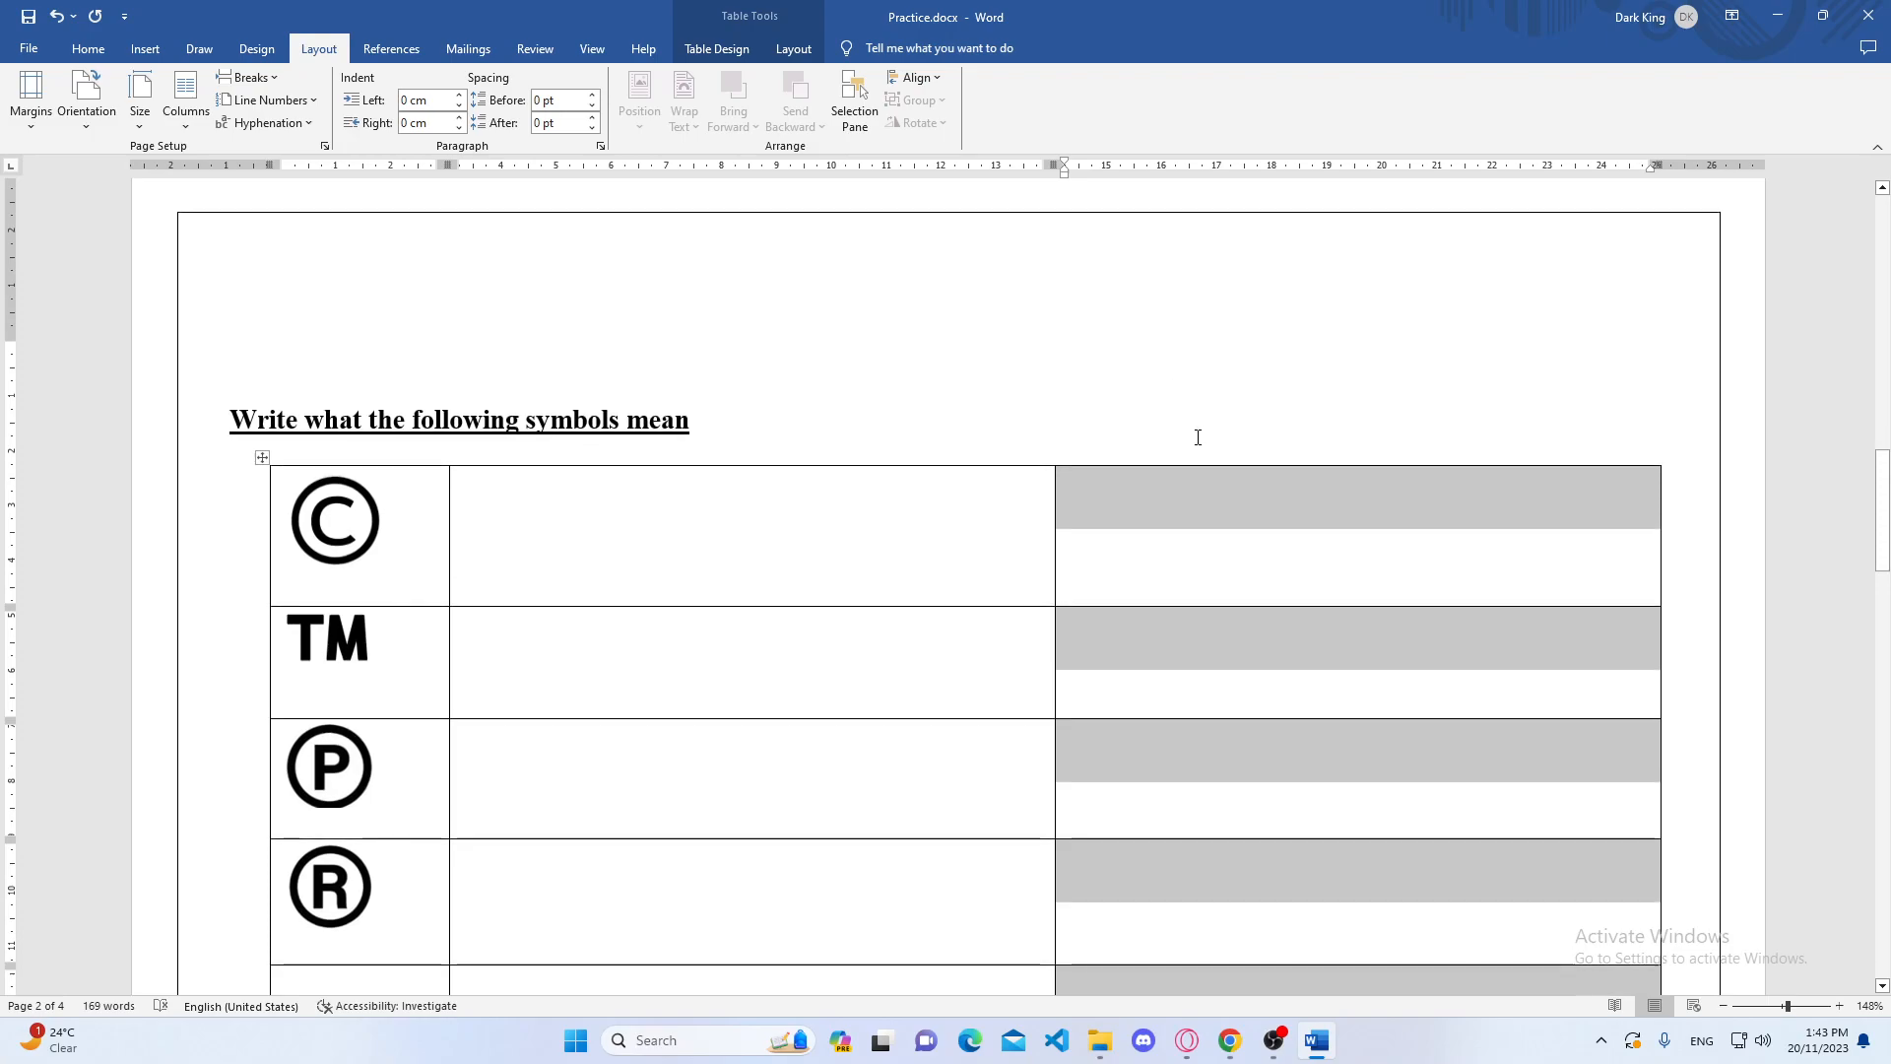
{"action": "left_click", "coordinate": [1186, 432]}
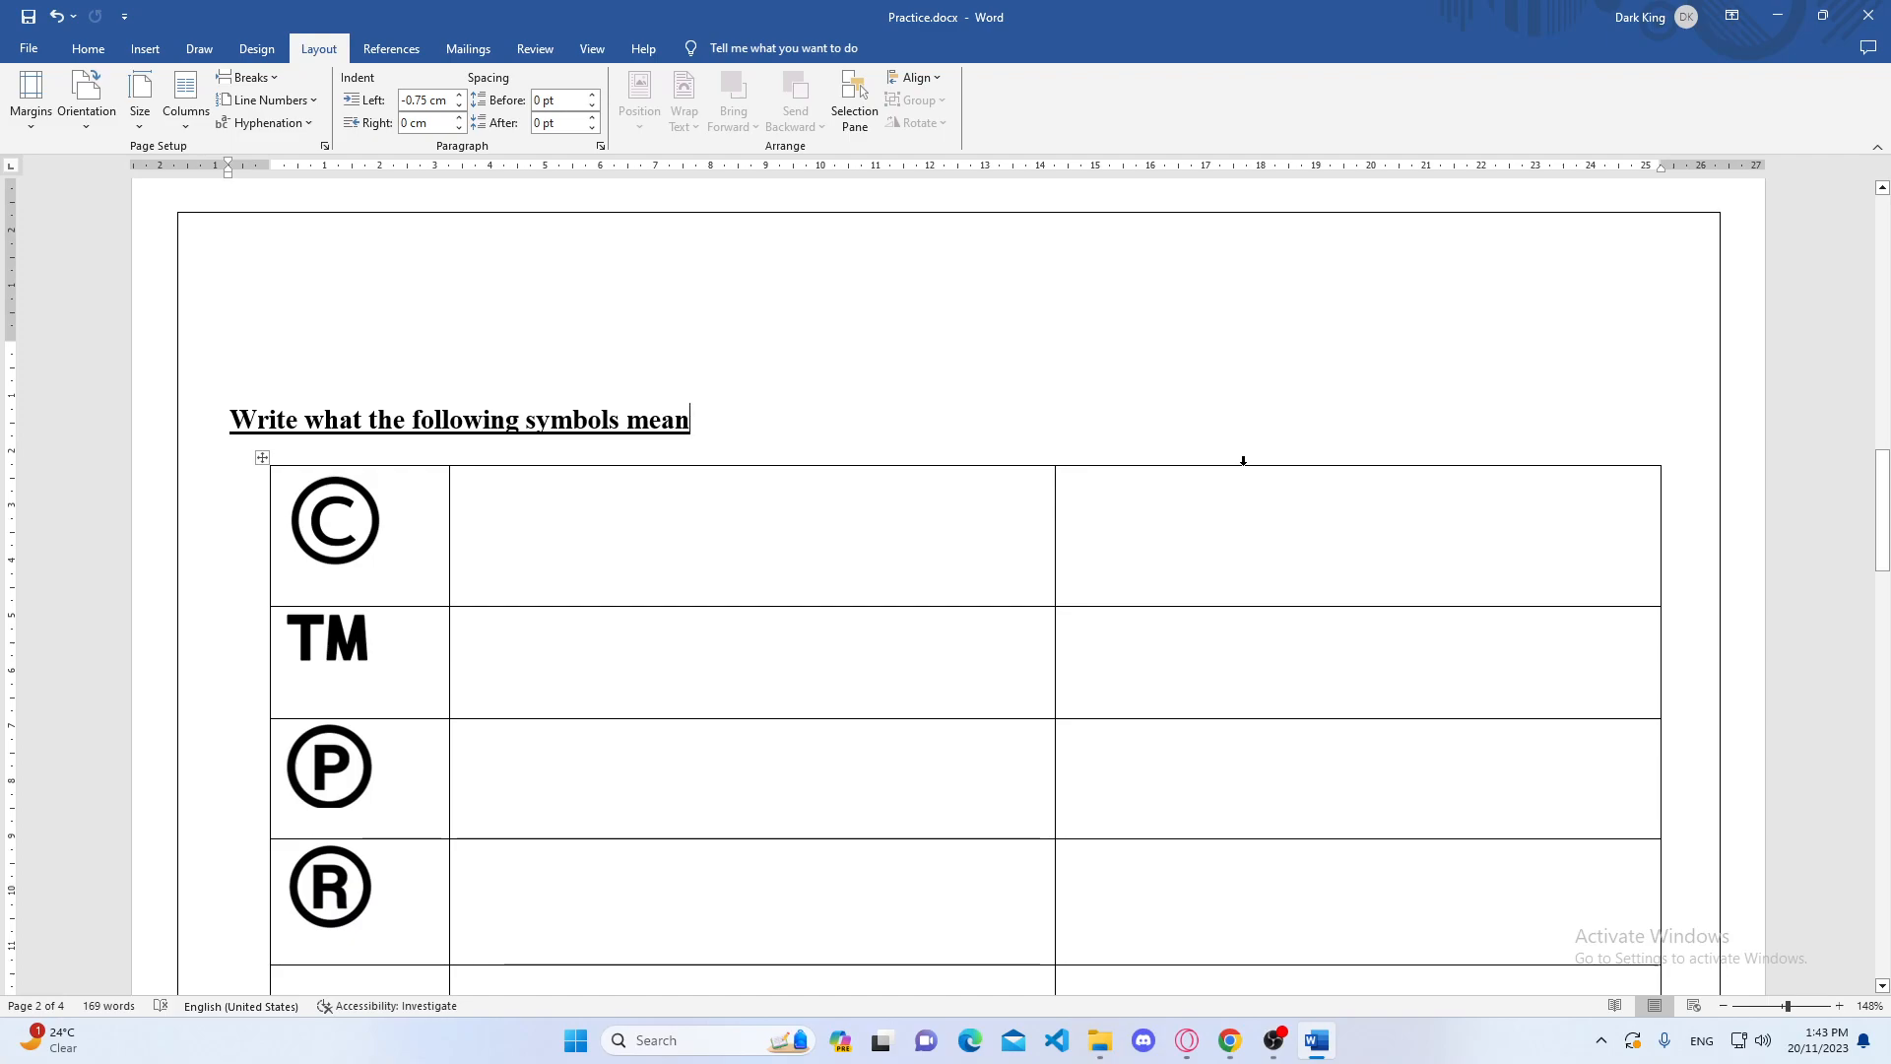
{"action": "left_click", "coordinate": [1243, 460]}
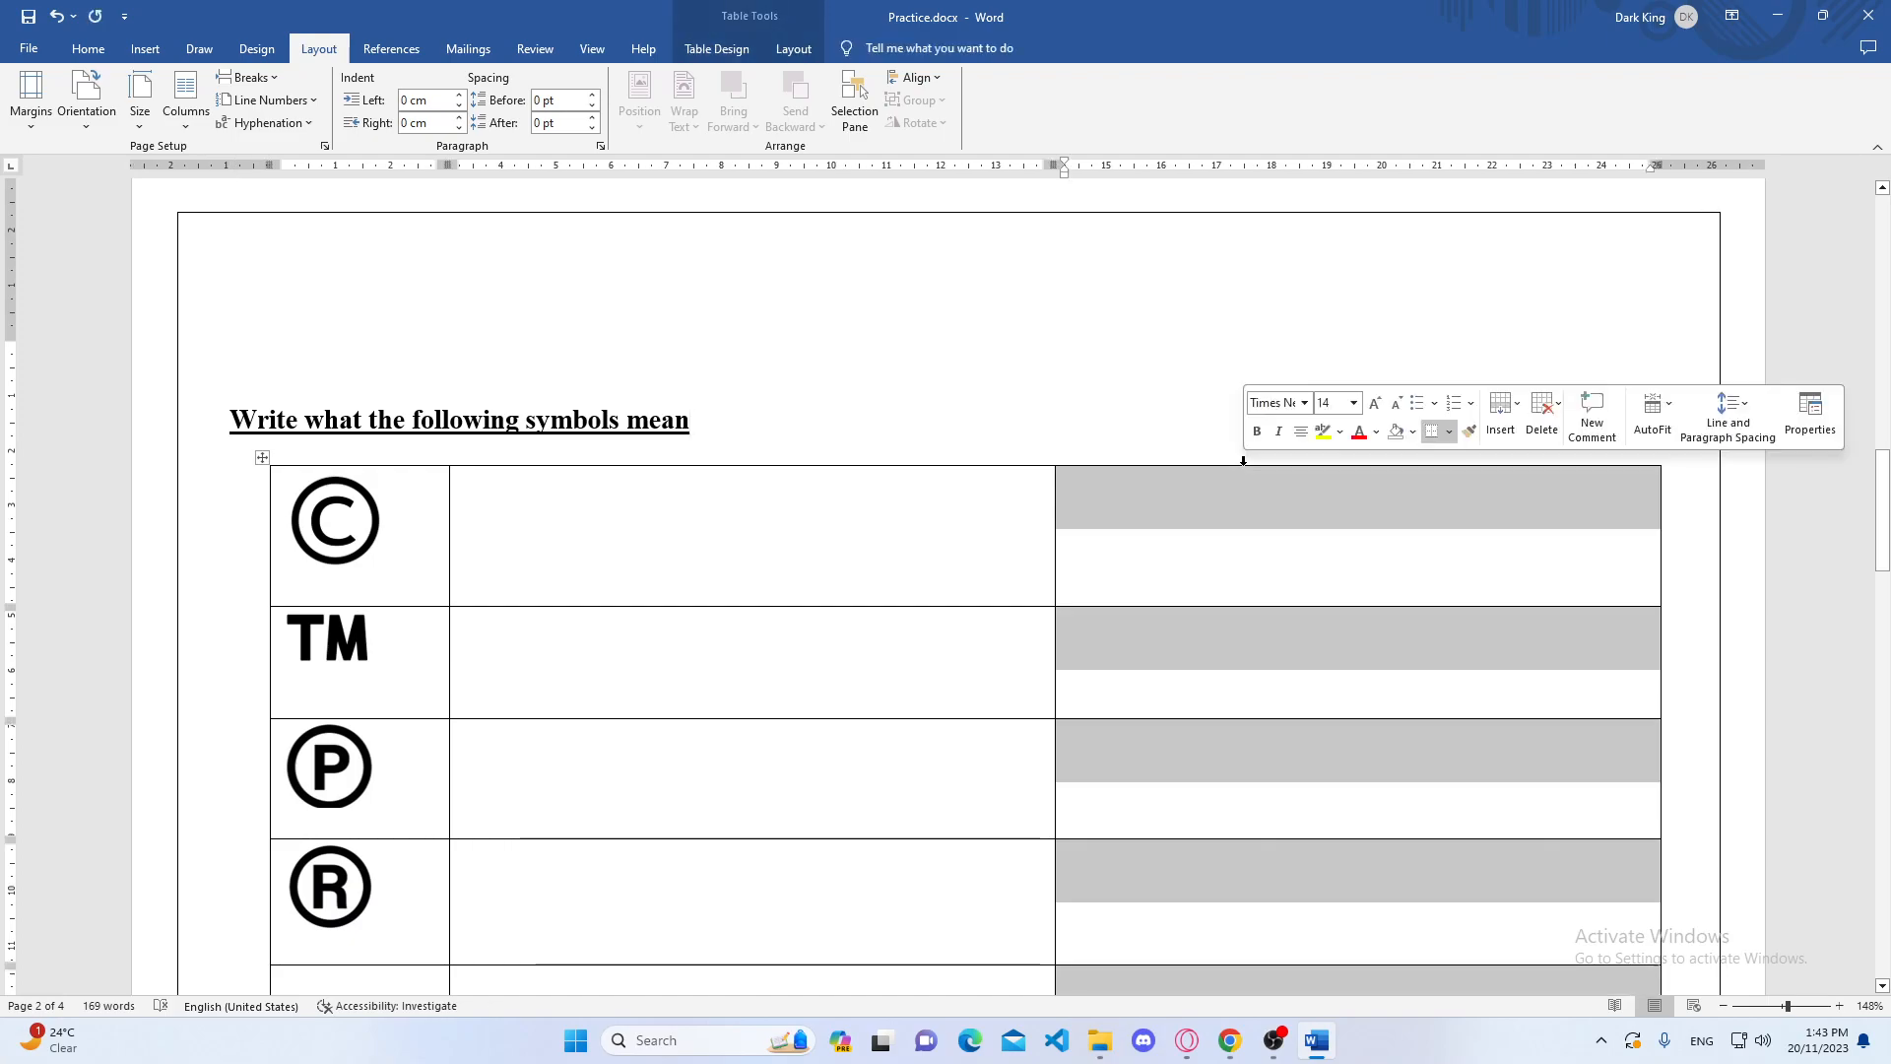
{"action": "left_click", "coordinate": [1546, 412]}
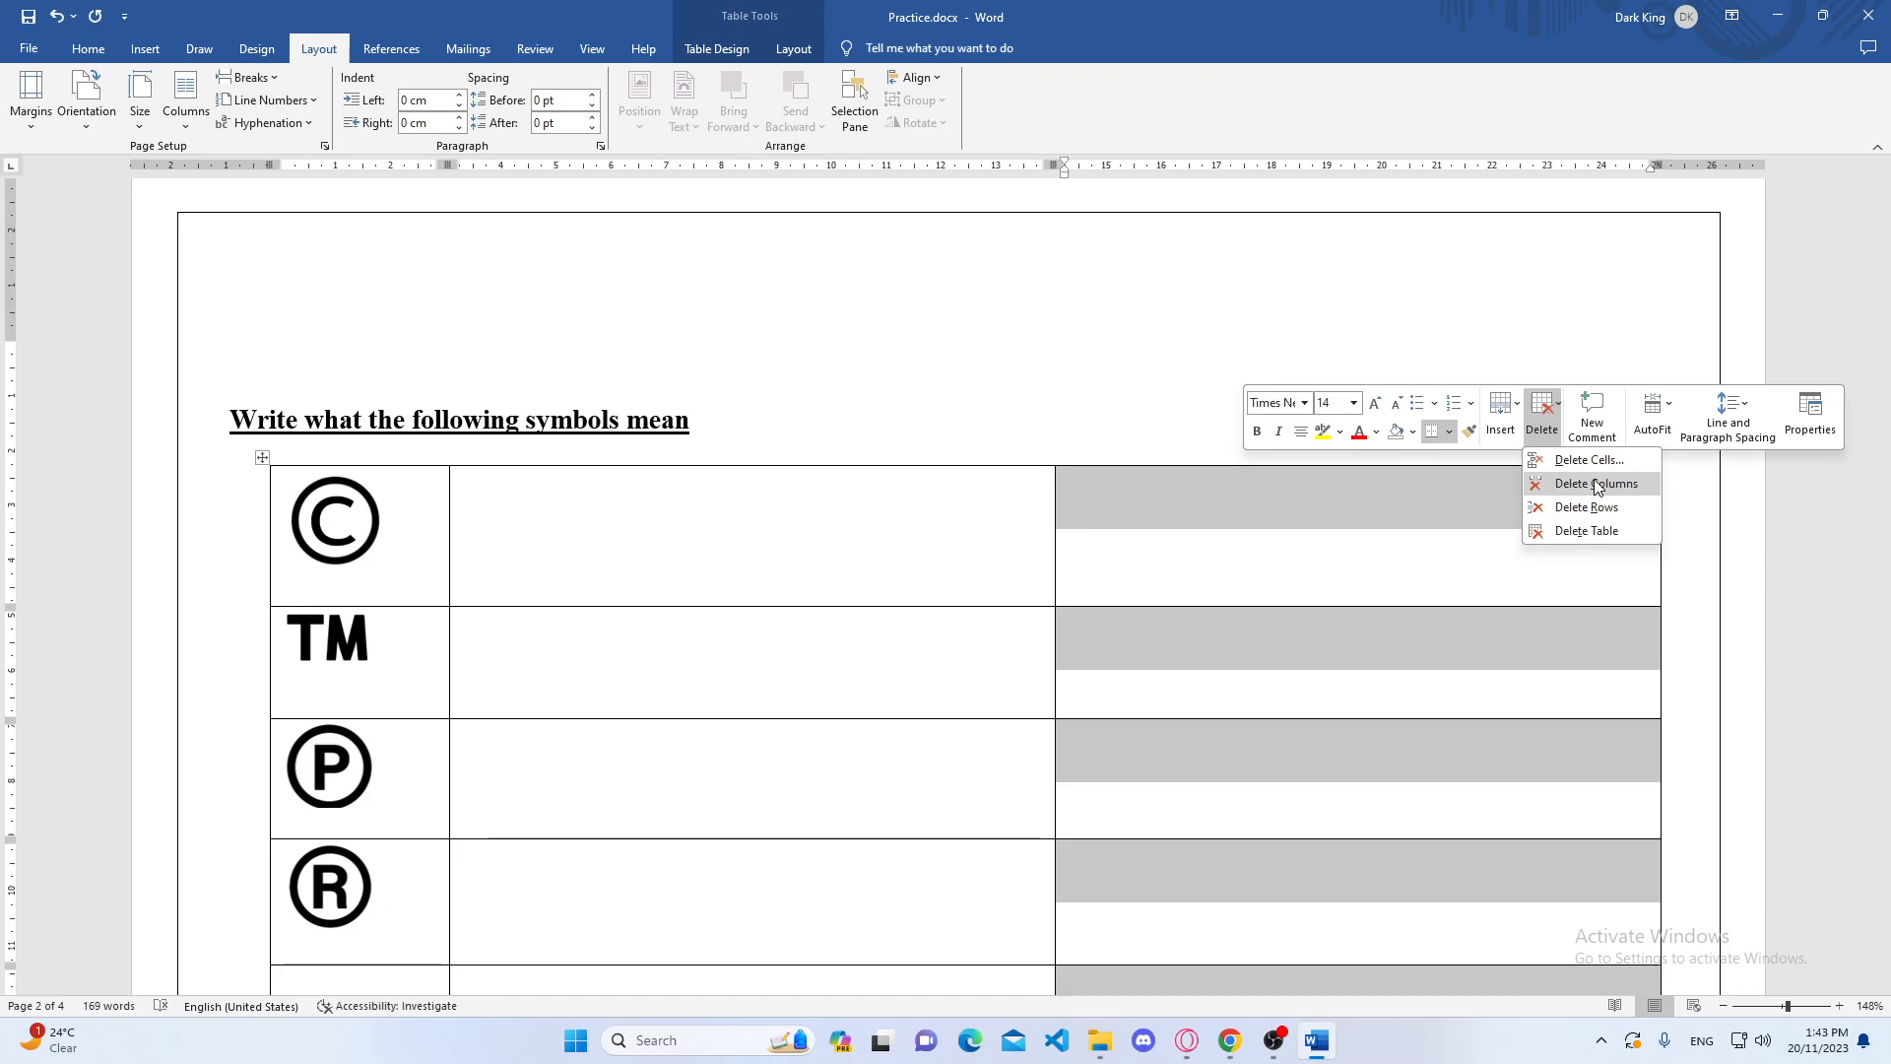
{"action": "left_click", "coordinate": [1597, 486]}
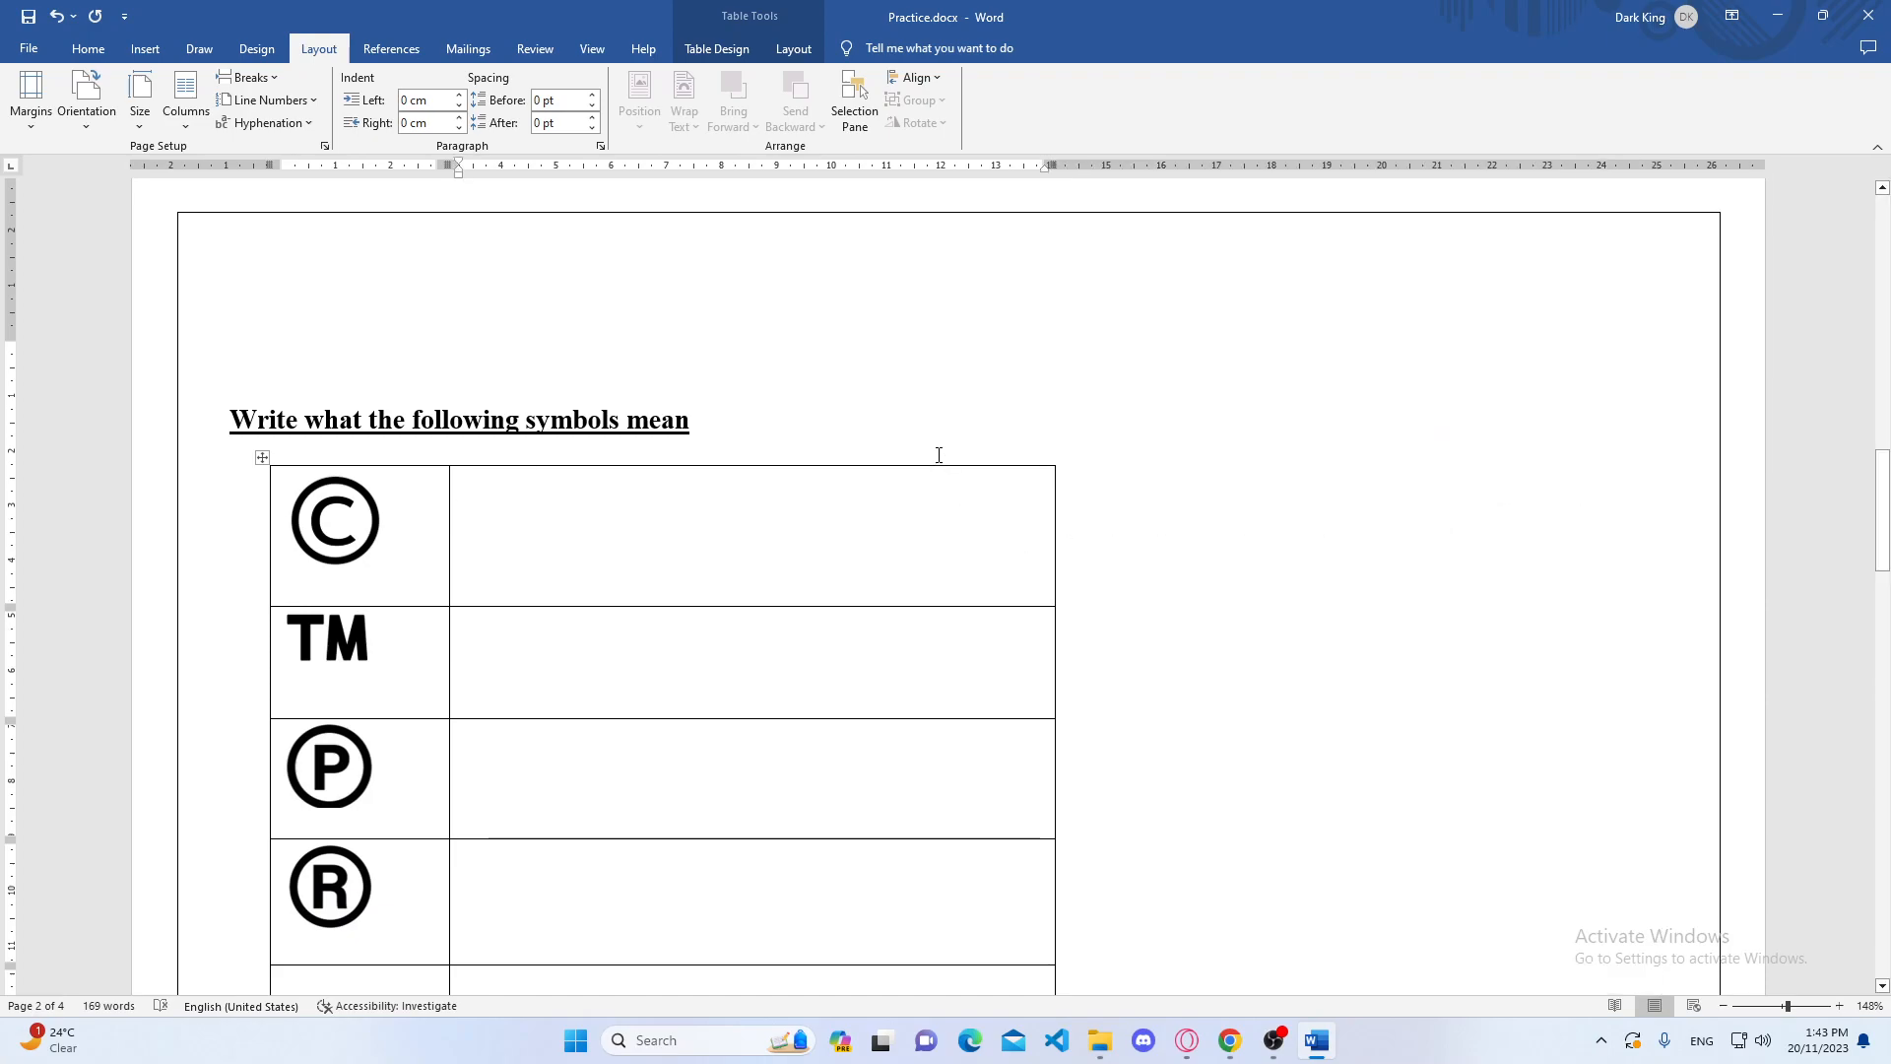
- Try inserting a column to the right of the symbols table's second column, and undo the insertion
{"action": "left_click", "coordinate": [709, 461]}
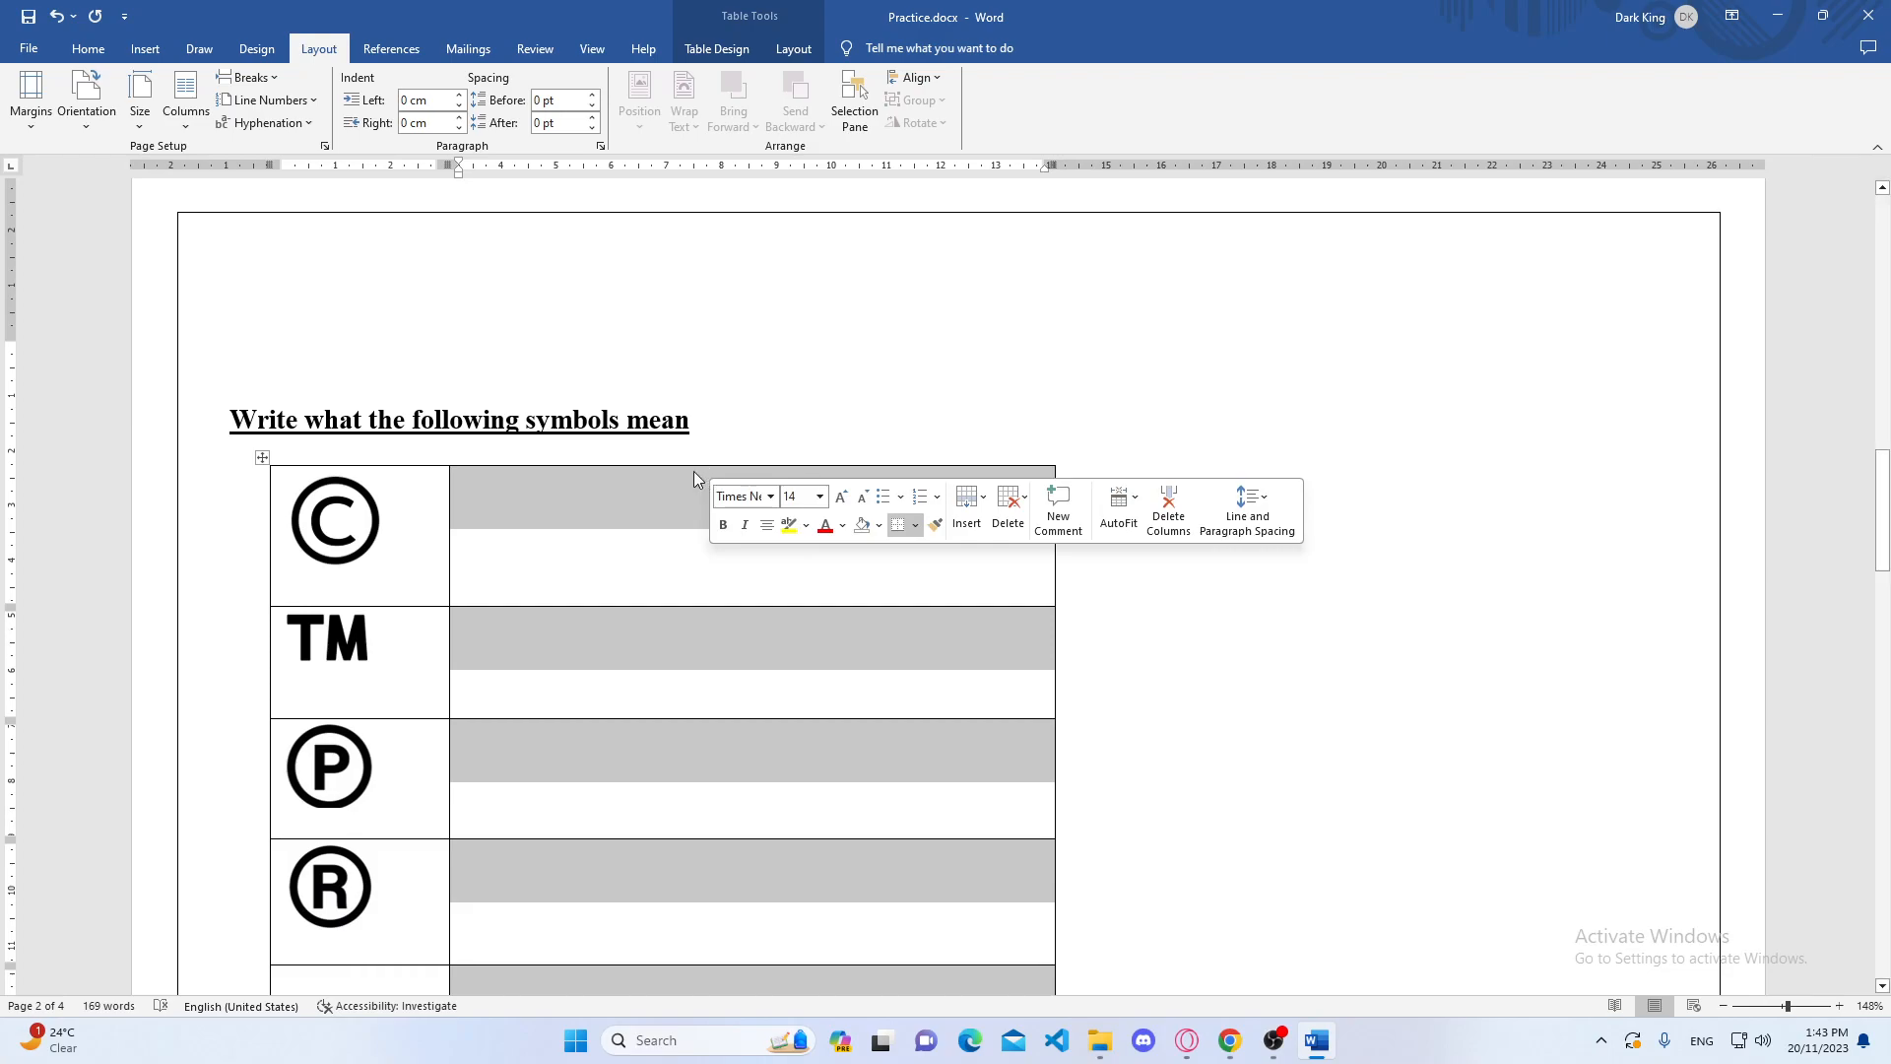
{"action": "right_click", "coordinate": [617, 498]}
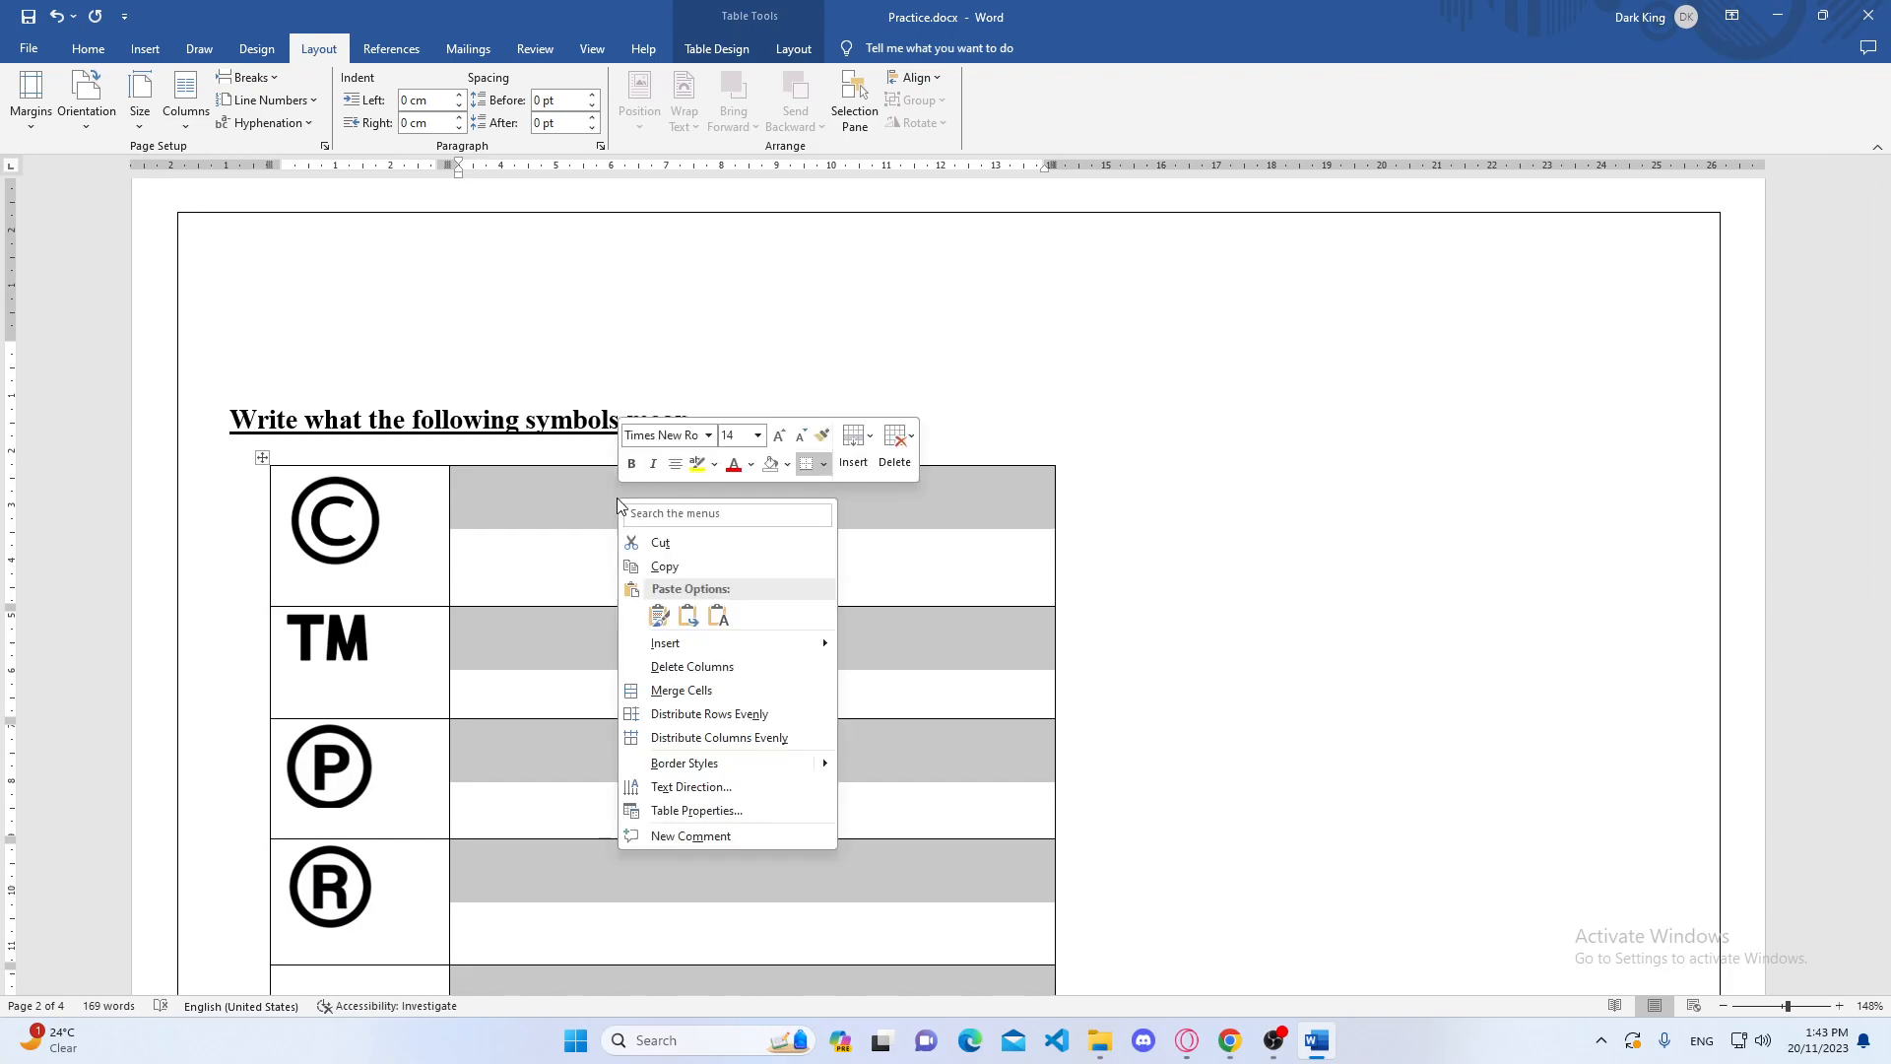
{"action": "mouse_move", "coordinate": [689, 645]}
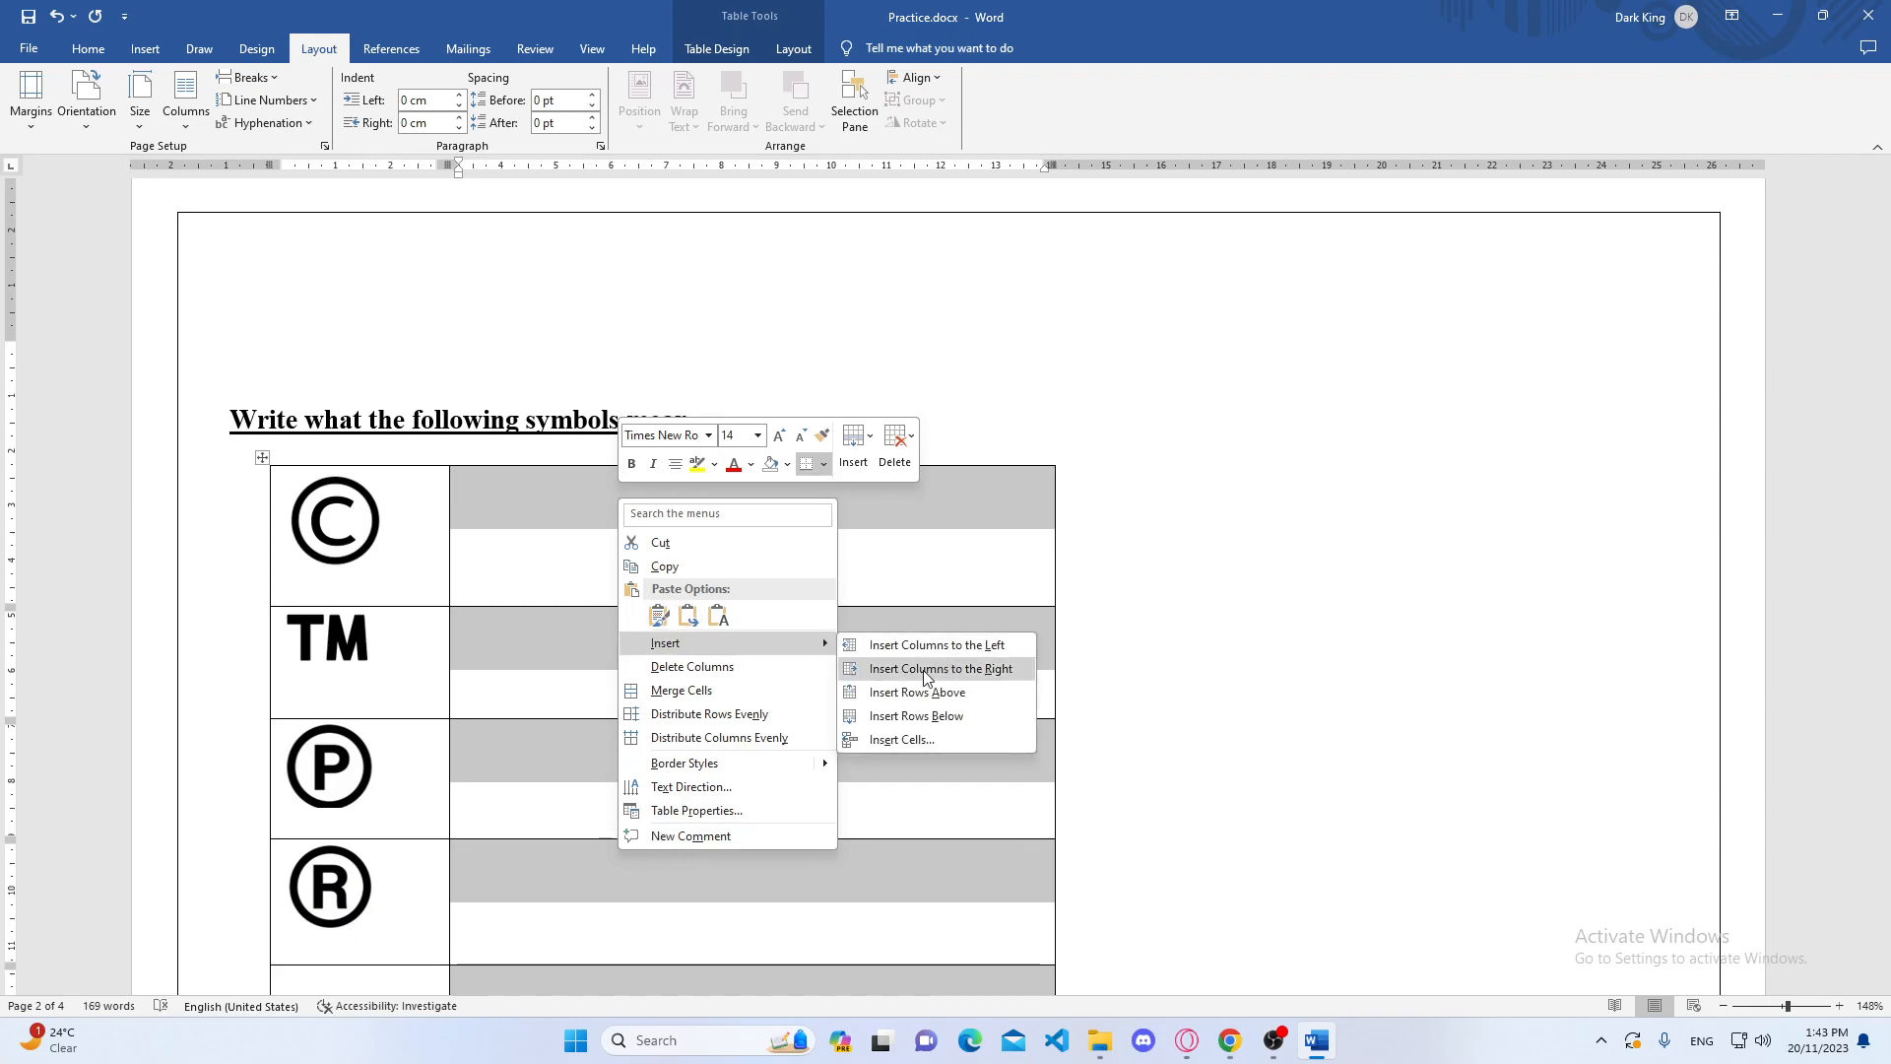
{"action": "left_click", "coordinate": [1009, 670]}
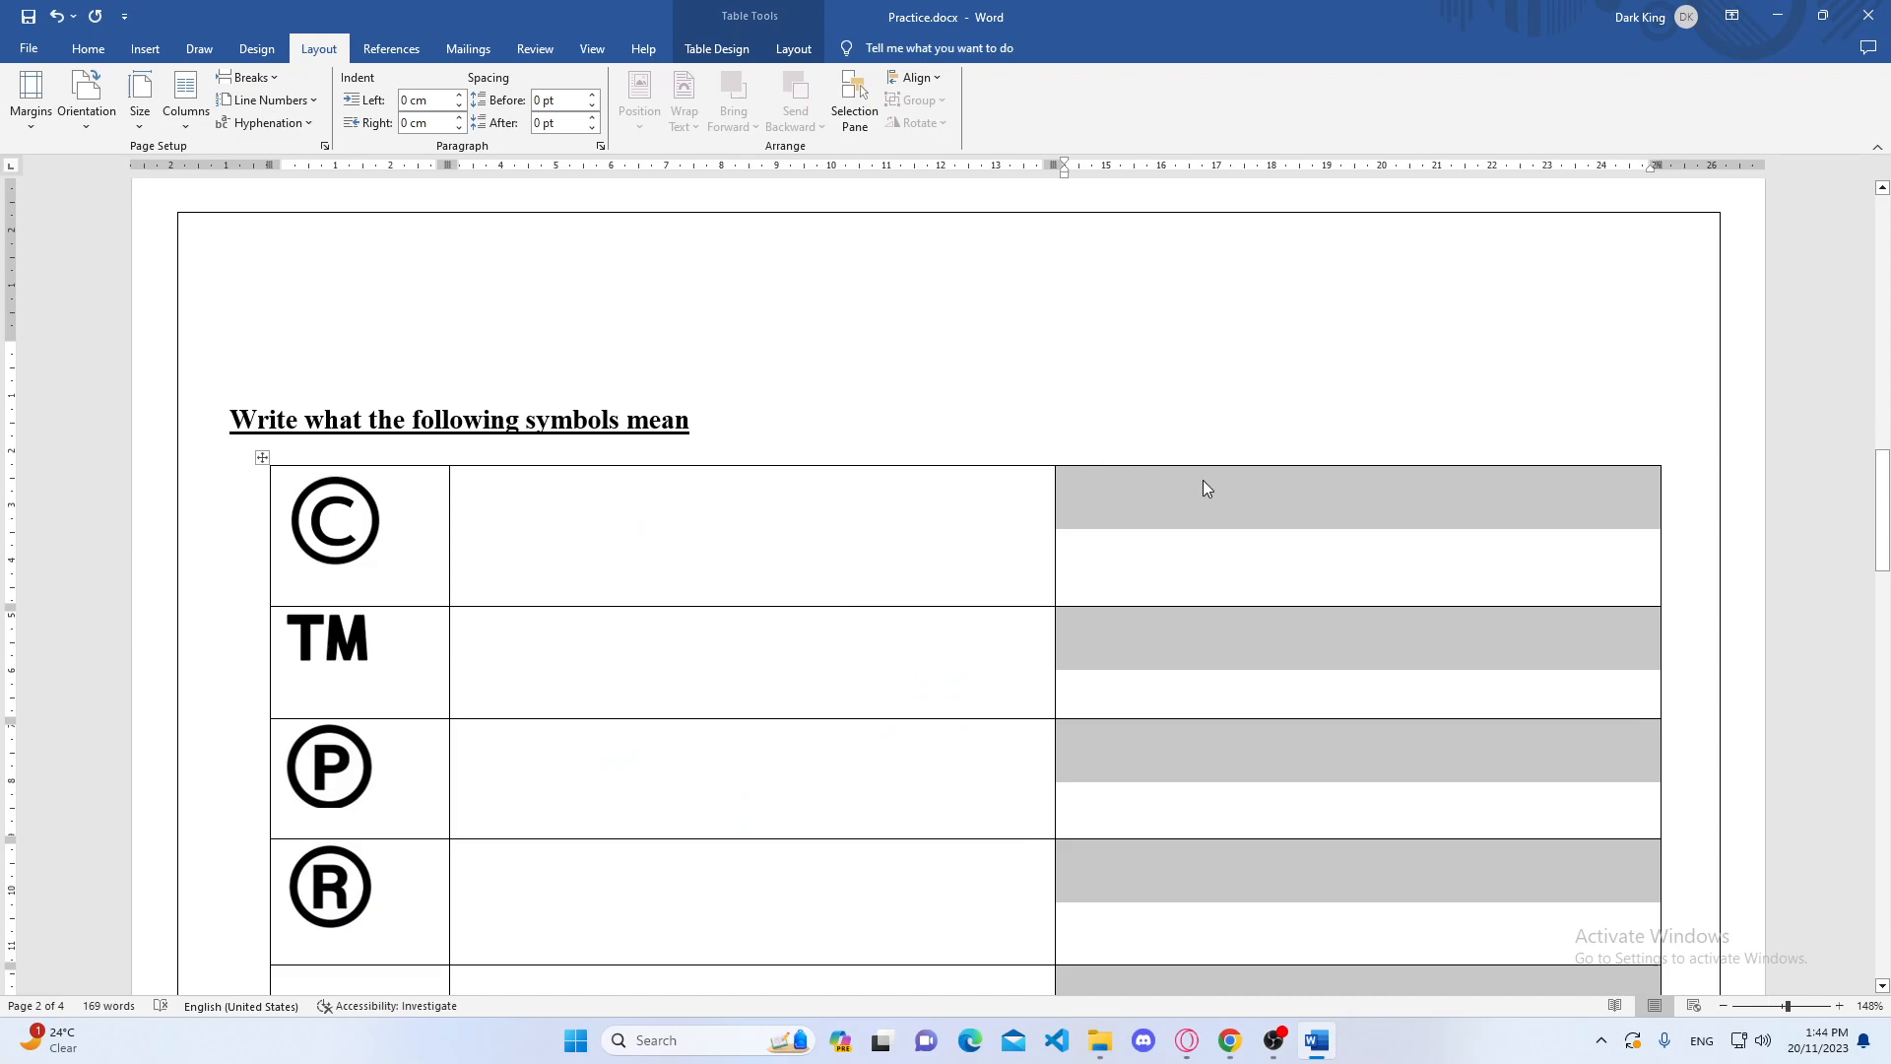
{"action": "key", "text": "ctrl+z"}
- Insert a blank column to the right of the second column in the symbols table
{"action": "left_click", "coordinate": [904, 461]}
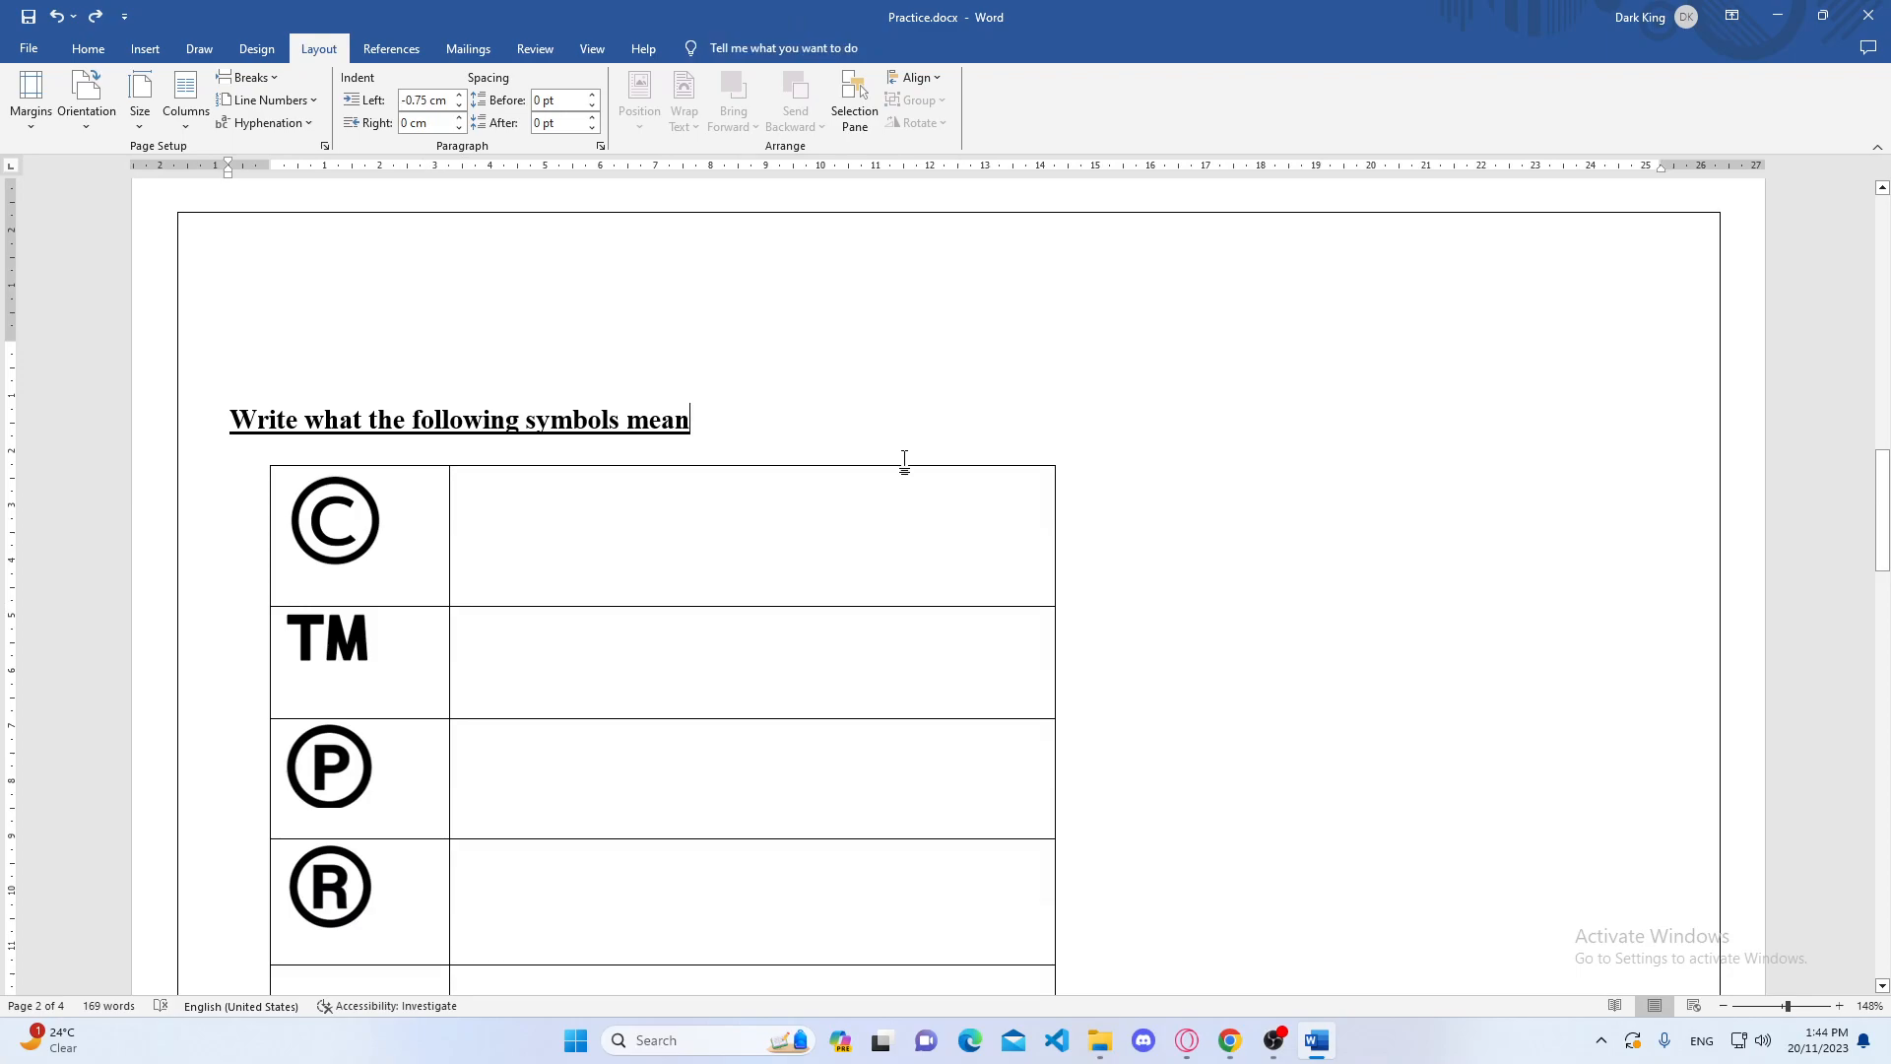
{"action": "left_click", "coordinate": [909, 457]}
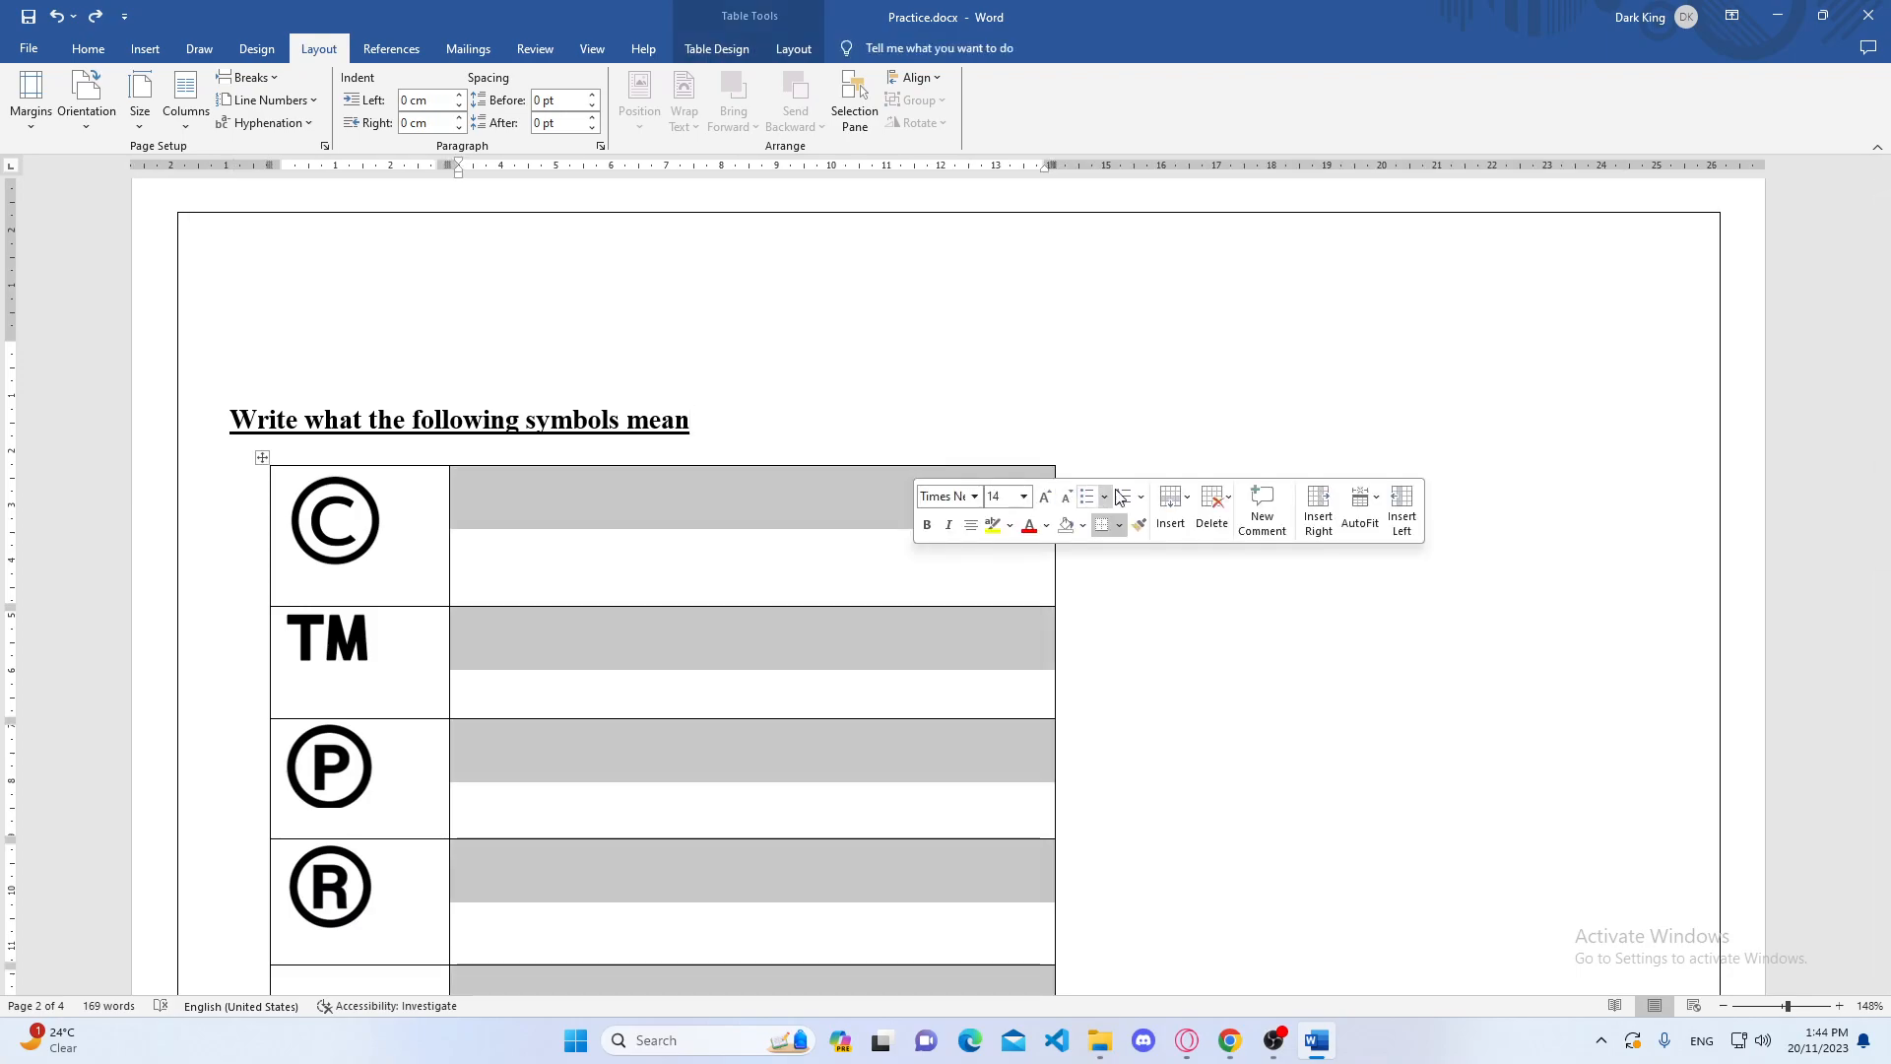
{"action": "left_click", "coordinate": [1170, 508]}
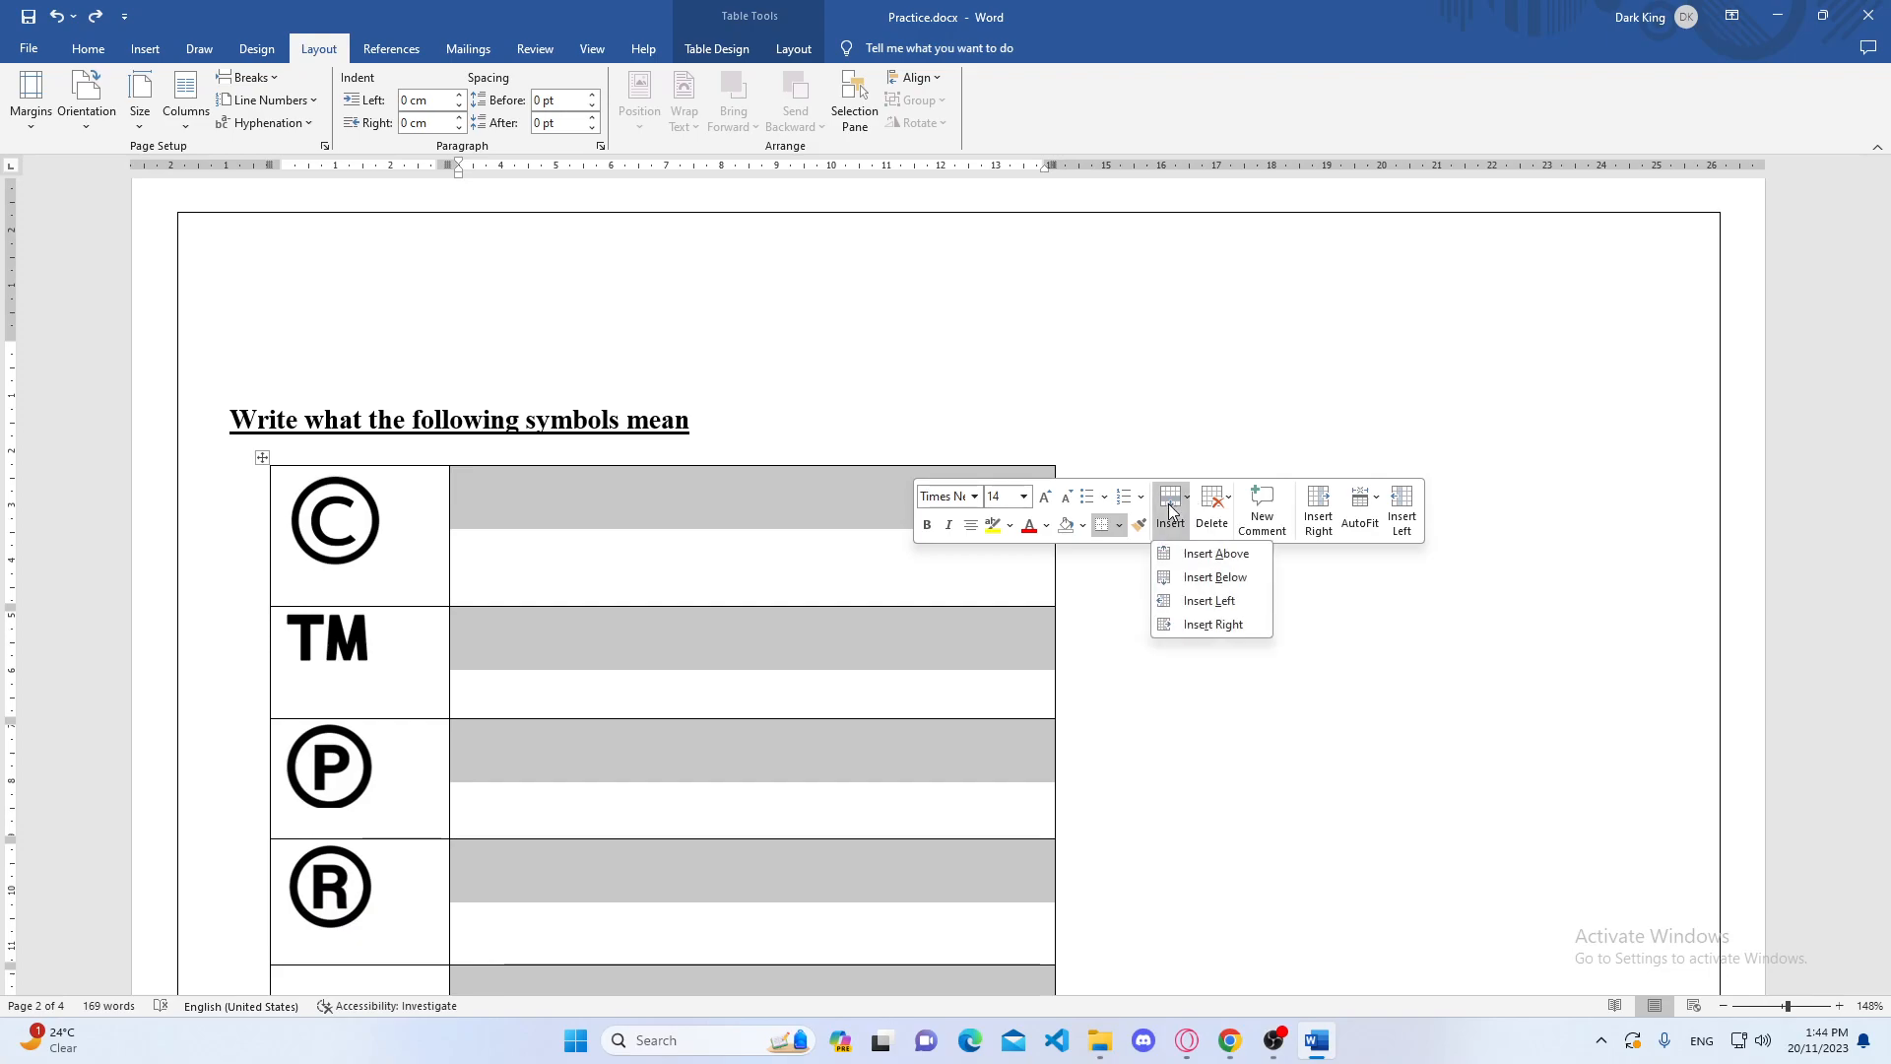
{"action": "left_click", "coordinate": [1190, 625]}
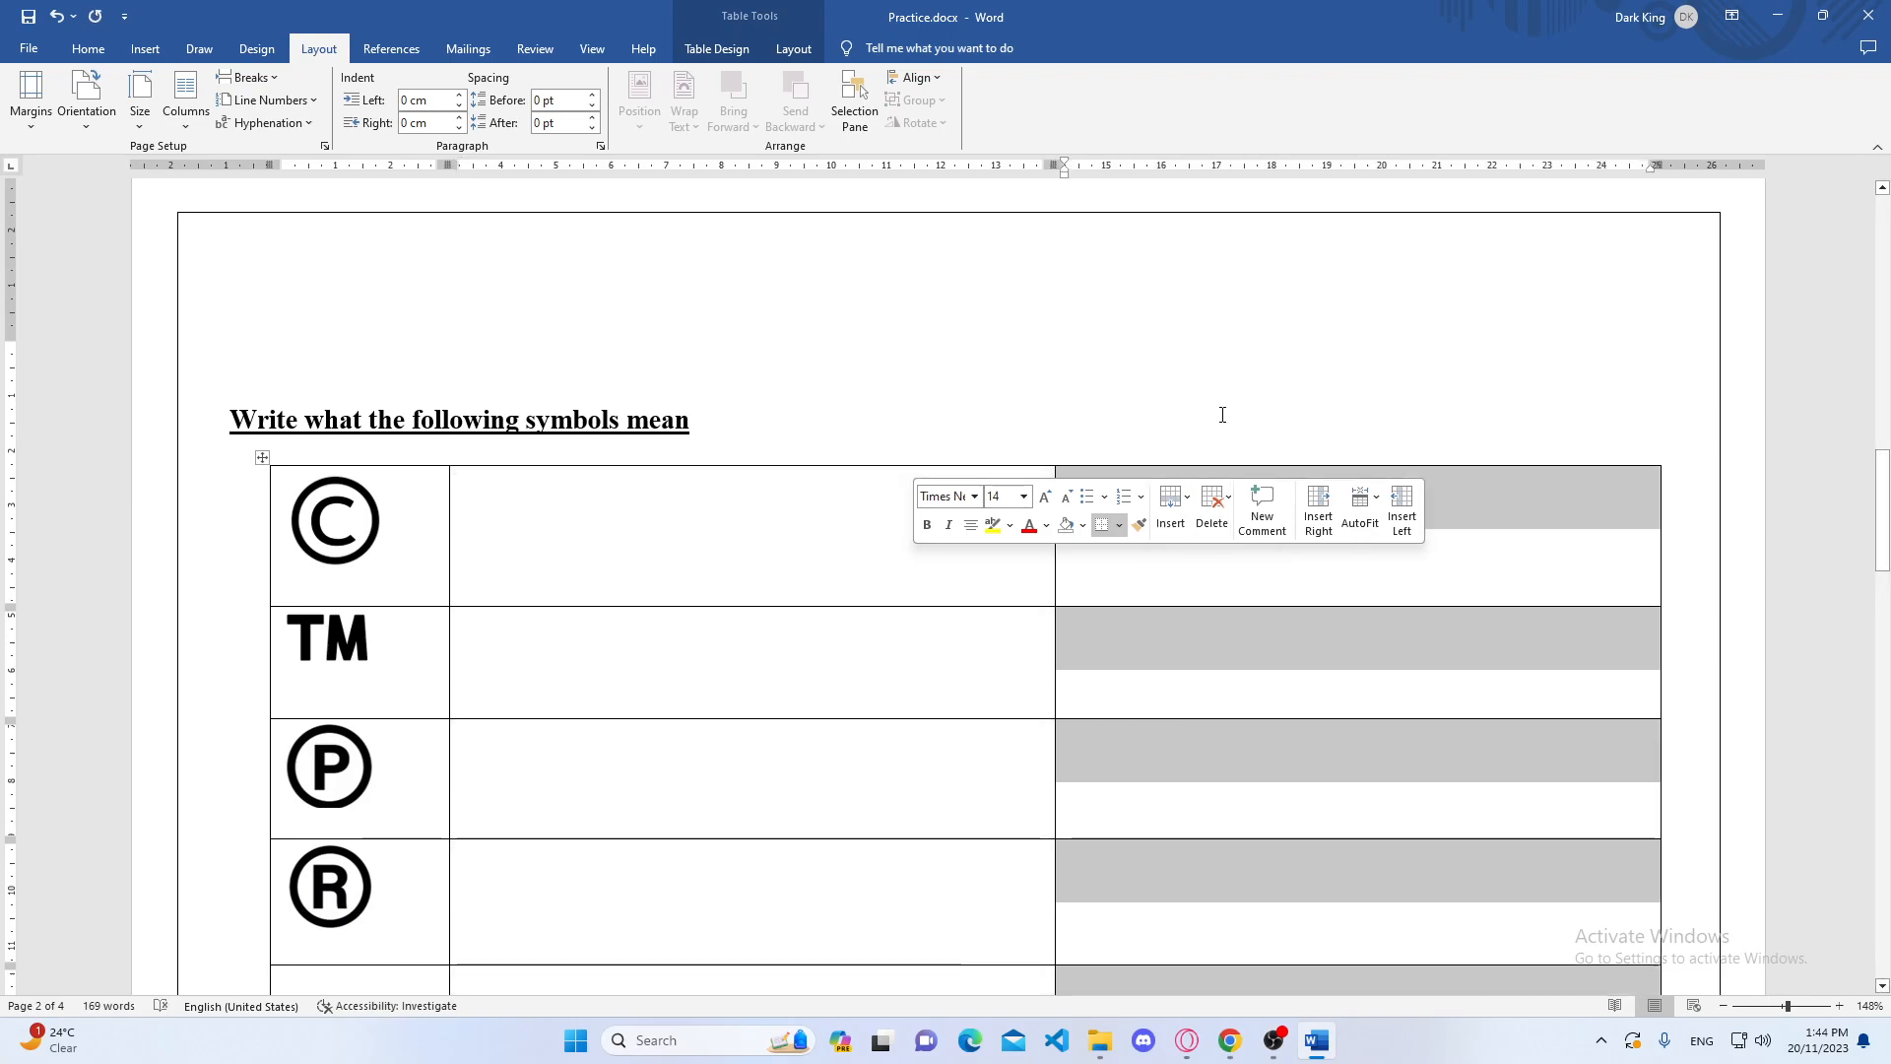
{"action": "left_click", "coordinate": [1225, 410]}
- Copy the TM symbol into the first row's second cell and the circled P symbol into its third cell
{"action": "left_click", "coordinate": [314, 671]}
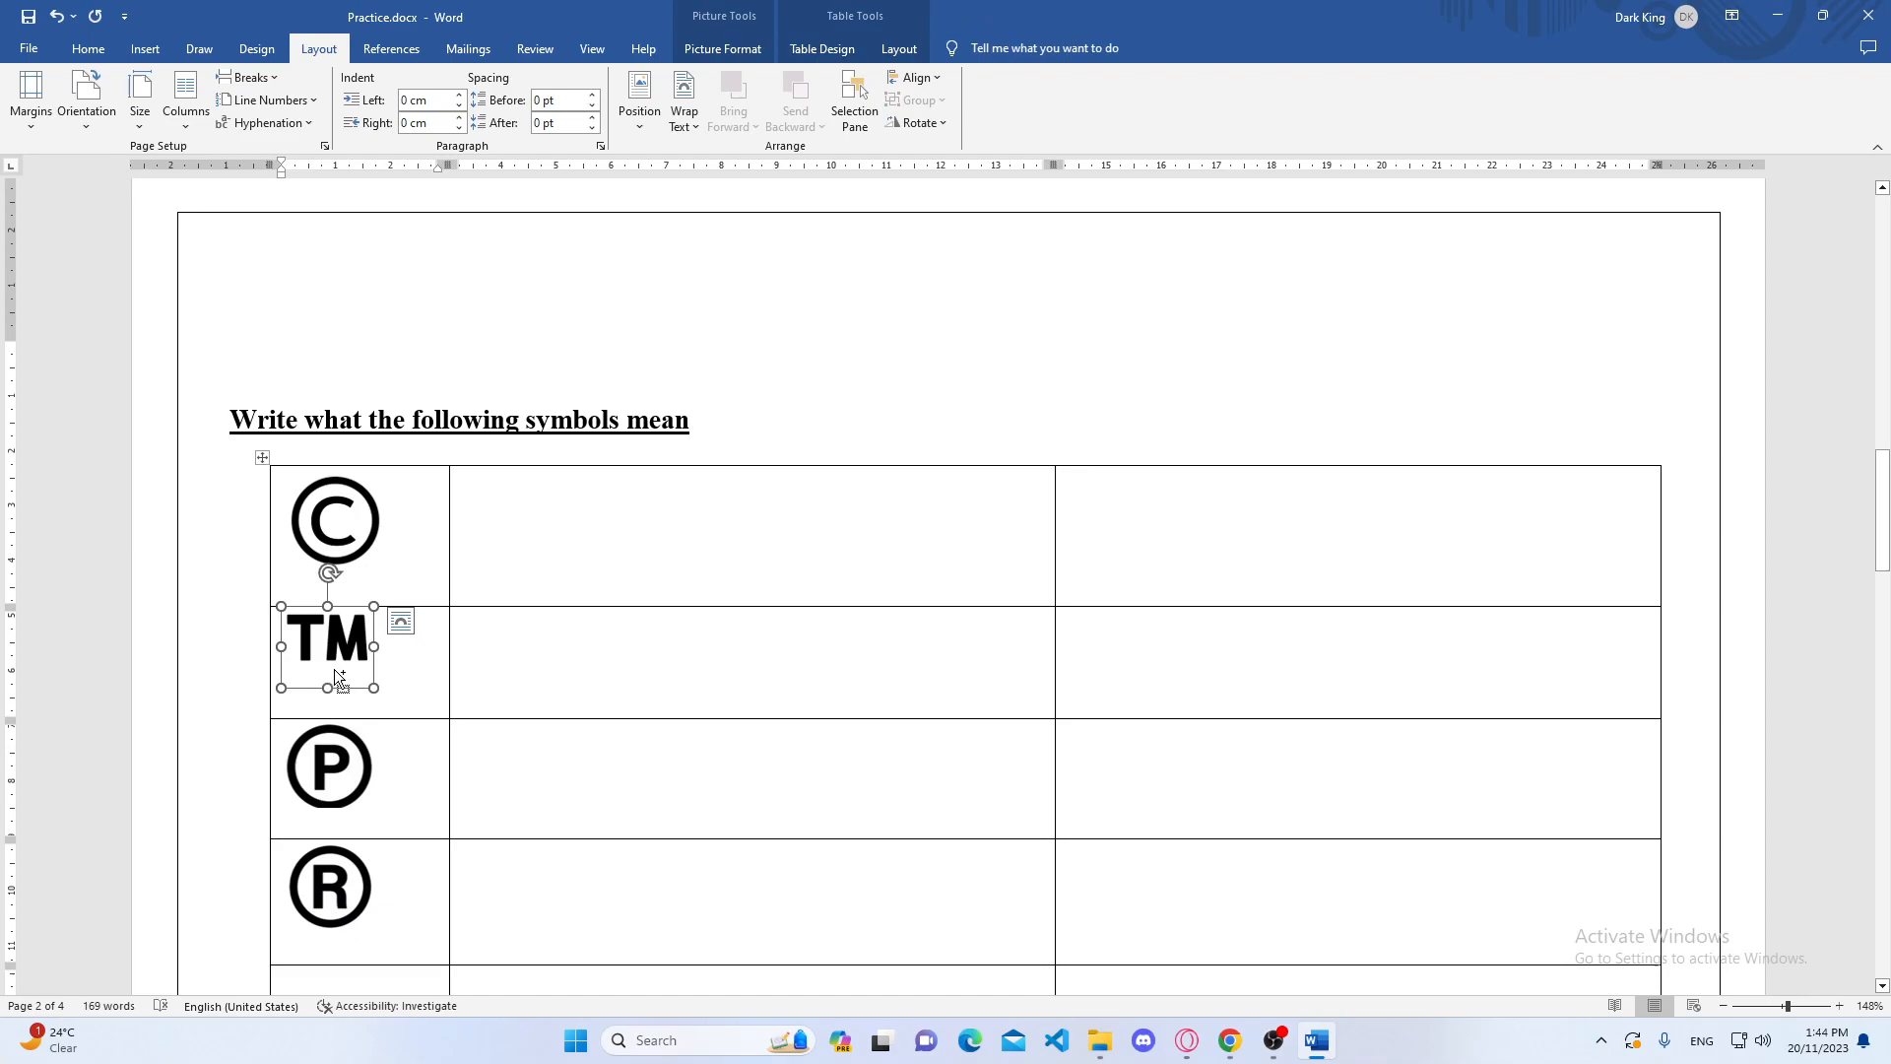
{"action": "left_click", "coordinate": [553, 543]}
{"action": "key", "text": "ctrl+v"}
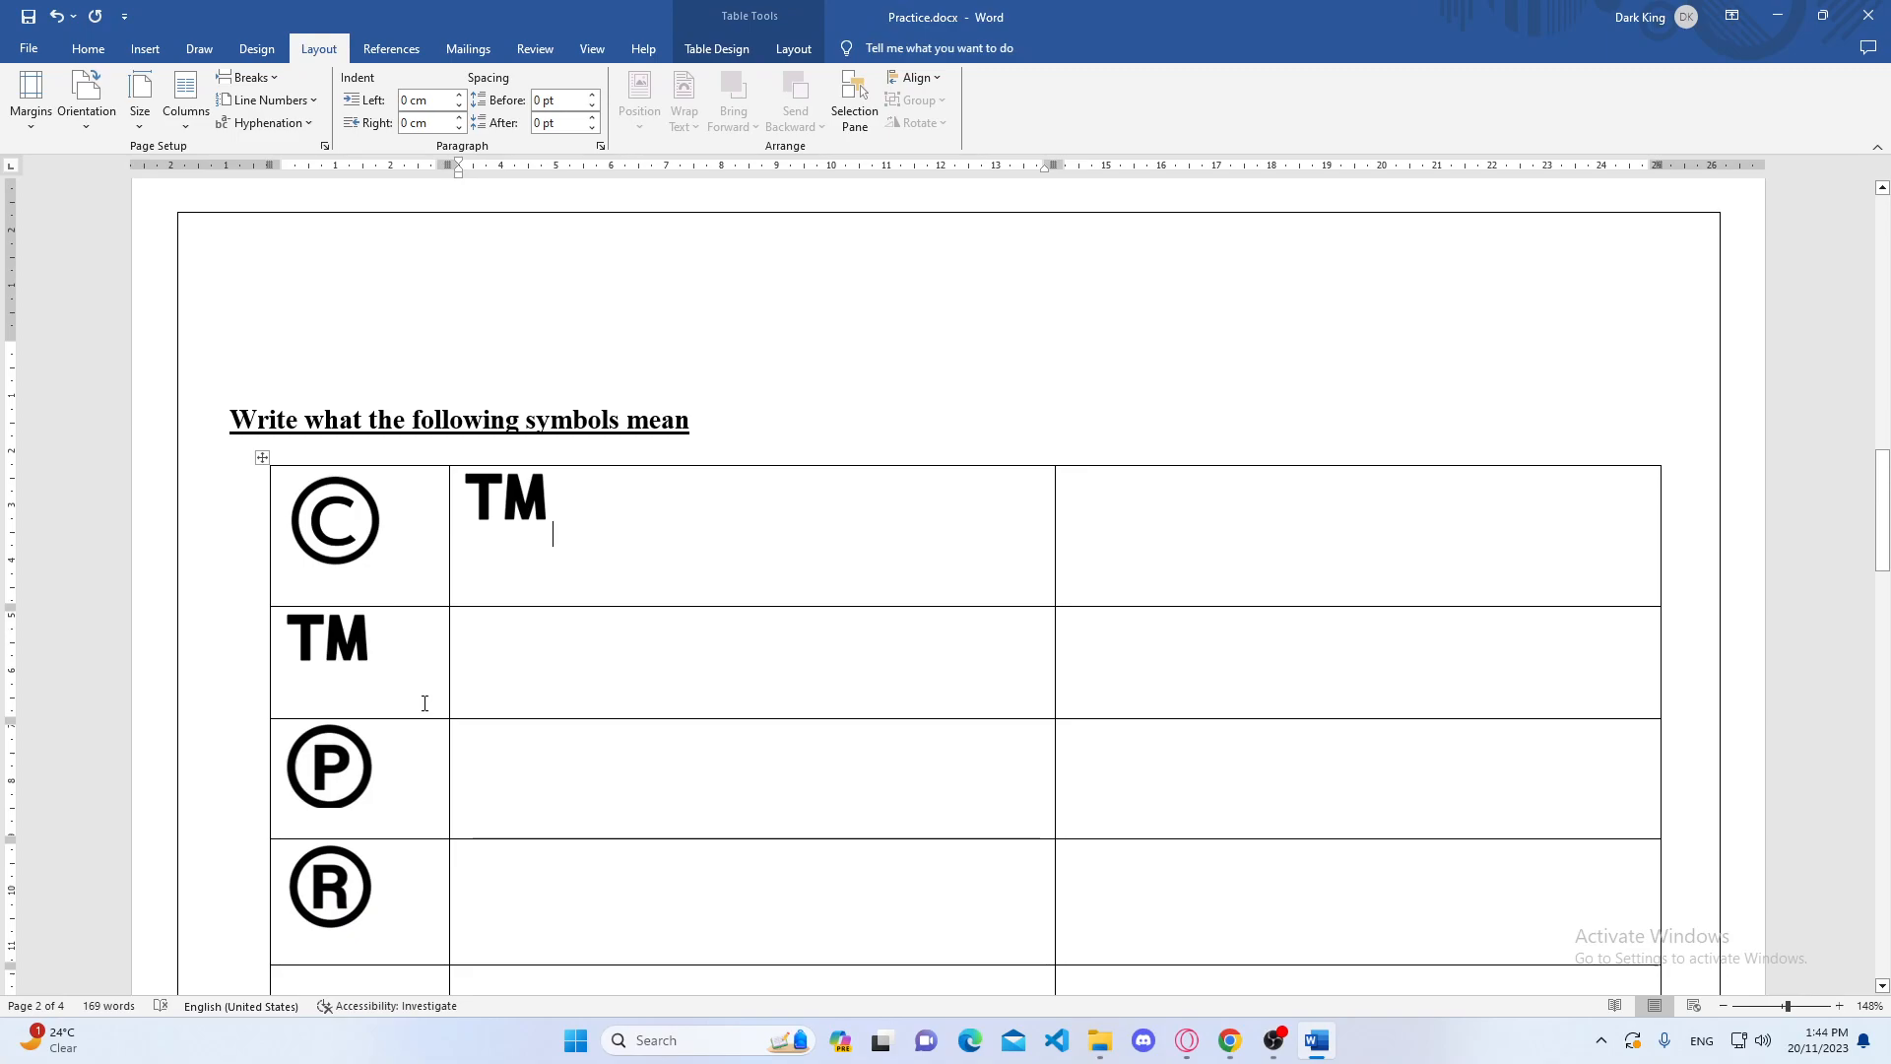
{"action": "left_click", "coordinate": [367, 764]}
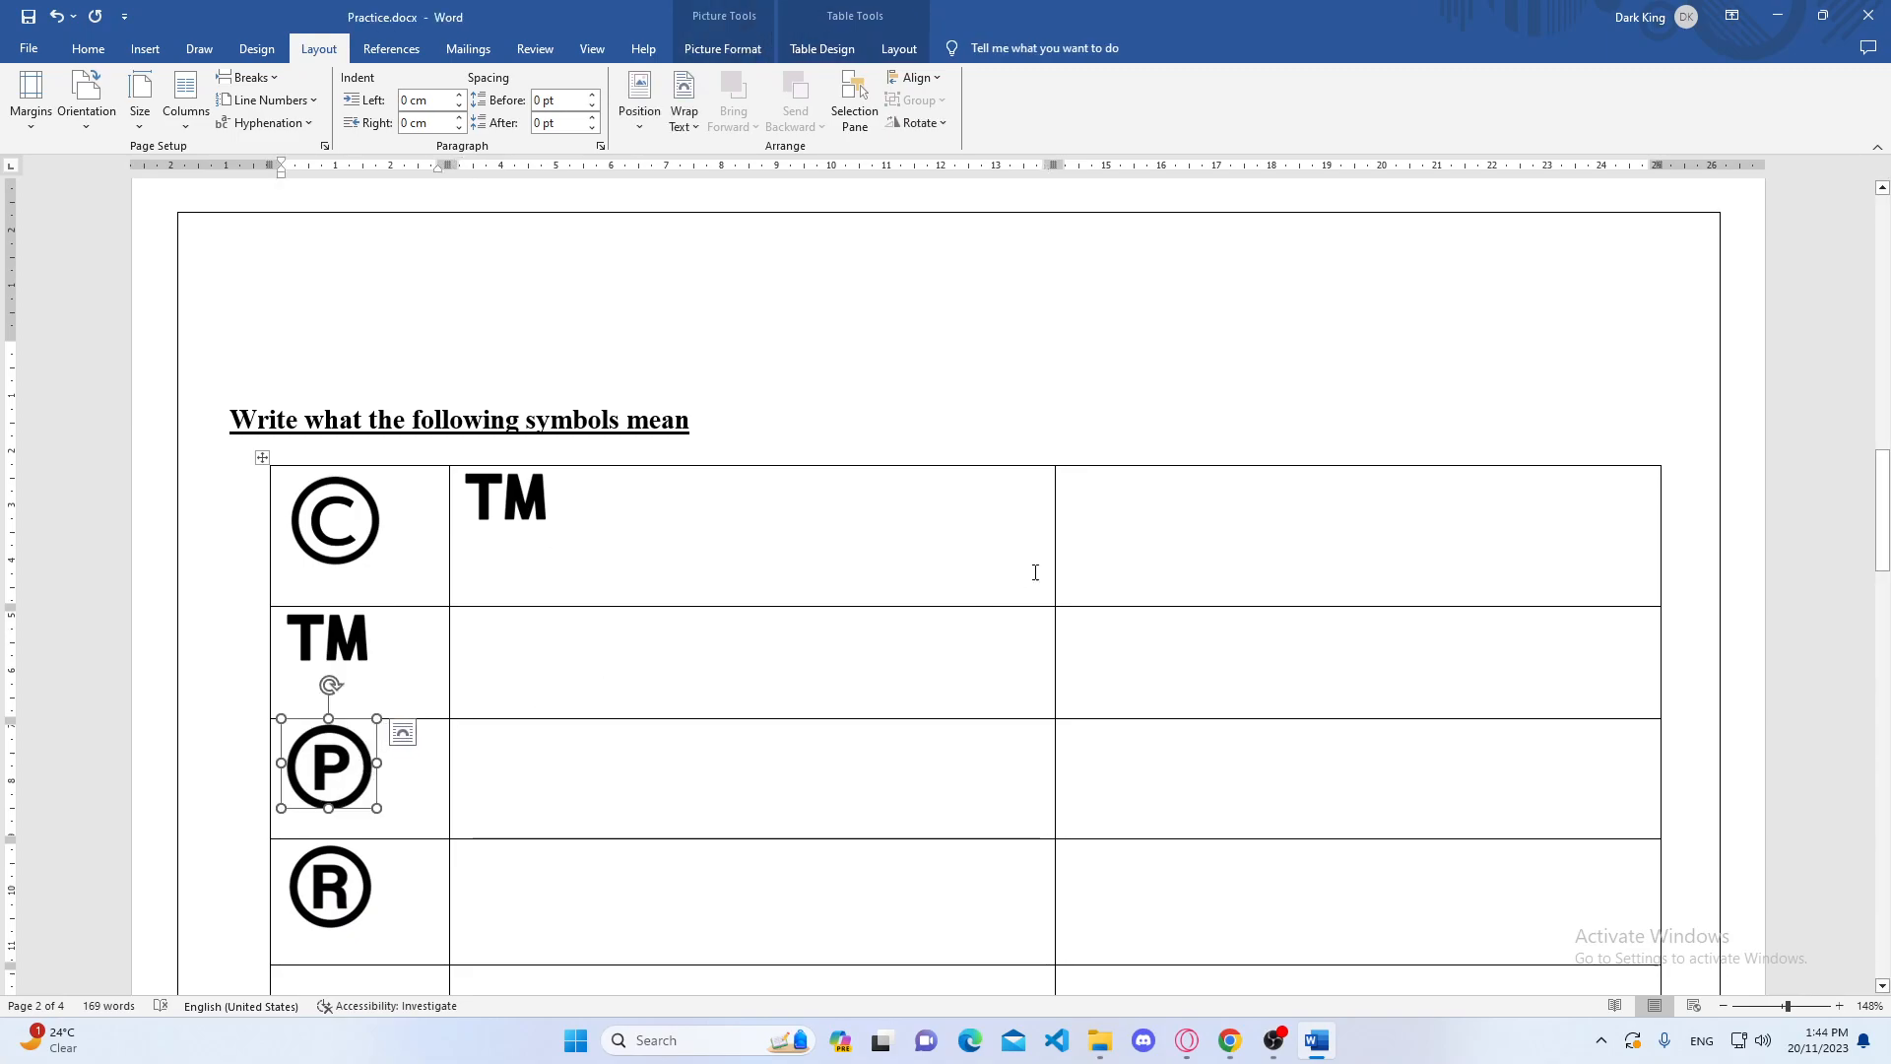
{"action": "left_click", "coordinate": [1084, 549]}
{"action": "key", "text": "ctrl+v"}
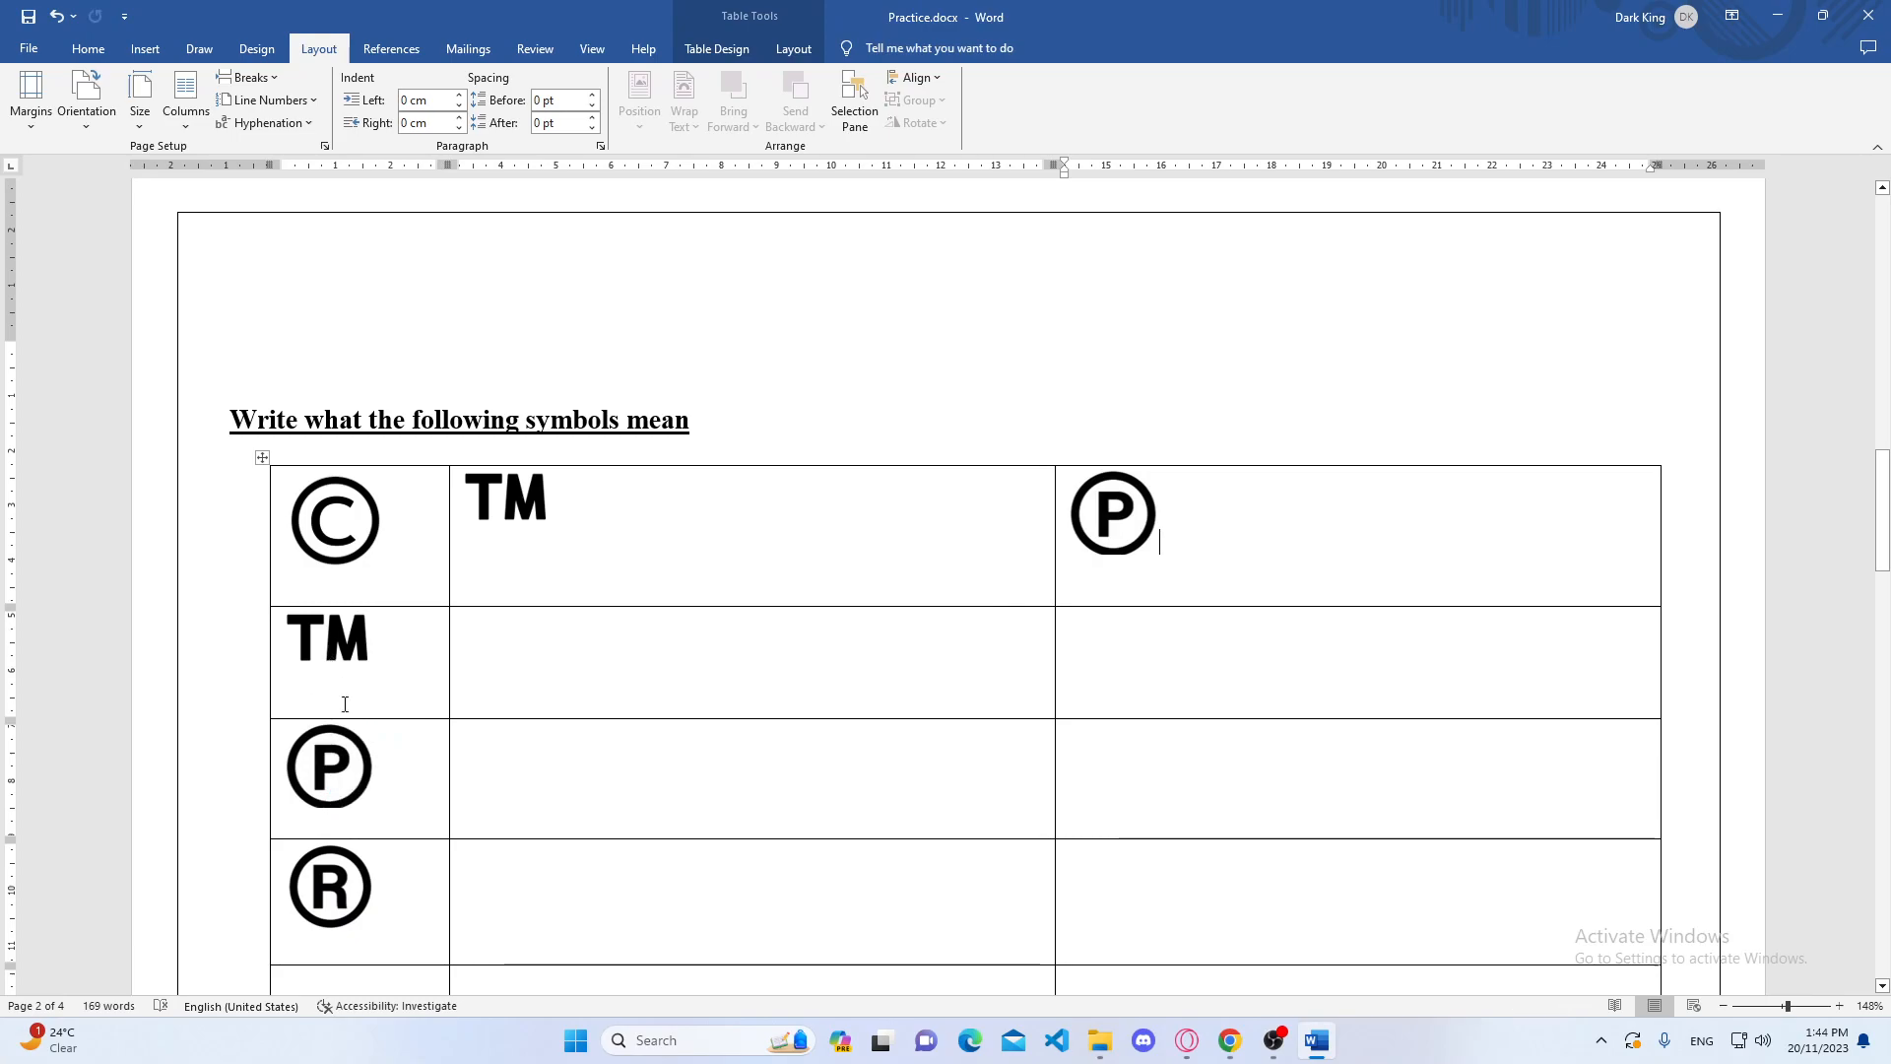
- Copy the circled R symbol into the second row's middle cell and the TM symbol into its last cell
{"action": "left_click", "coordinate": [330, 887]}
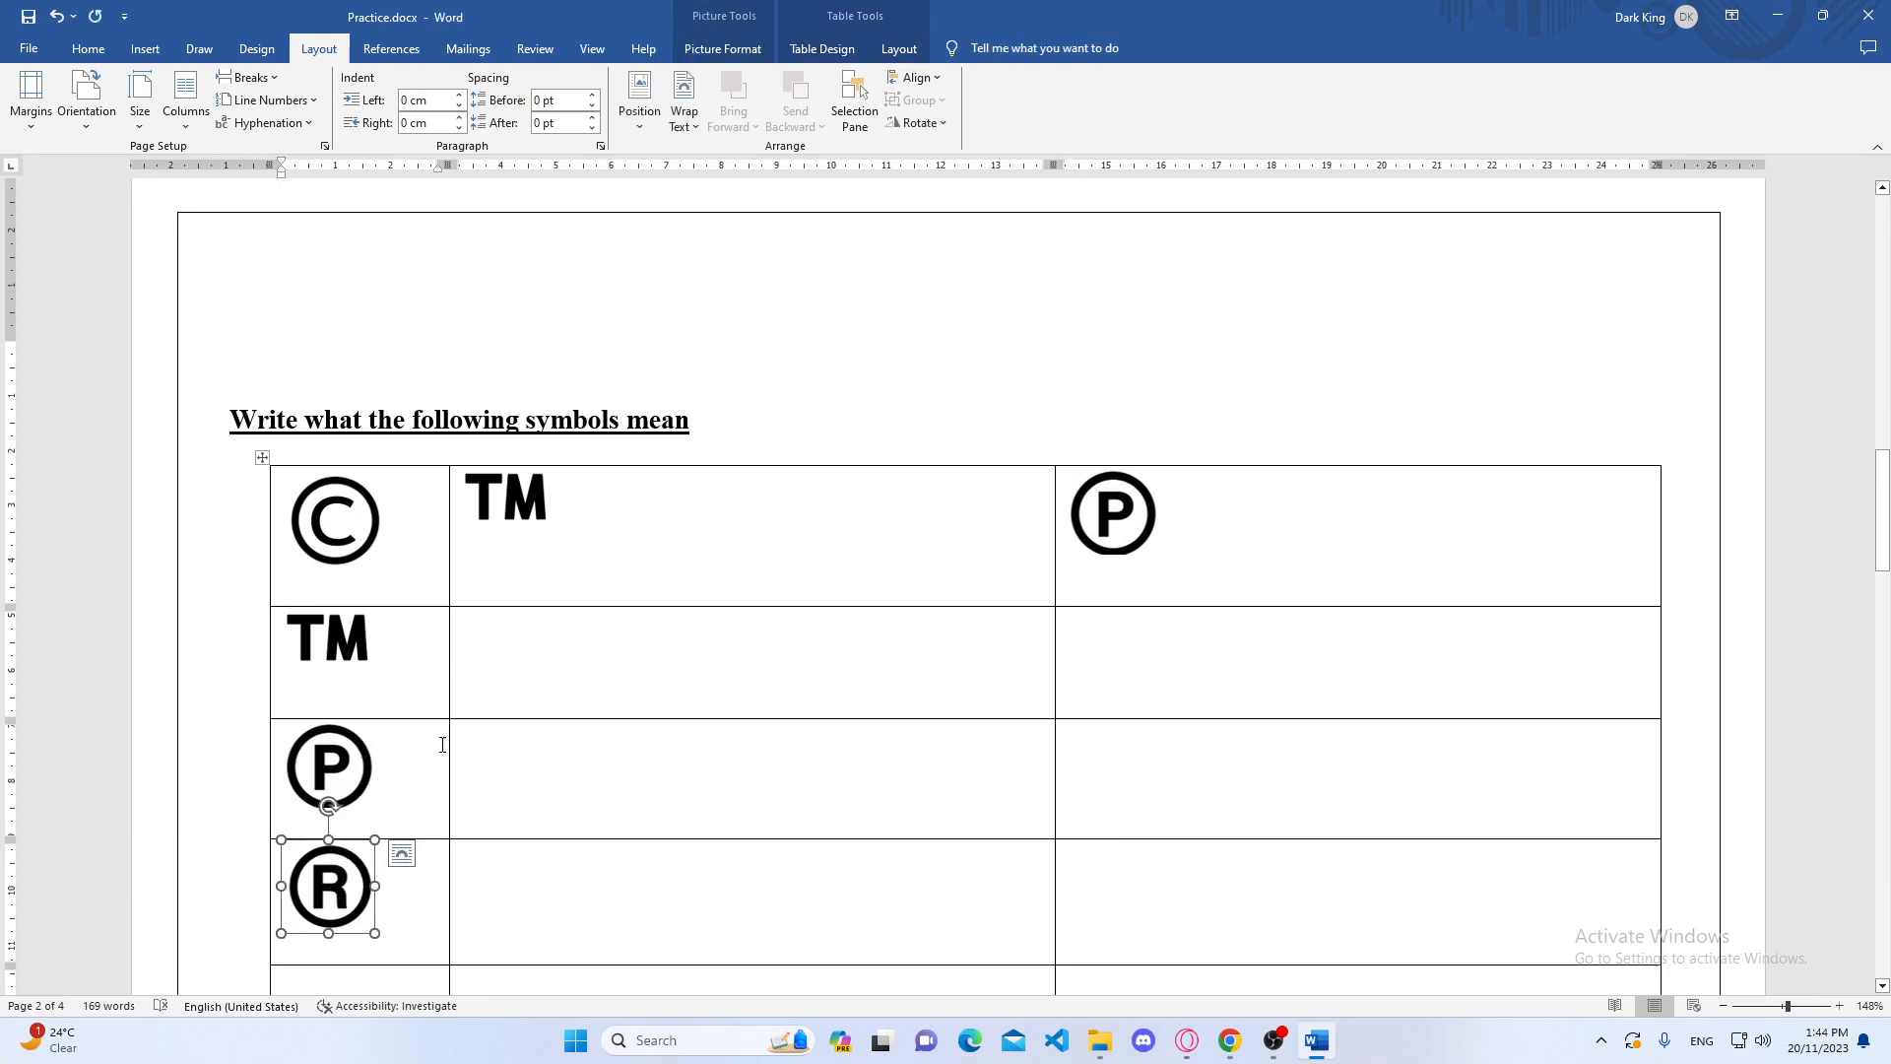
{"action": "left_click", "coordinate": [494, 641]}
{"action": "key", "text": "ctrl+v"}
{"action": "left_click", "coordinate": [330, 652]}
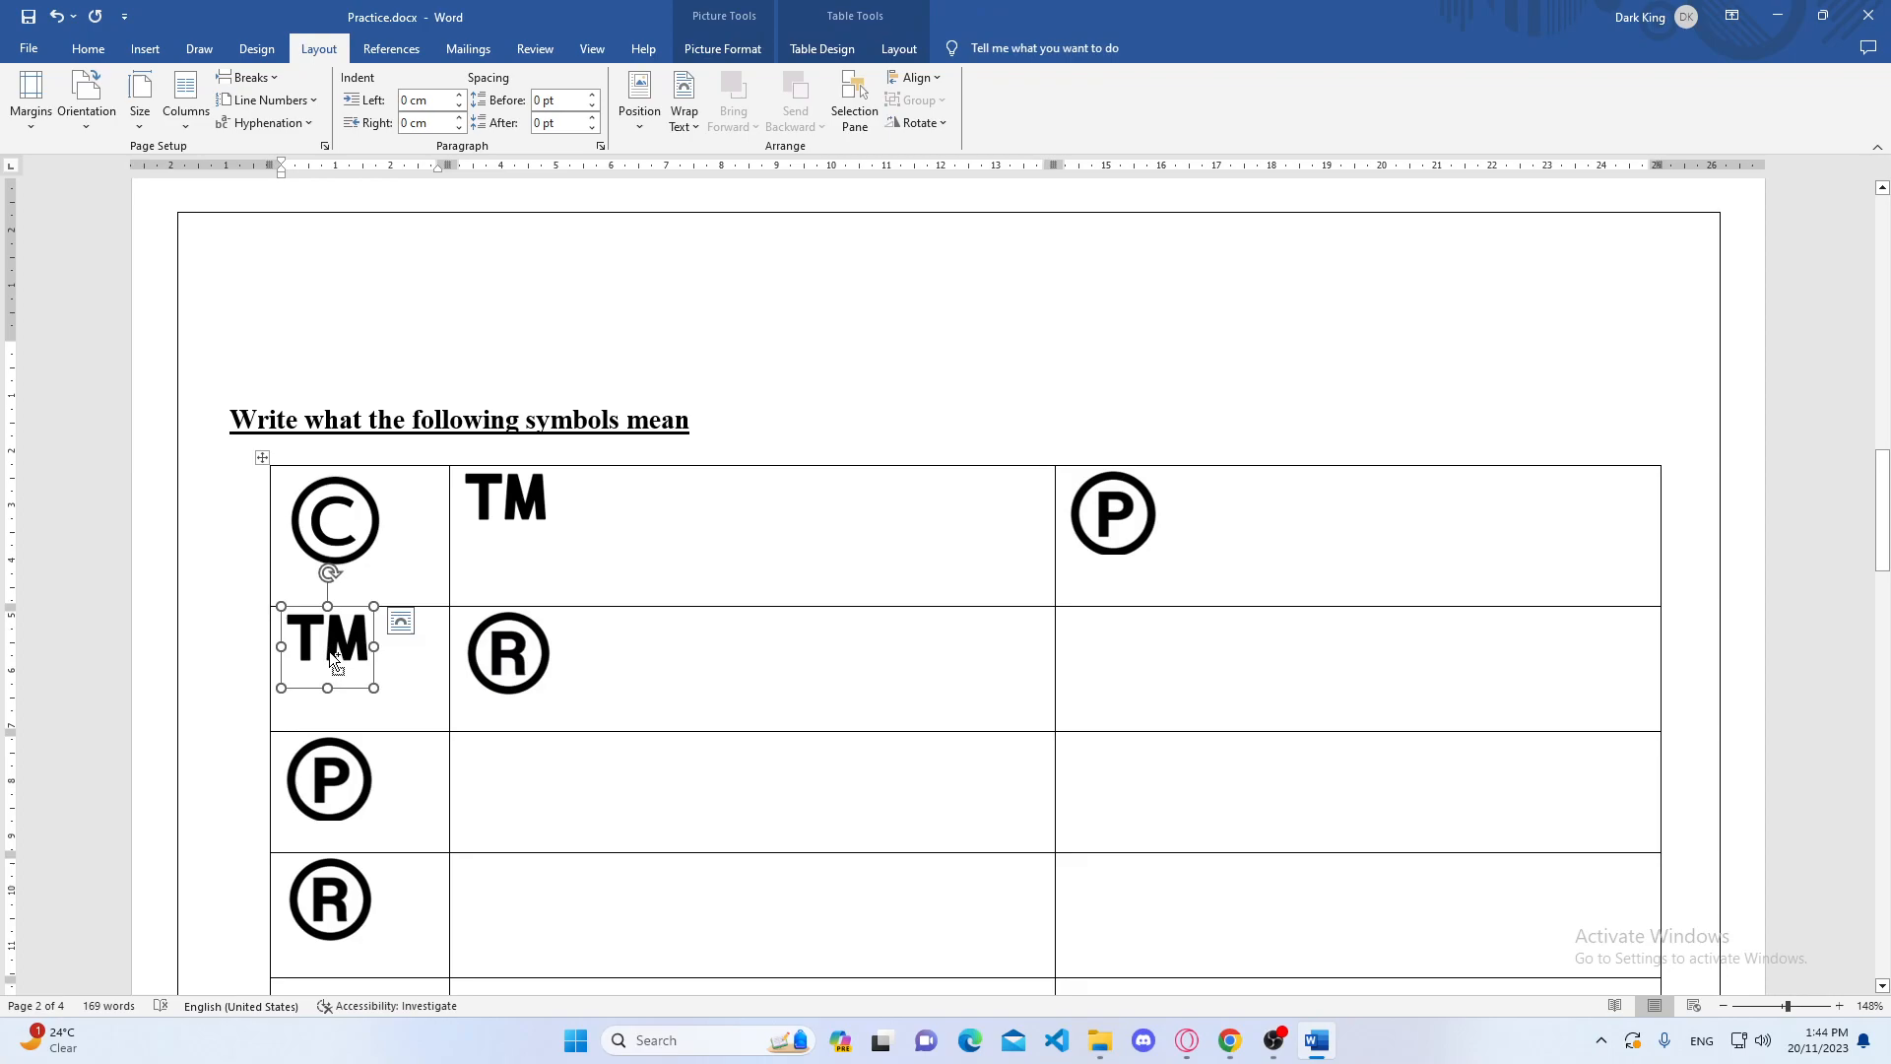
{"action": "left_click", "coordinate": [1160, 634]}
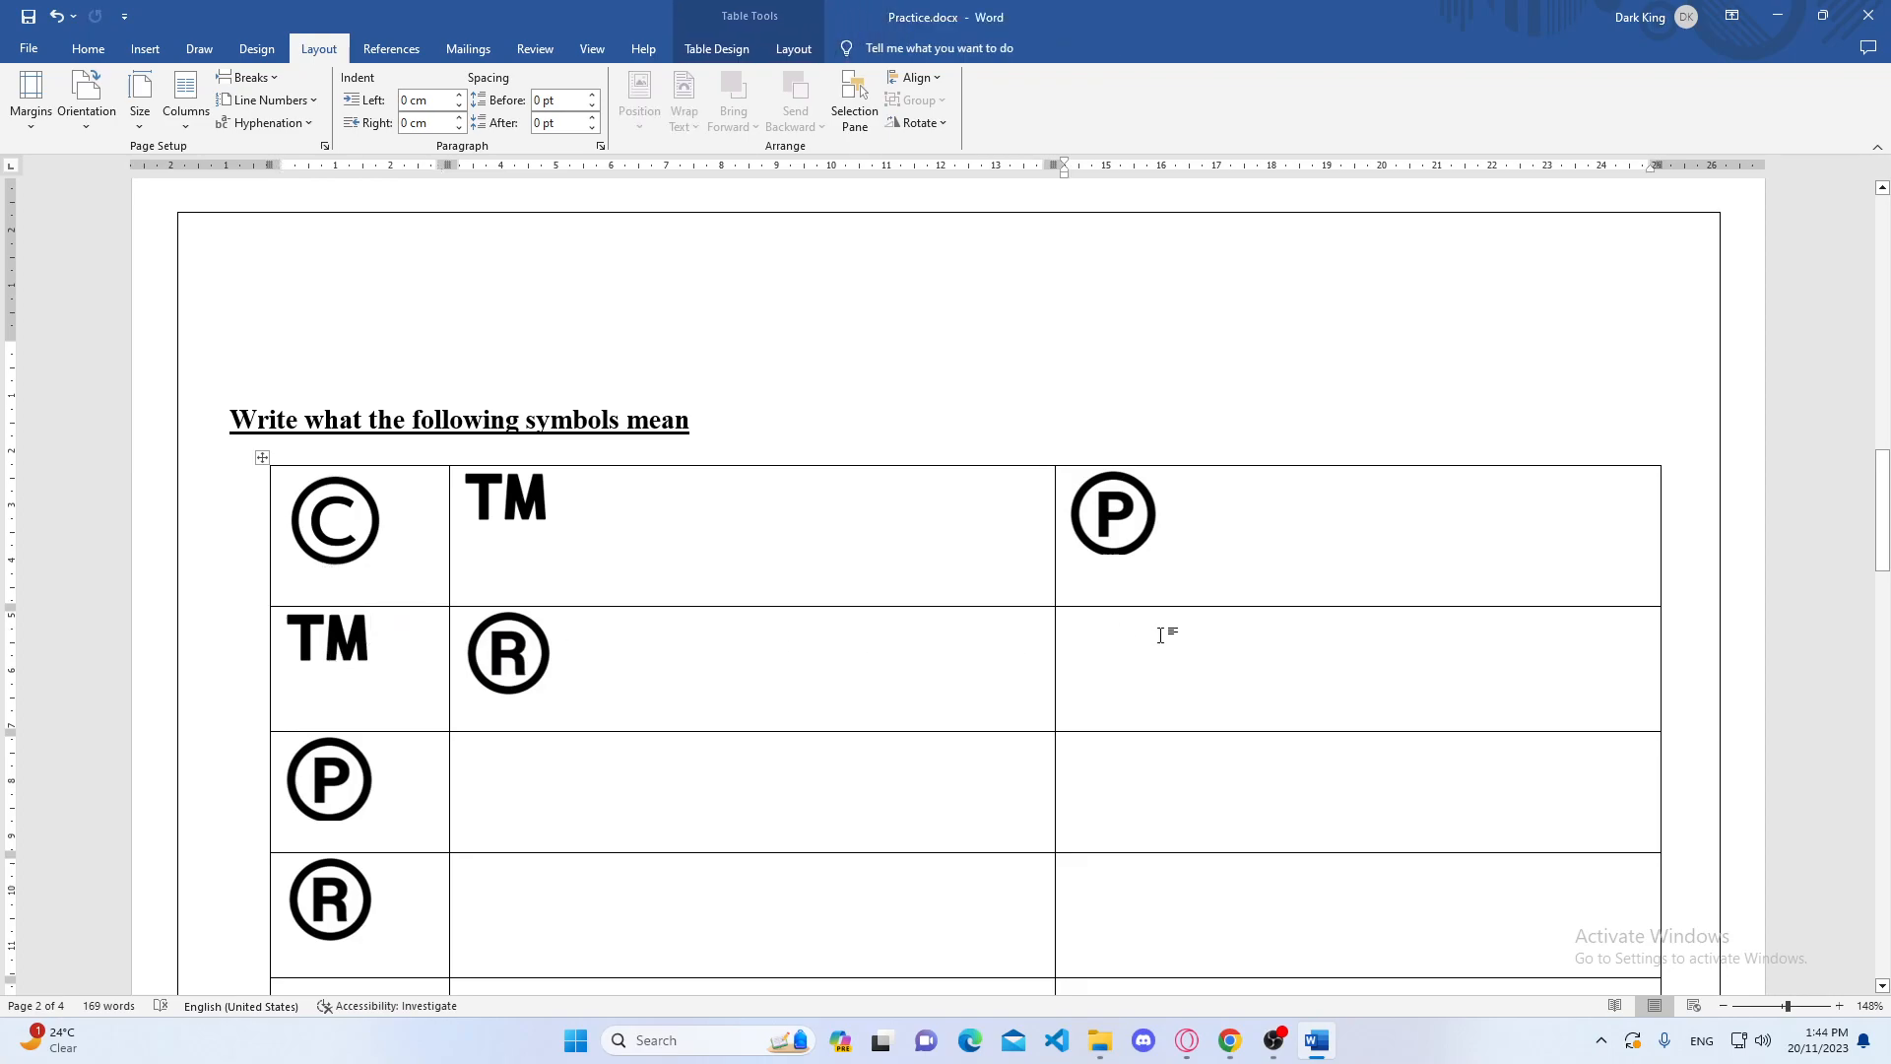
{"action": "key", "text": "ctrl+v"}
- Delete the circled R row and the blank row at the end of the symbols table
{"action": "scroll", "coordinate": [751, 722], "scroll_direction": "down", "scroll_amount": 3}
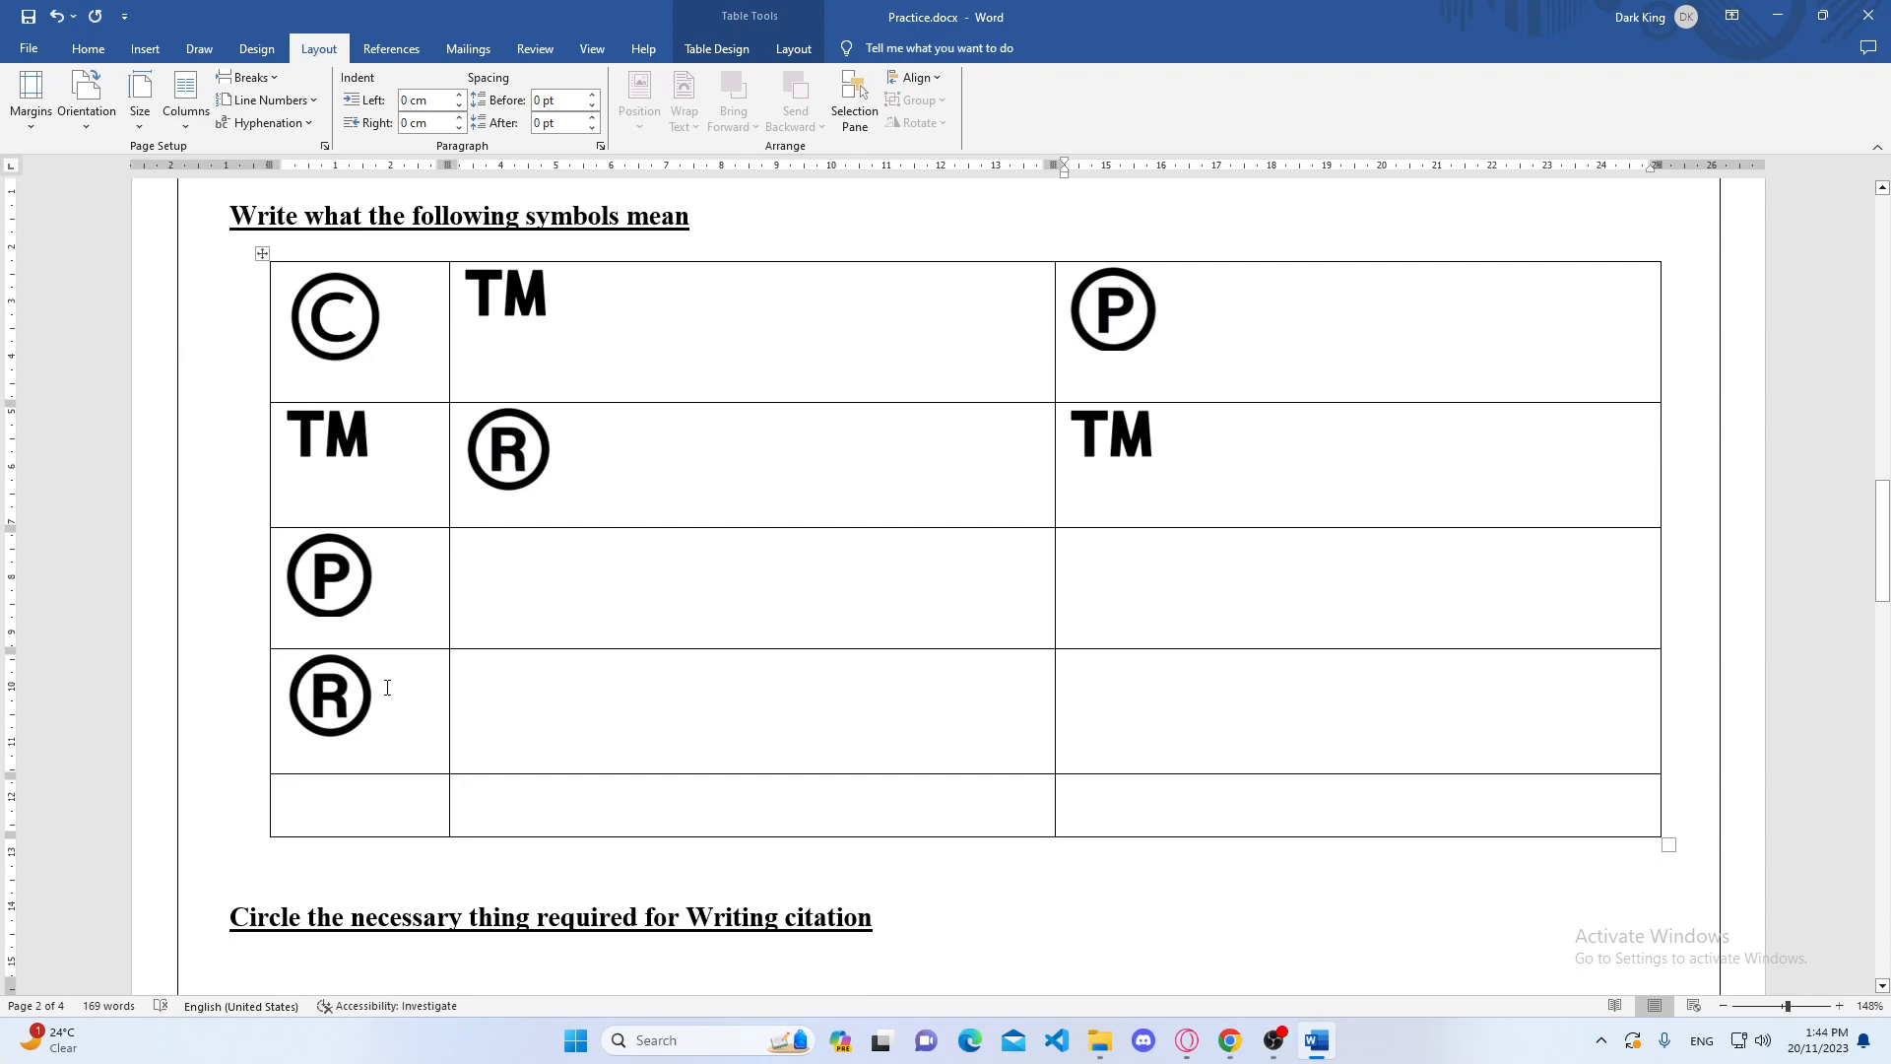
{"action": "left_click", "coordinate": [435, 742]}
{"action": "left_click_drag", "start_coordinate": [443, 732], "coordinate": [1206, 705]}
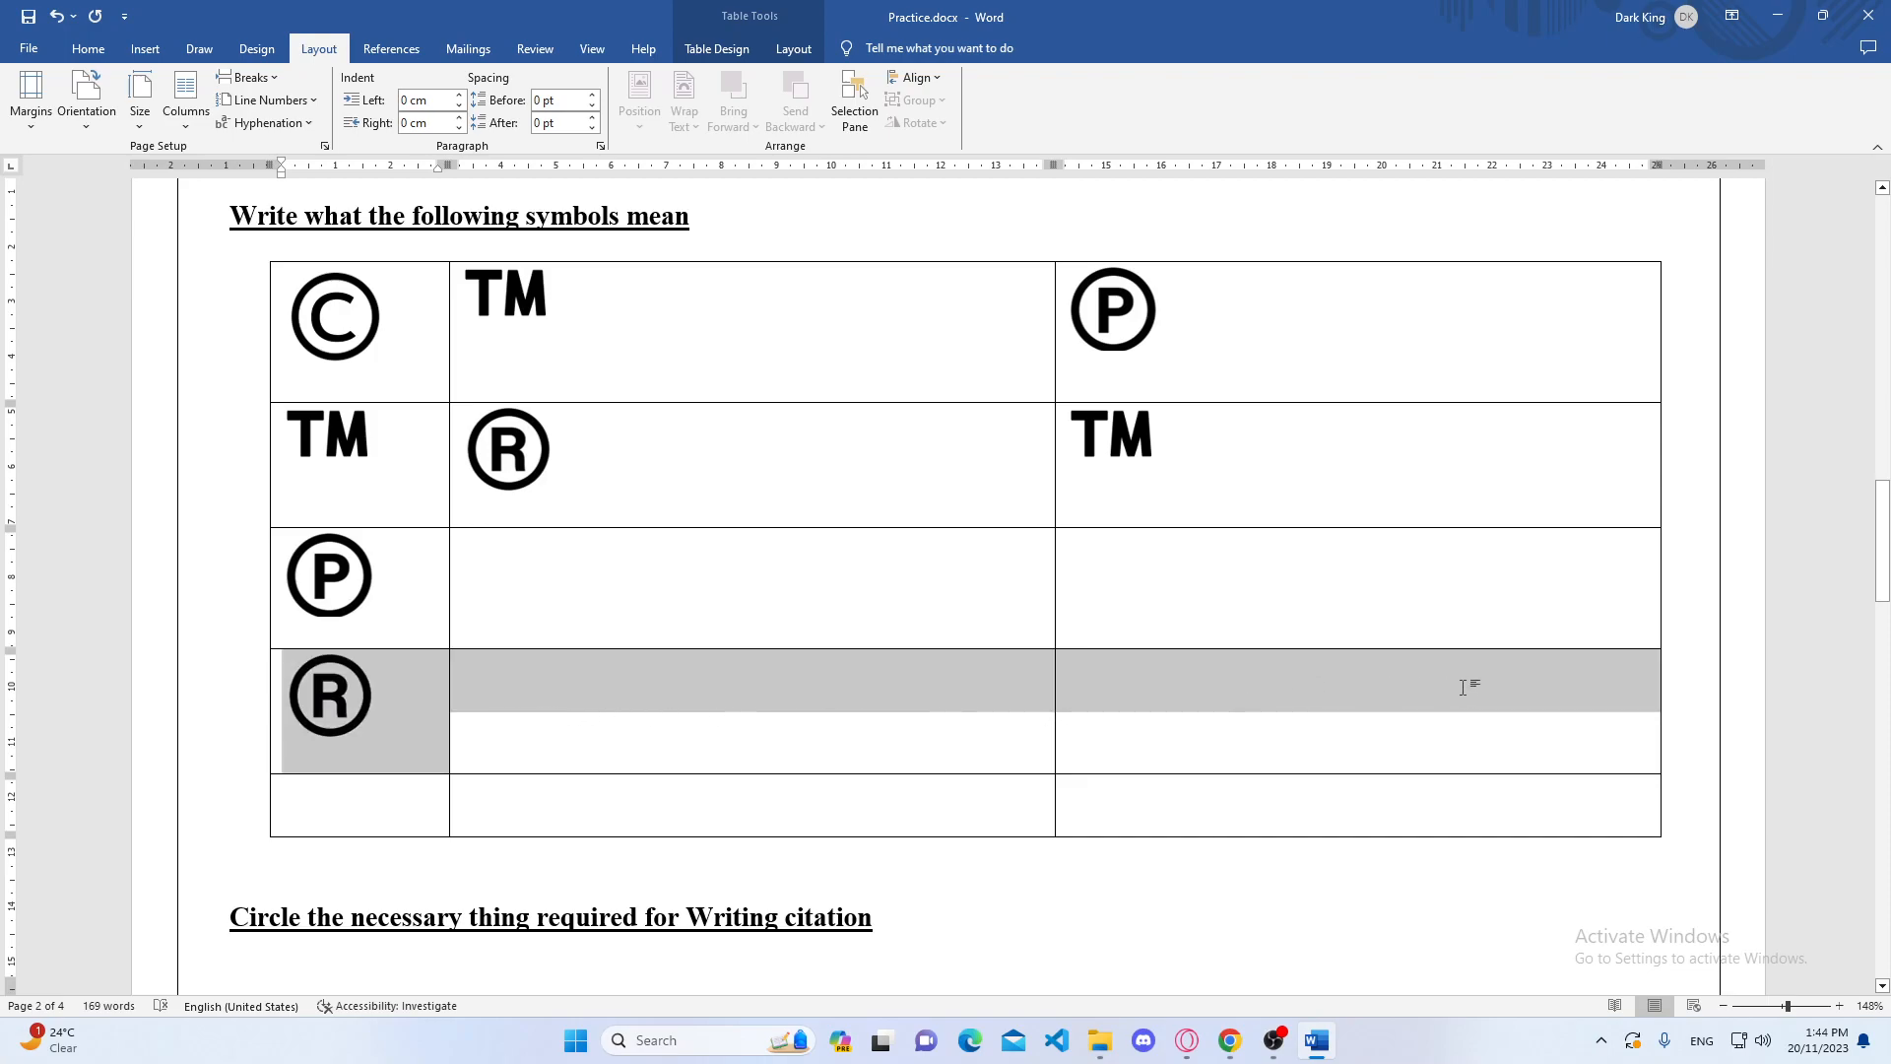
{"action": "left_click_drag", "start_coordinate": [1632, 680], "coordinate": [1670, 680]}
{"action": "left_click_drag", "start_coordinate": [1670, 769], "coordinate": [1671, 783]}
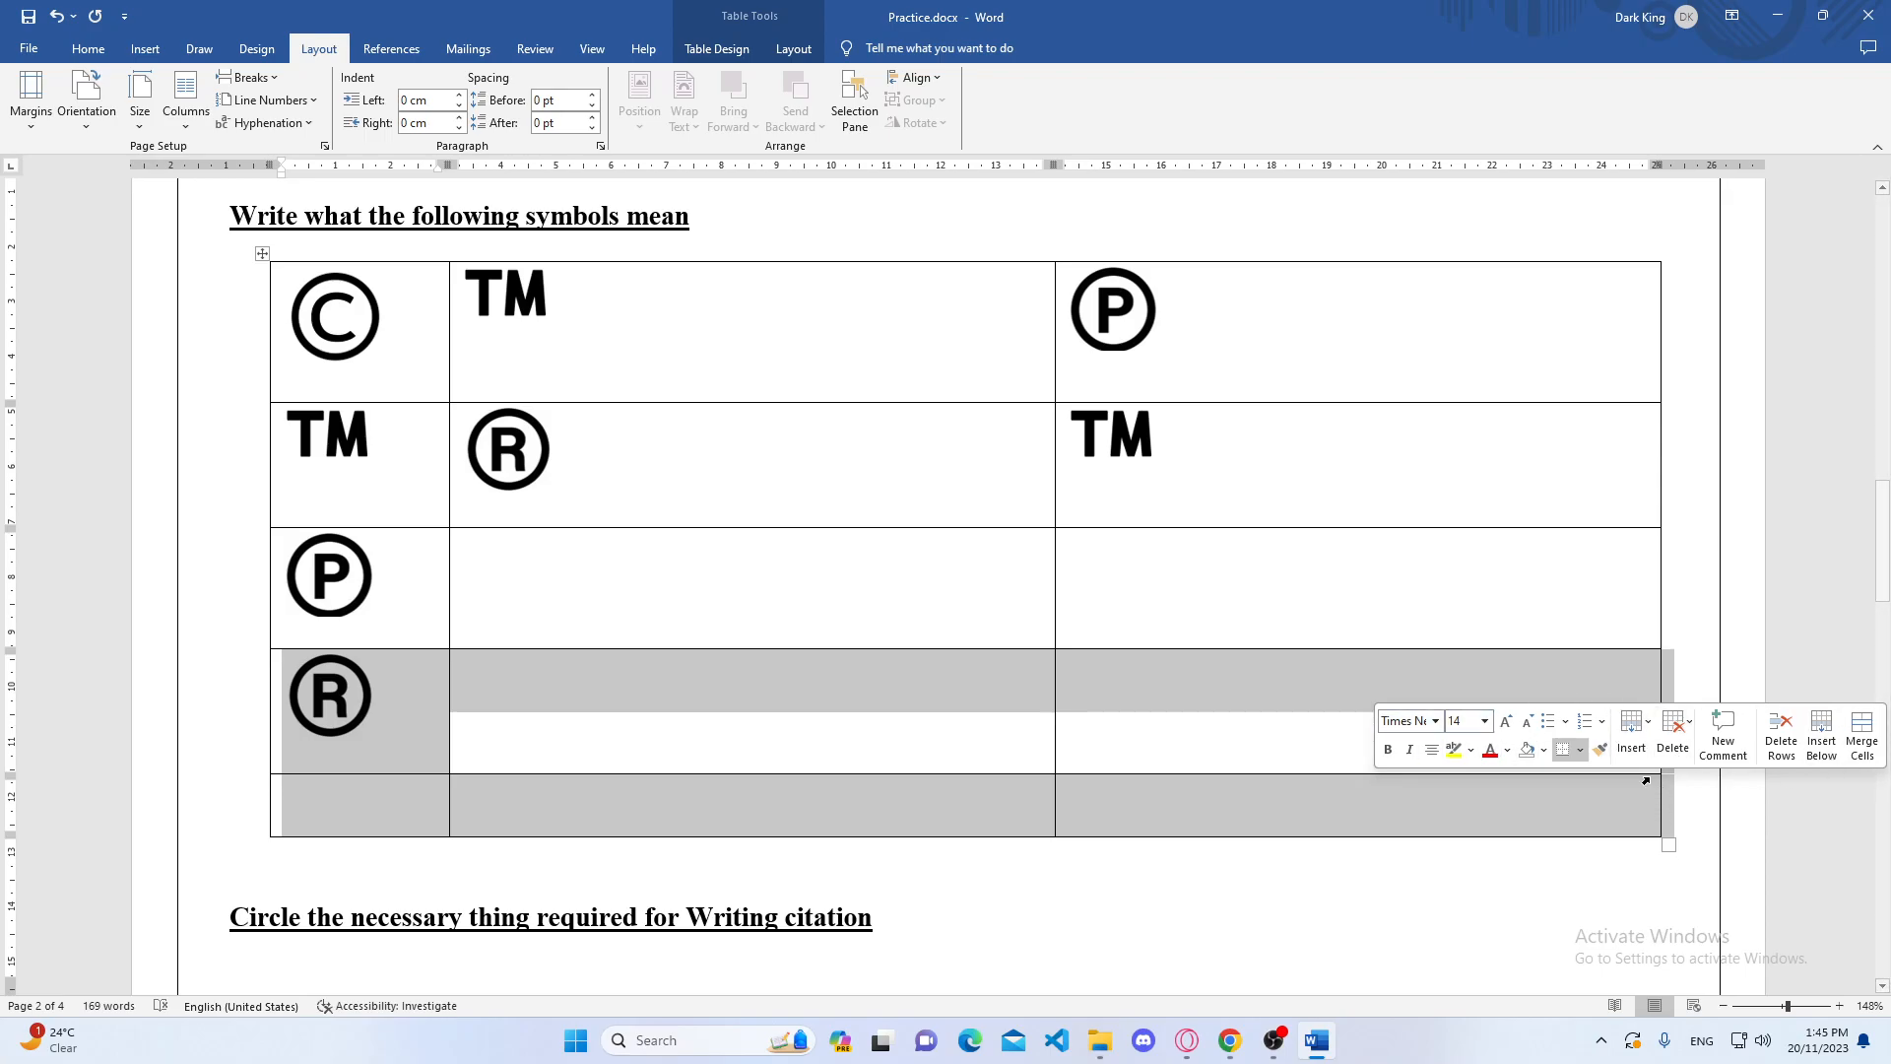
{"action": "left_click", "coordinate": [1687, 726]}
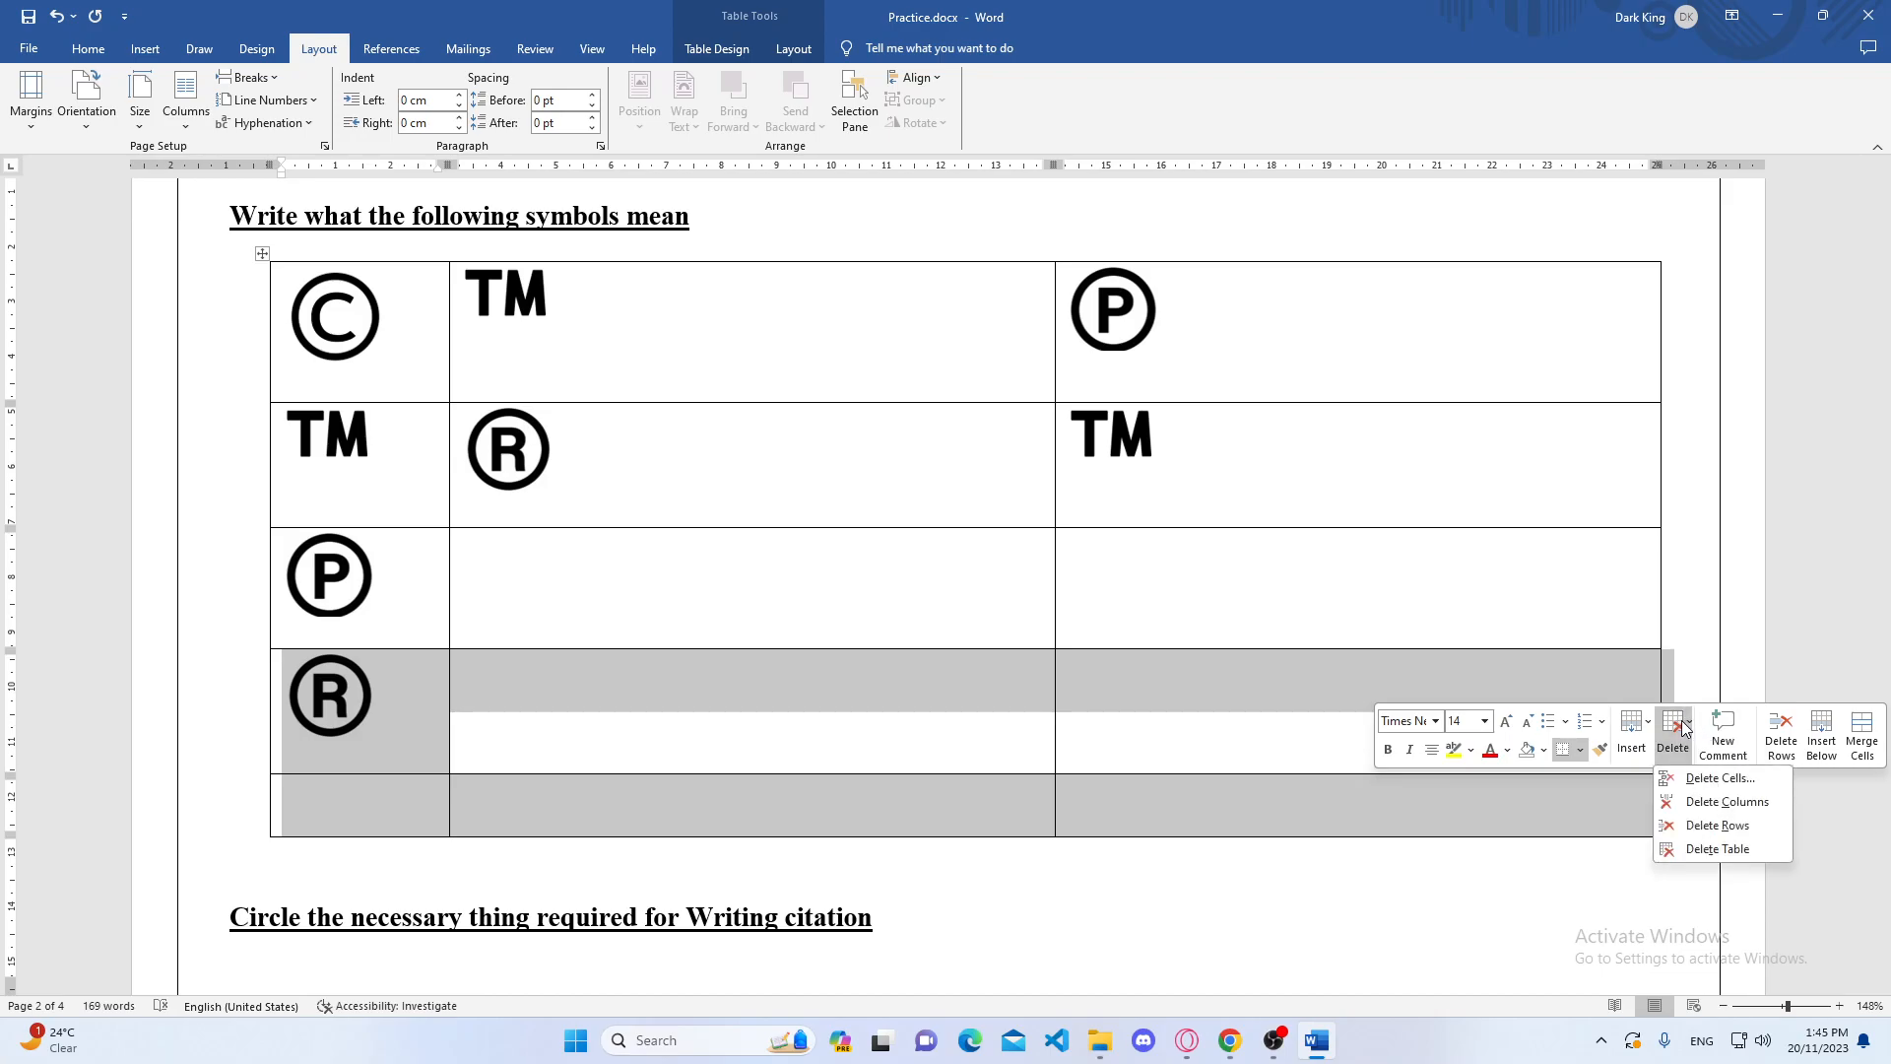
{"action": "left_click", "coordinate": [1692, 830]}
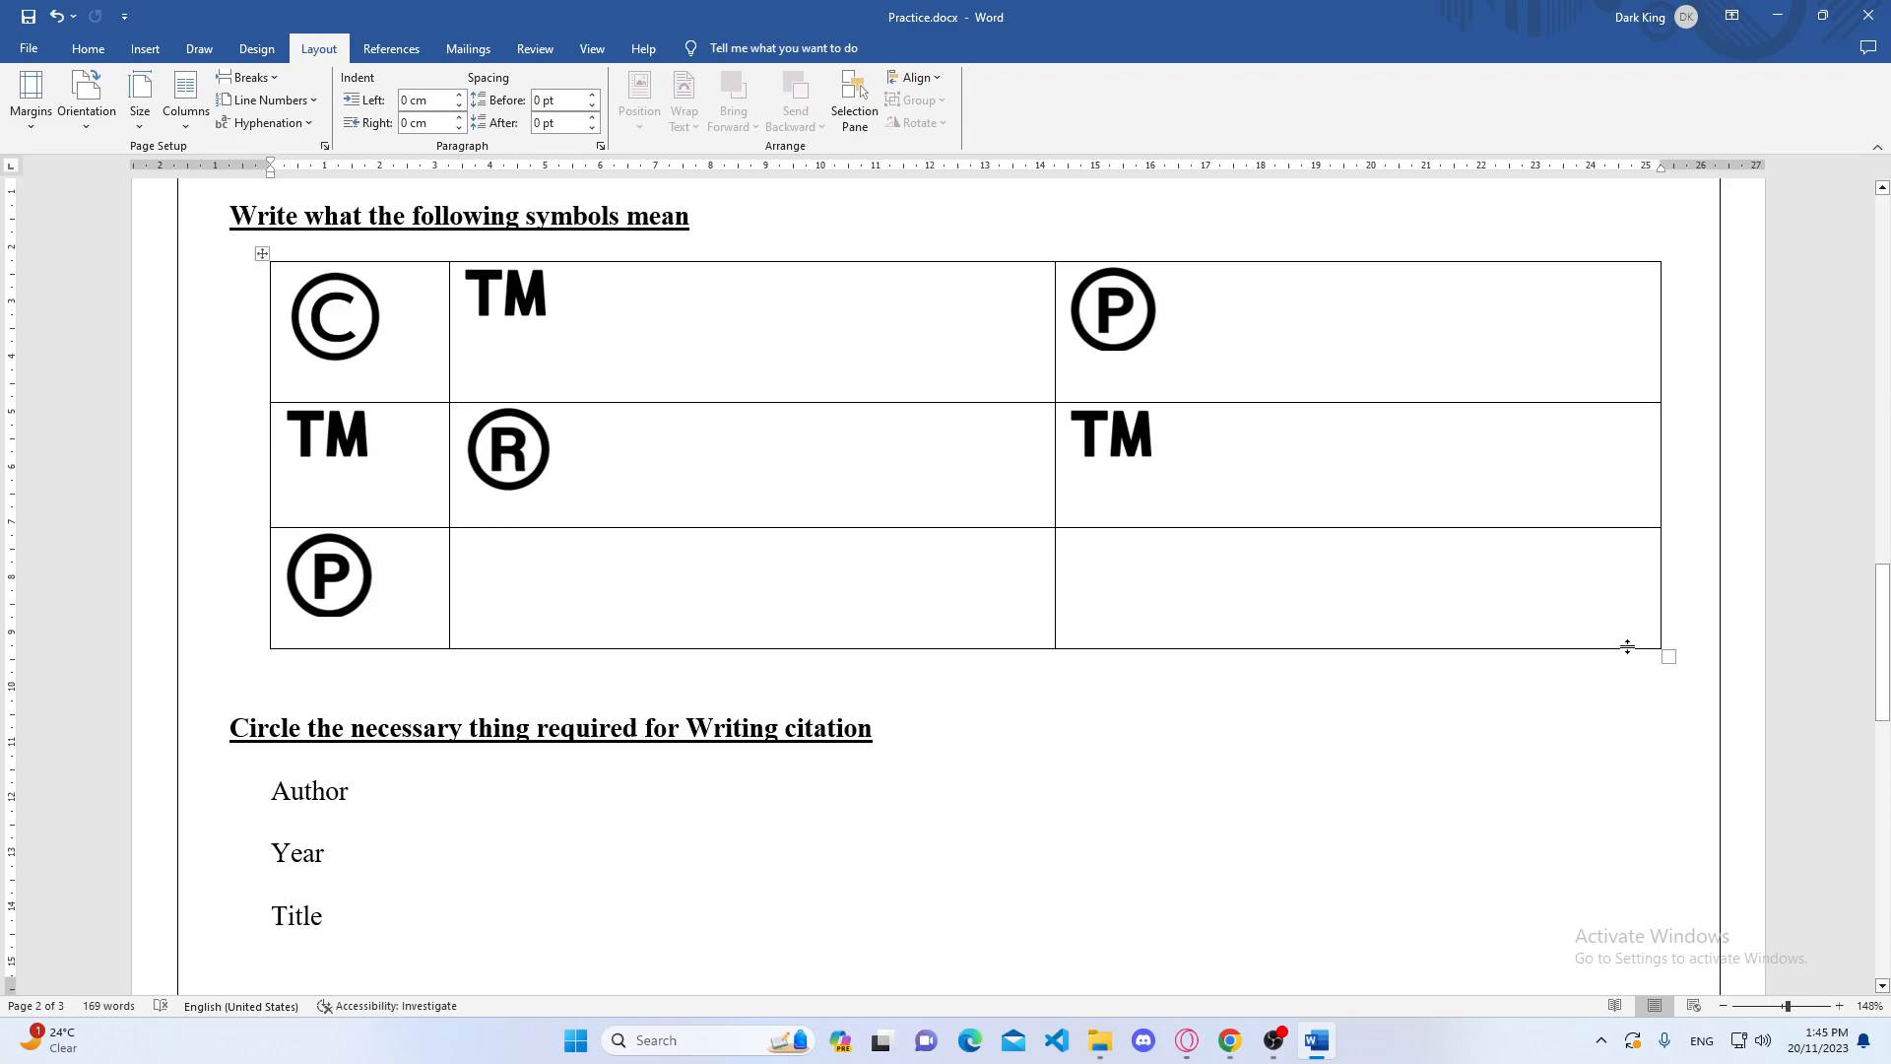
- Fill the two blank cells beside the circled P in the table's last row with a person's first name each
{"action": "left_click", "coordinate": [591, 569]}
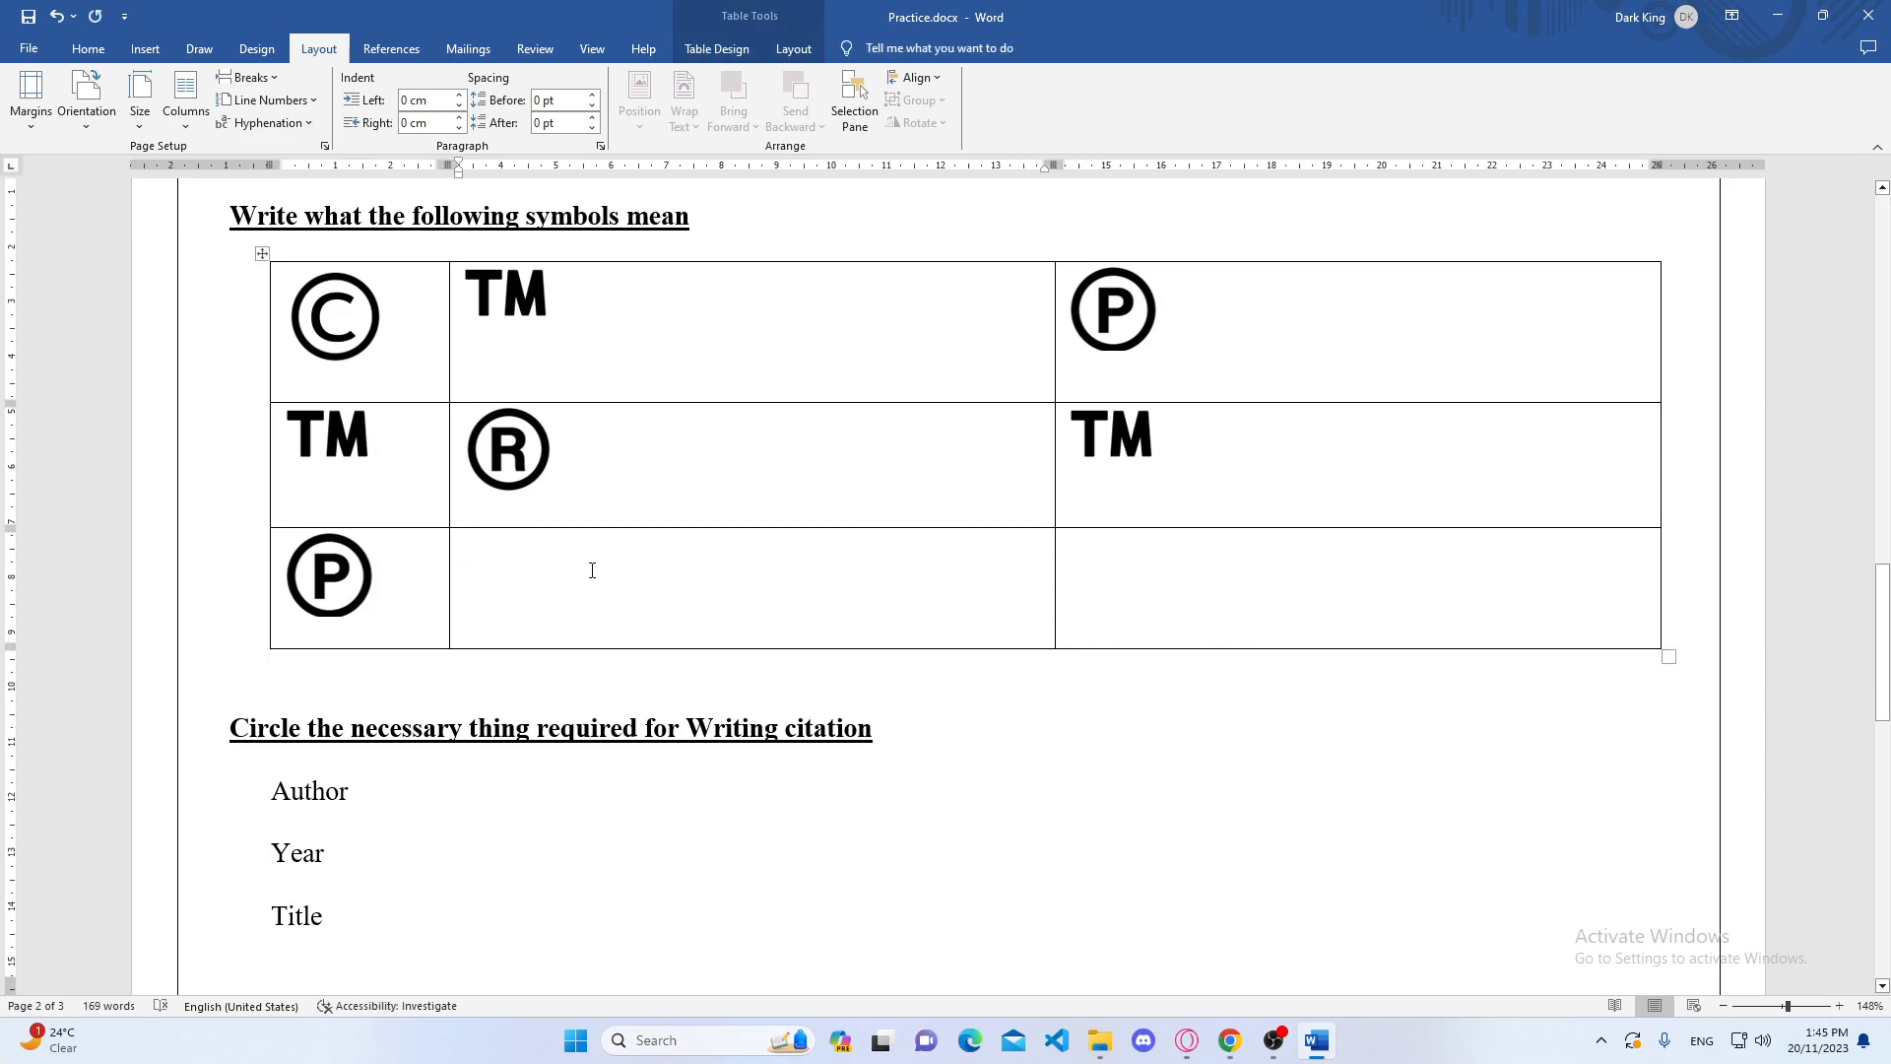
{"action": "type", "text": "ra"}
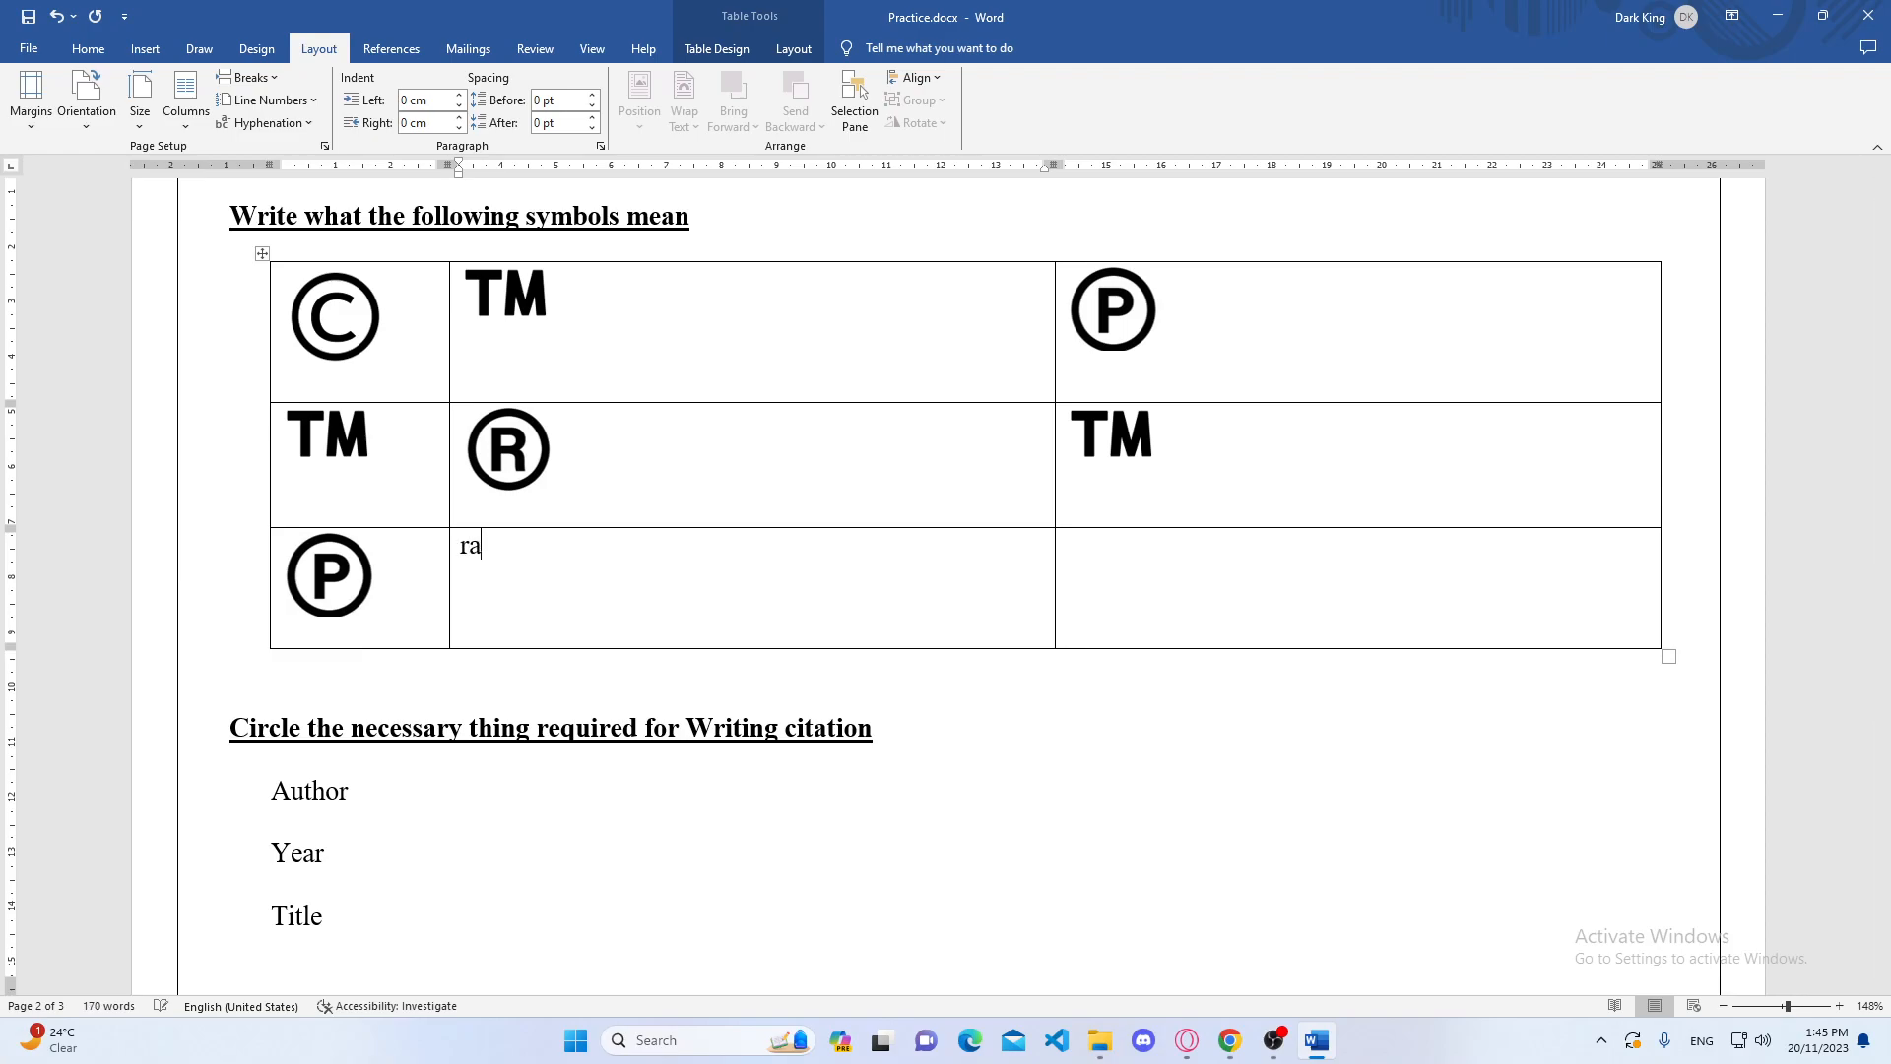
{"action": "type", "text": "wia"}
{"action": "left_click", "coordinate": [1104, 553]}
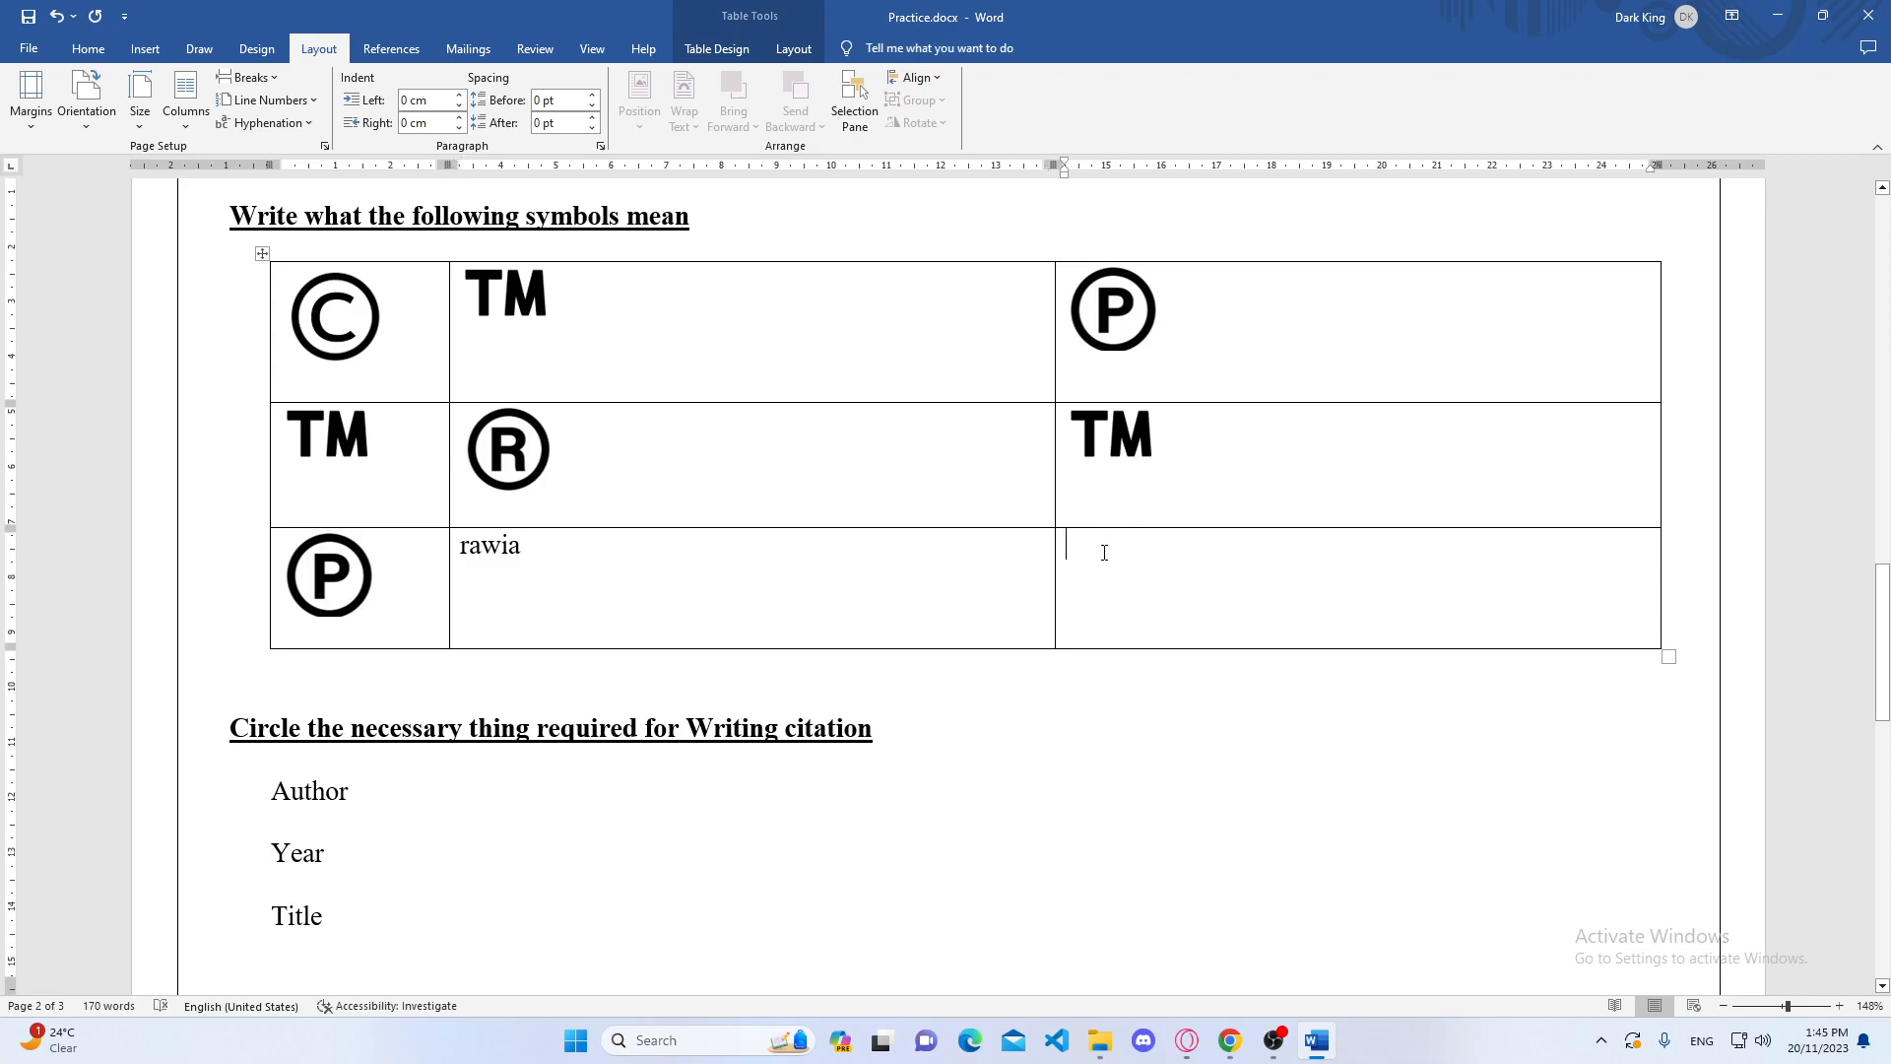
{"action": "type", "text": "amr"}
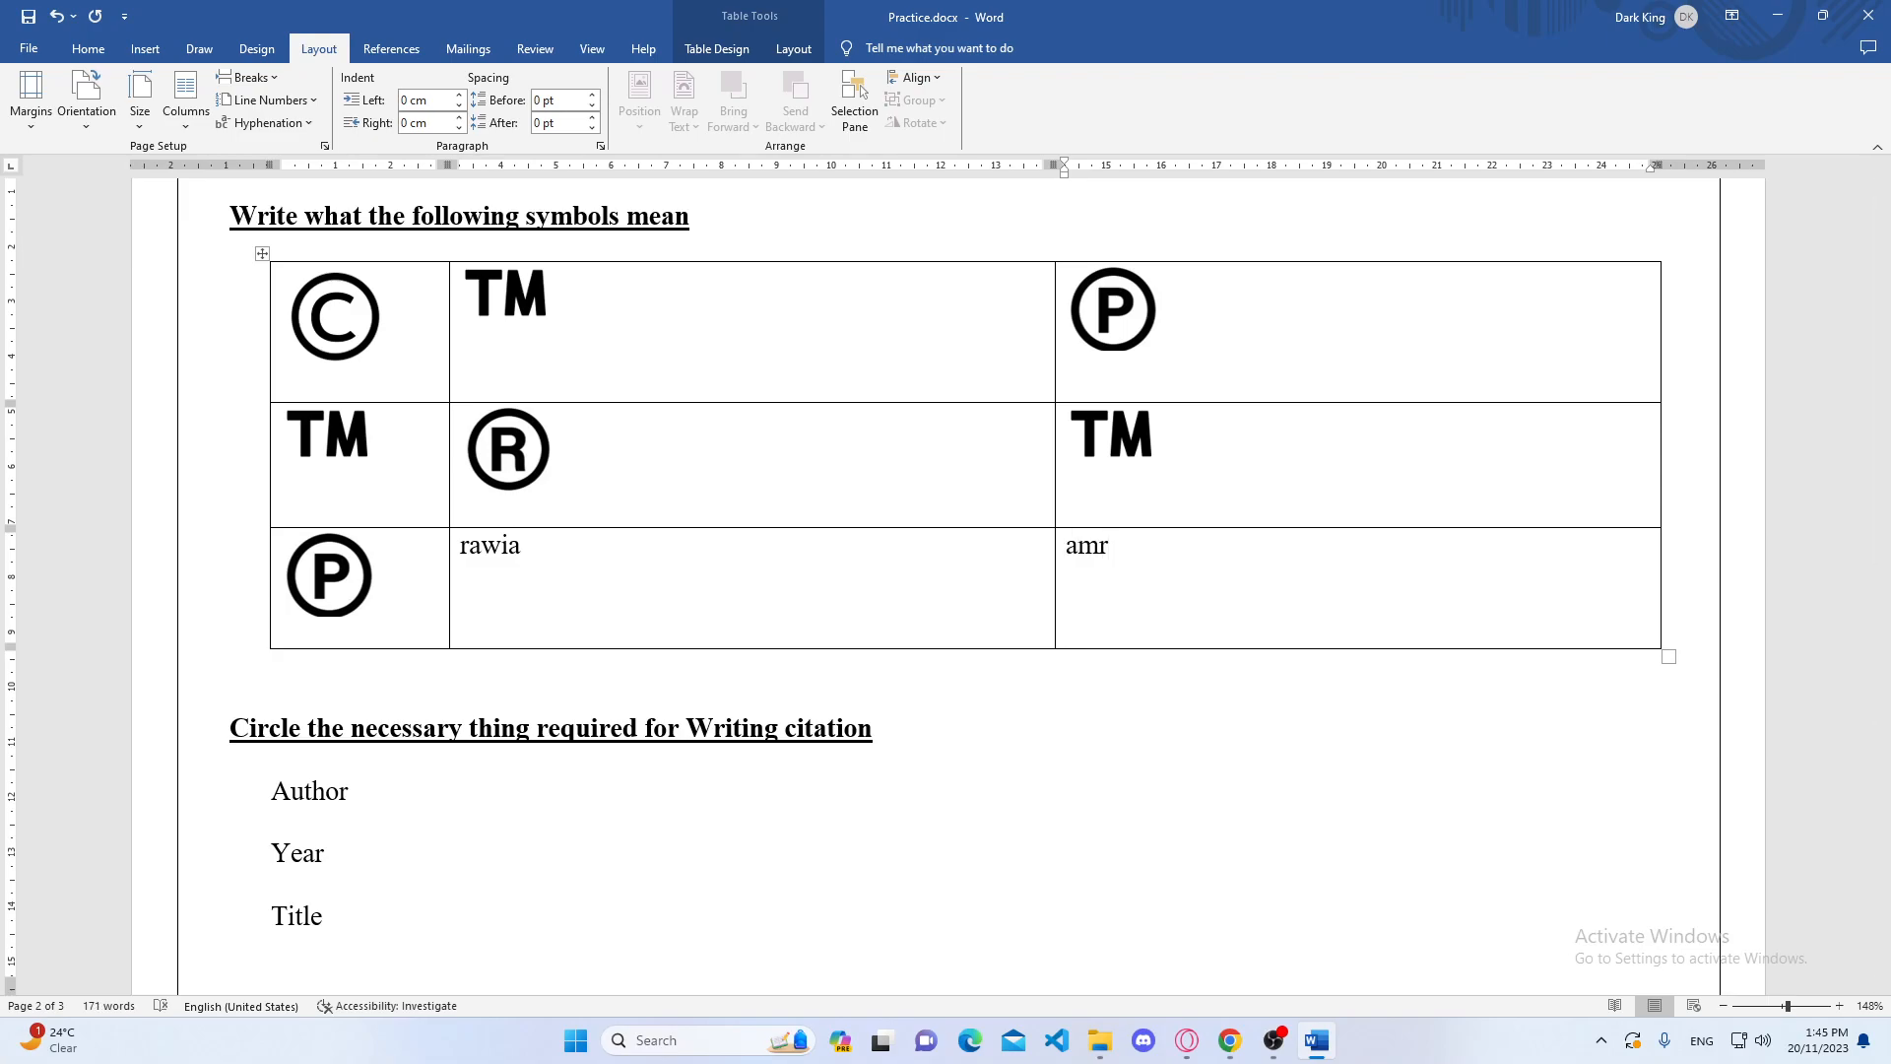
- Apply a solid red 6 pt border to only the middle cell of the symbols table's last row
{"action": "left_click", "coordinate": [699, 579]}
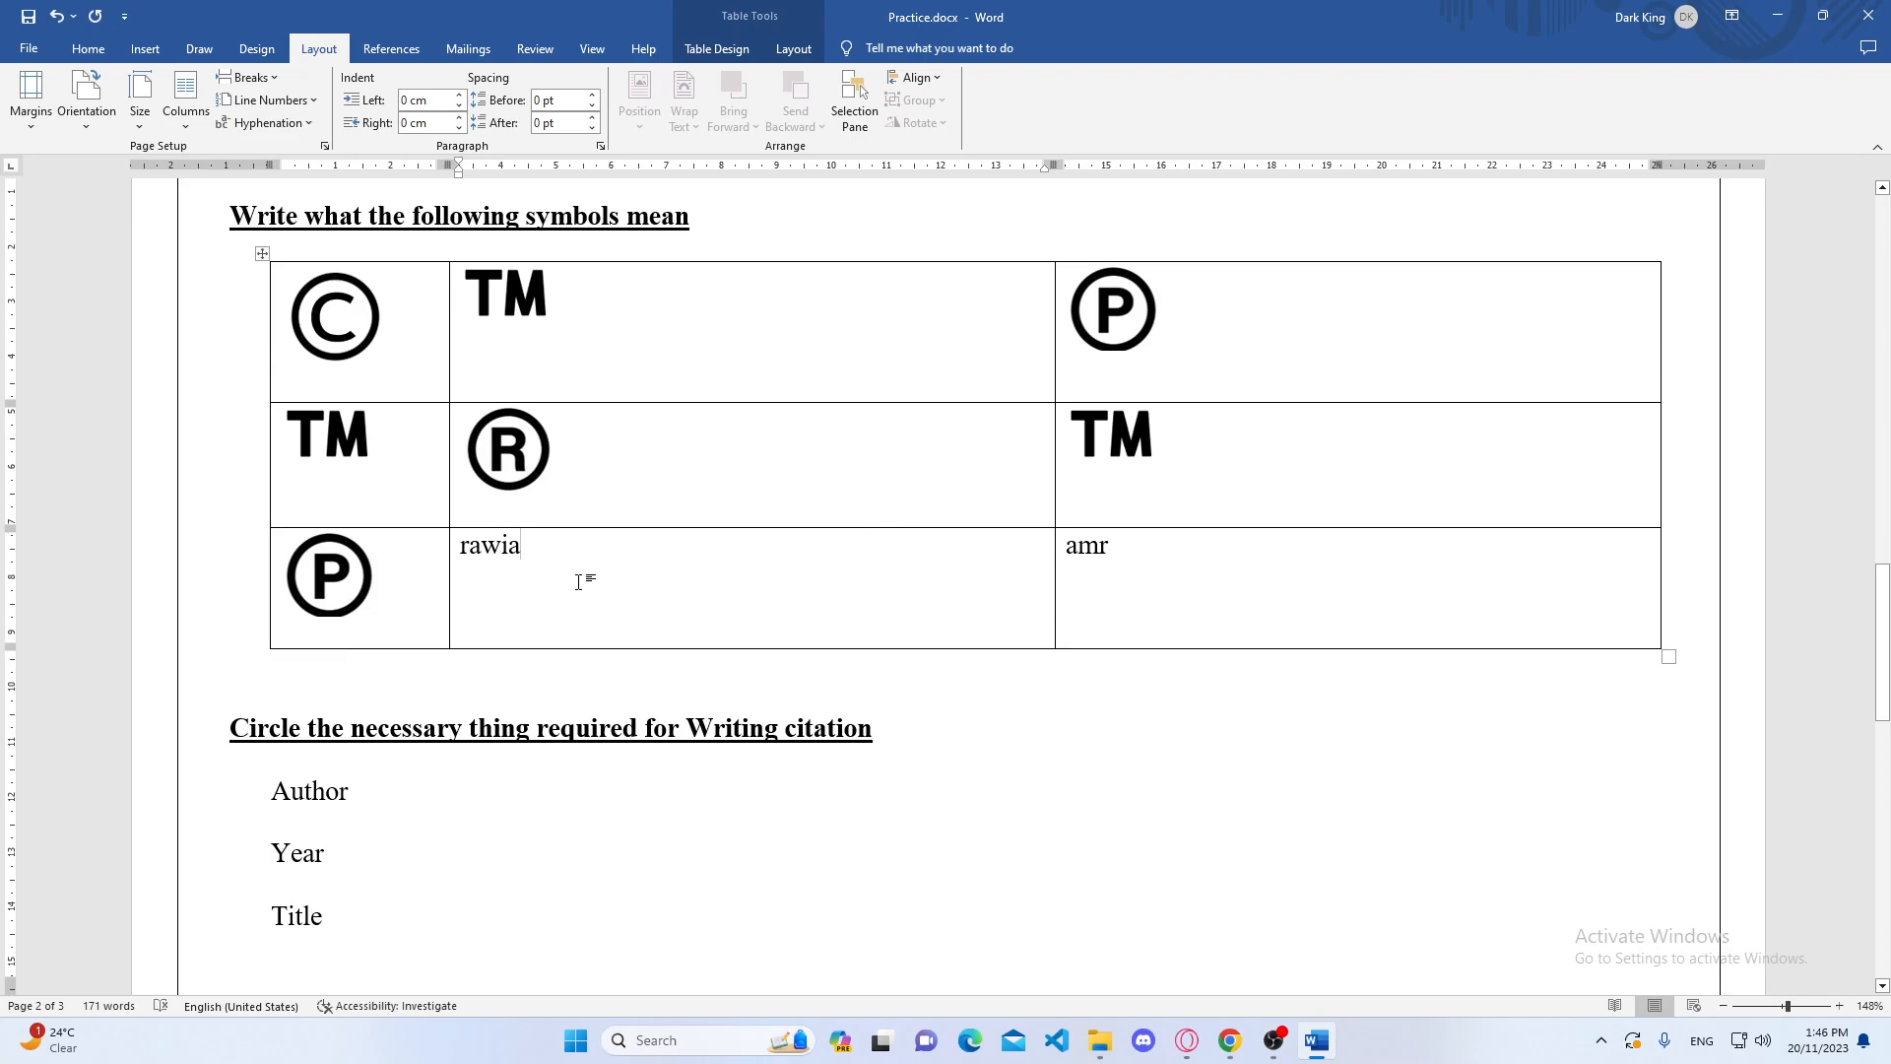
{"action": "right_click", "coordinate": [639, 583]}
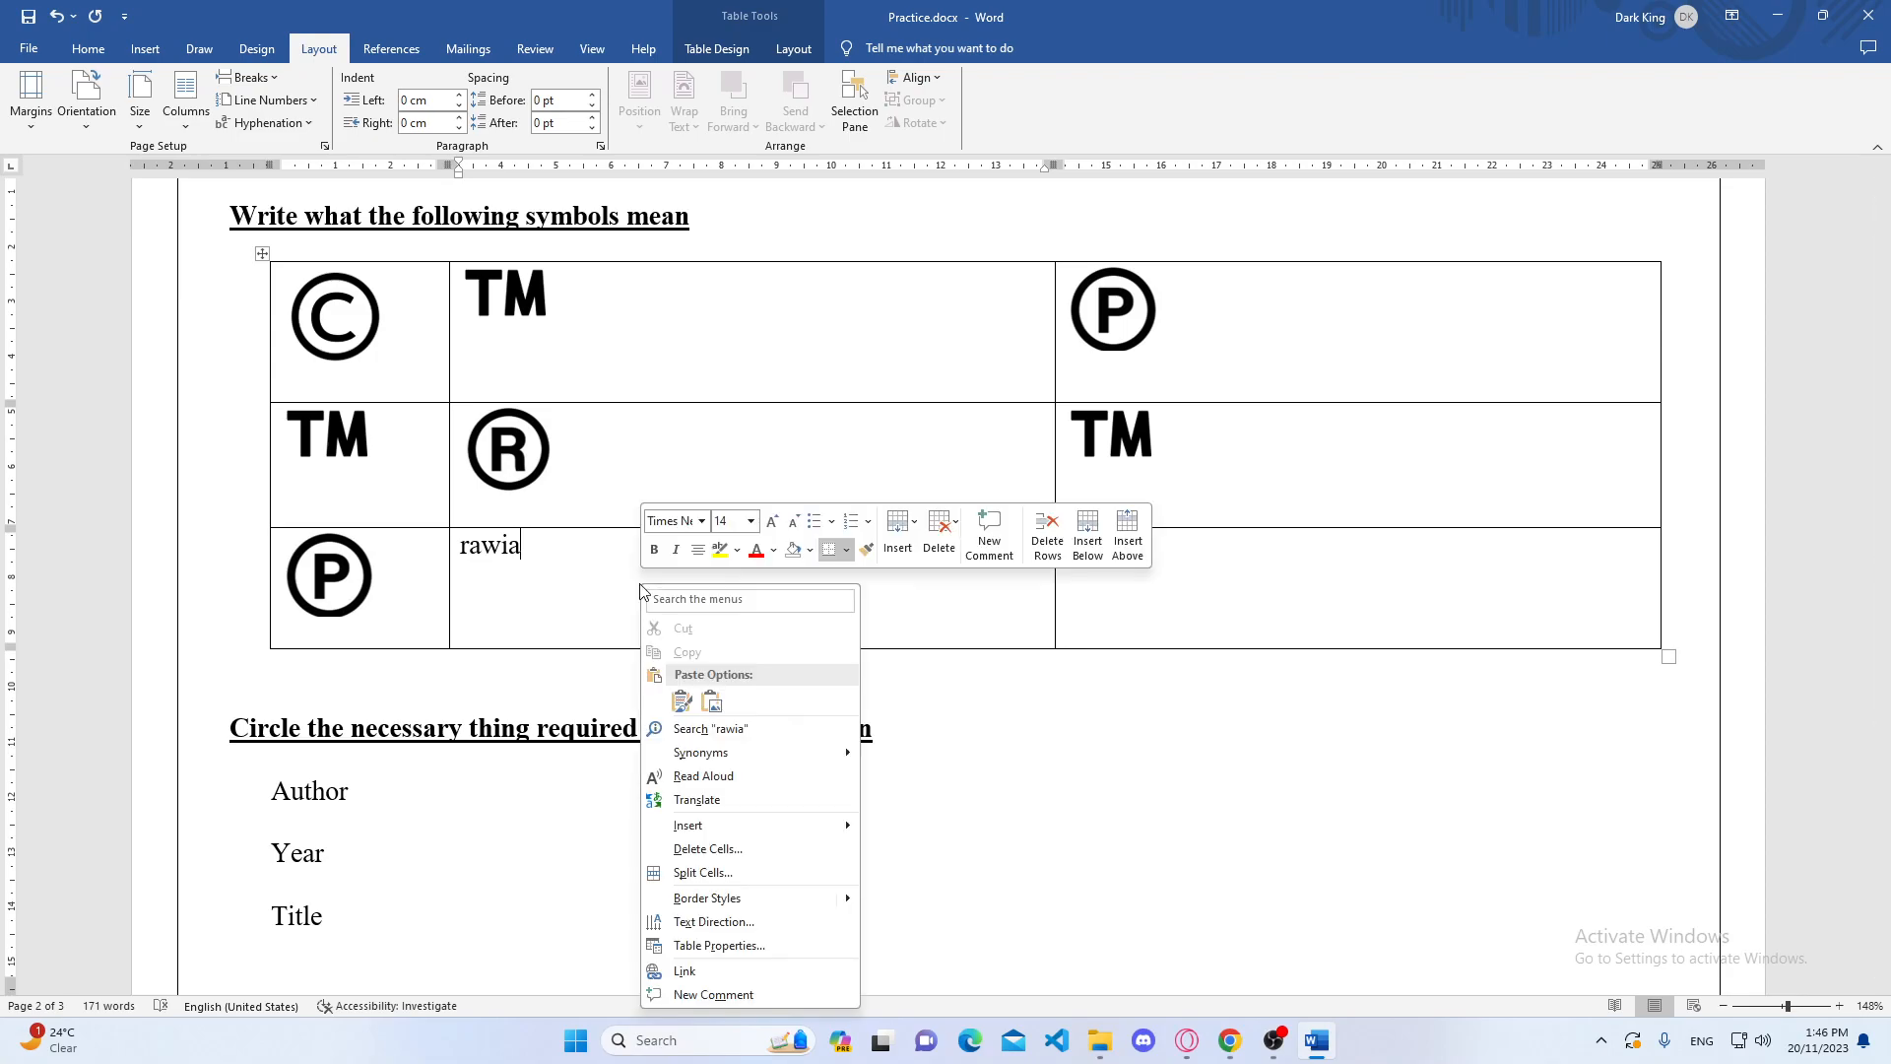
{"action": "left_click", "coordinate": [729, 948]}
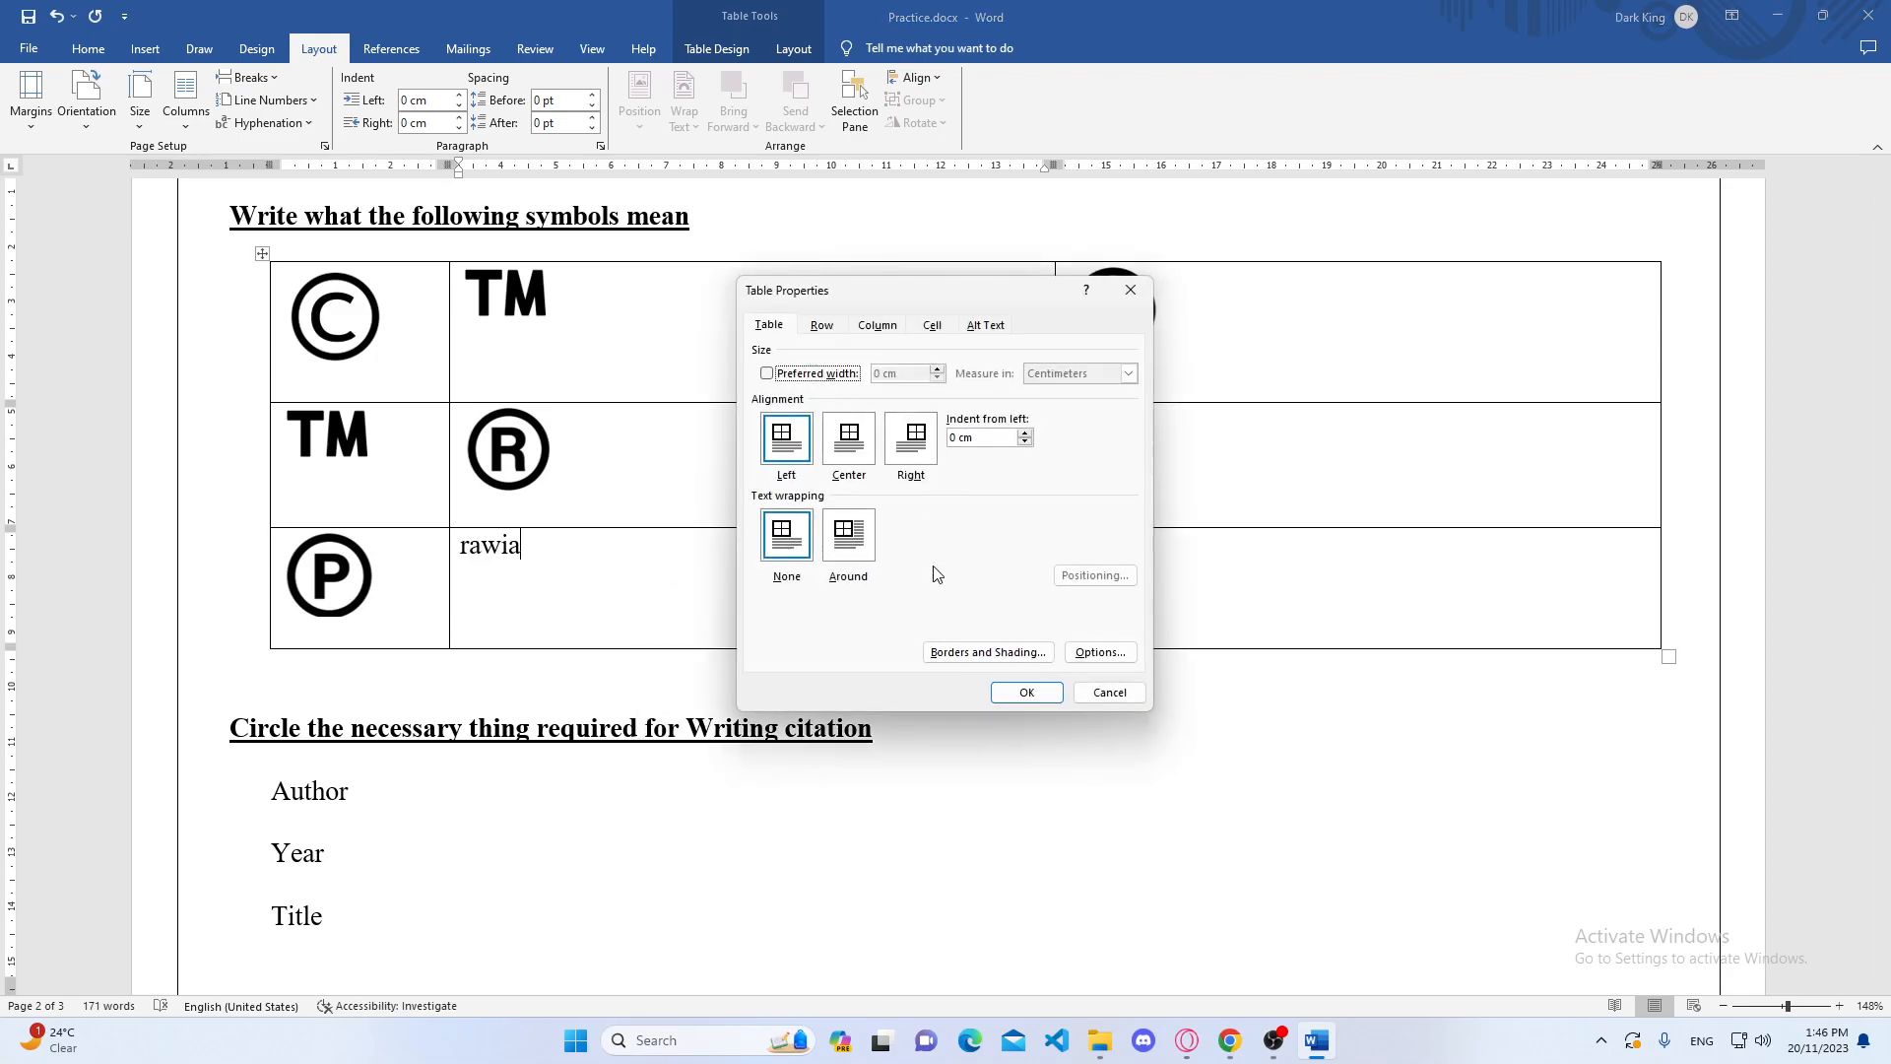
{"action": "left_click", "coordinate": [962, 654]}
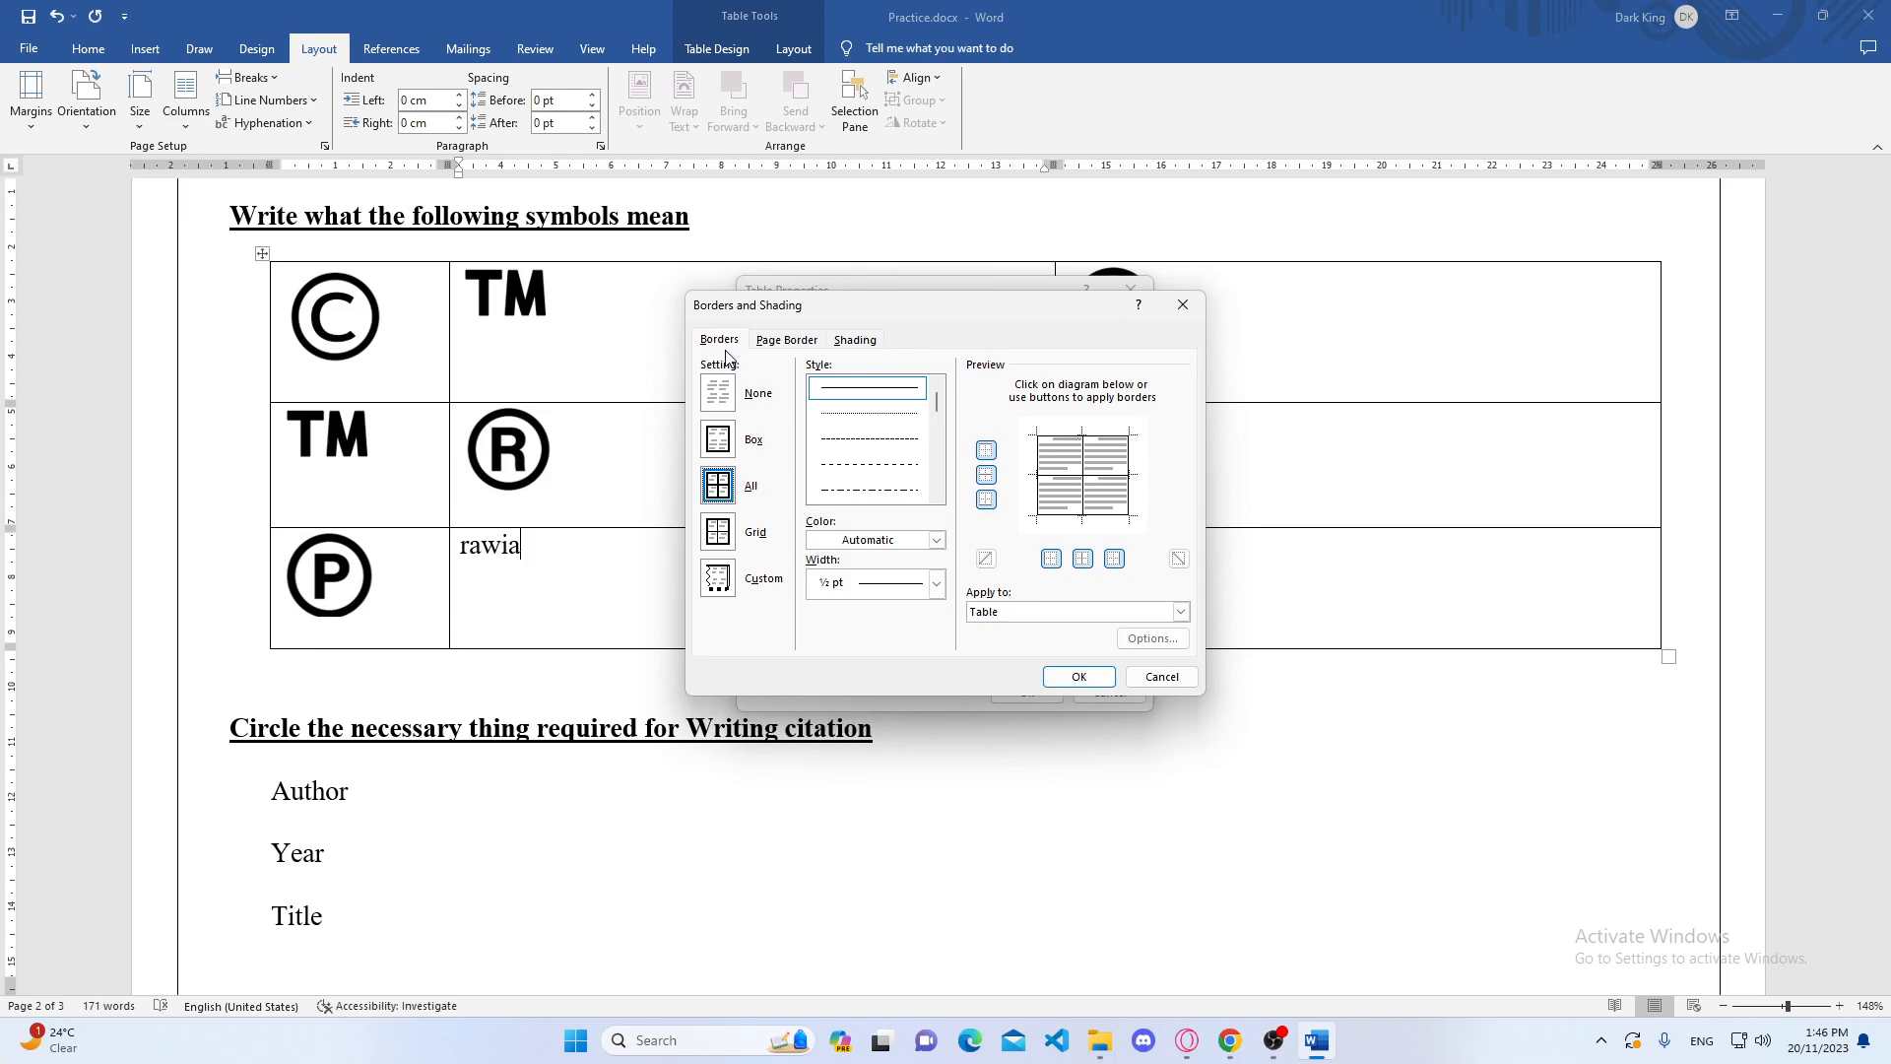
{"action": "left_click", "coordinate": [1181, 612]}
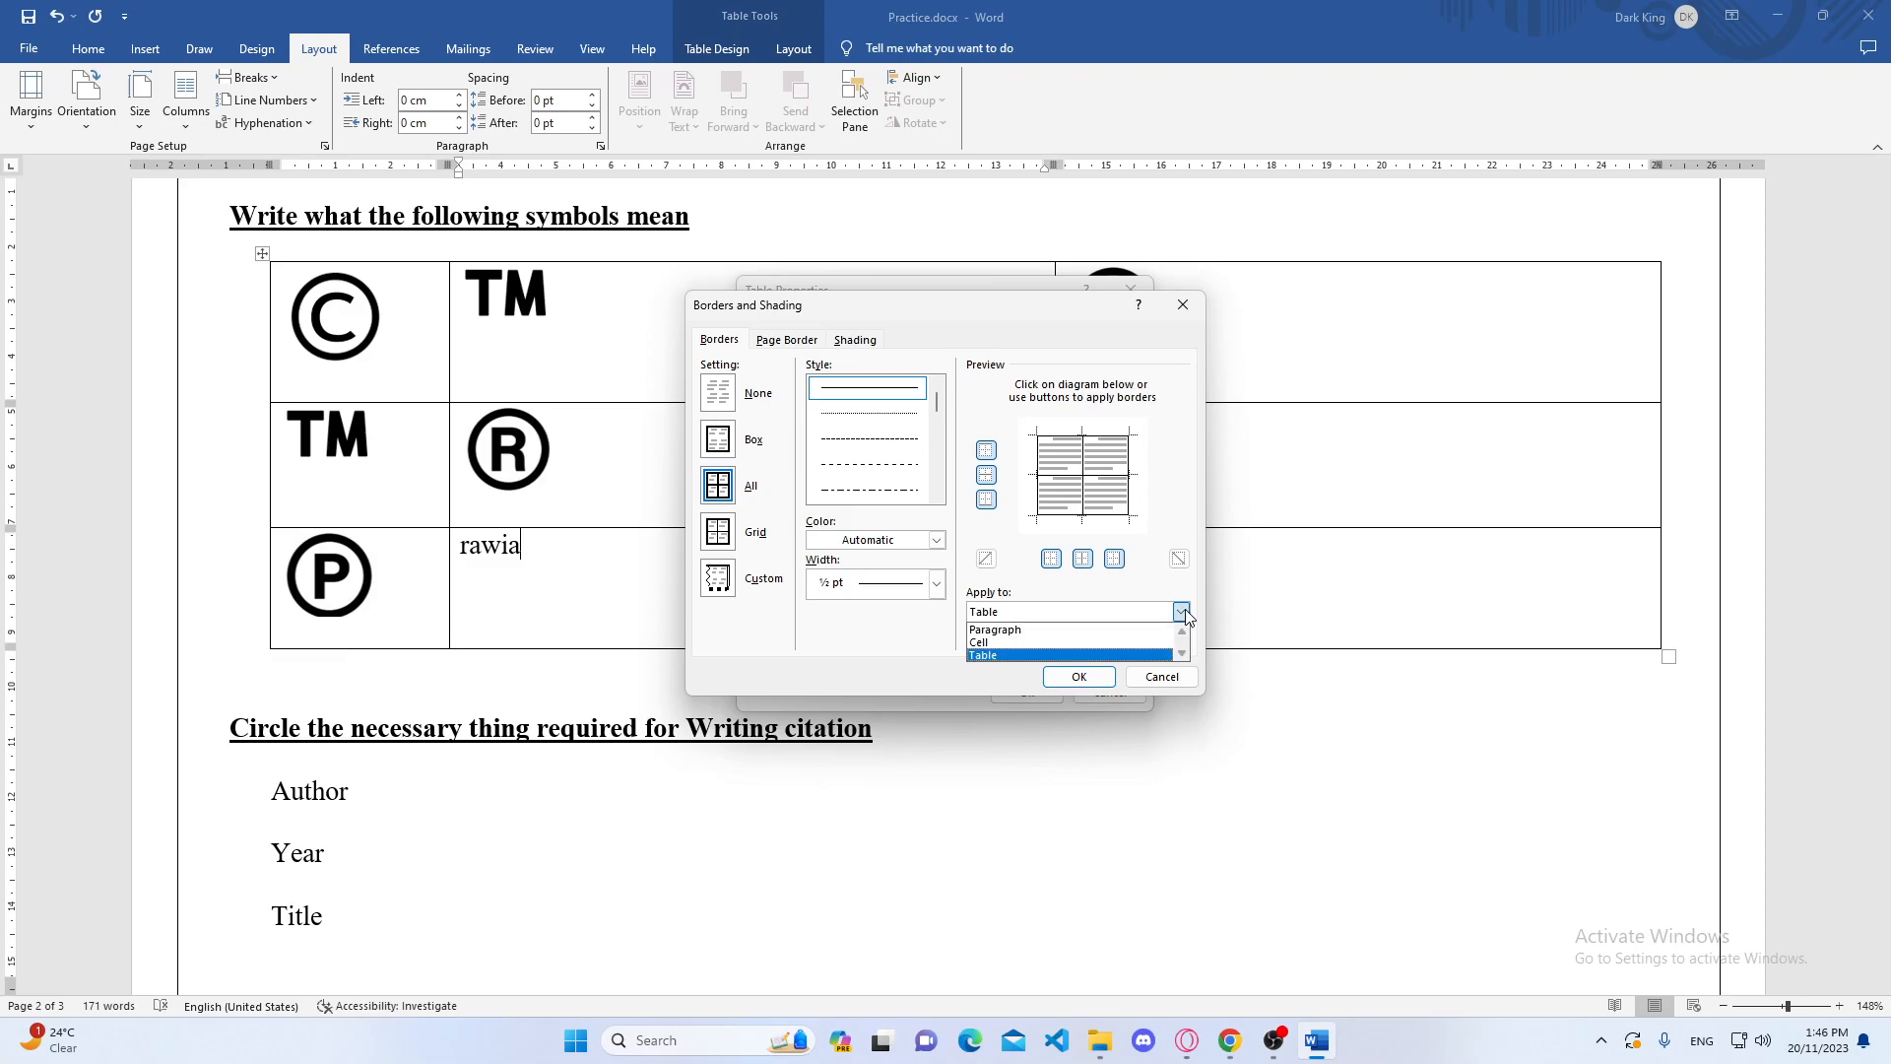
{"action": "left_click", "coordinate": [986, 646]}
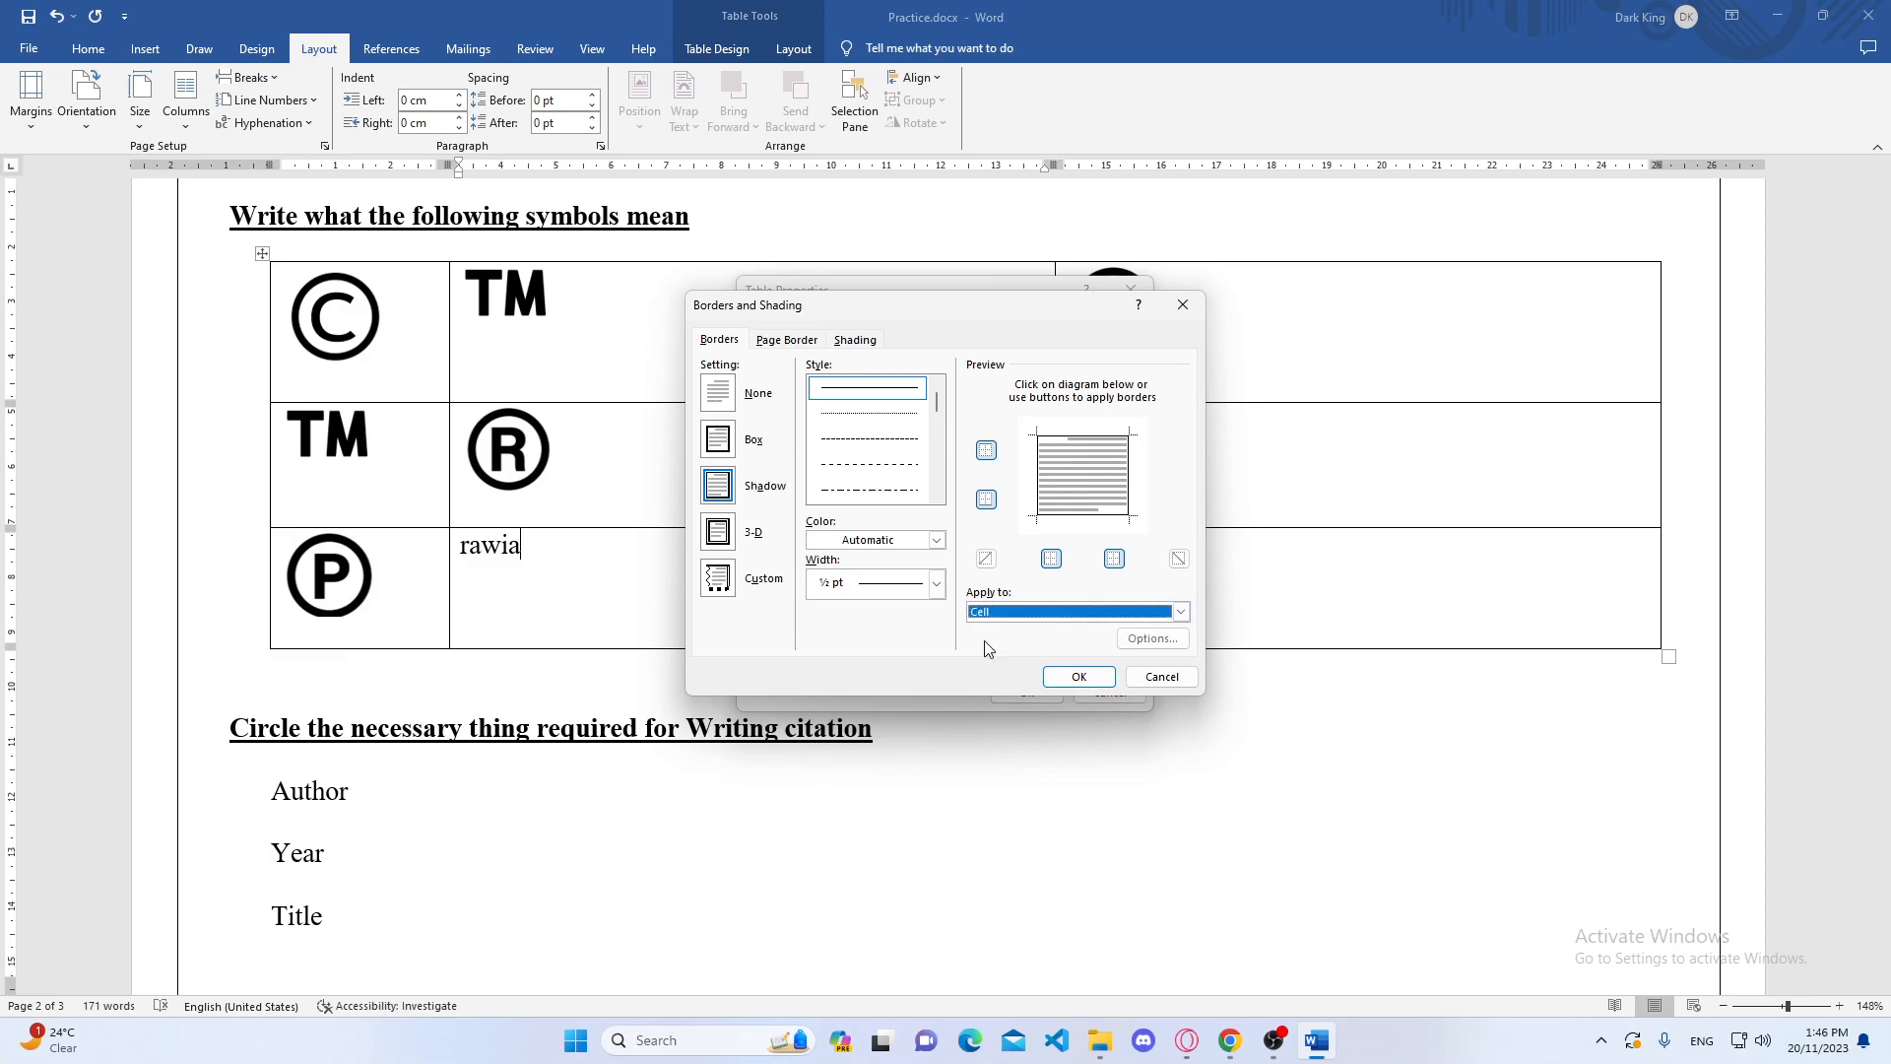
{"action": "left_click", "coordinate": [936, 541]}
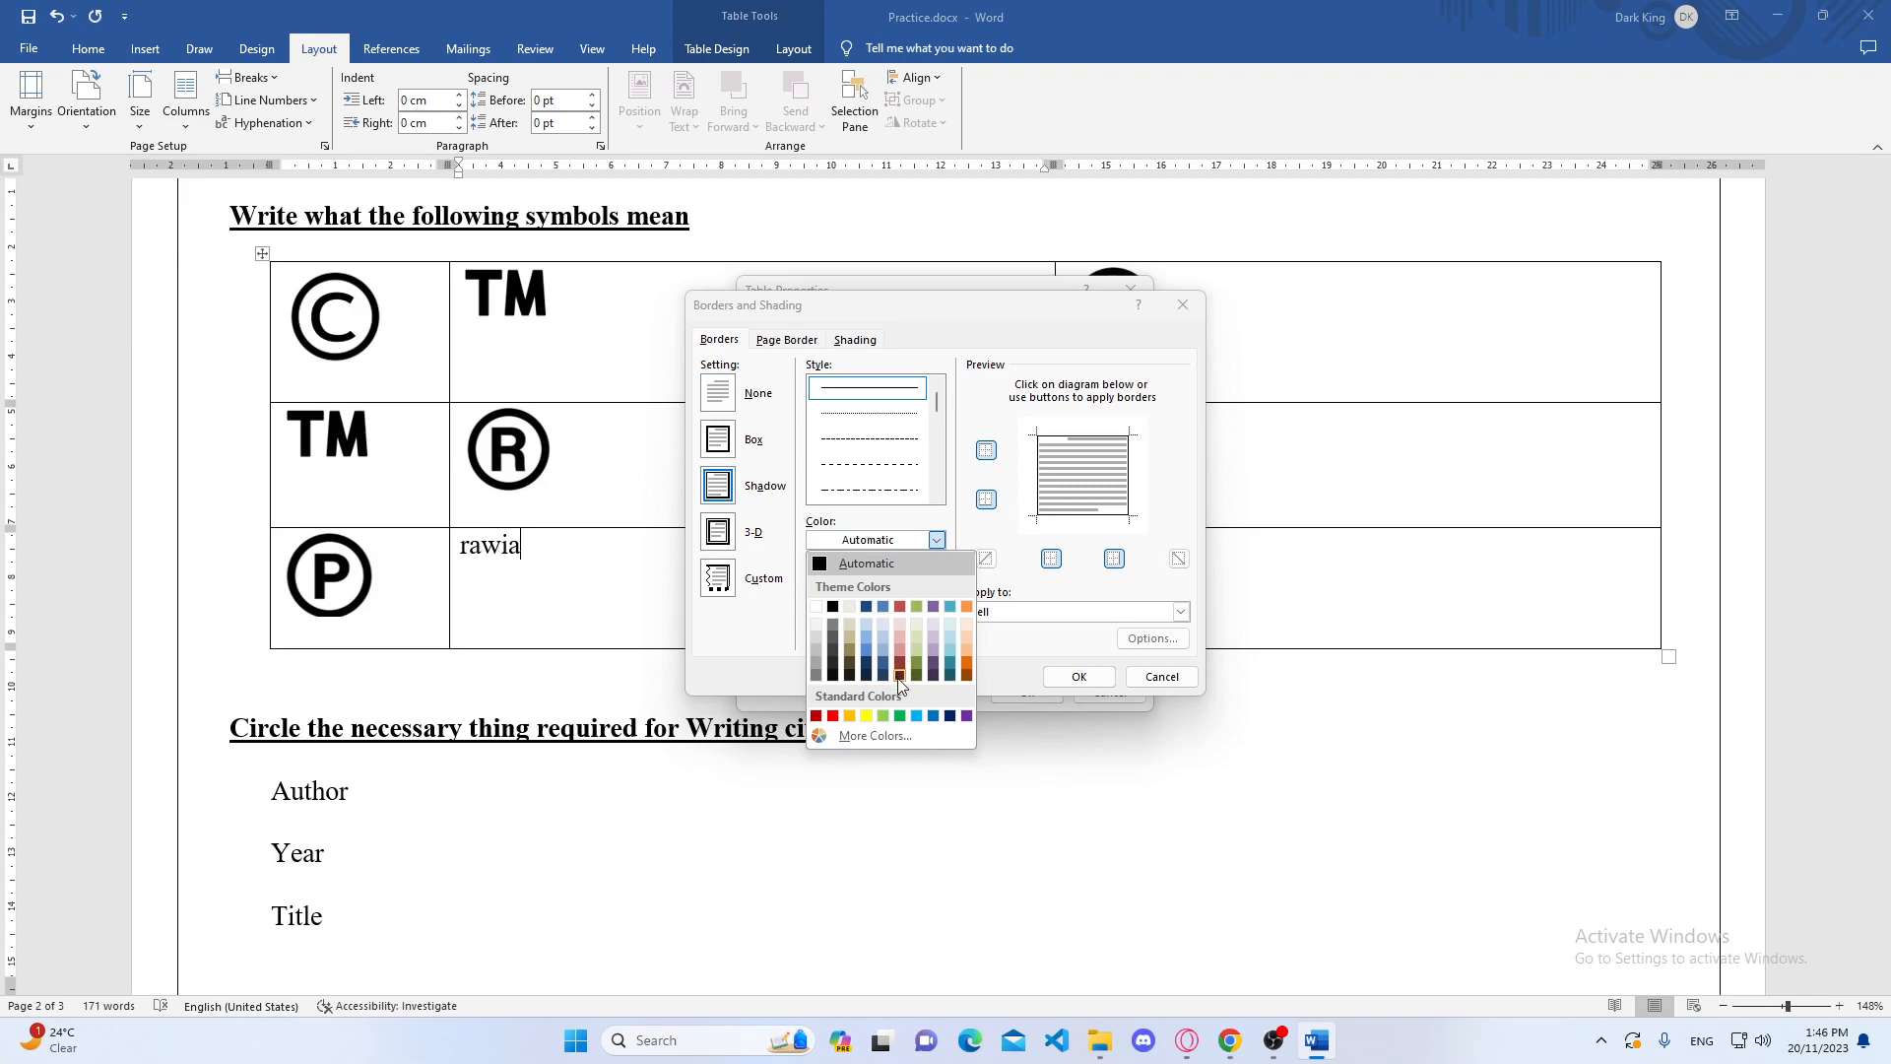
{"action": "left_click", "coordinate": [832, 716]}
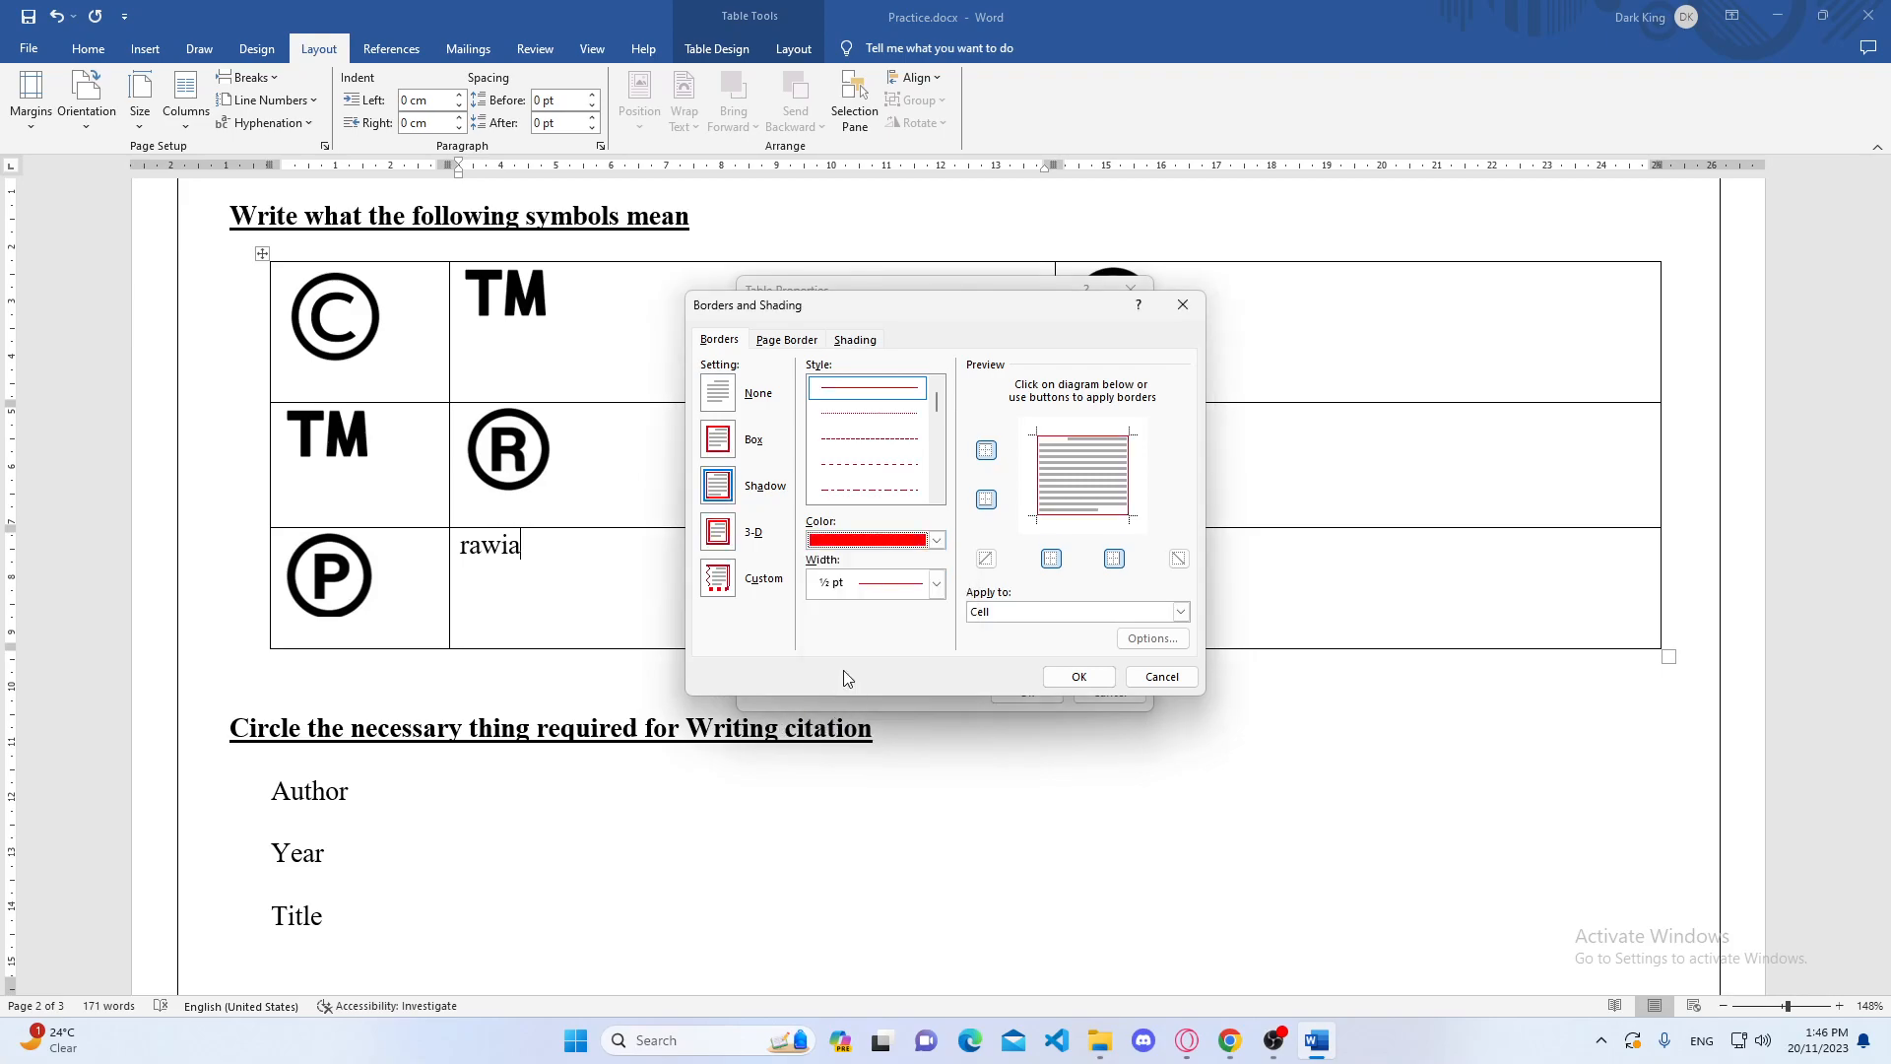
{"action": "left_click", "coordinate": [937, 582]}
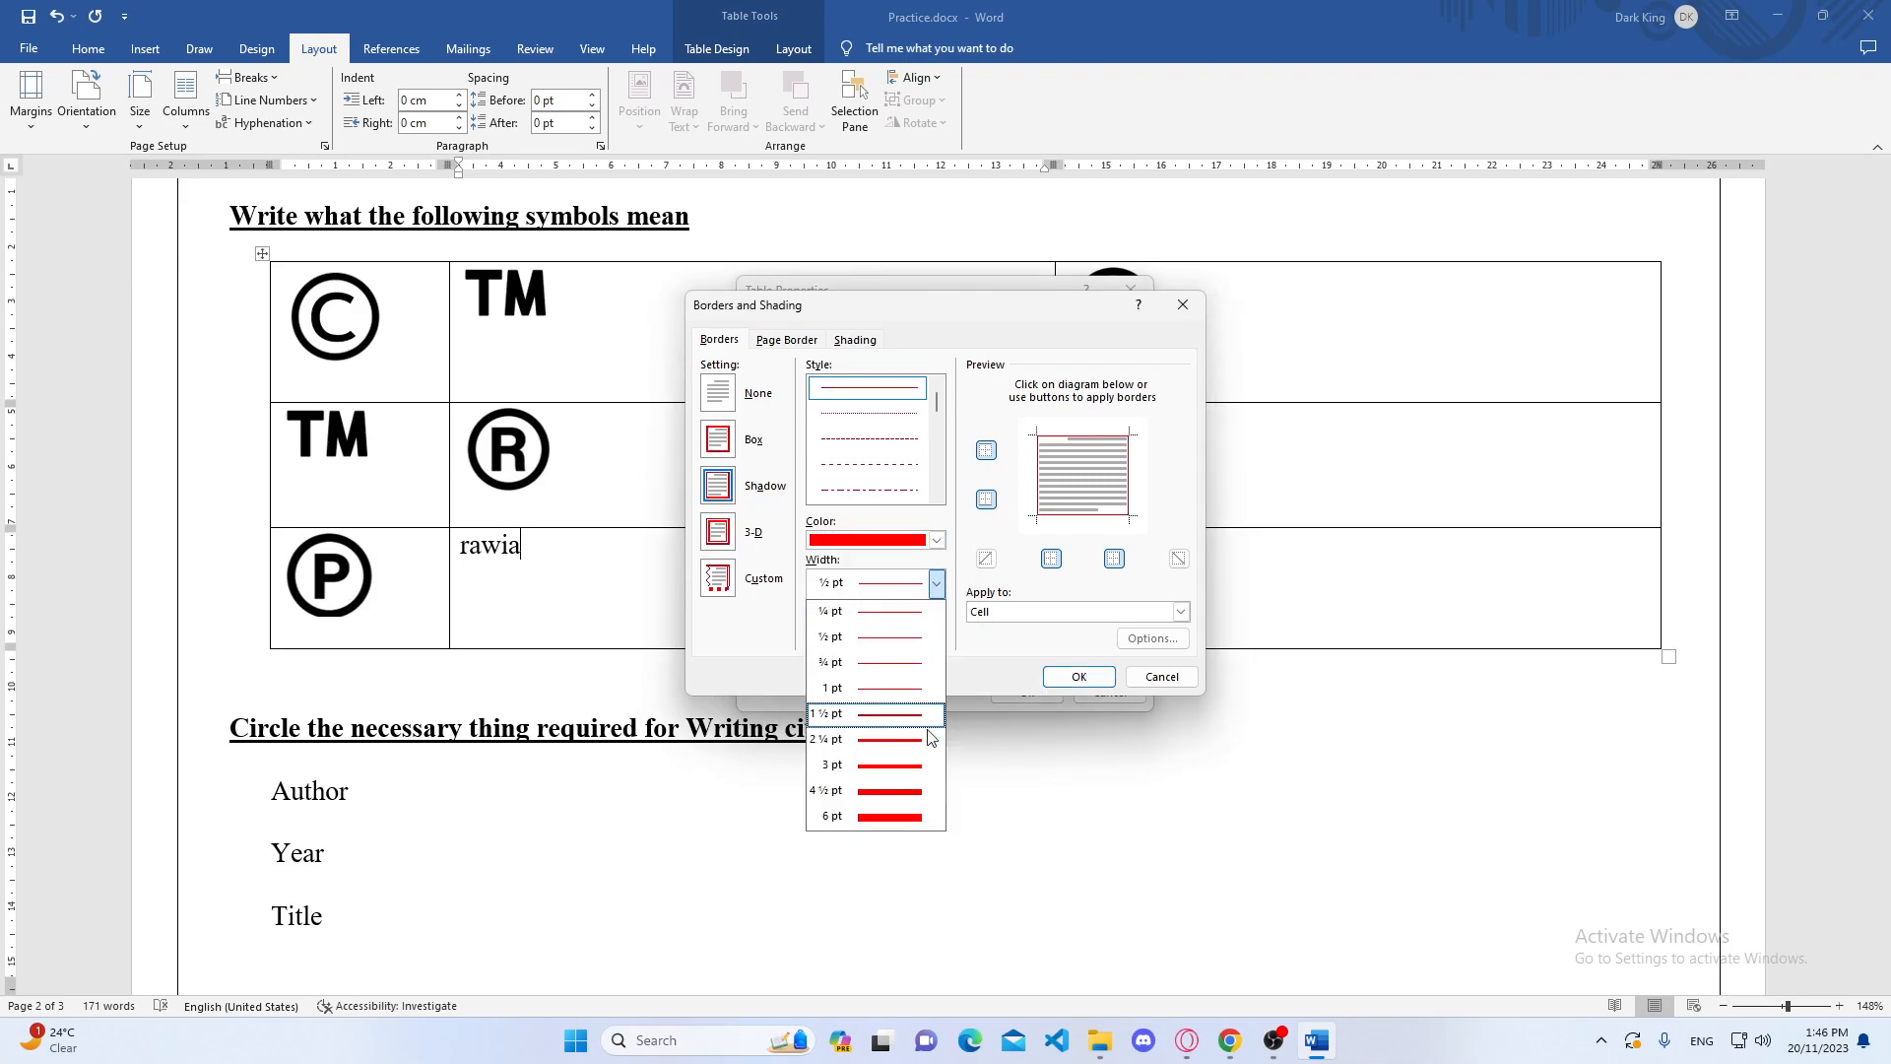
{"action": "left_click", "coordinate": [853, 818]}
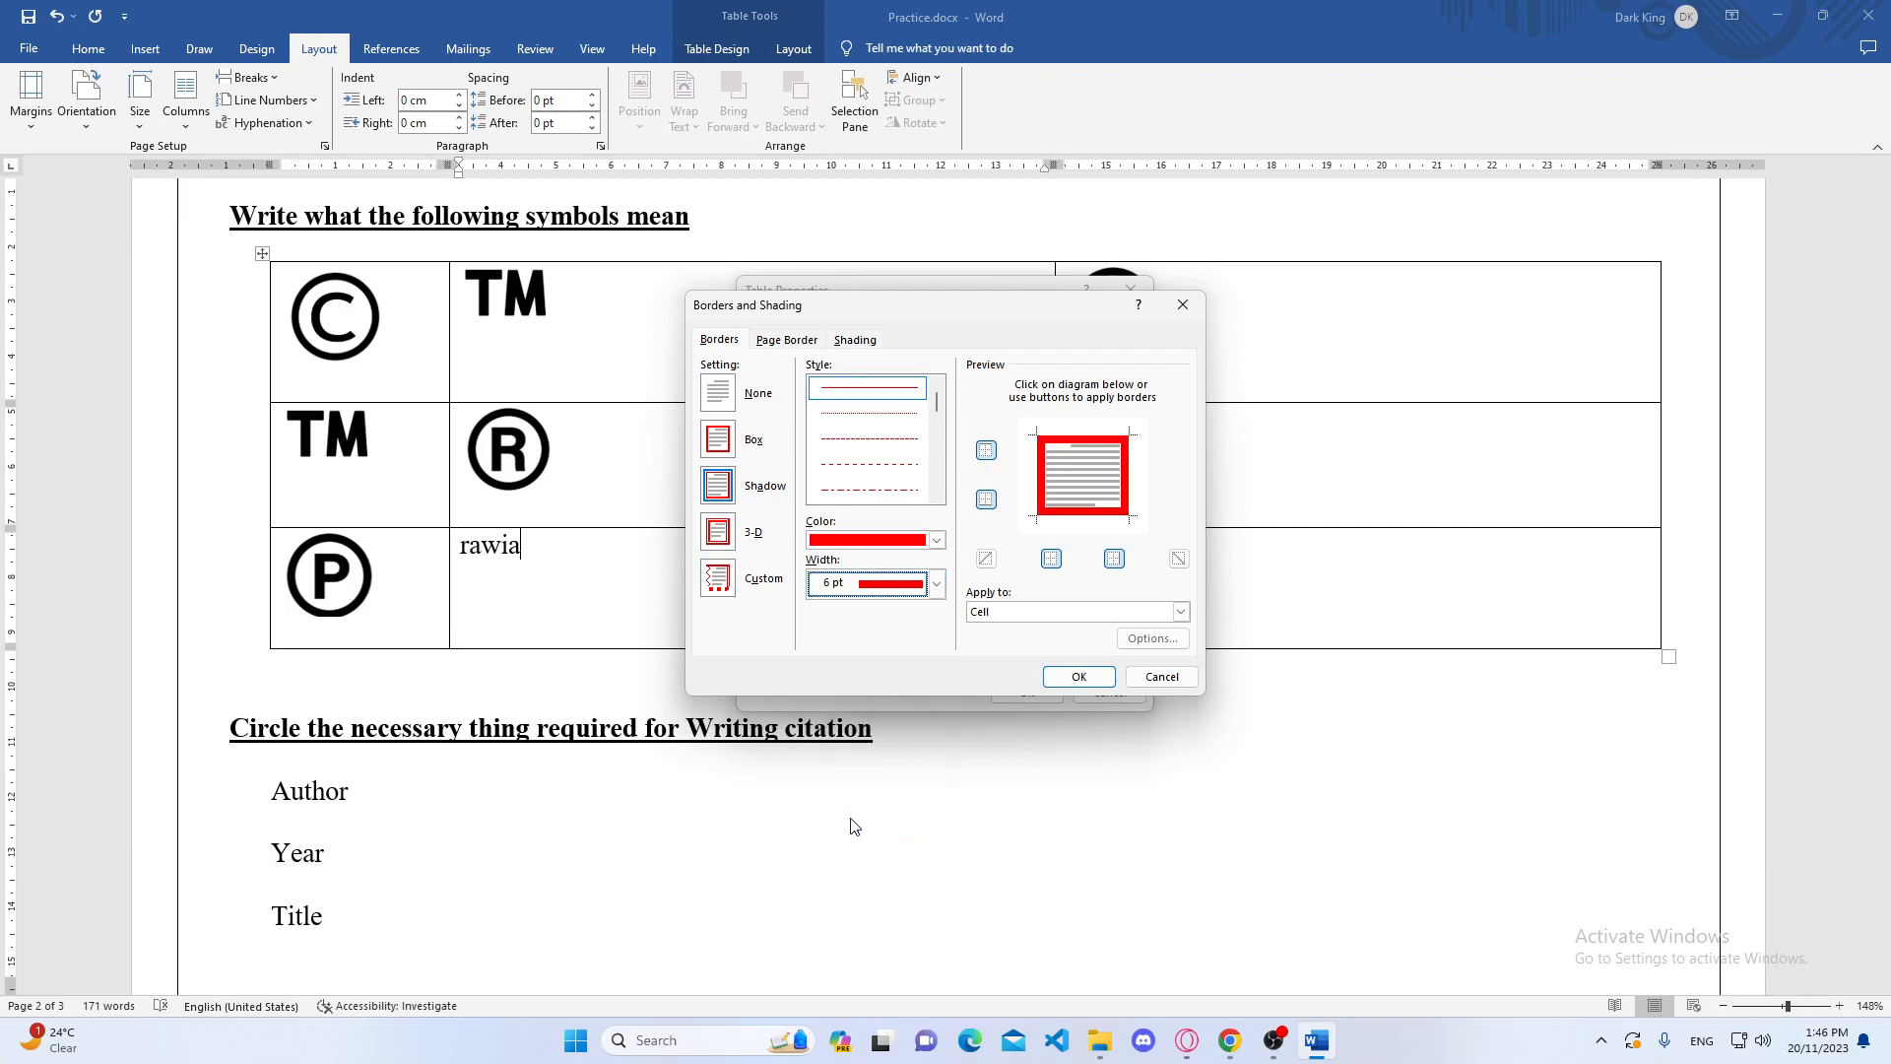
{"action": "left_click", "coordinate": [1072, 677]}
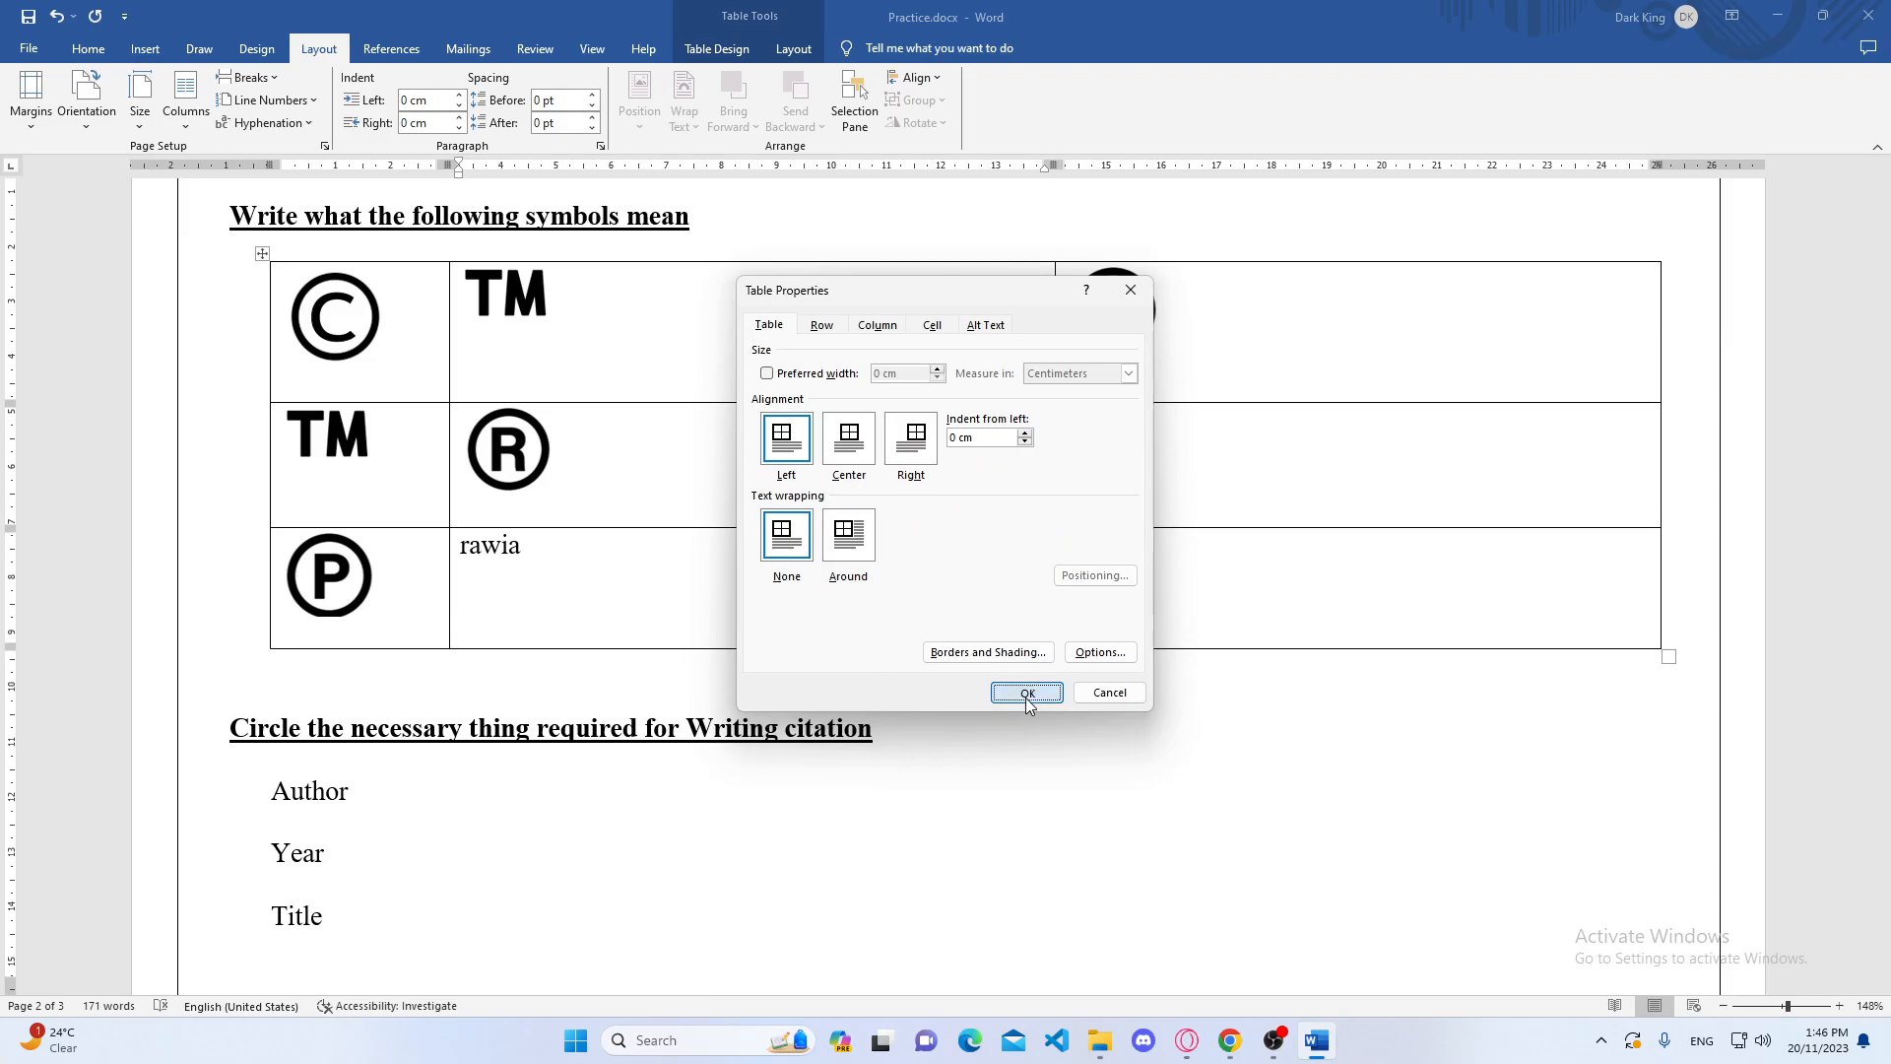
{"action": "left_click", "coordinate": [1026, 693]}
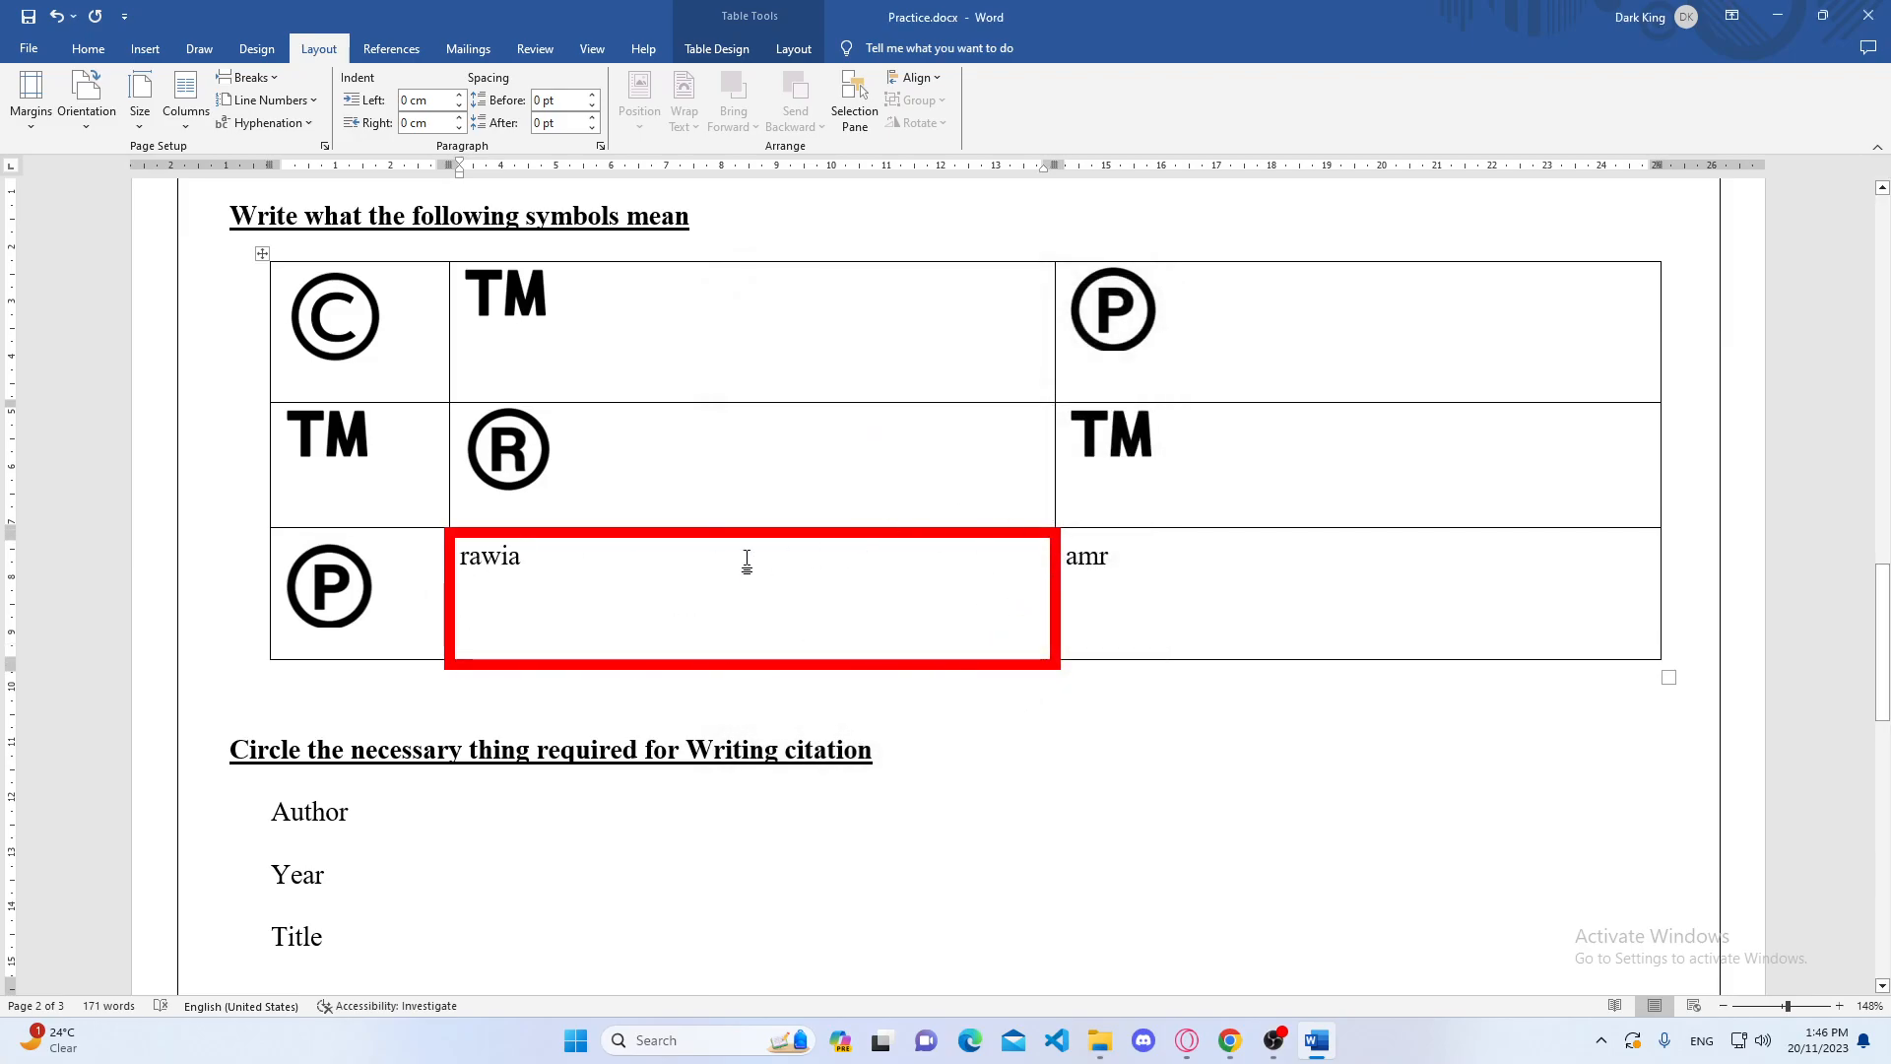
- Choose a dark blue theme color as the shading fill for the middle cell of the symbols table's last row
{"action": "right_click", "coordinate": [715, 604]}
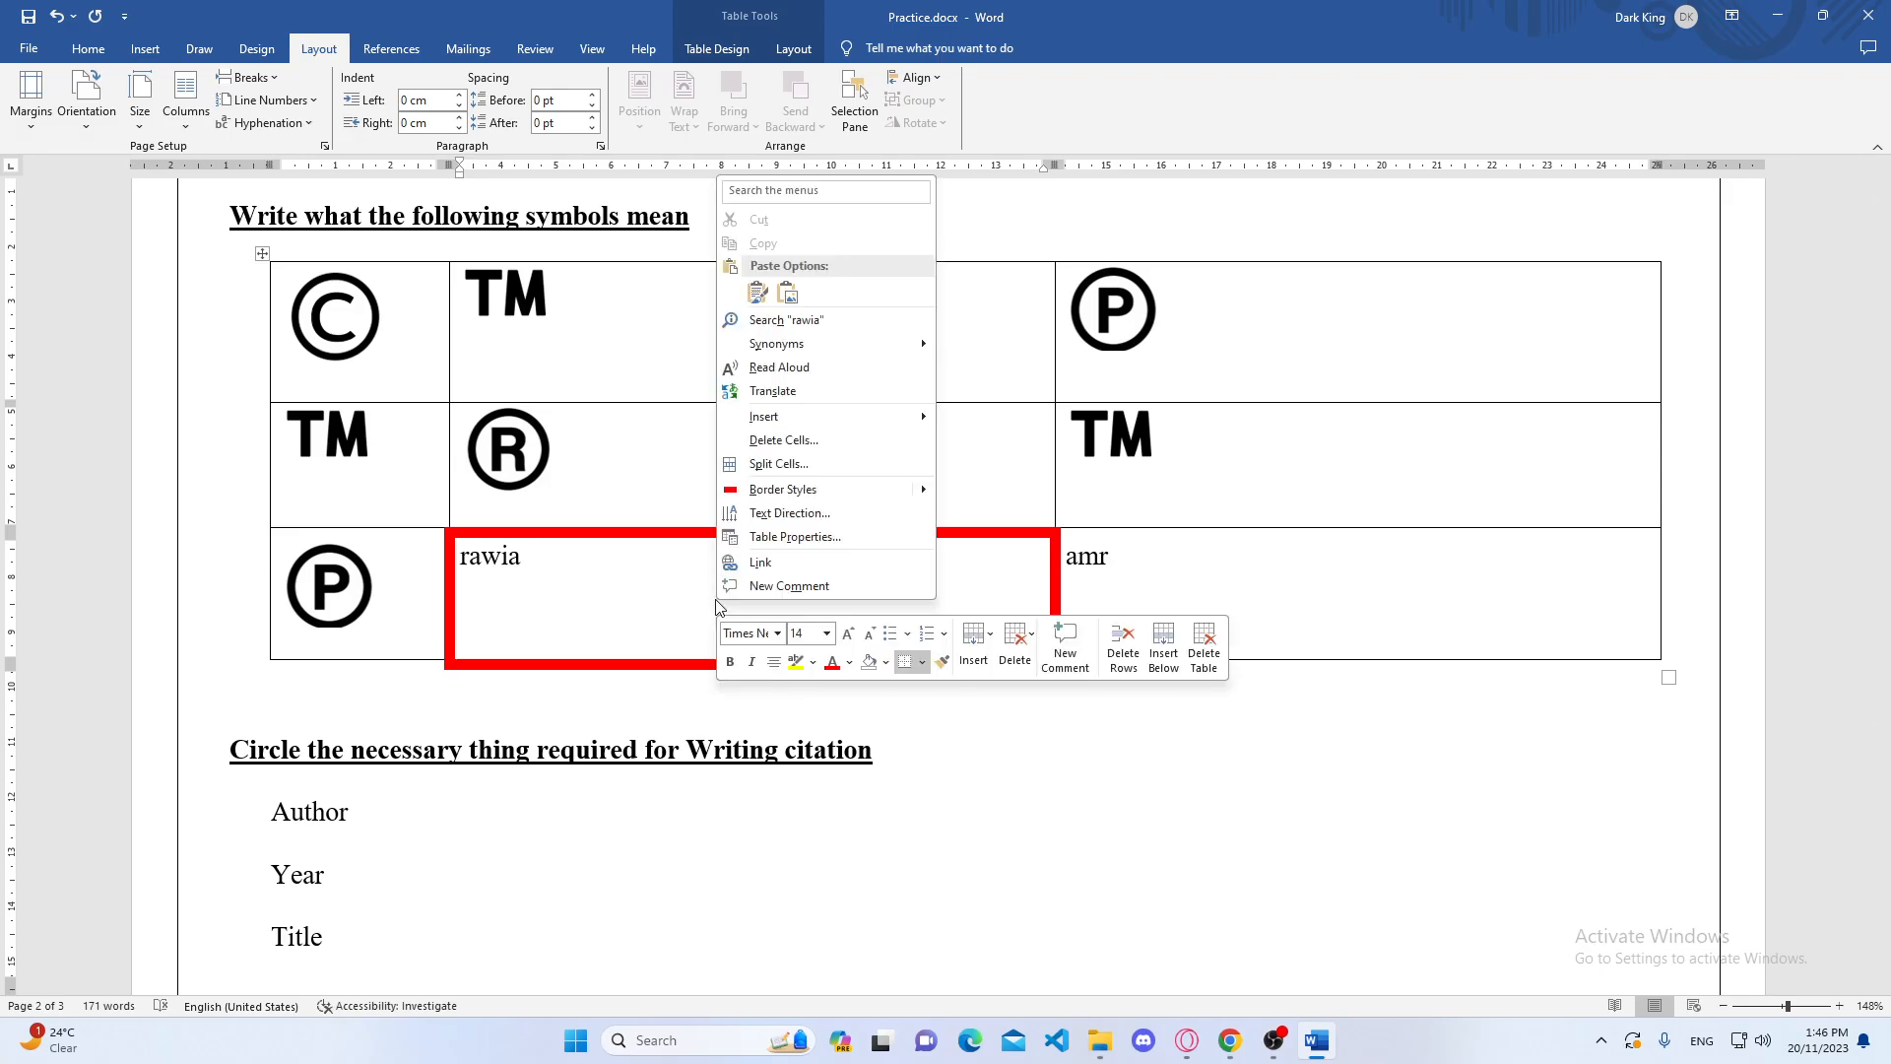
{"action": "left_click", "coordinate": [611, 579]}
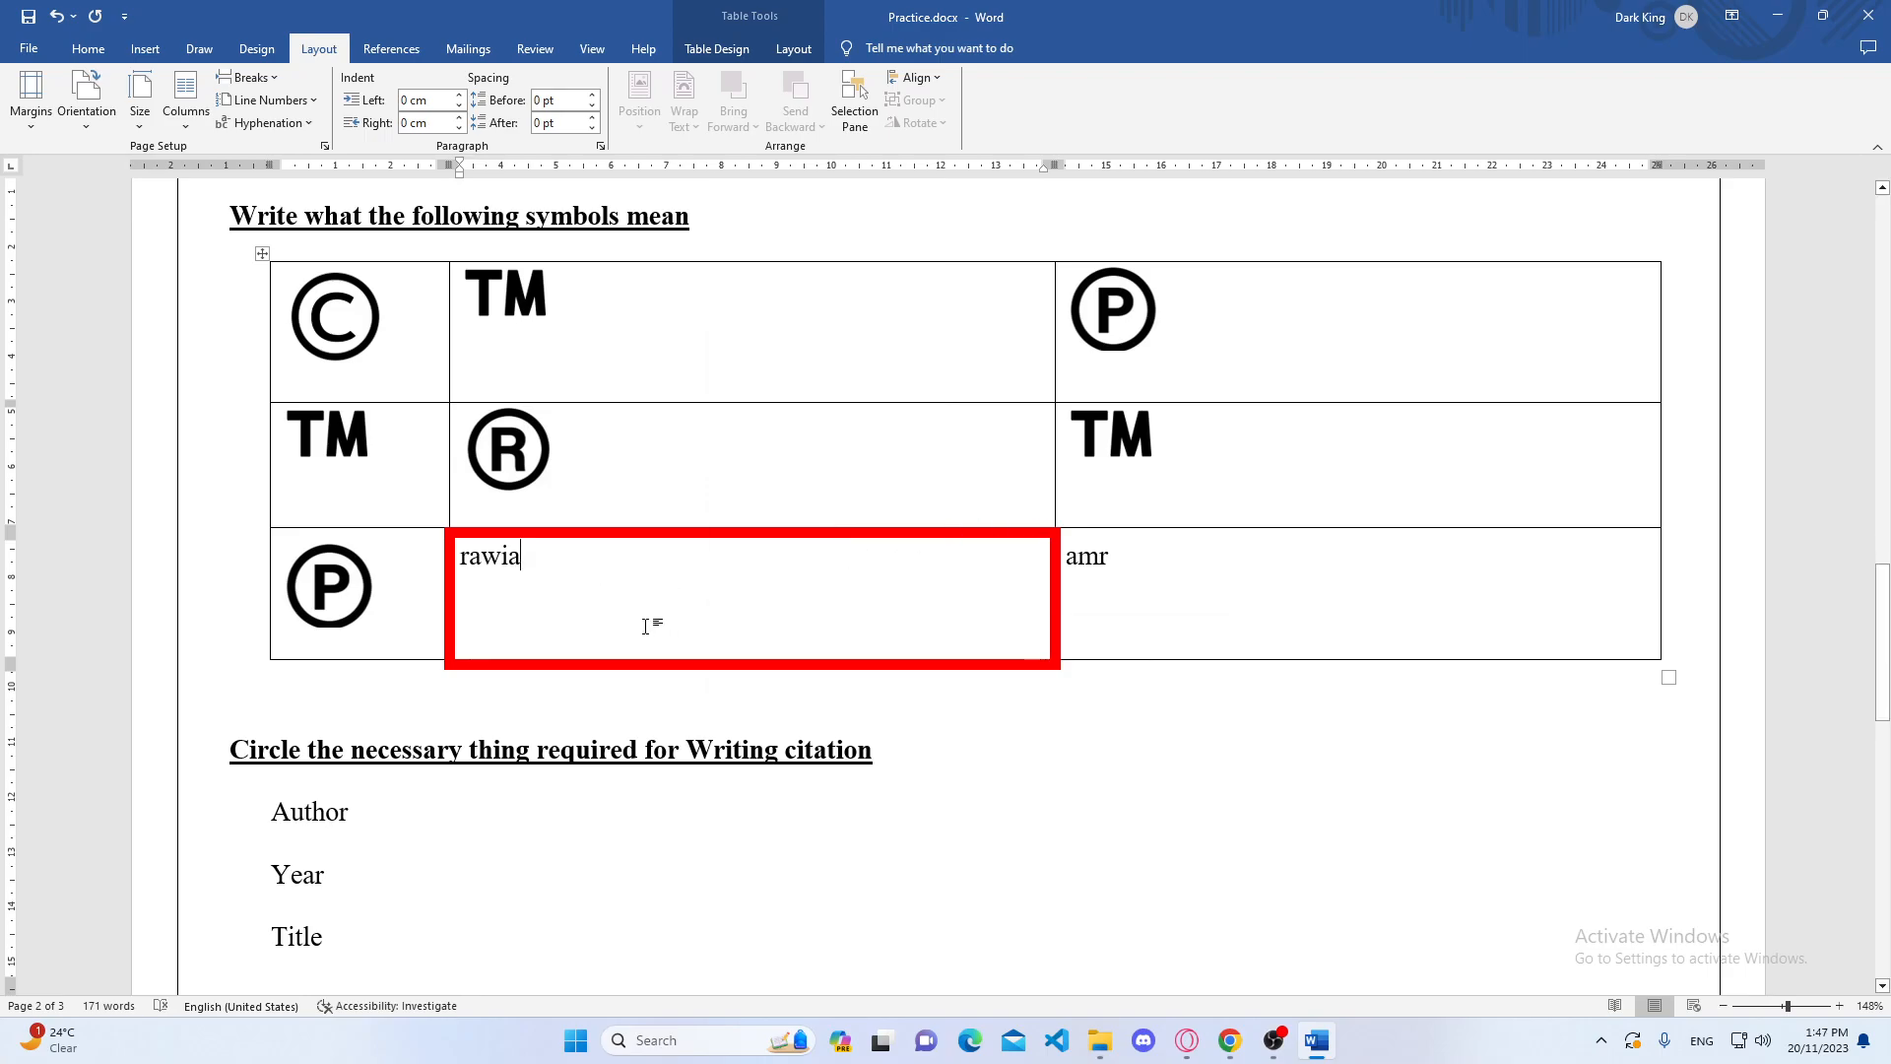
{"action": "right_click", "coordinate": [670, 586]}
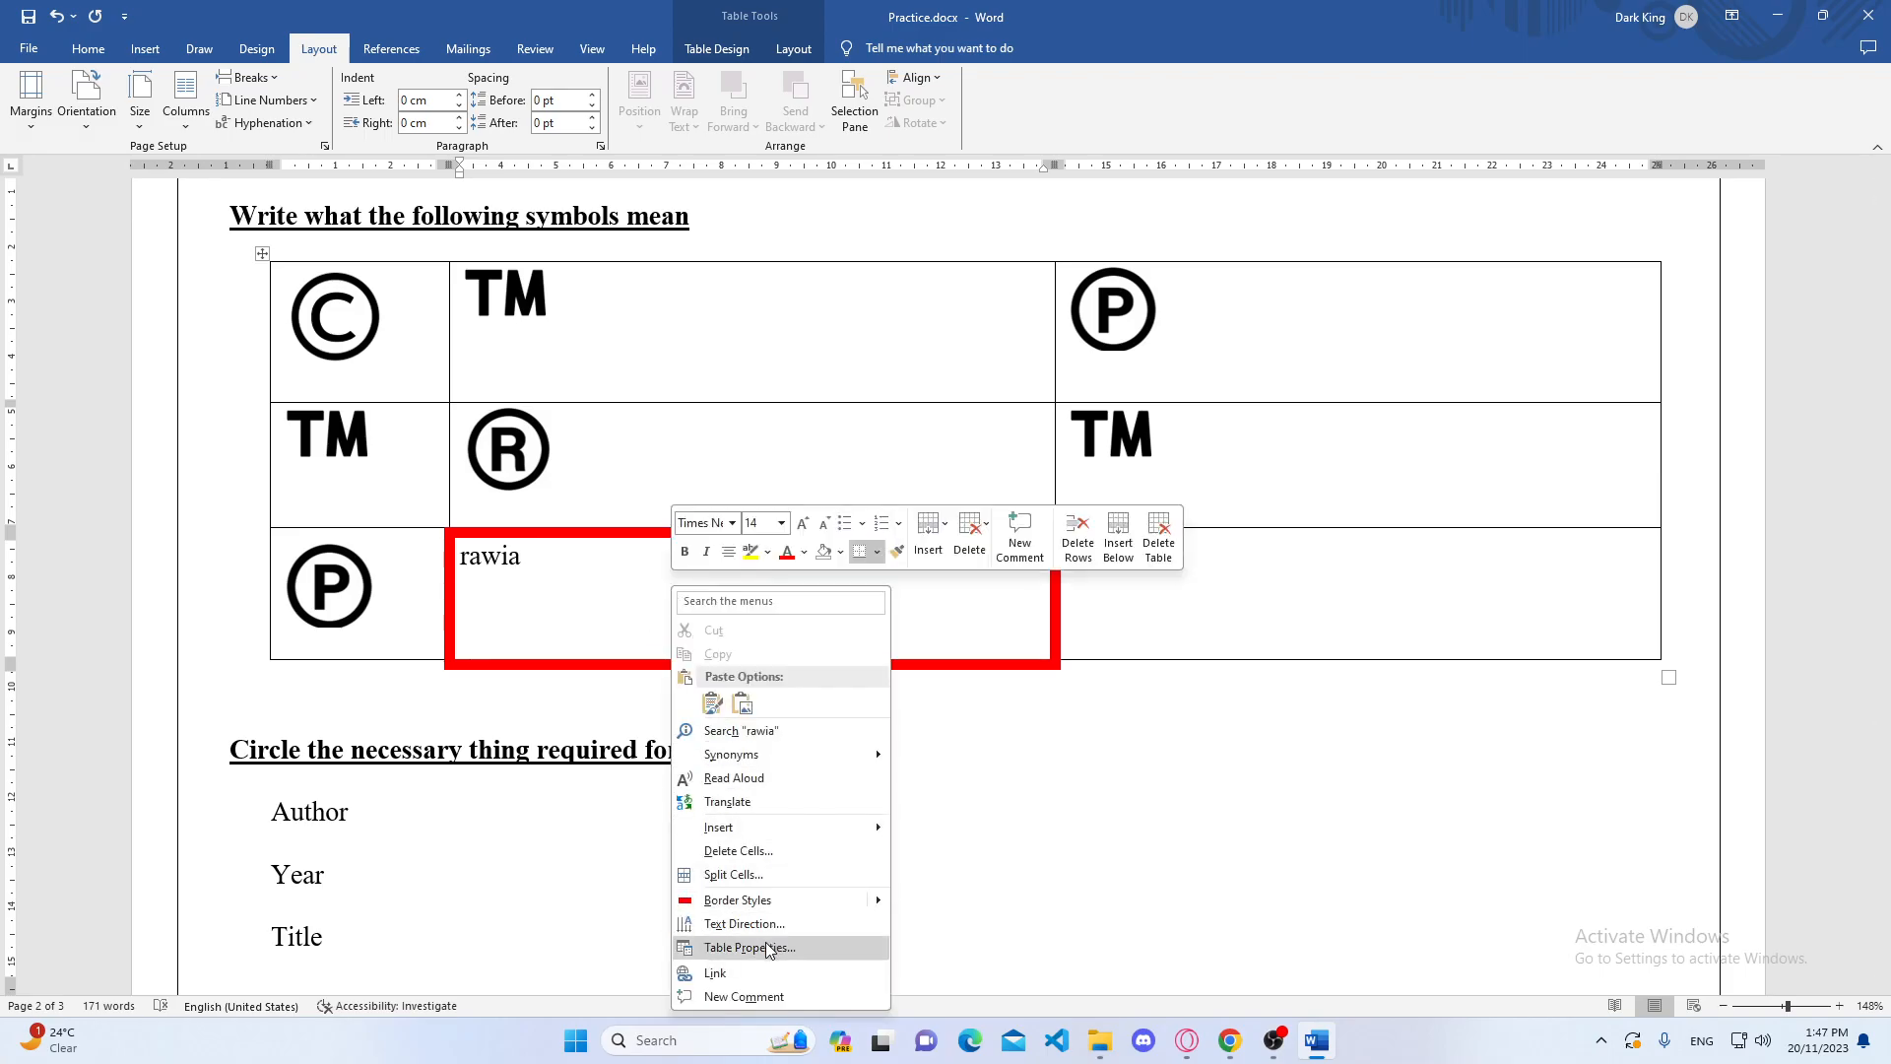
{"action": "left_click", "coordinate": [769, 947]}
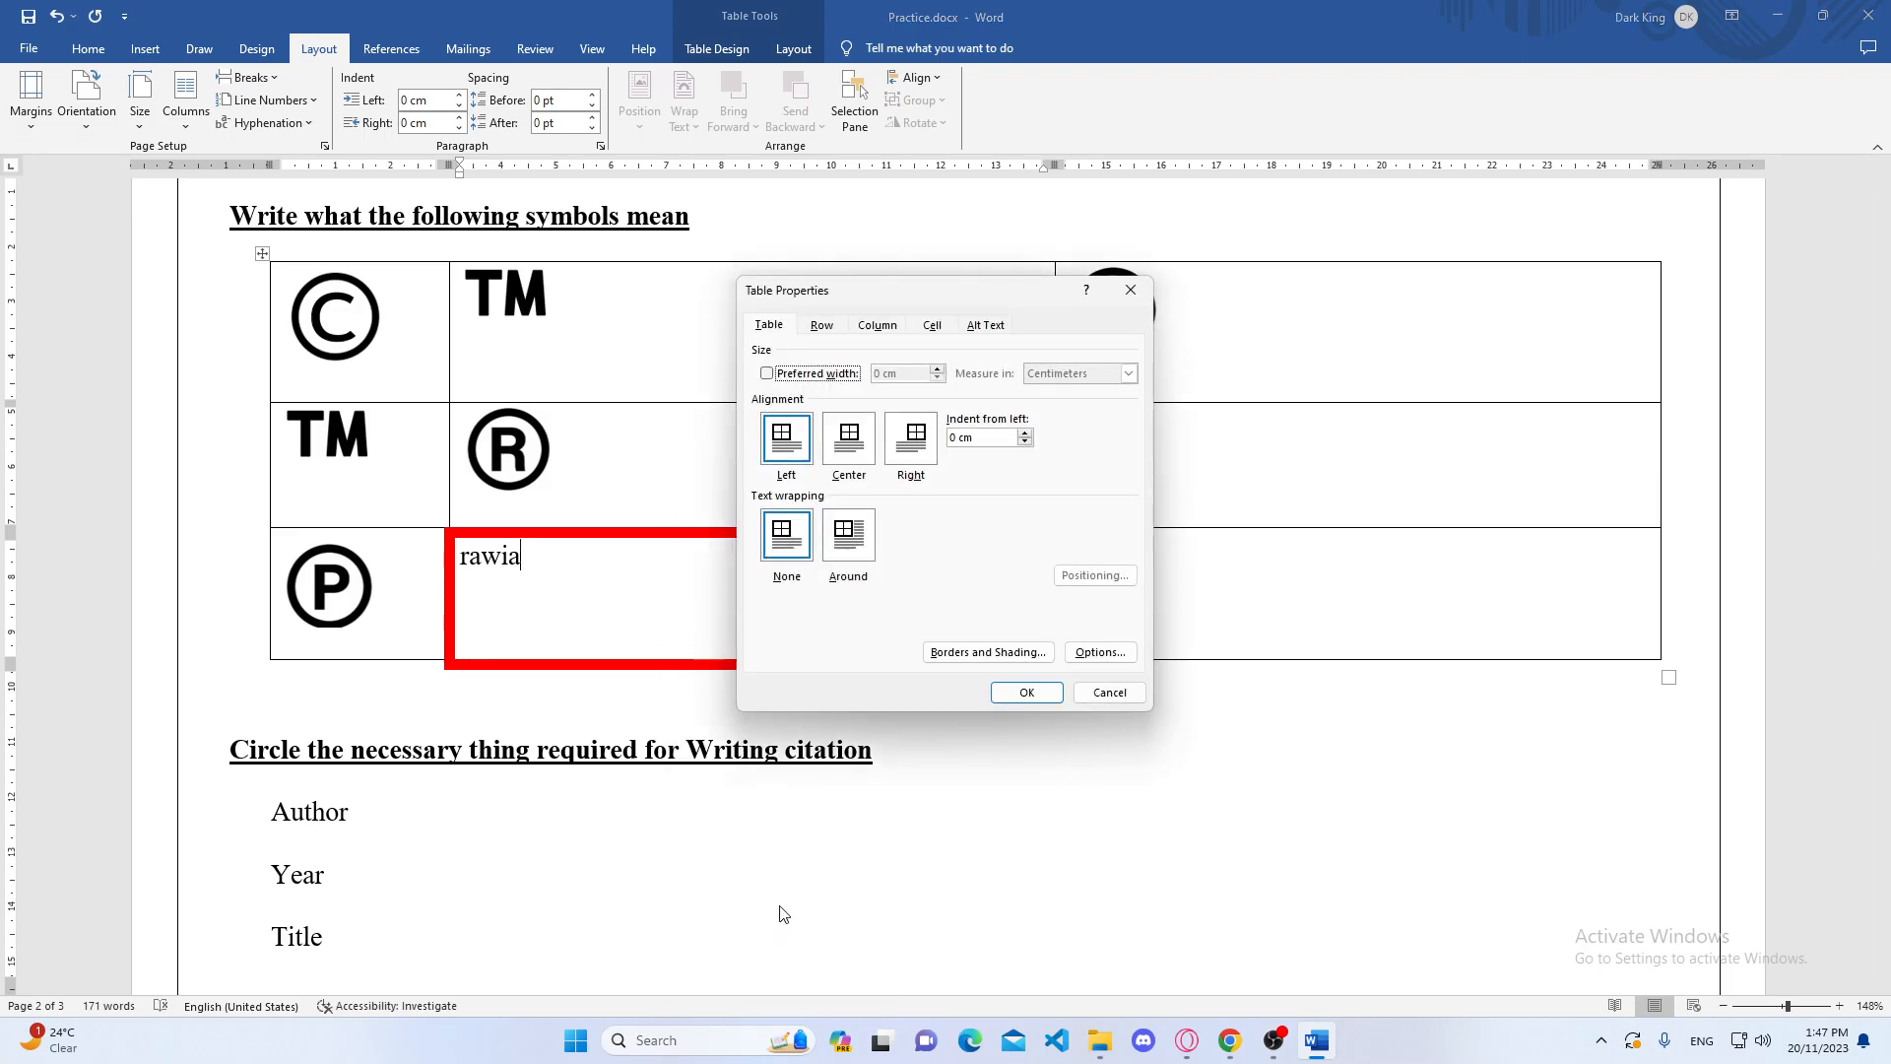
{"action": "left_click", "coordinate": [960, 654]}
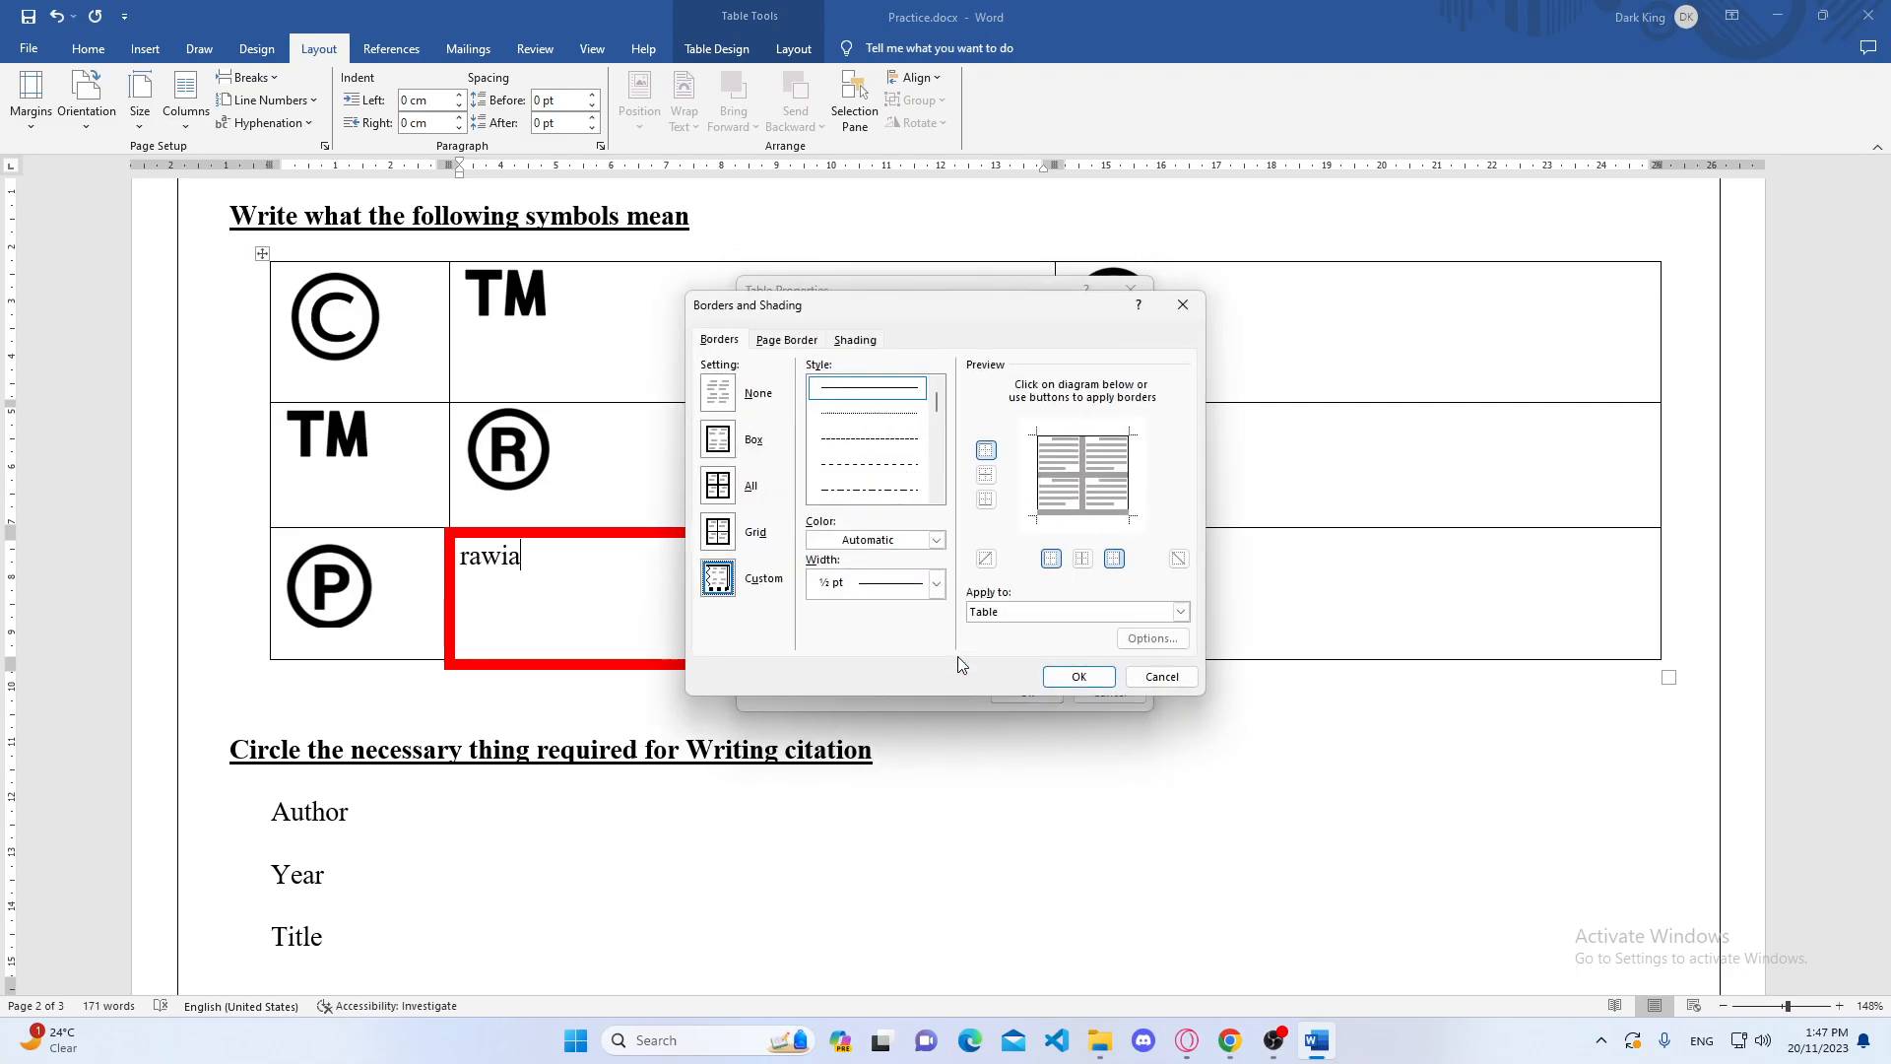
{"action": "left_click", "coordinate": [854, 341]}
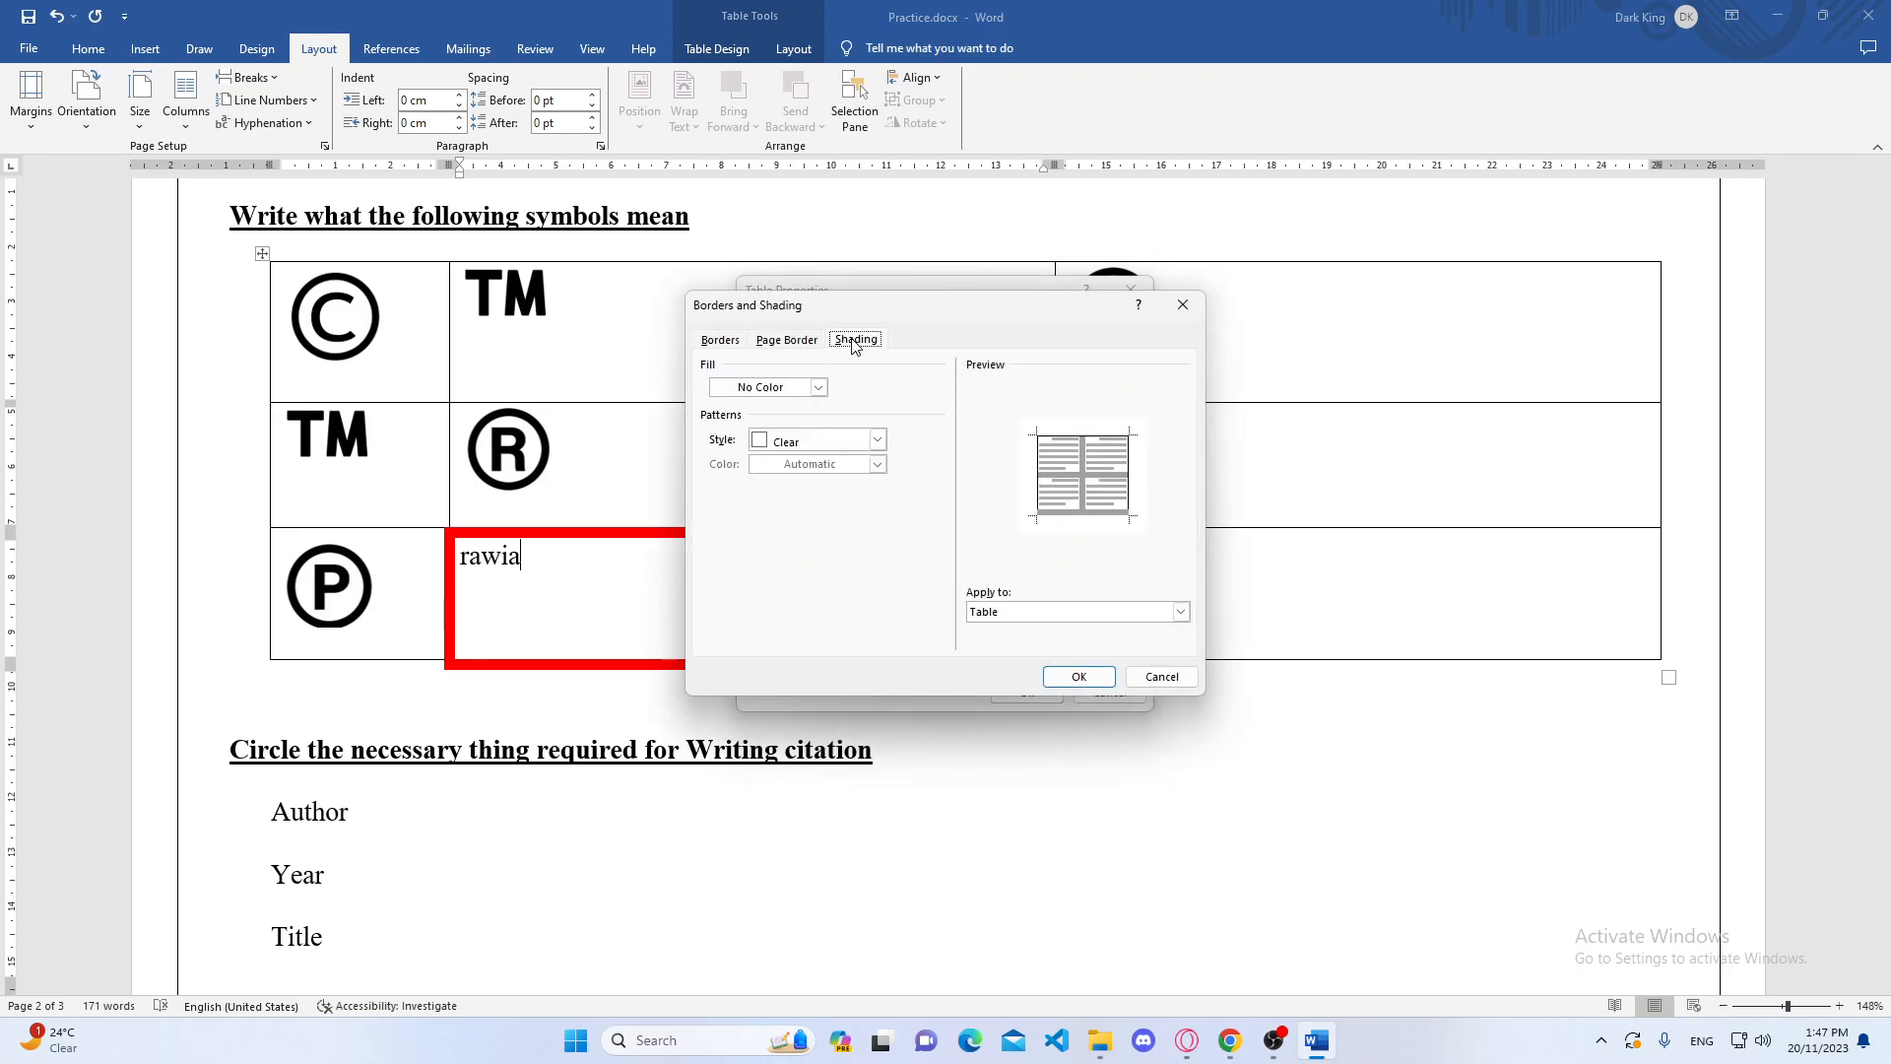
{"action": "left_click", "coordinate": [713, 343]}
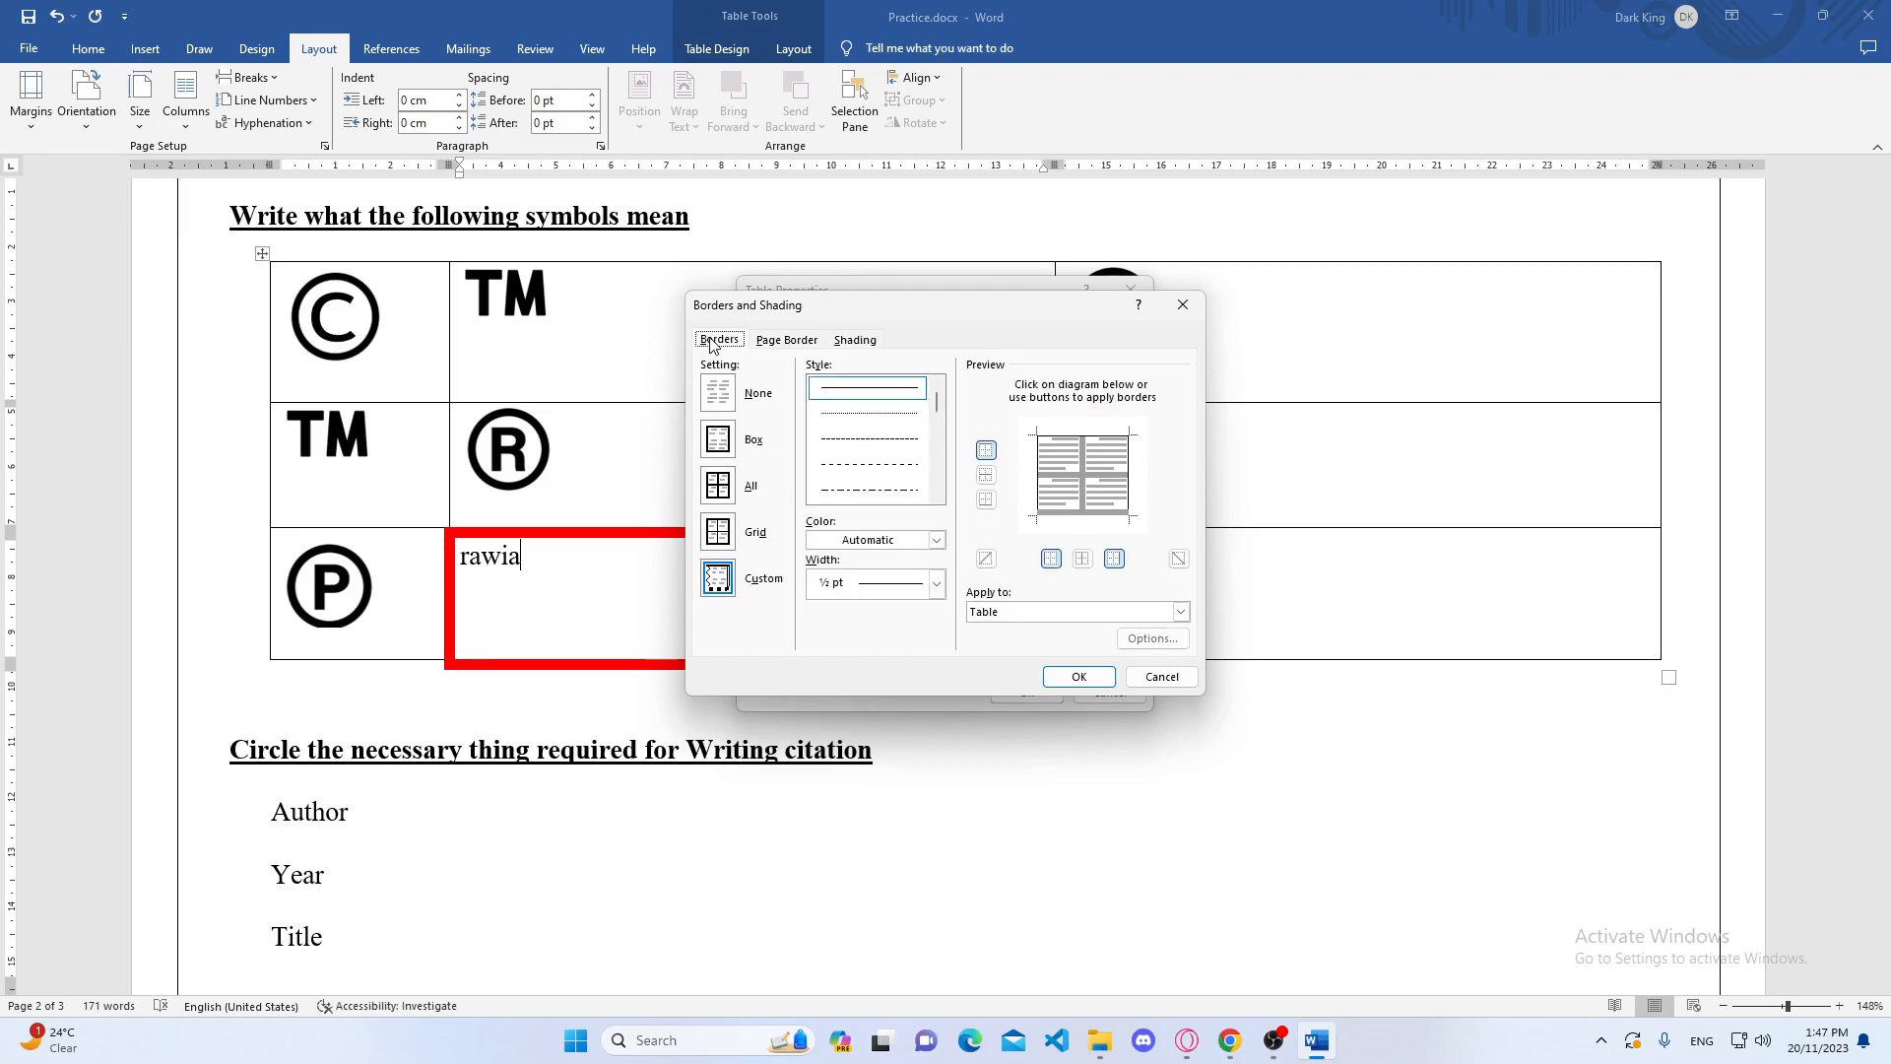
{"action": "left_click", "coordinate": [860, 341]}
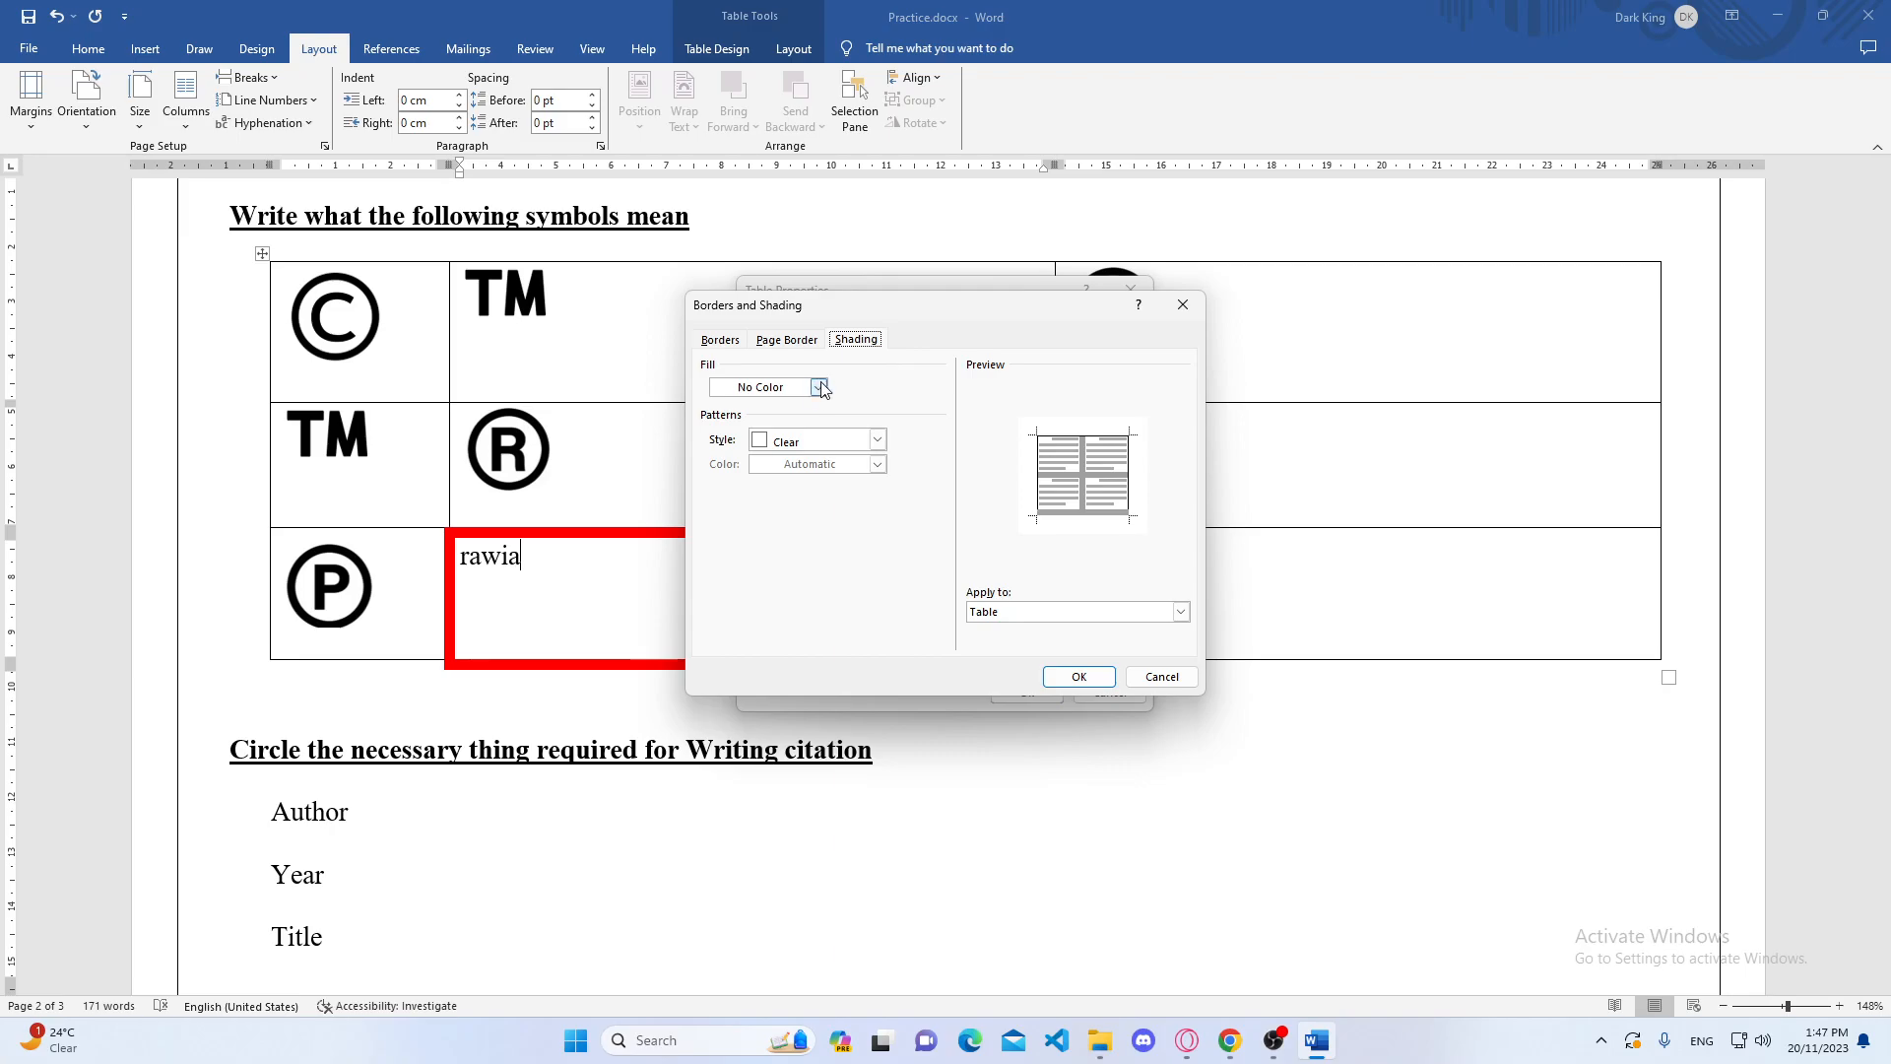
{"action": "left_click", "coordinate": [819, 388]}
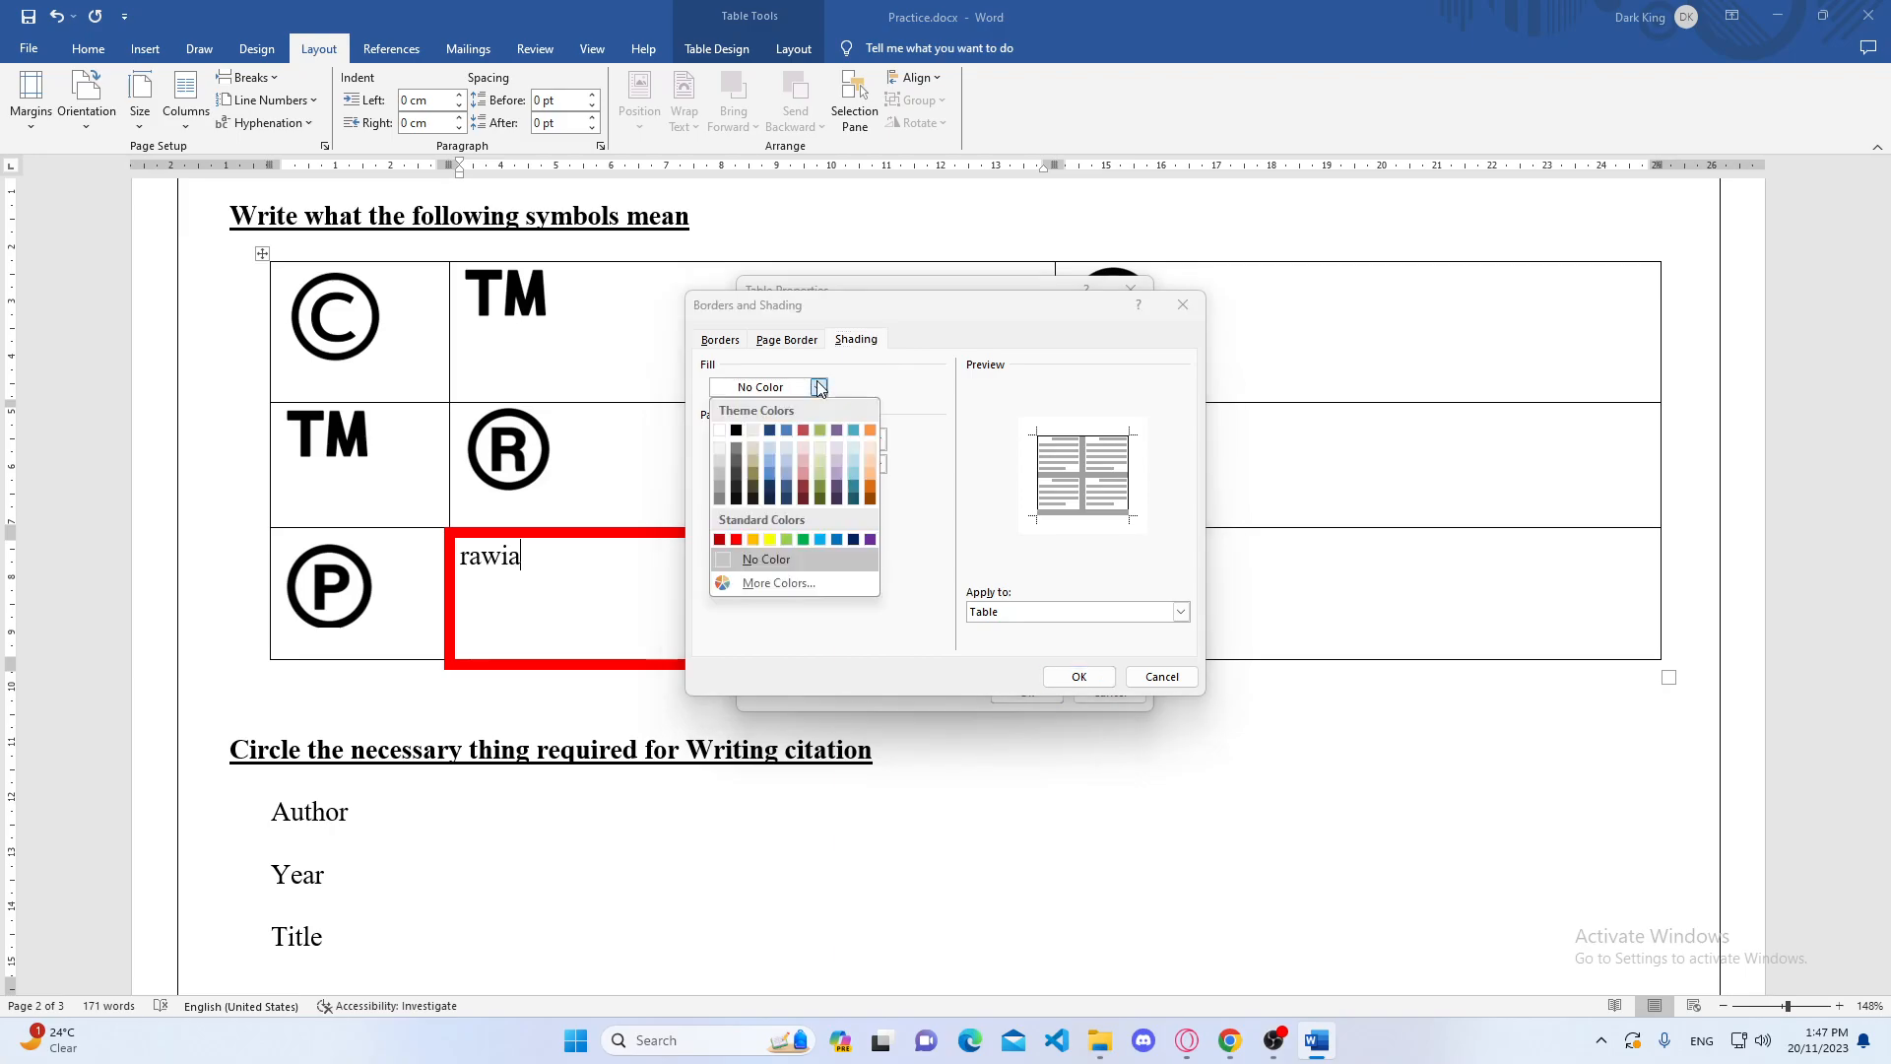
{"action": "left_click", "coordinate": [770, 432]}
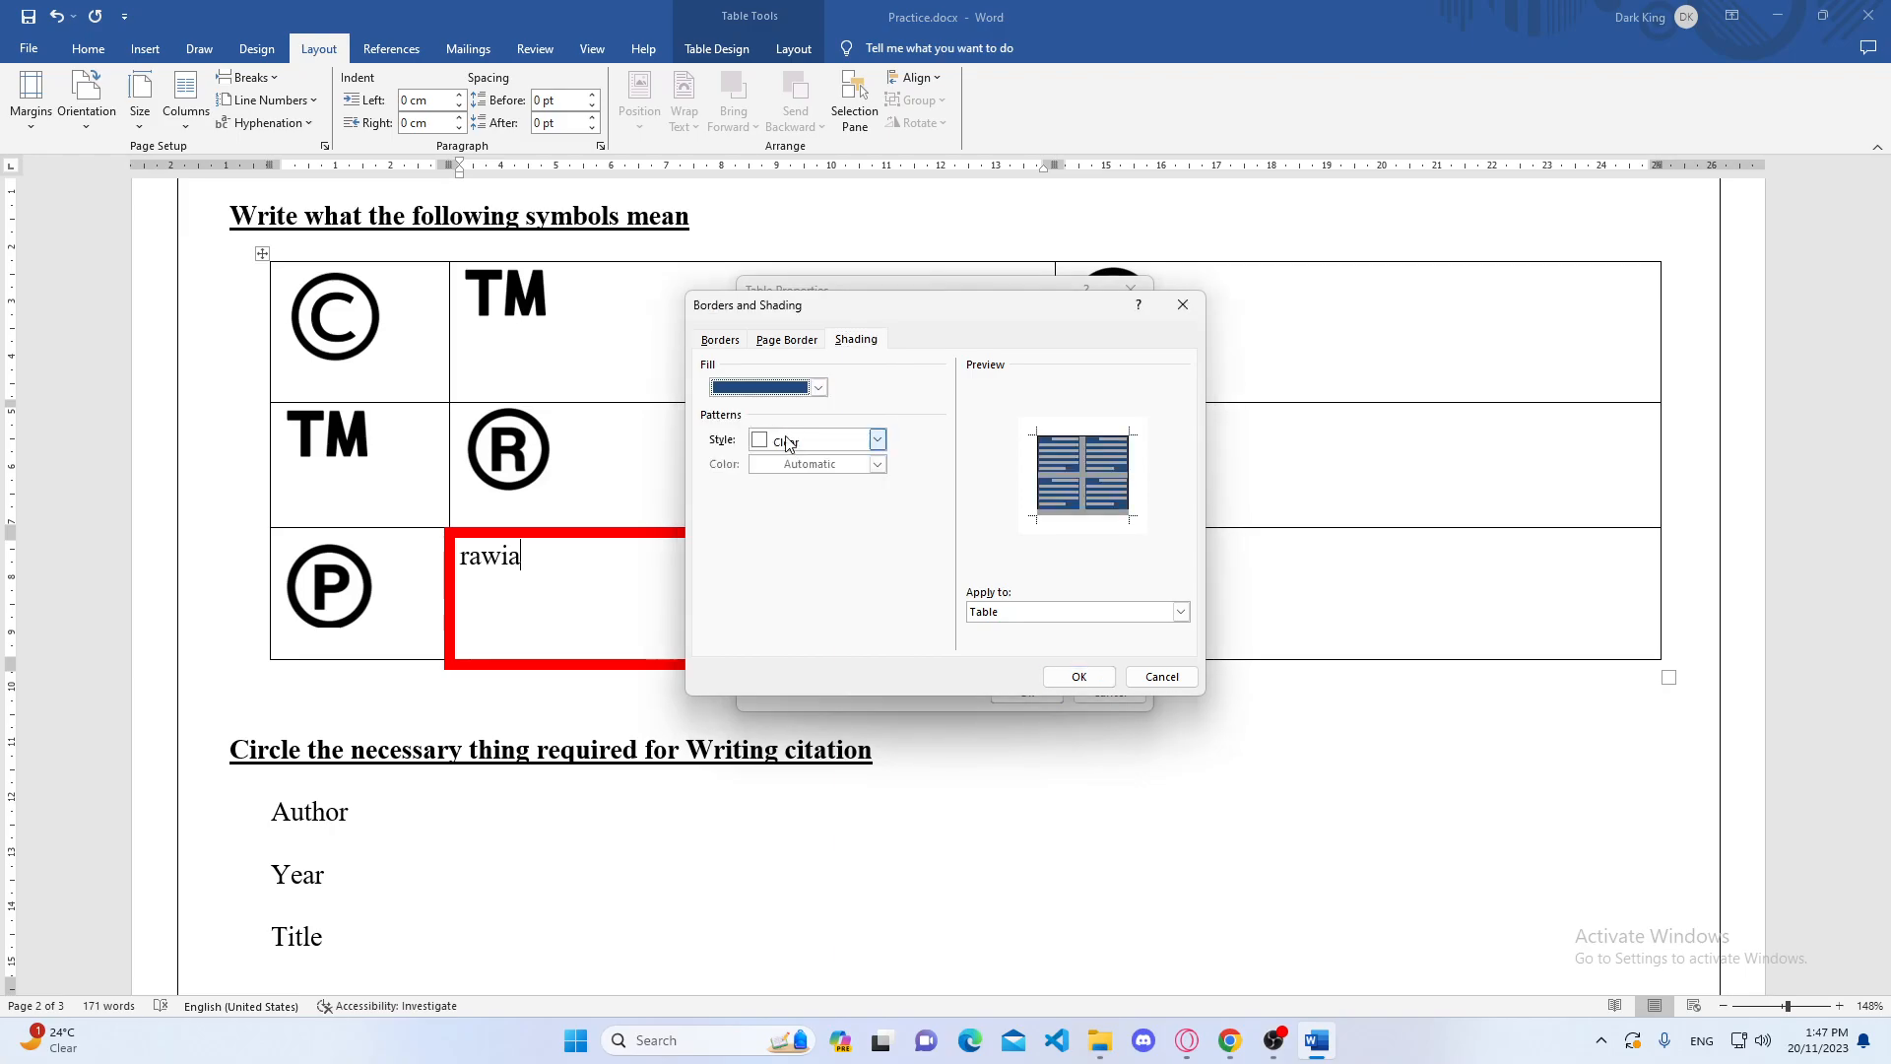
- Set the shading pattern style to 10% and apply the shading to the red-bordered cell only
{"action": "left_click", "coordinate": [877, 441]}
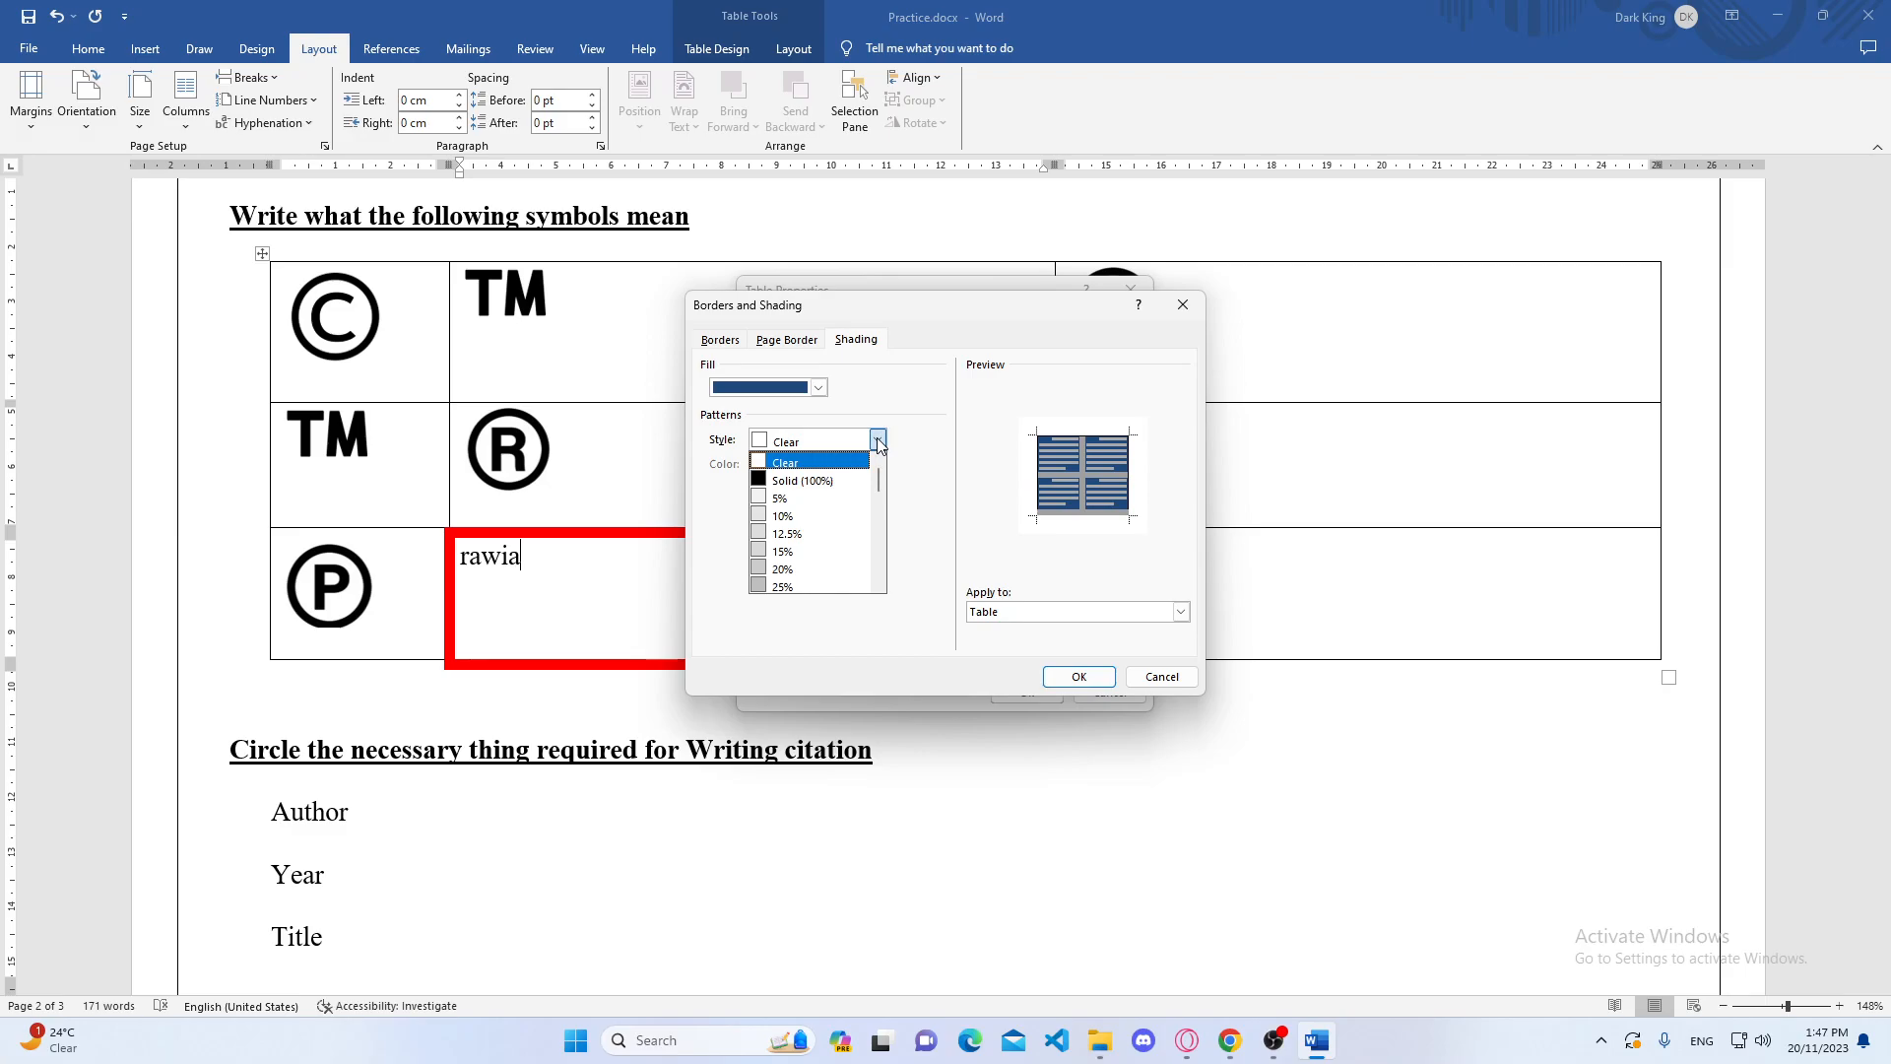
{"action": "left_click", "coordinate": [781, 515]}
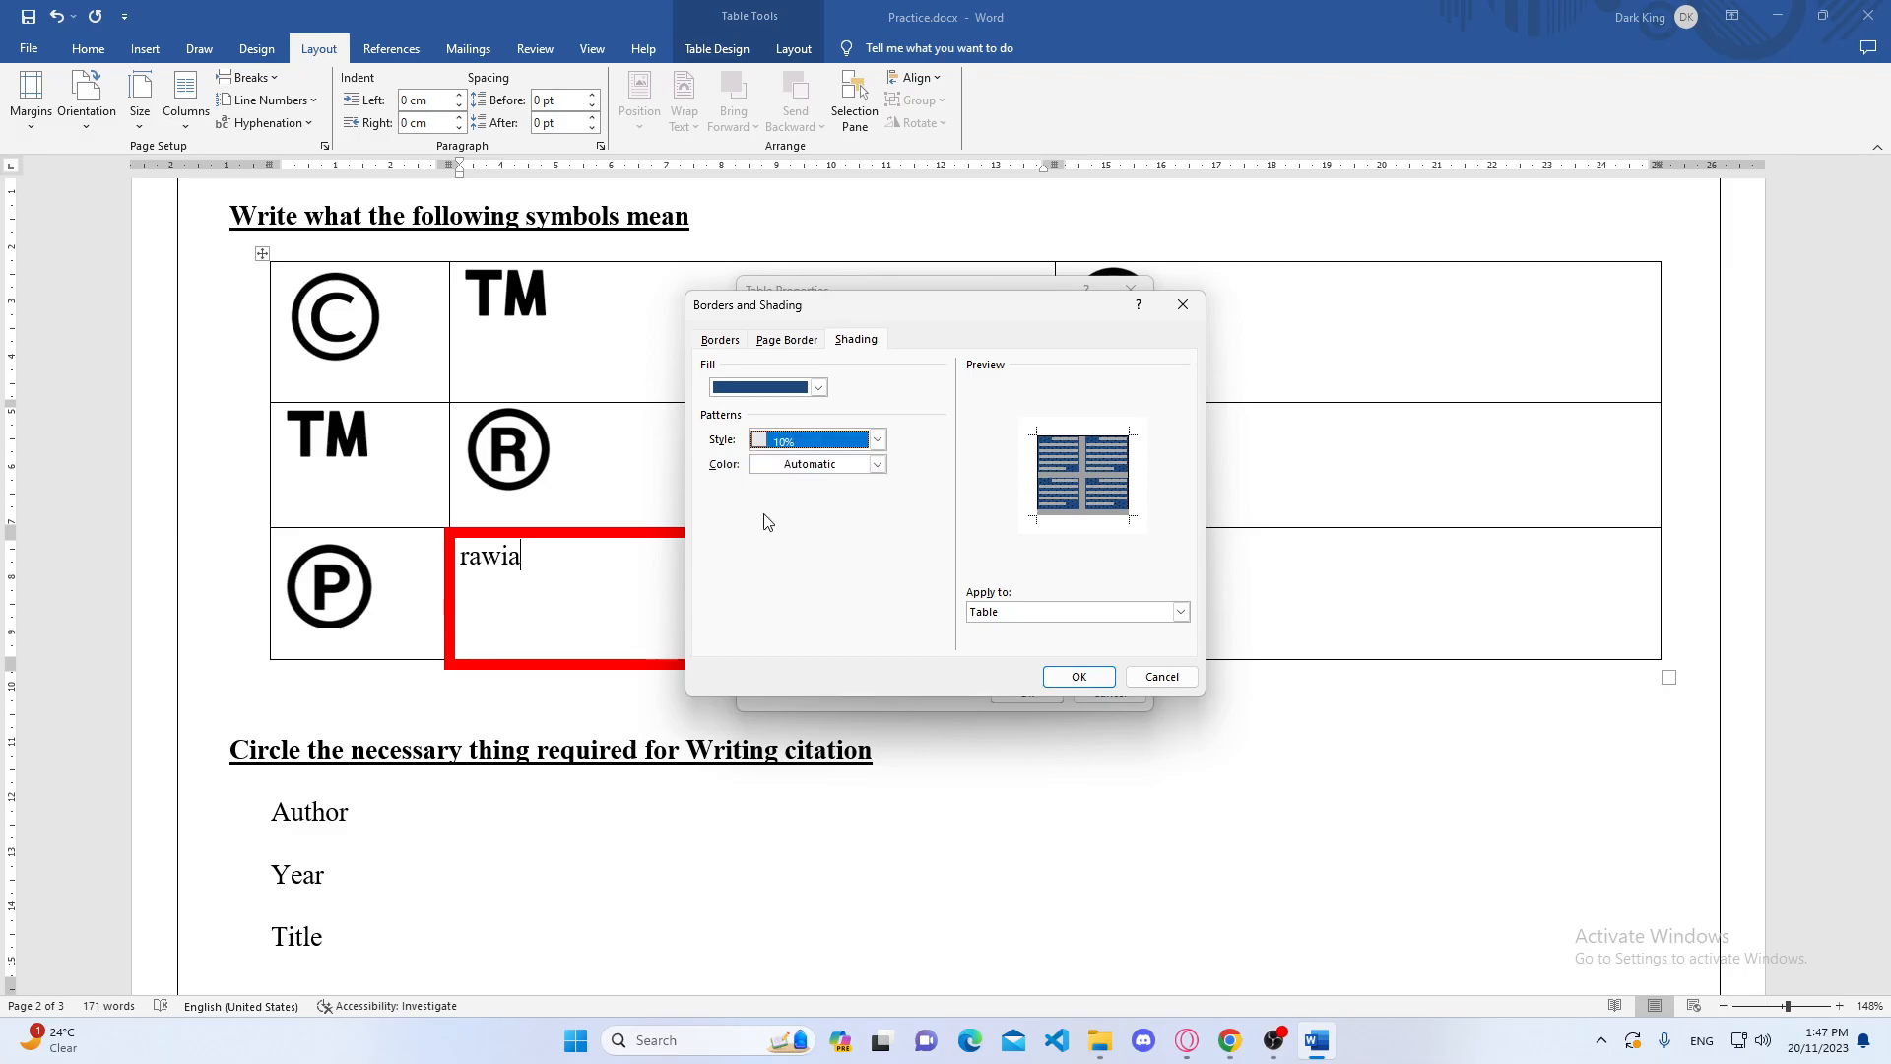
{"action": "left_click", "coordinate": [1185, 612]}
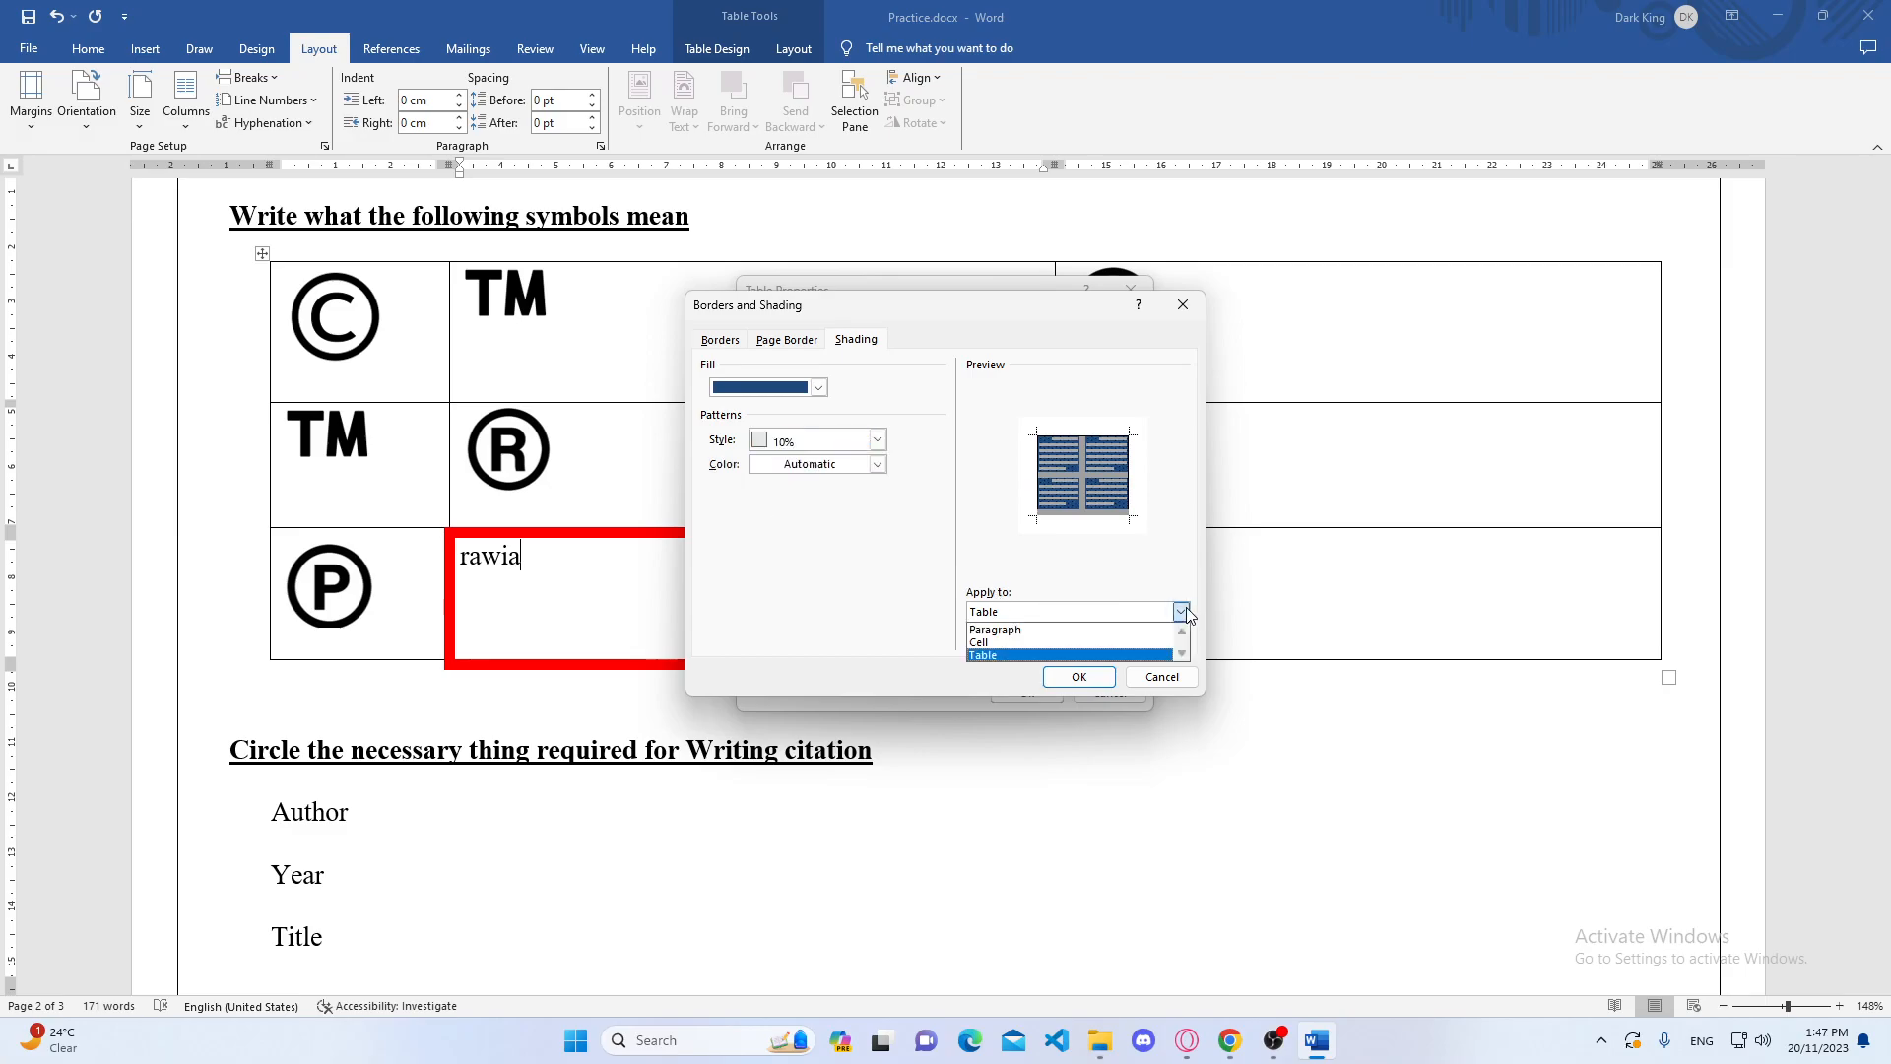
{"action": "left_click", "coordinate": [997, 648]}
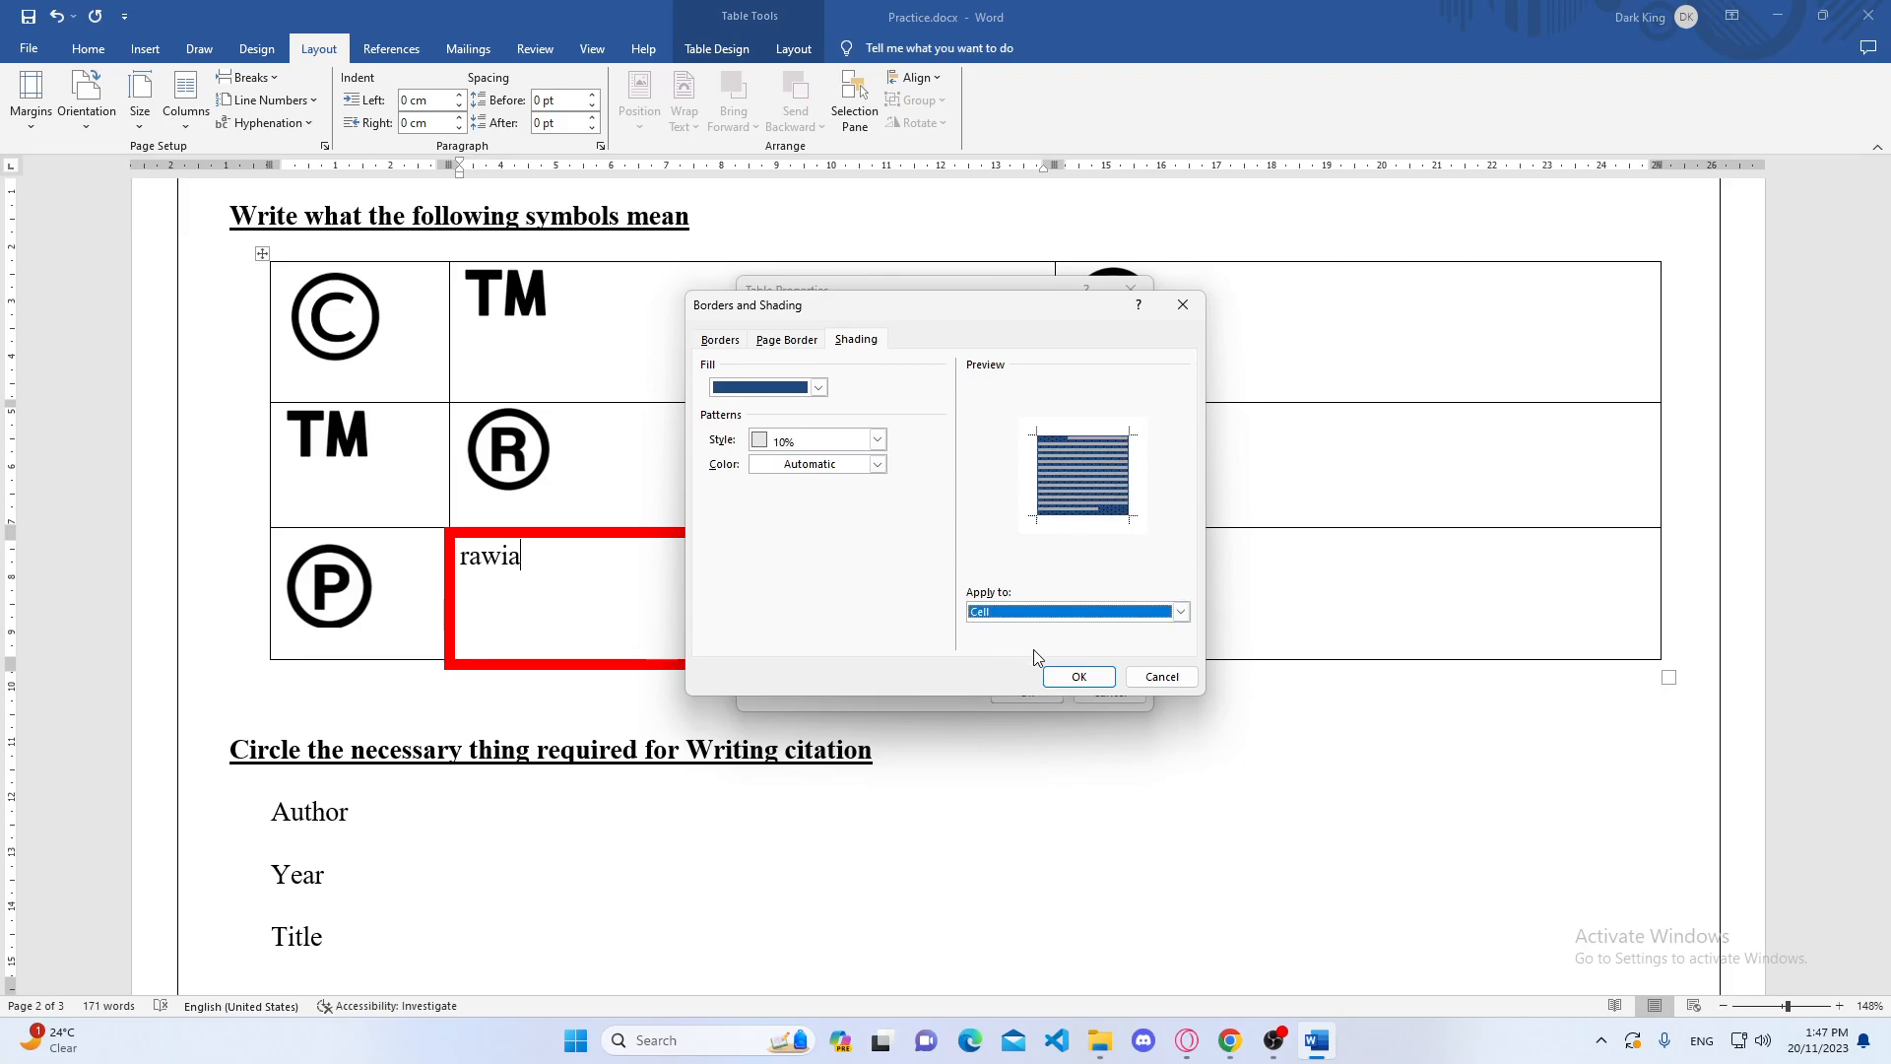
{"action": "left_click", "coordinate": [1080, 677]}
{"action": "left_click", "coordinate": [1038, 690]}
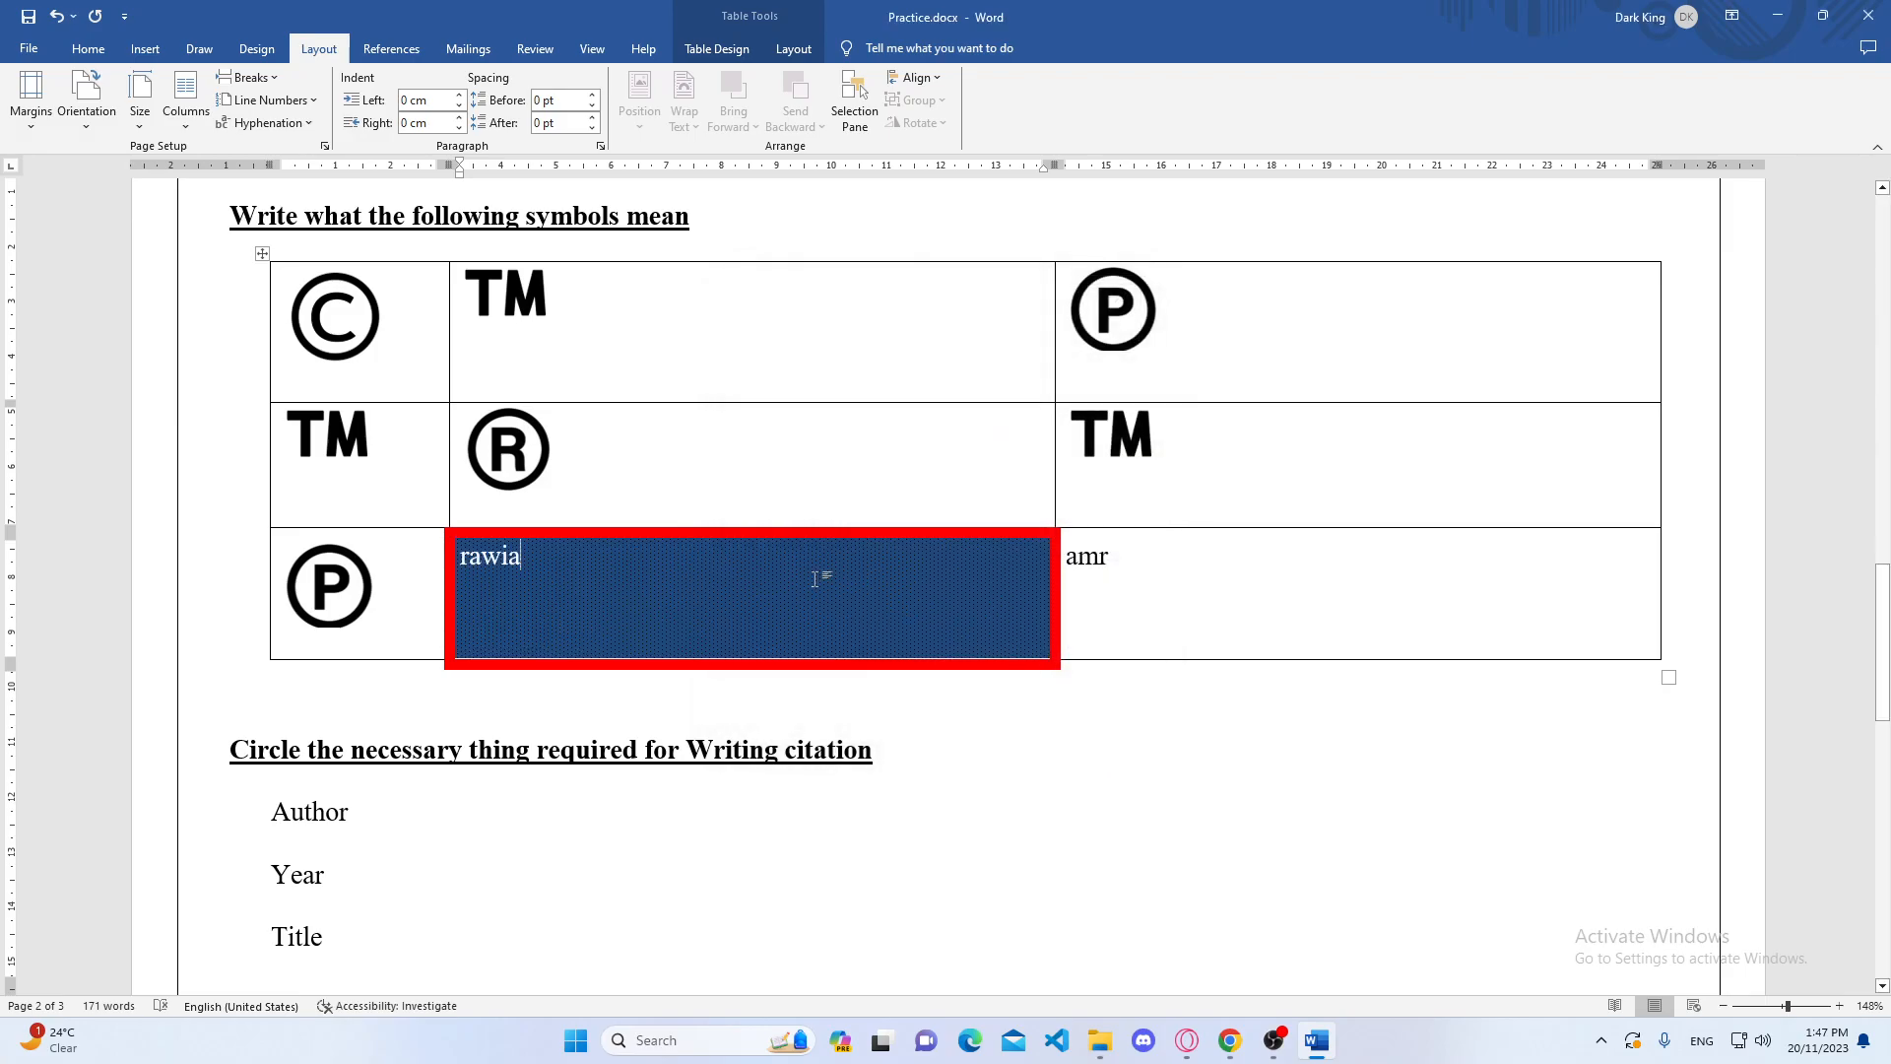
- Shade the whole symbols table with the dark blue theme color and a 5% pattern style
{"action": "right_click", "coordinate": [816, 579]}
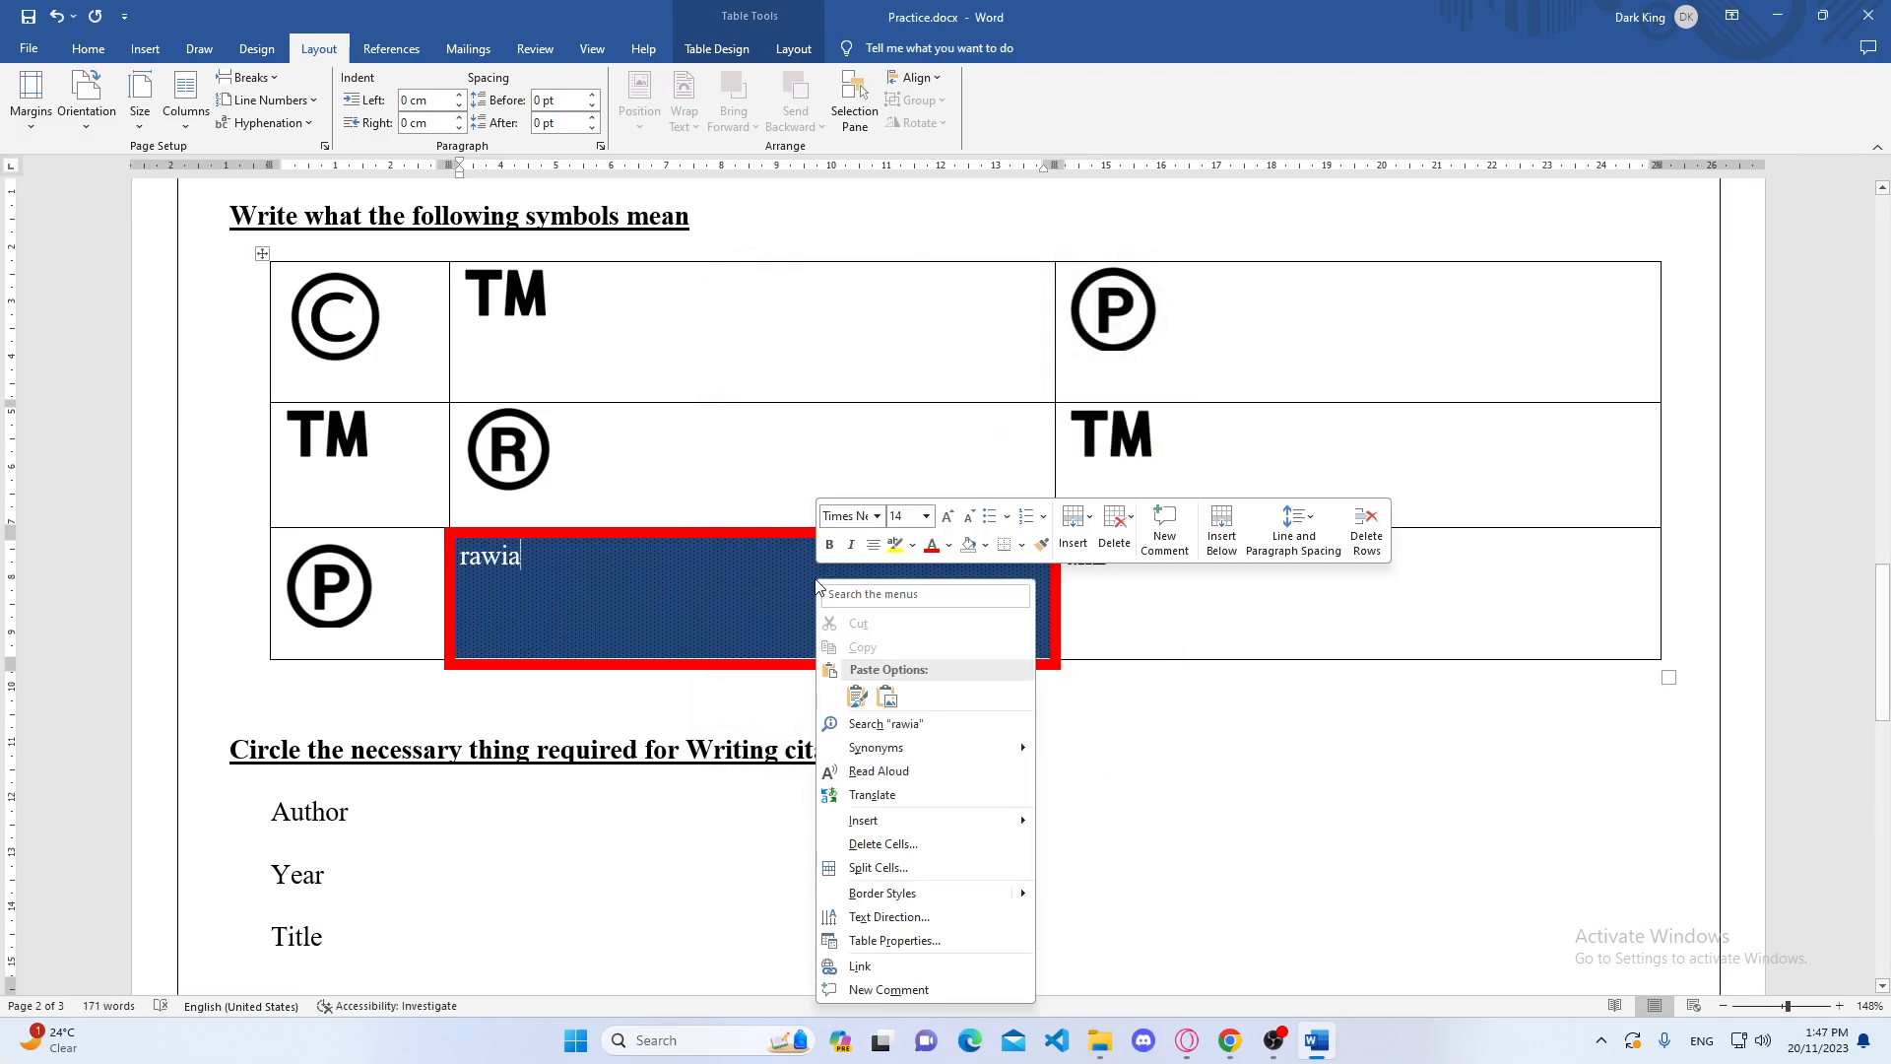
{"action": "left_click", "coordinate": [916, 944]}
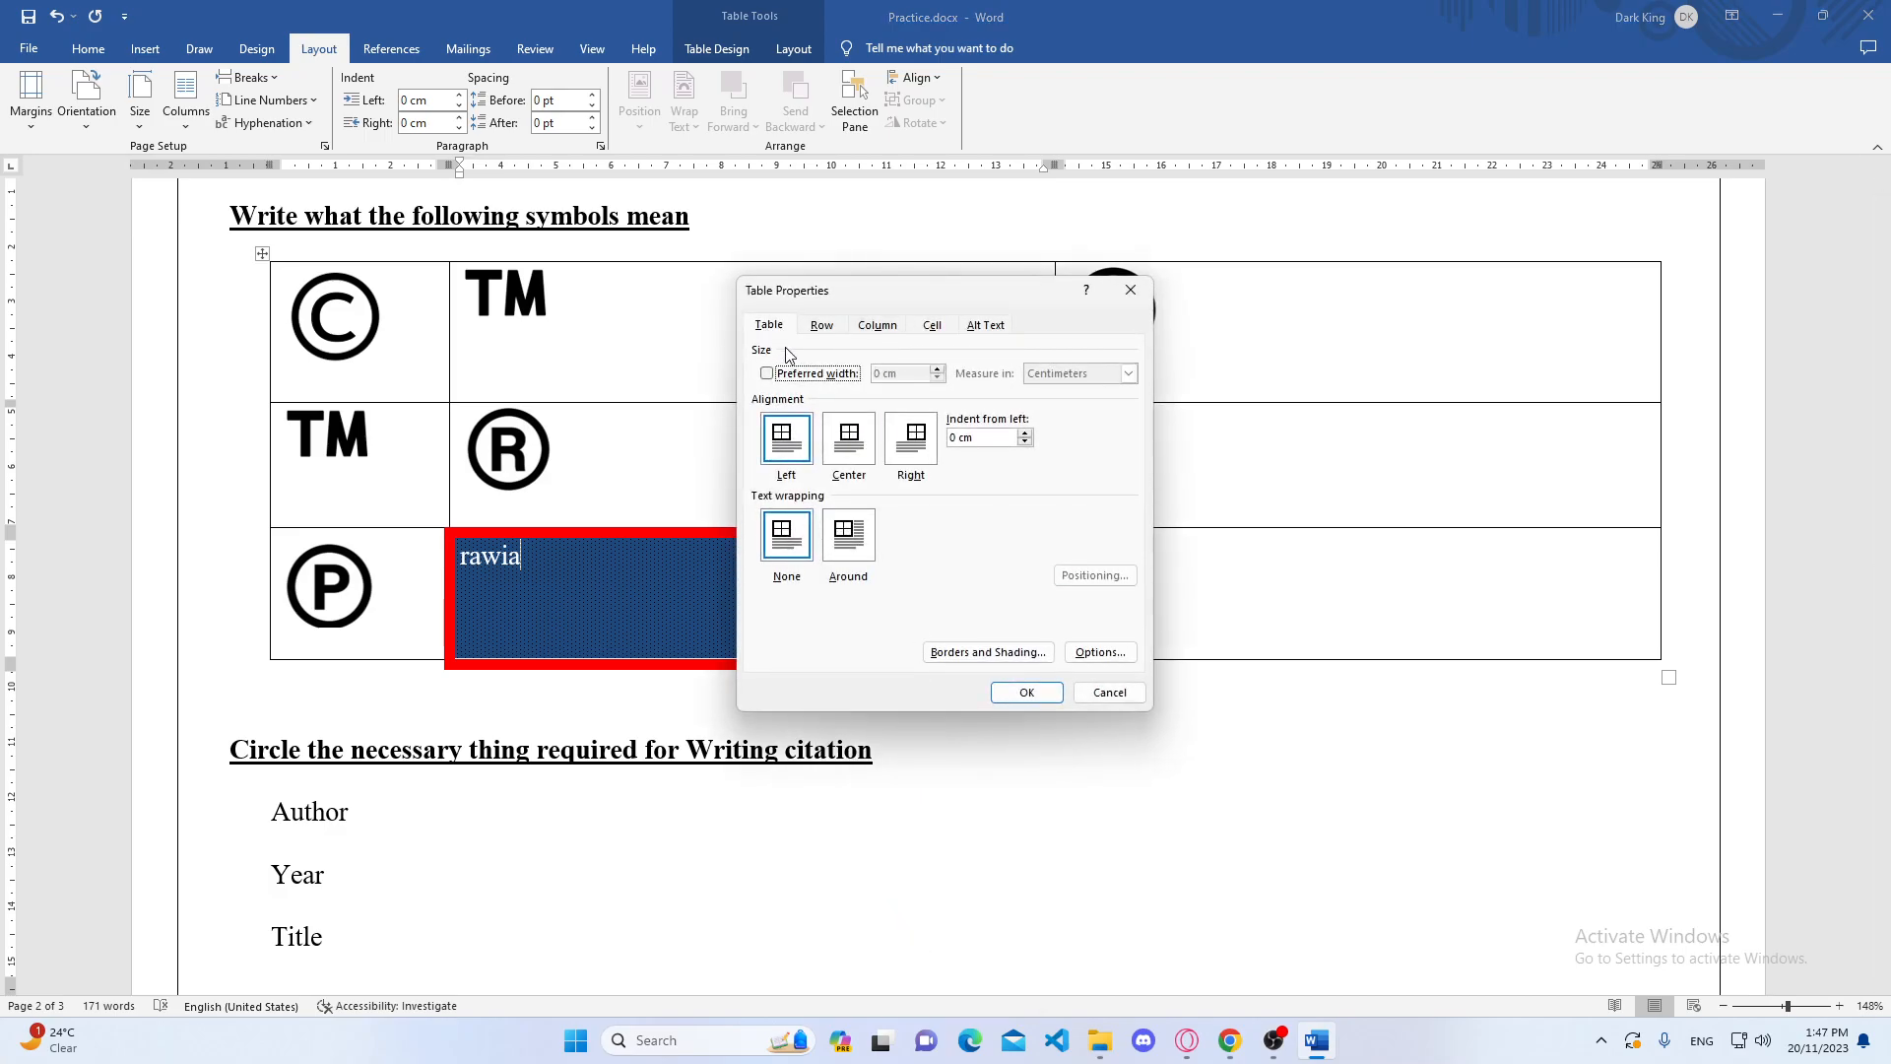
{"action": "left_click", "coordinate": [971, 657]}
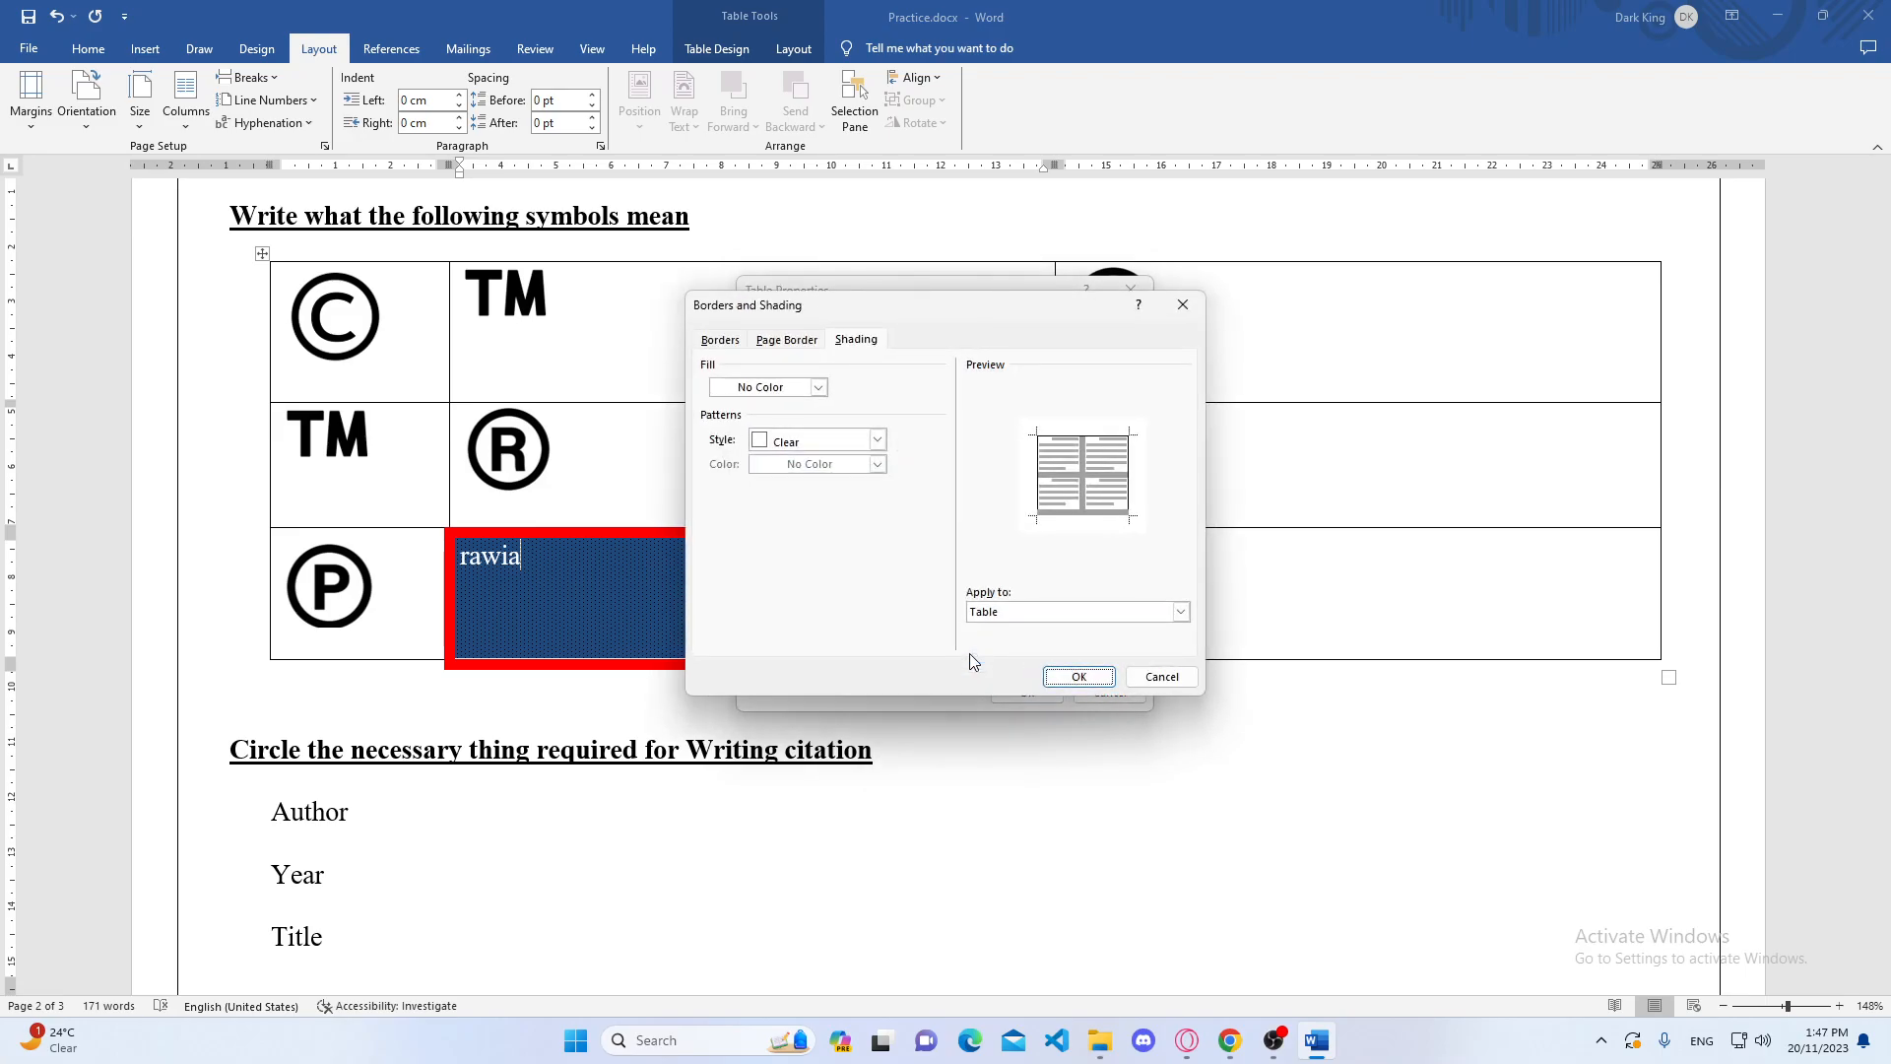
{"action": "left_click", "coordinate": [817, 388]}
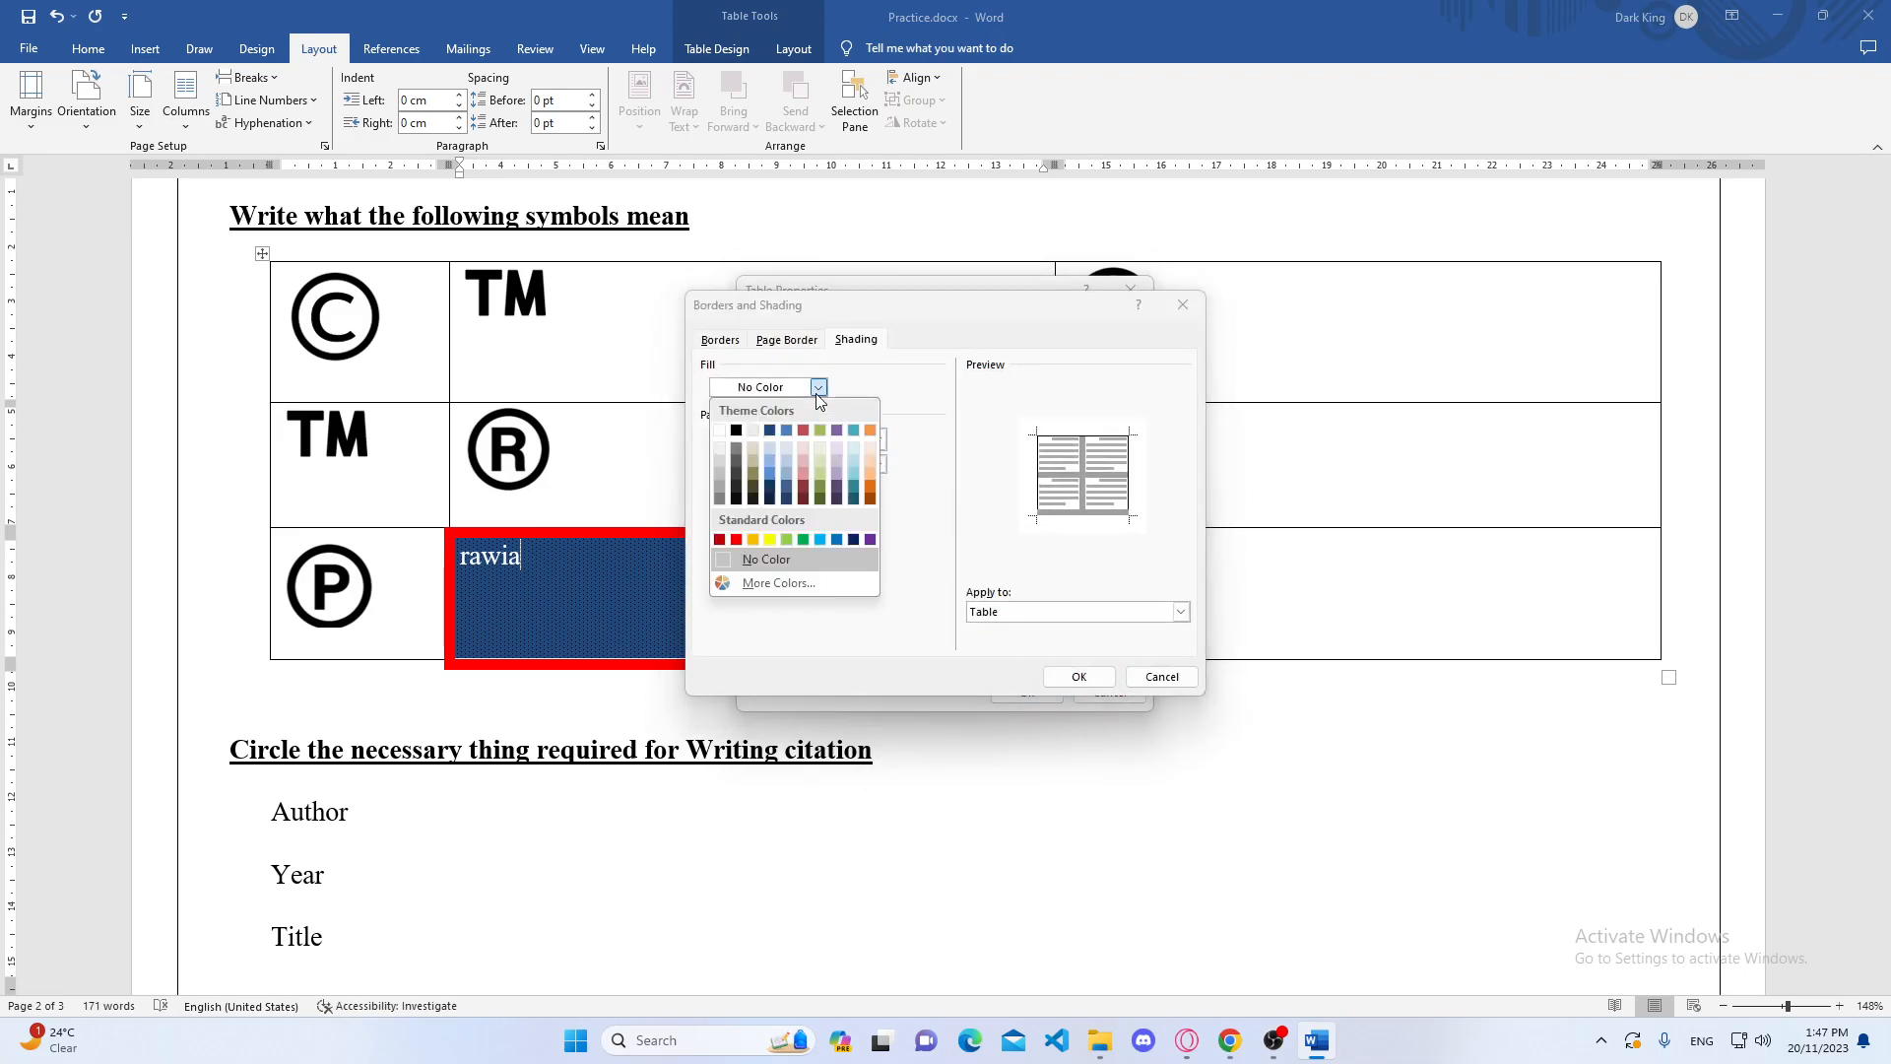
{"action": "left_click", "coordinate": [774, 434]}
{"action": "left_click", "coordinate": [878, 439]}
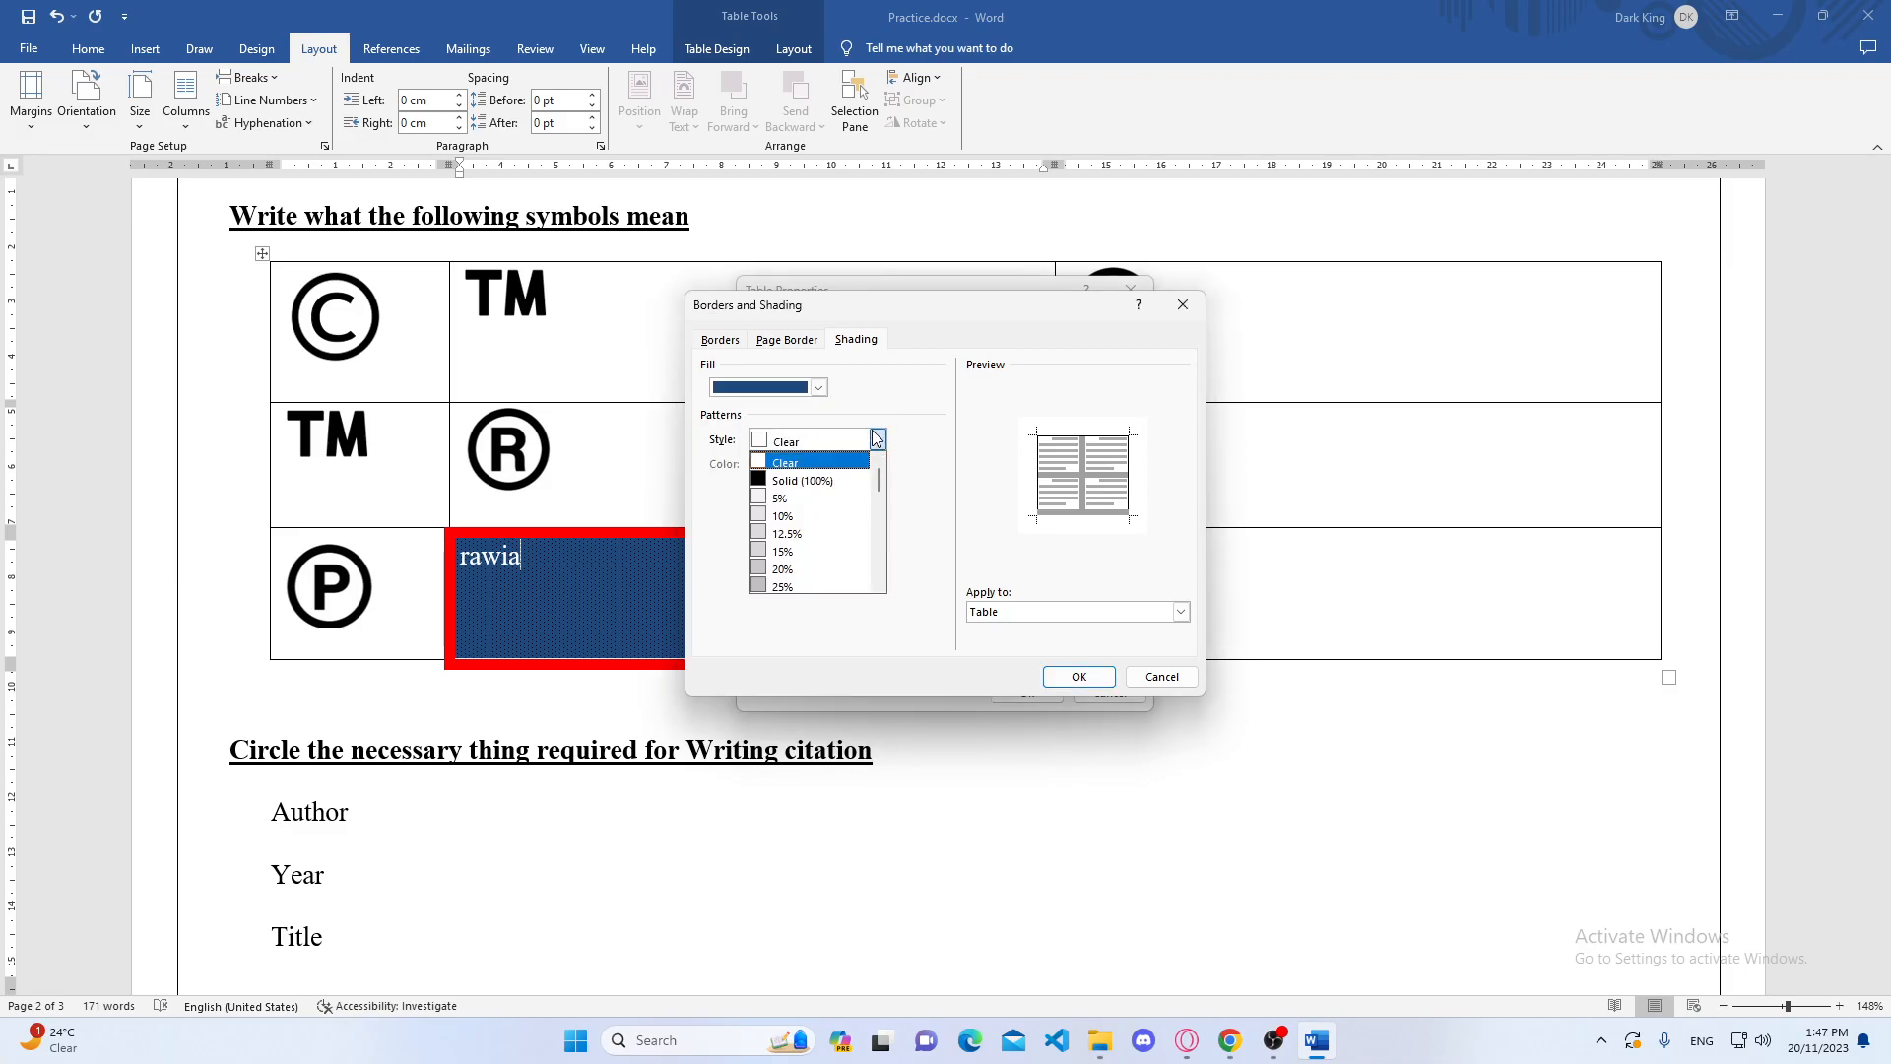
{"action": "left_click", "coordinate": [819, 499]}
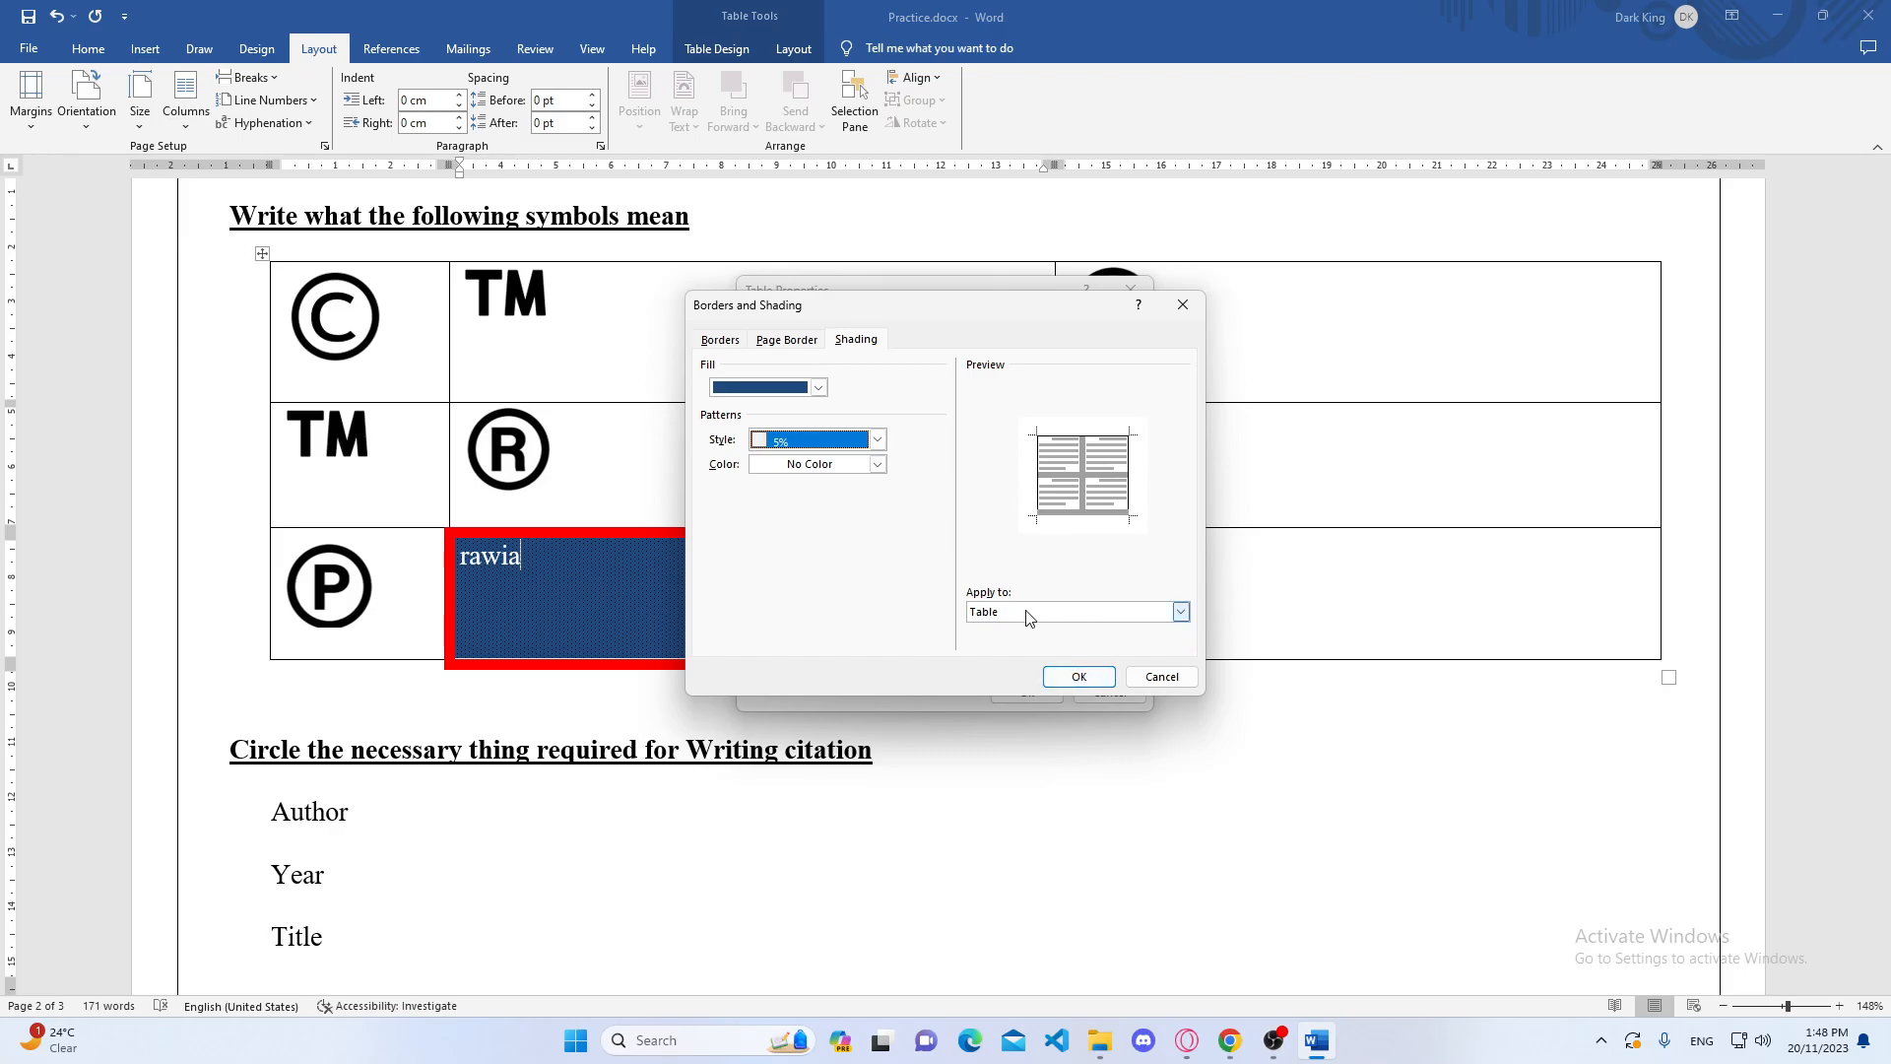
{"action": "left_click", "coordinate": [1080, 677]}
{"action": "left_click", "coordinate": [1023, 694]}
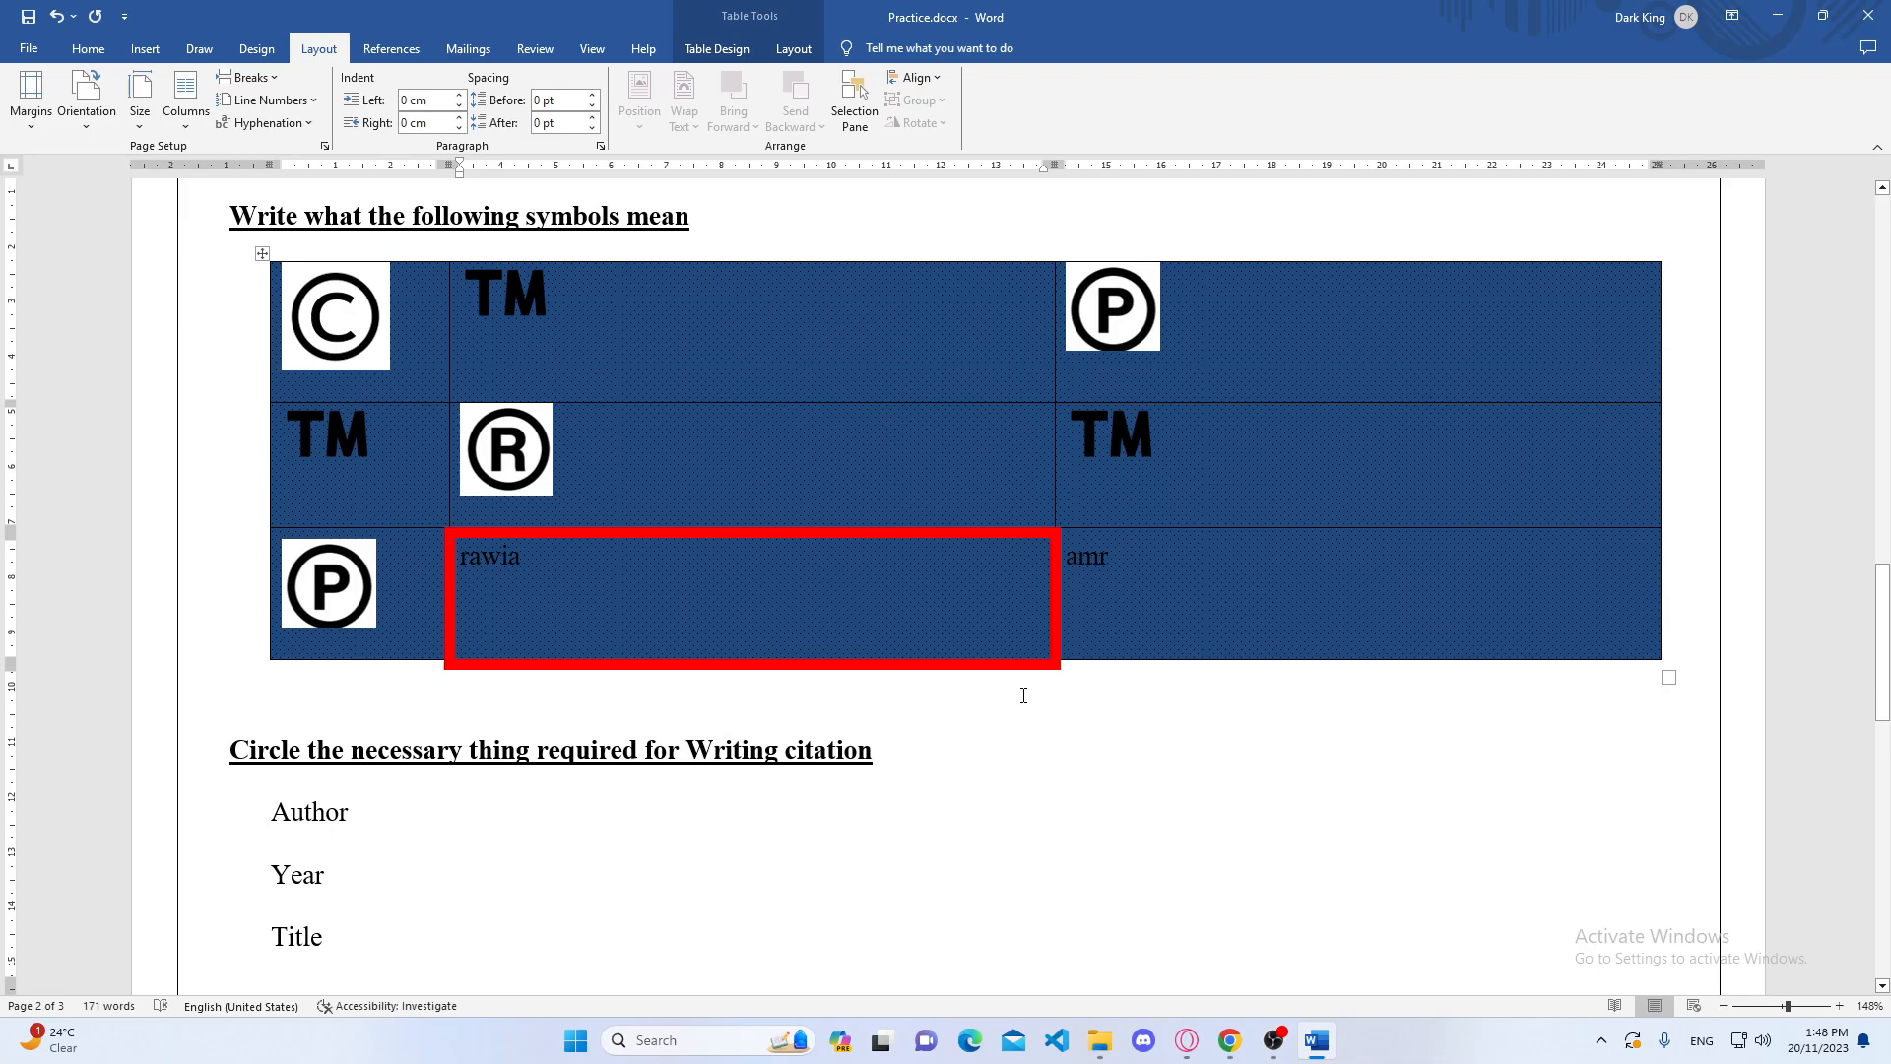
{"action": "scroll", "coordinate": [761, 804], "scroll_direction": "down", "scroll_amount": 8}
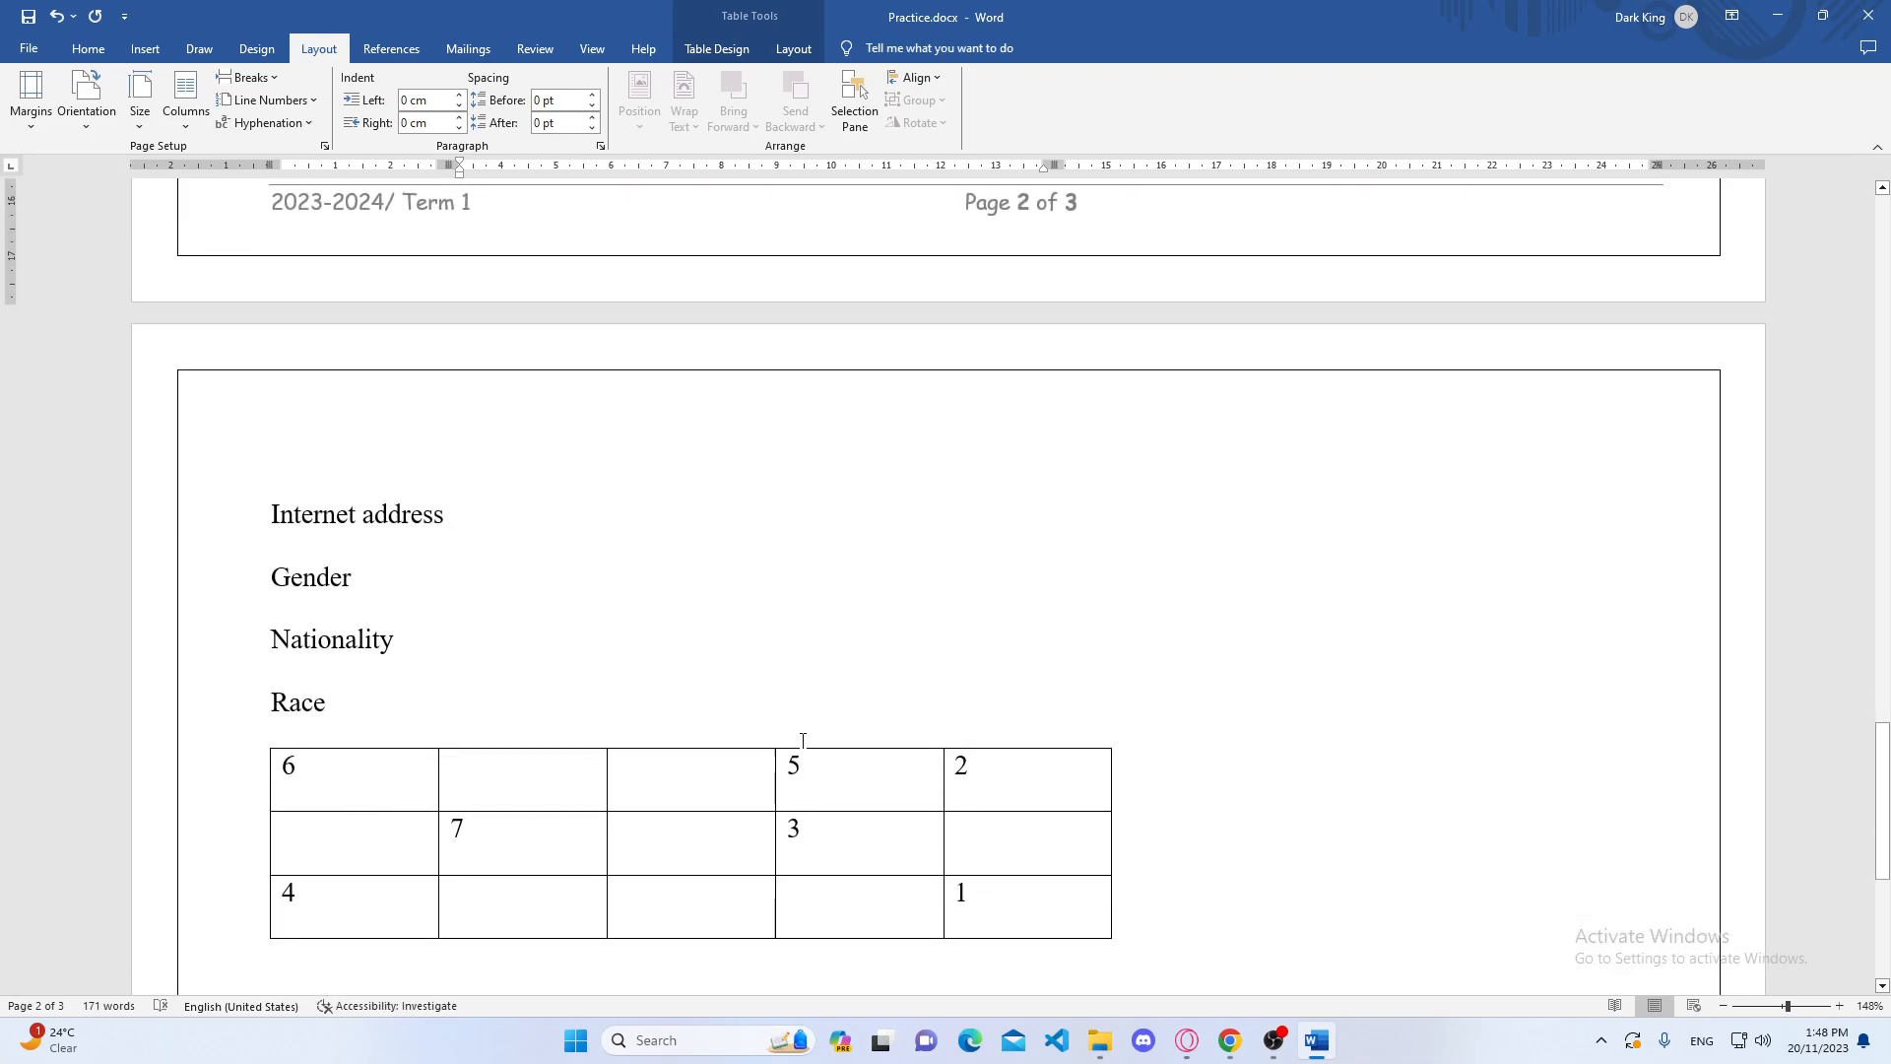
- Compare the items under the "Circle the necessary thing required for Writing citation" heading with the numbers in the table below them
{"action": "scroll", "coordinate": [520, 865], "scroll_direction": "up", "scroll_amount": 1}
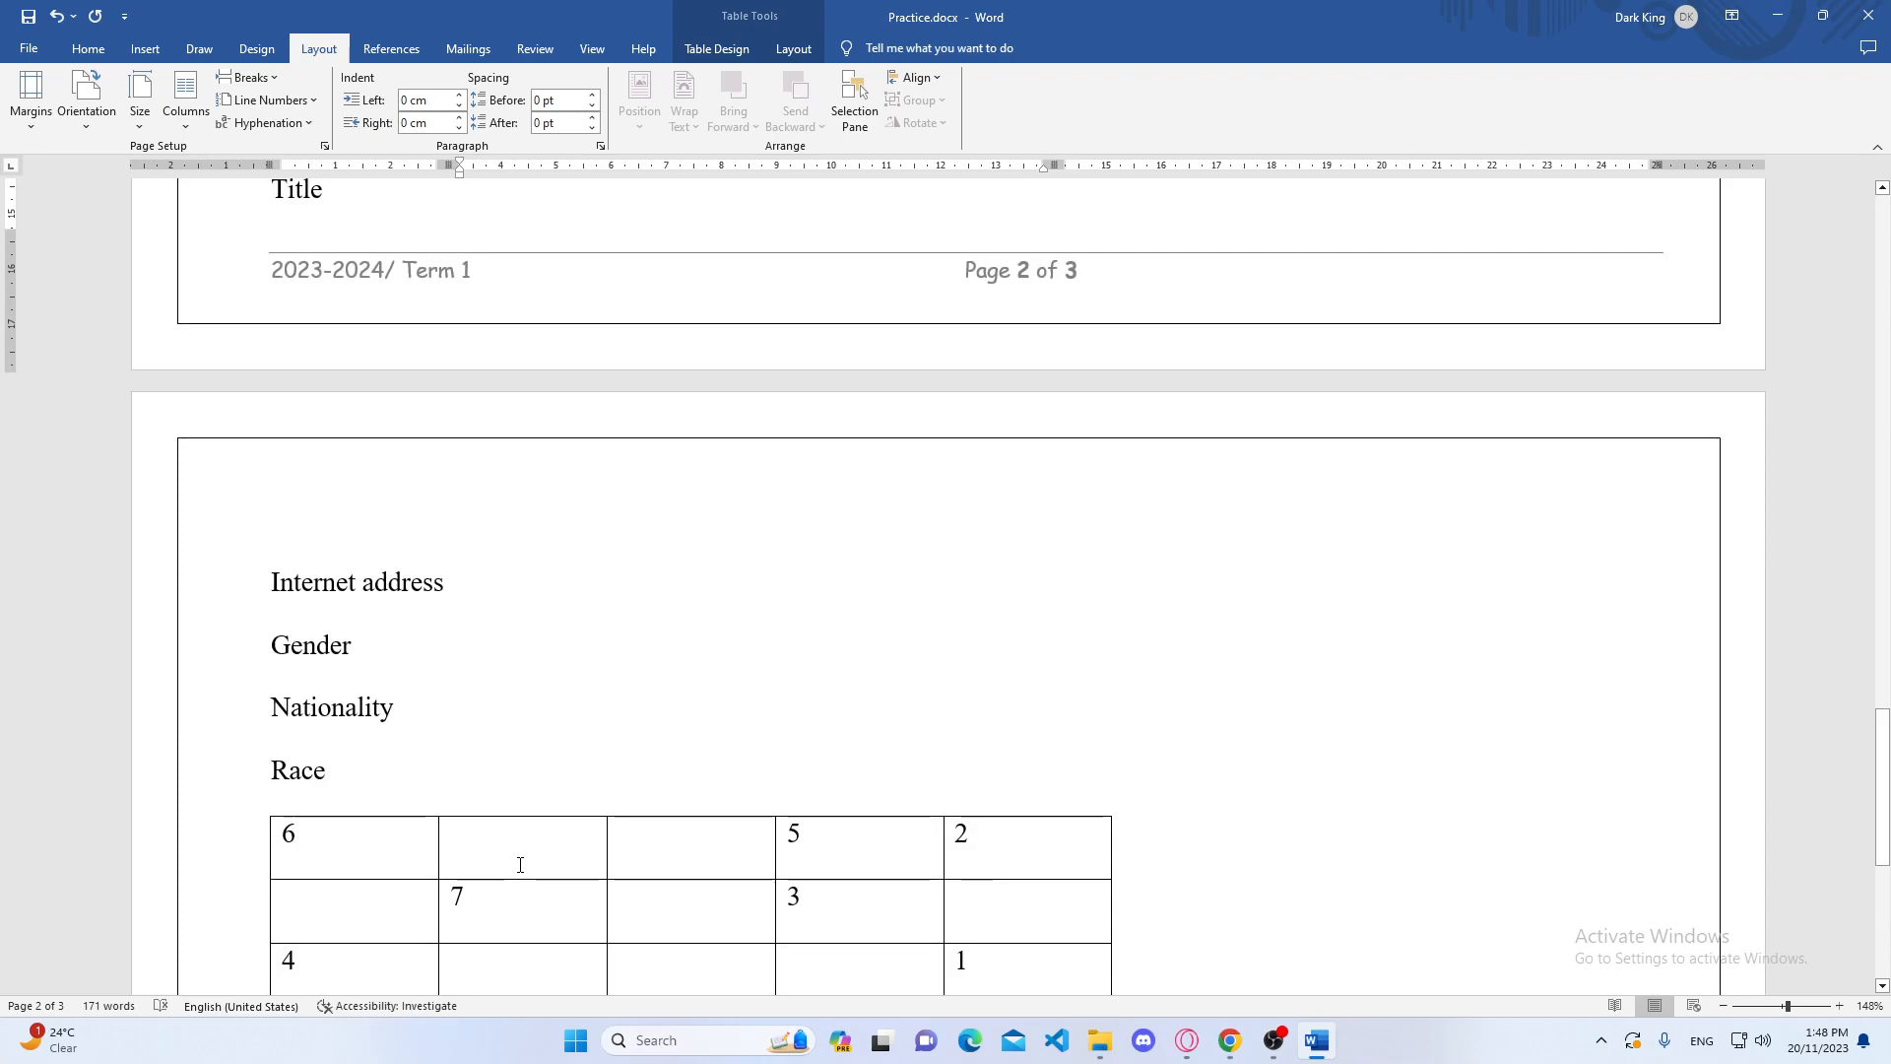
{"action": "scroll", "coordinate": [520, 865], "scroll_direction": "up", "scroll_amount": 4}
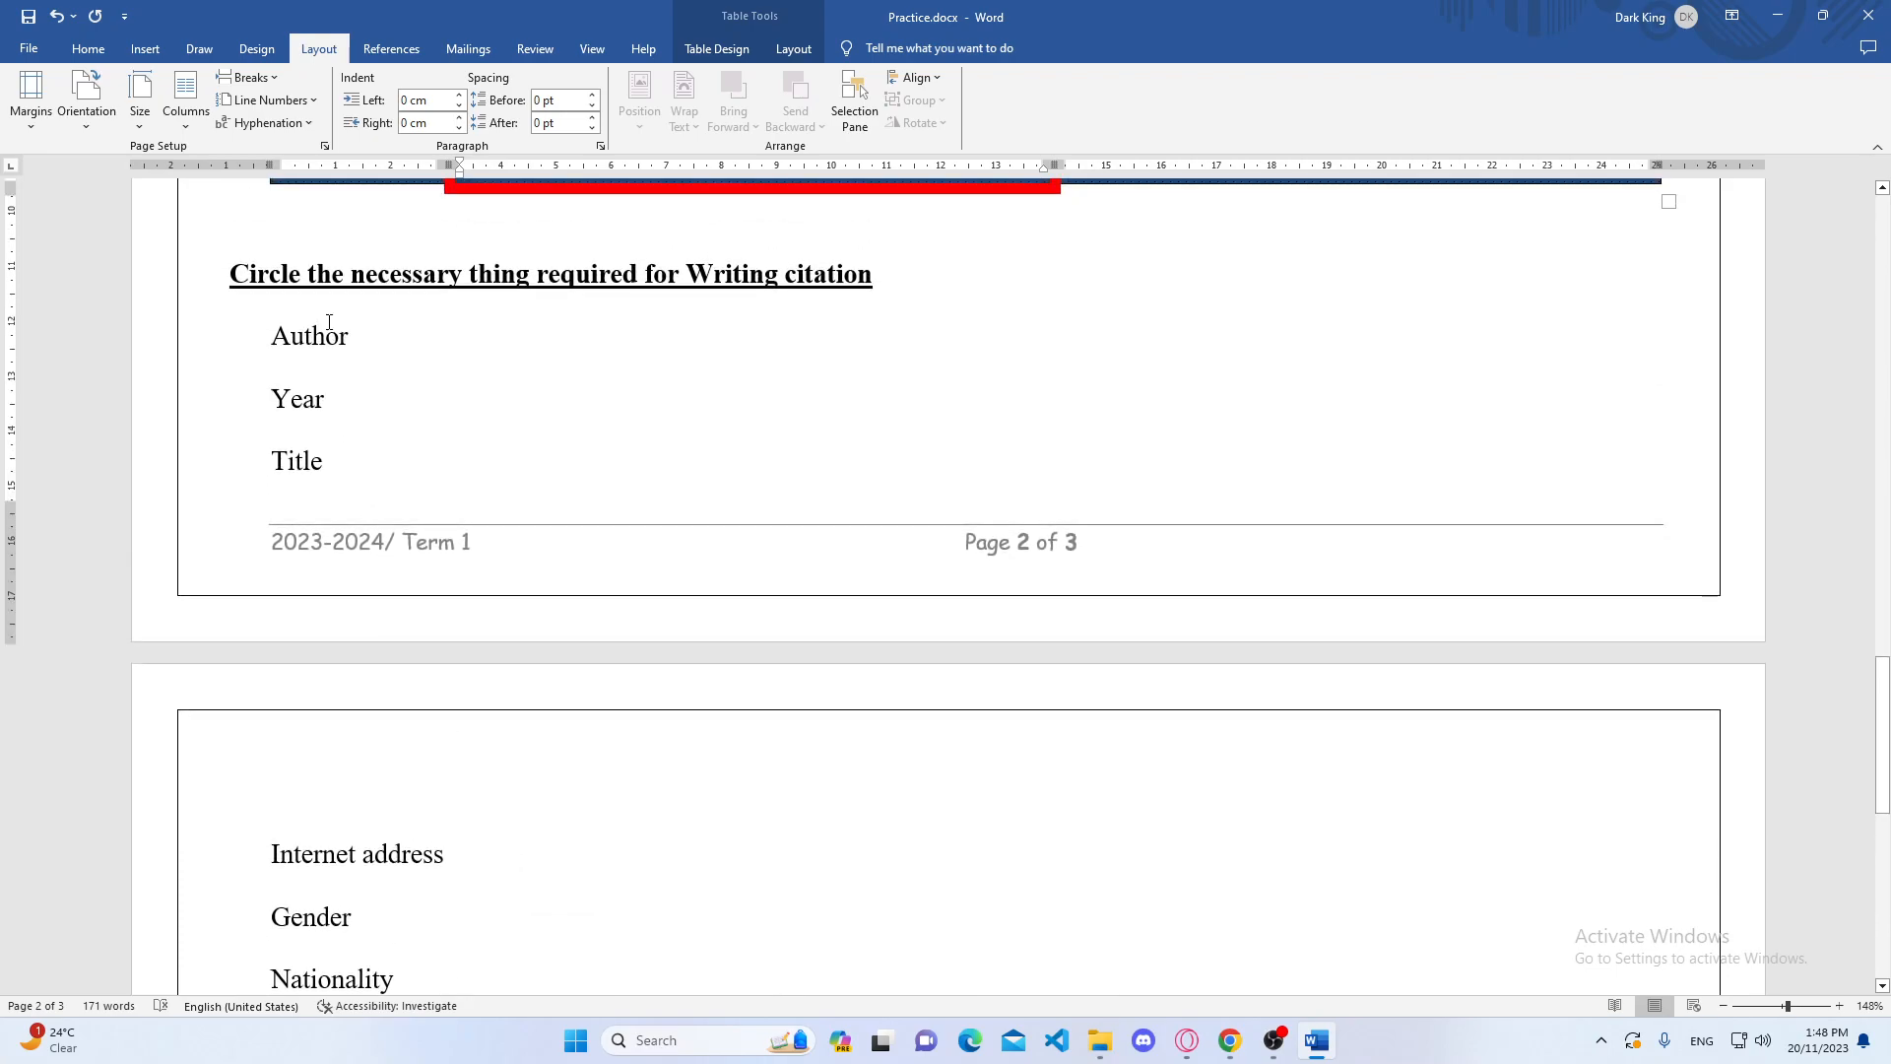
{"action": "scroll", "coordinate": [423, 507], "scroll_direction": "down", "scroll_amount": 1}
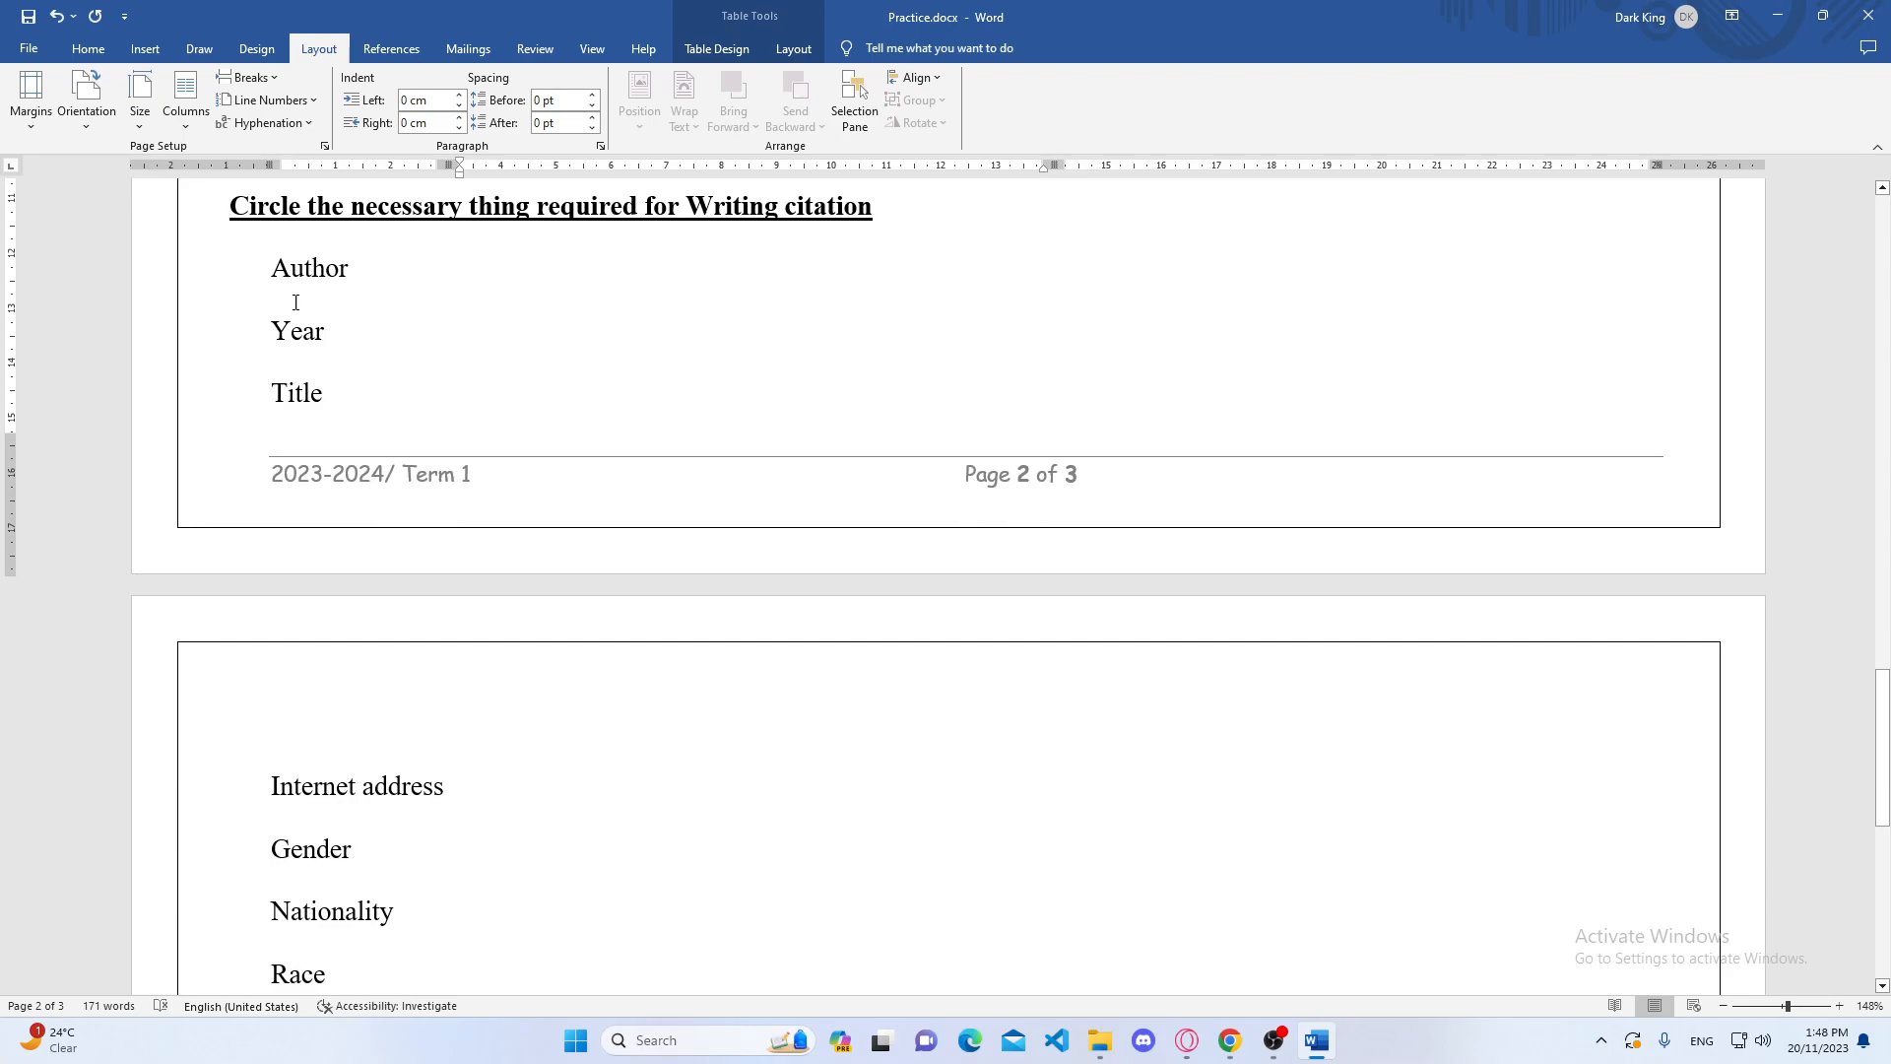
{"action": "left_click_drag", "start_coordinate": [273, 268], "coordinate": [345, 867]}
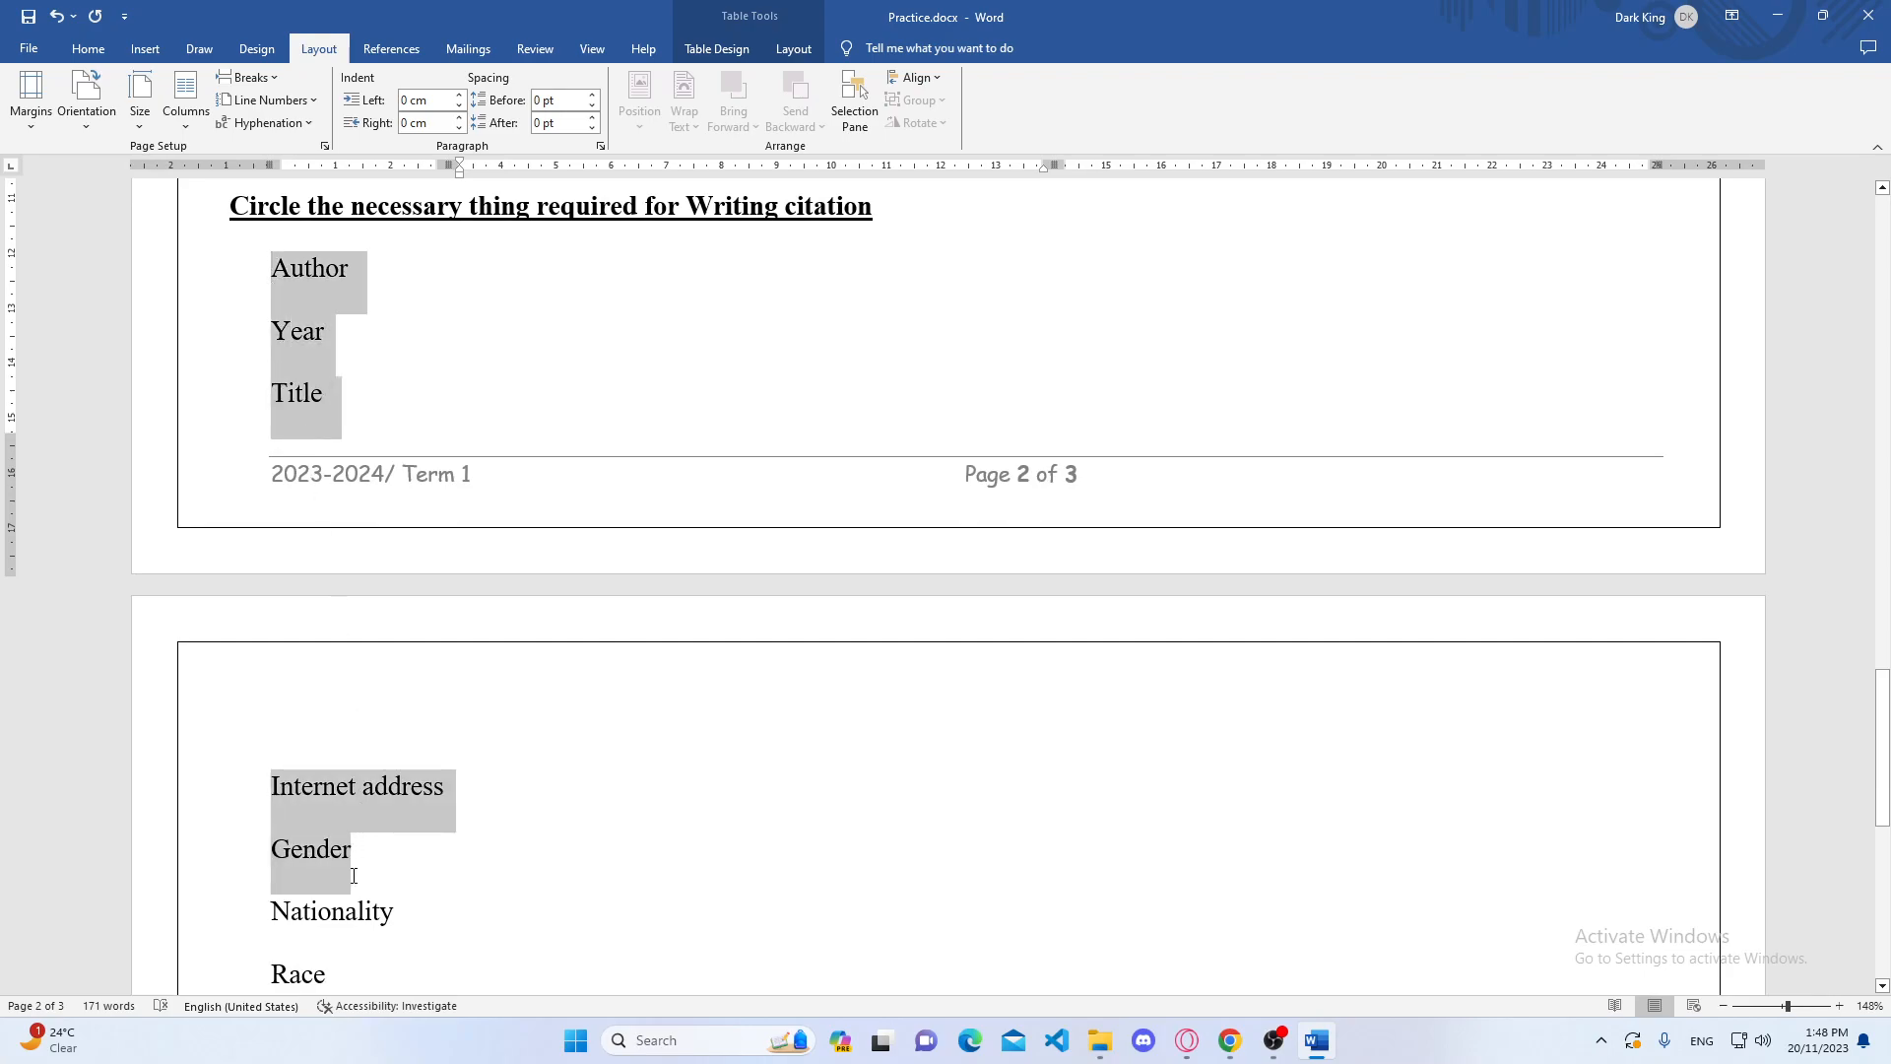
{"action": "left_click", "coordinate": [317, 444]}
{"action": "scroll", "coordinate": [401, 502], "scroll_direction": "down", "scroll_amount": 6}
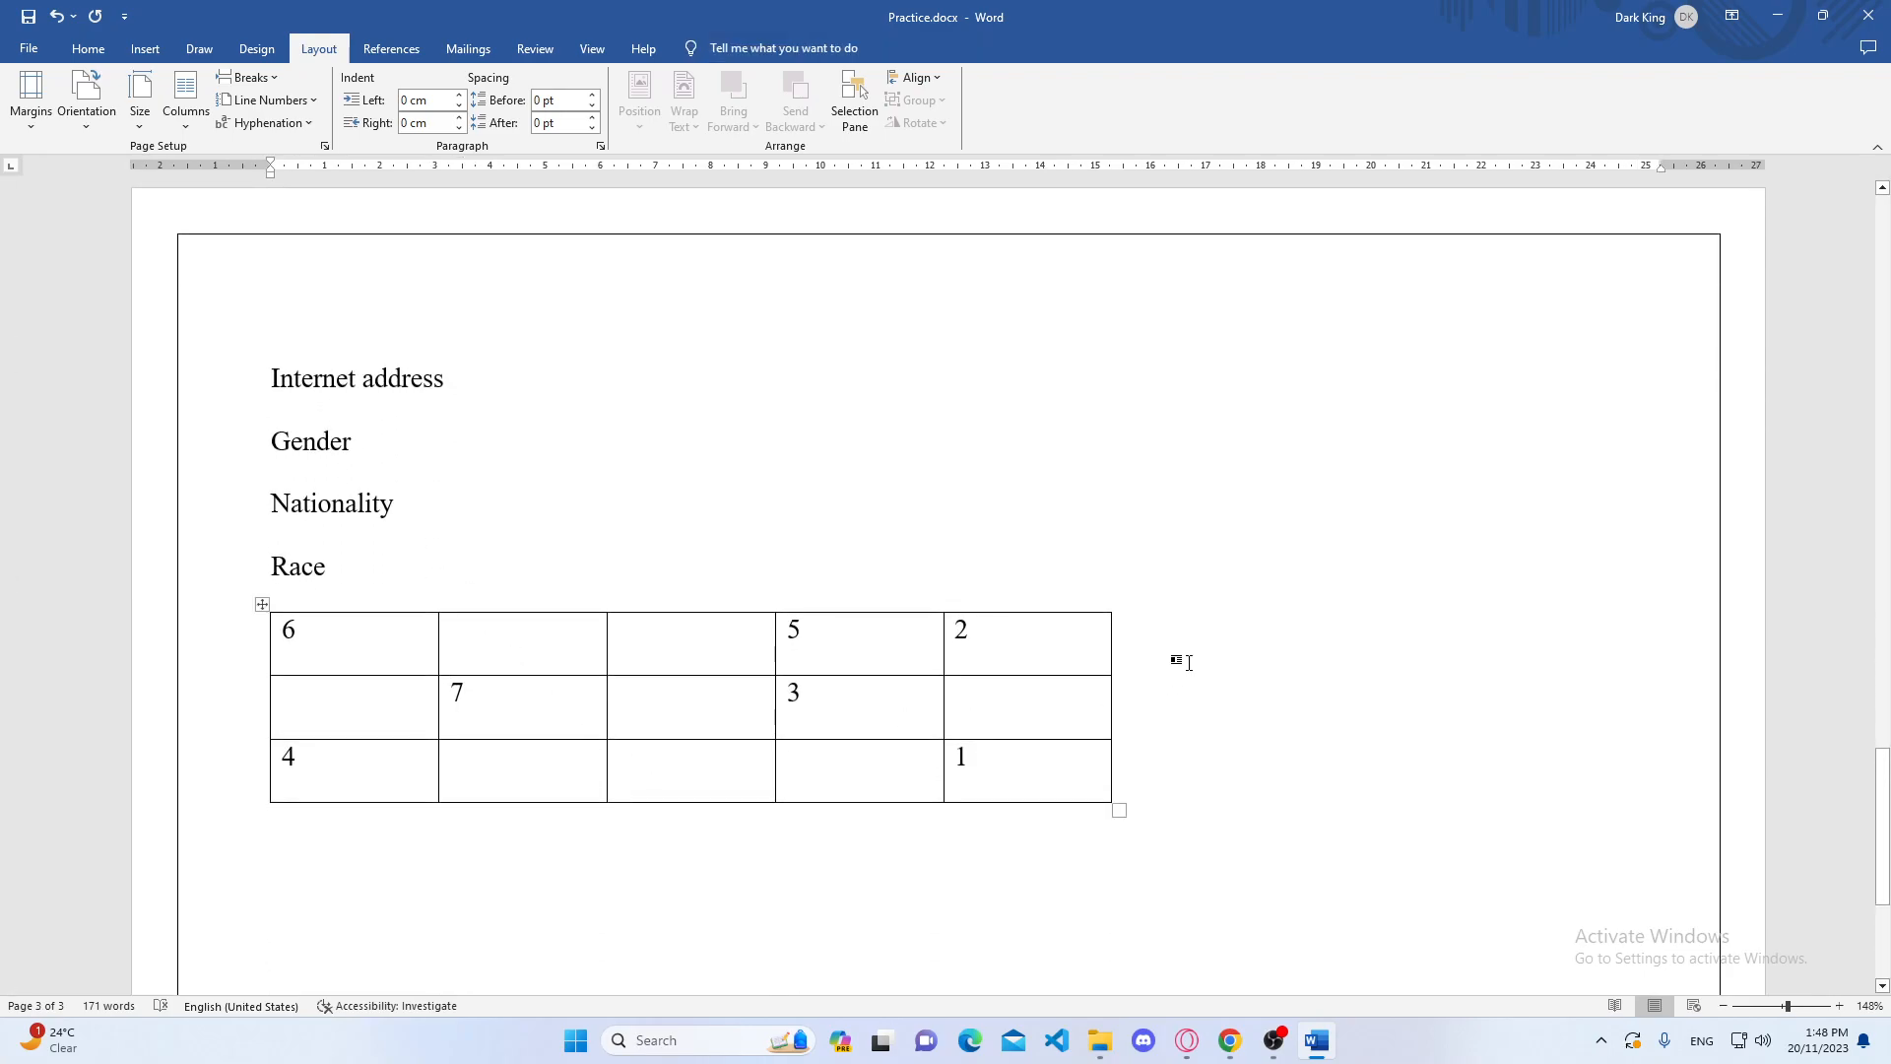
{"action": "scroll", "coordinate": [533, 684], "scroll_direction": "up", "scroll_amount": 6}
{"action": "scroll", "coordinate": [532, 679], "scroll_direction": "down", "scroll_amount": 6}
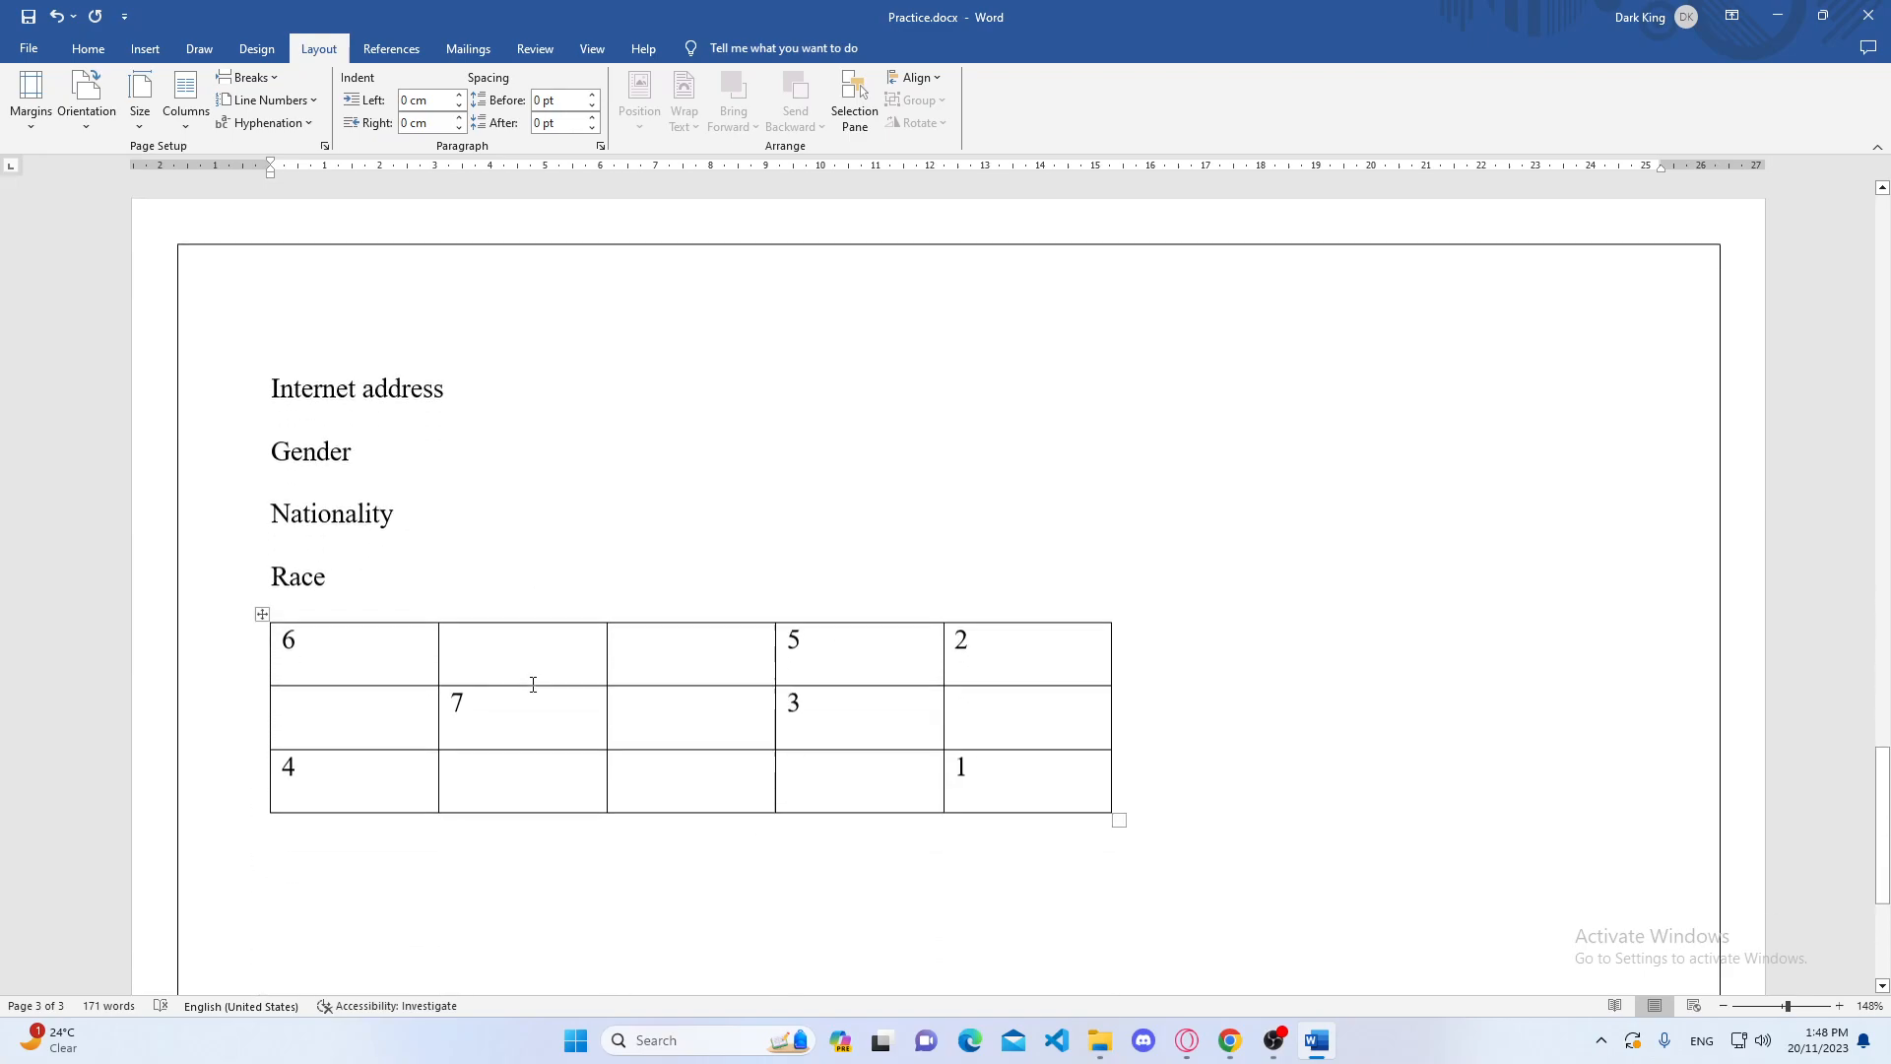
{"action": "scroll", "coordinate": [683, 646], "scroll_direction": "up", "scroll_amount": 6}
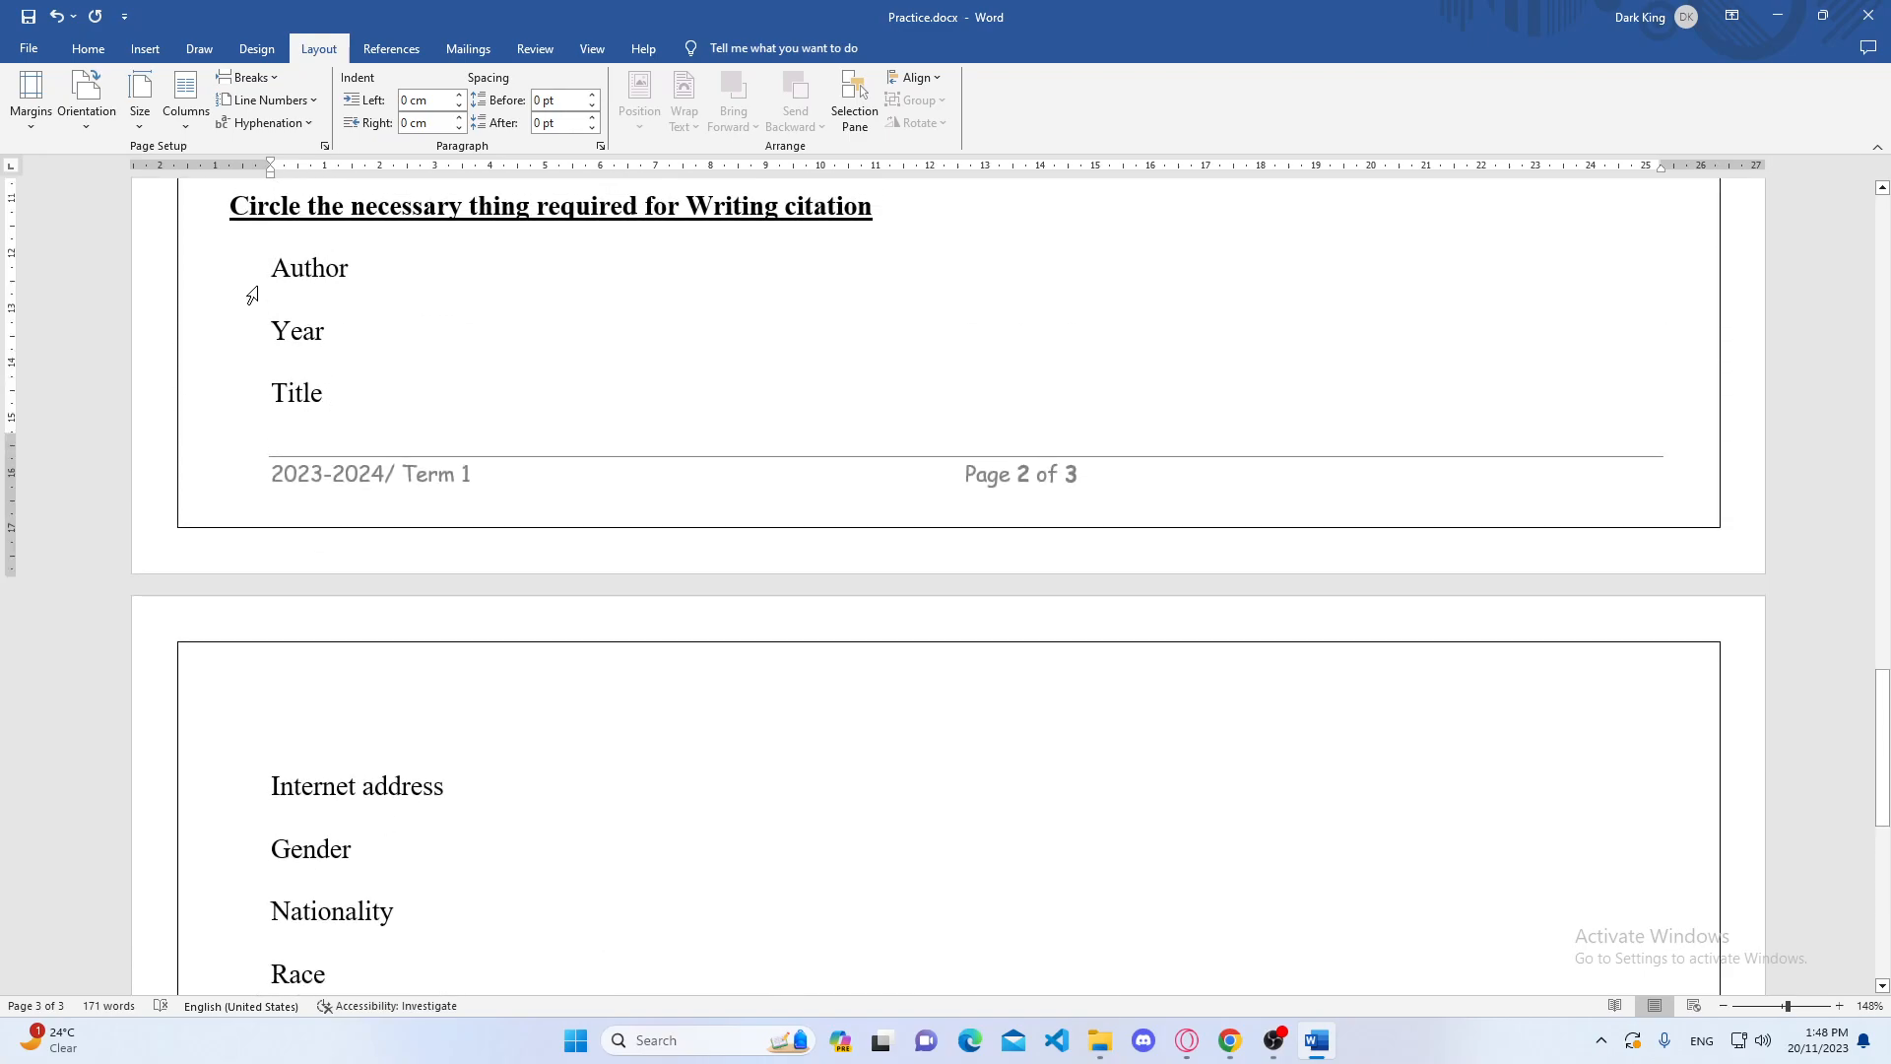
- Apply a numbered list to the seven citation items from Author to Race
{"action": "left_click_drag", "start_coordinate": [266, 273], "coordinate": [334, 861]}
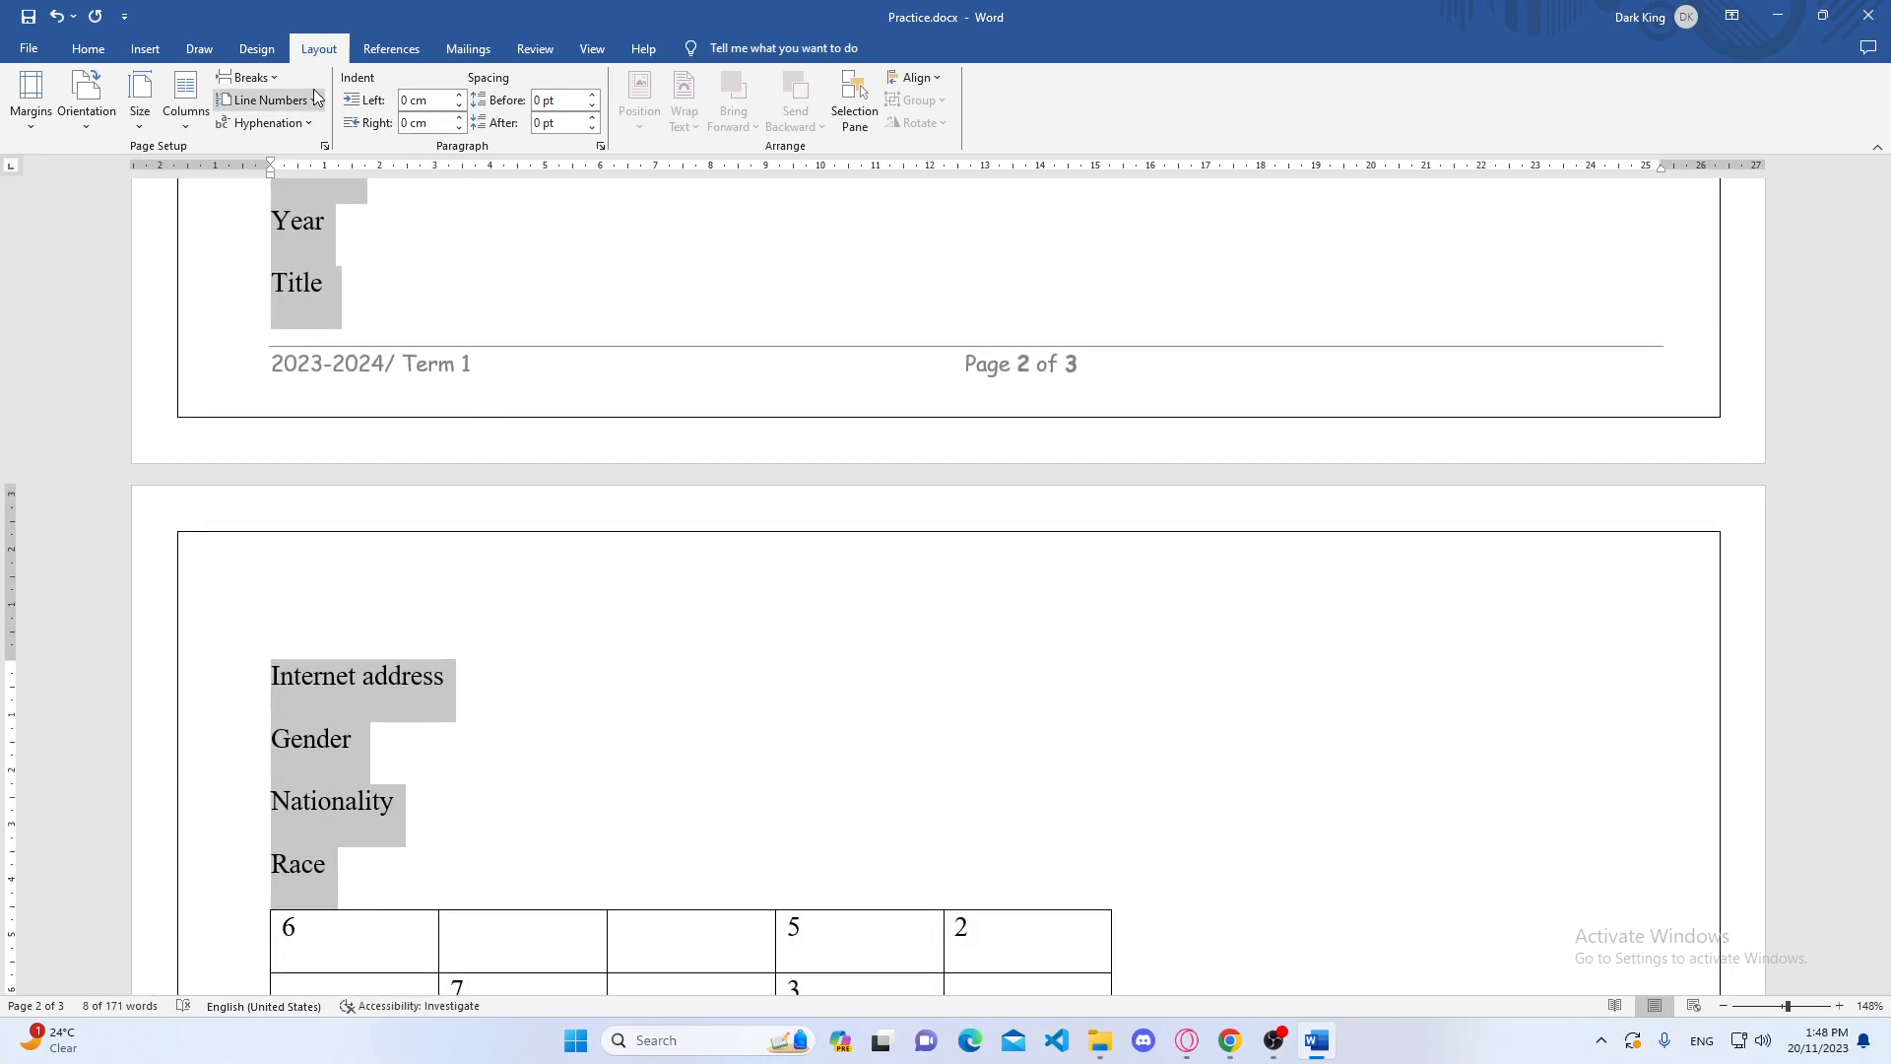
{"action": "left_click", "coordinate": [87, 49]}
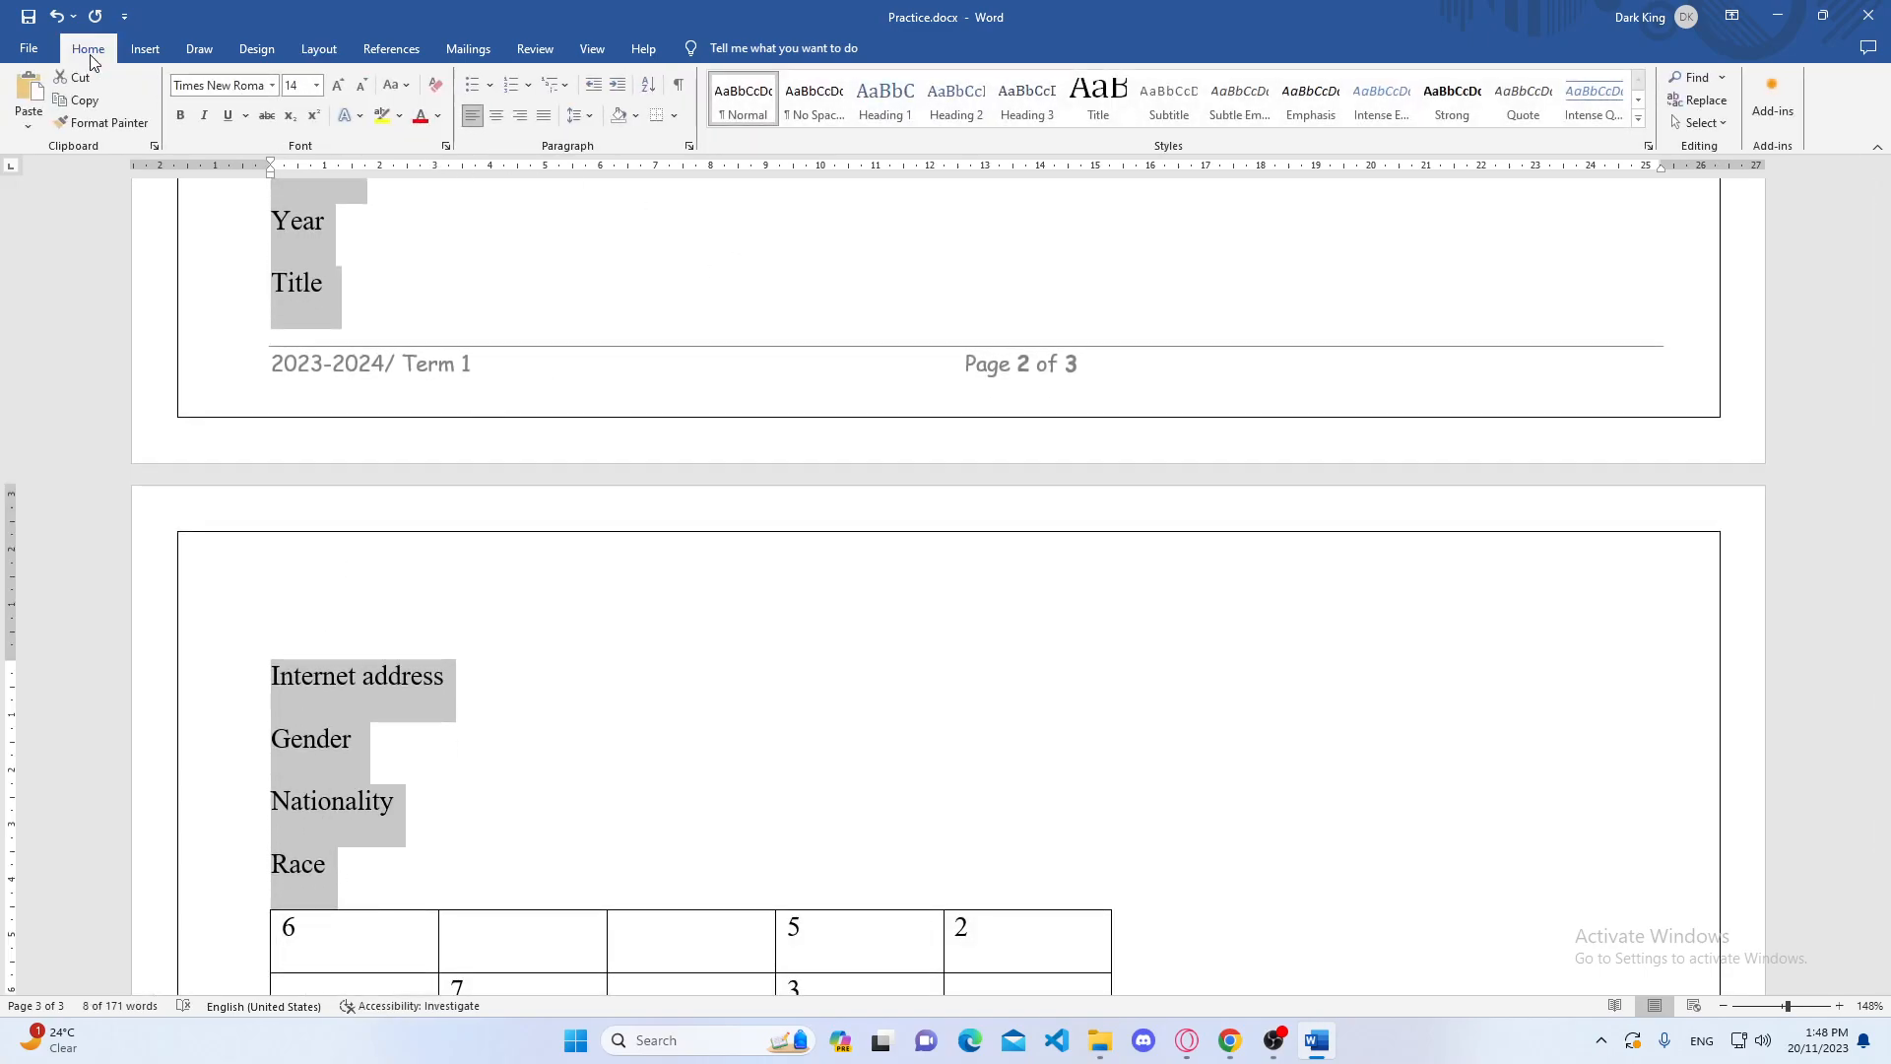
{"action": "left_click", "coordinate": [510, 84]}
{"action": "scroll", "coordinate": [663, 803], "scroll_direction": "down", "scroll_amount": 3}
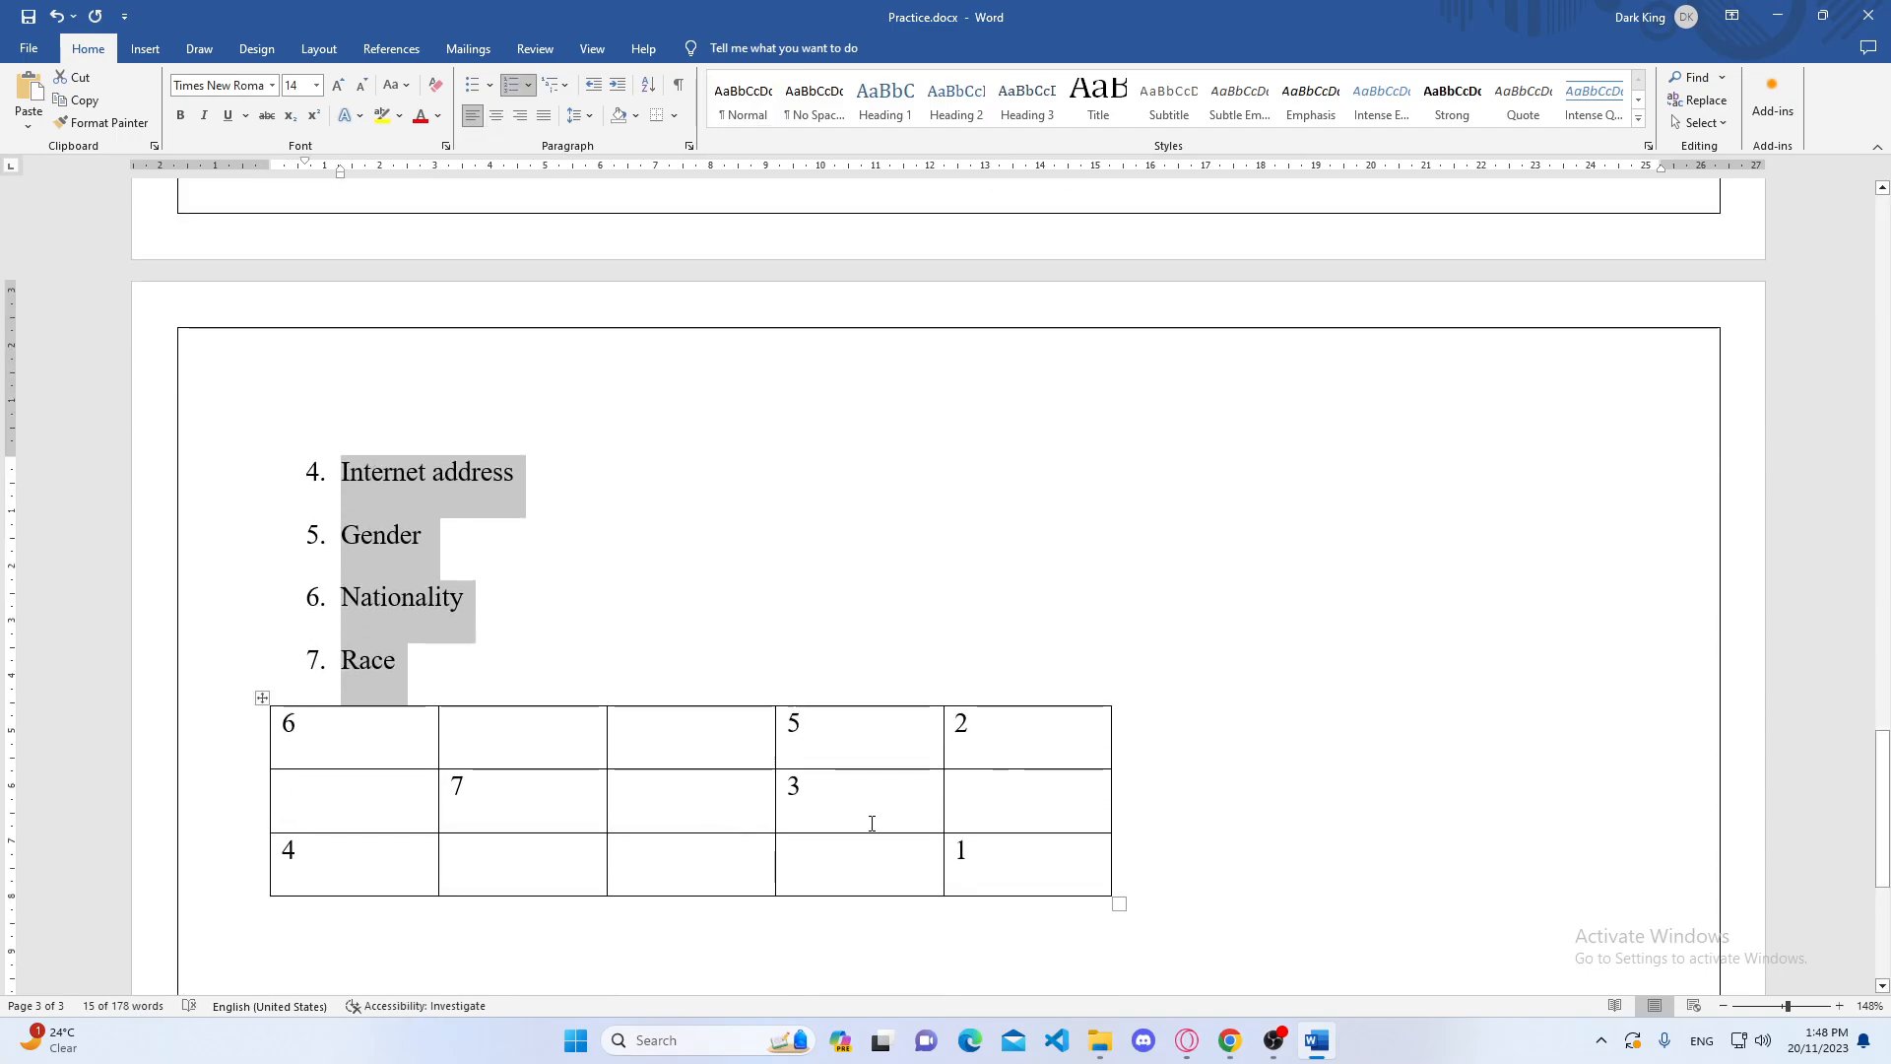
- Replace the 1 in the last row of the number table with a copy of the list item Author, without an extra line
{"action": "scroll", "coordinate": [1015, 879], "scroll_direction": "up", "scroll_amount": 7}
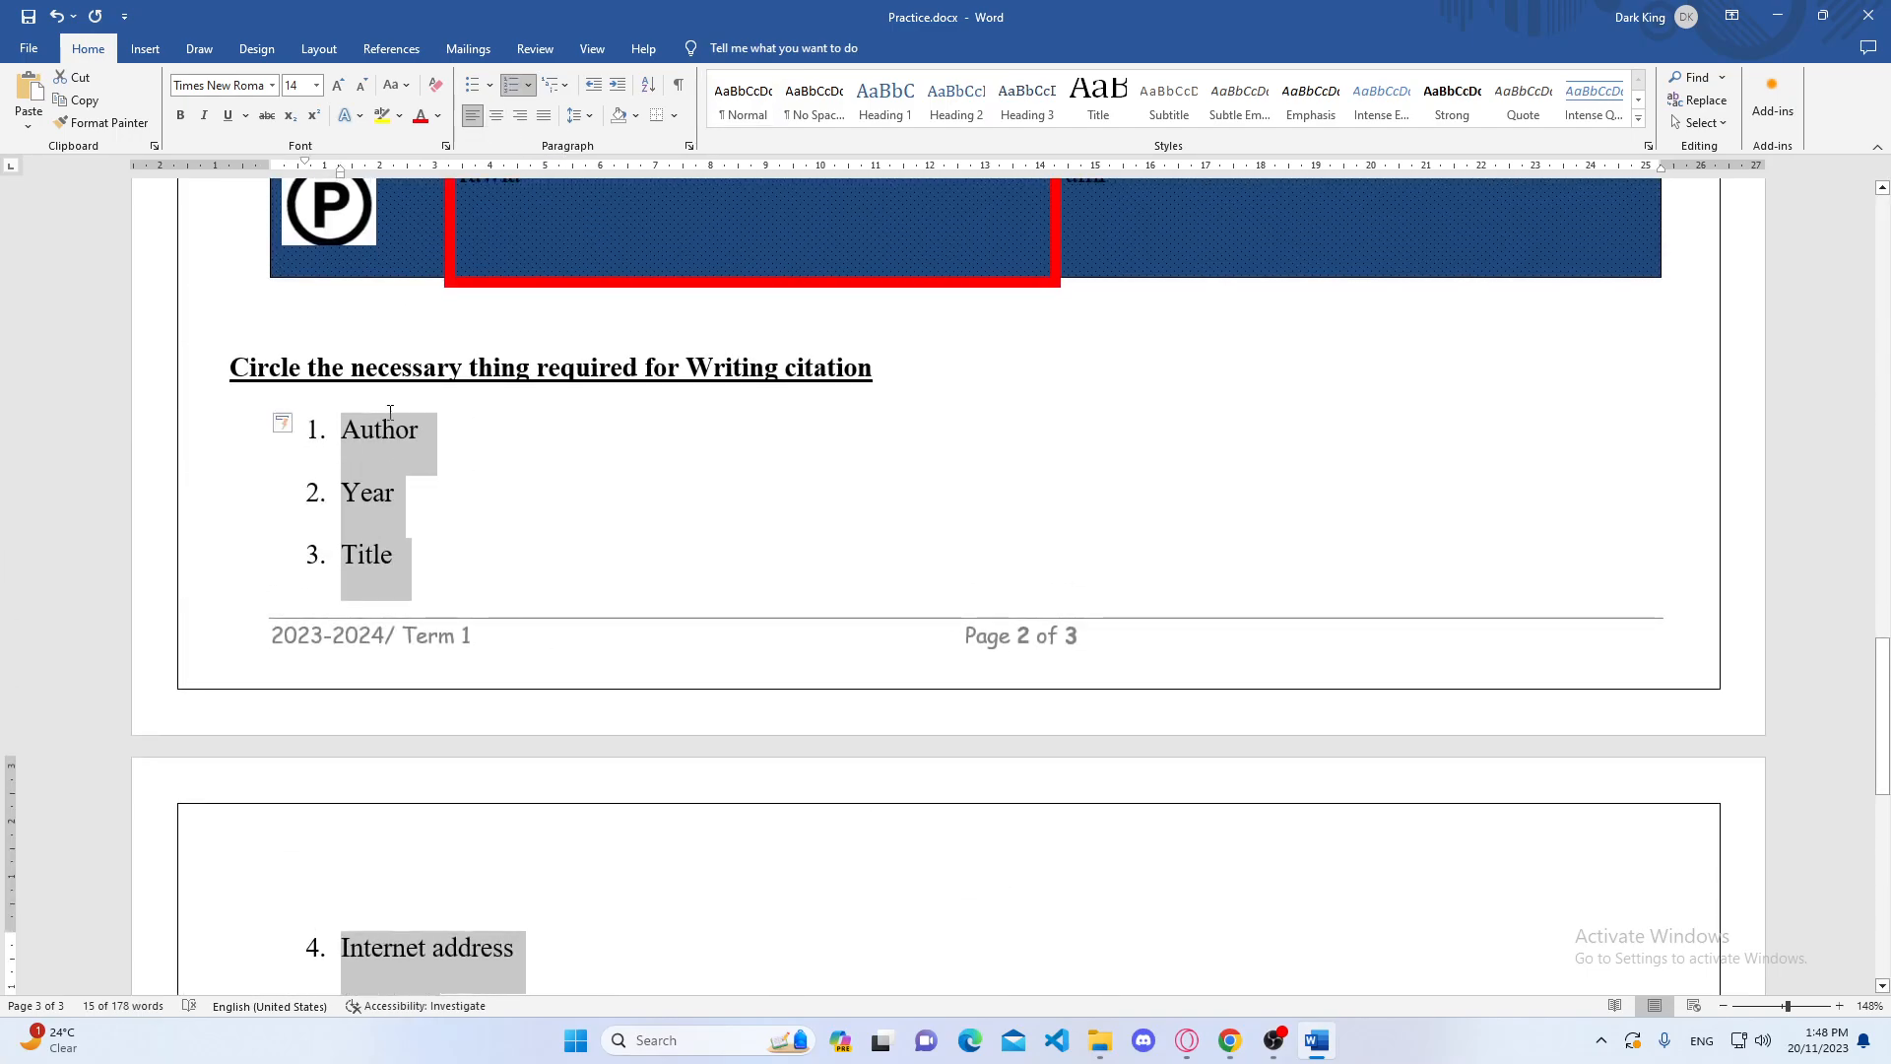
{"action": "left_click", "coordinate": [422, 436]}
{"action": "double_click", "coordinate": [378, 435]}
{"action": "key", "text": "ctrl+c"}
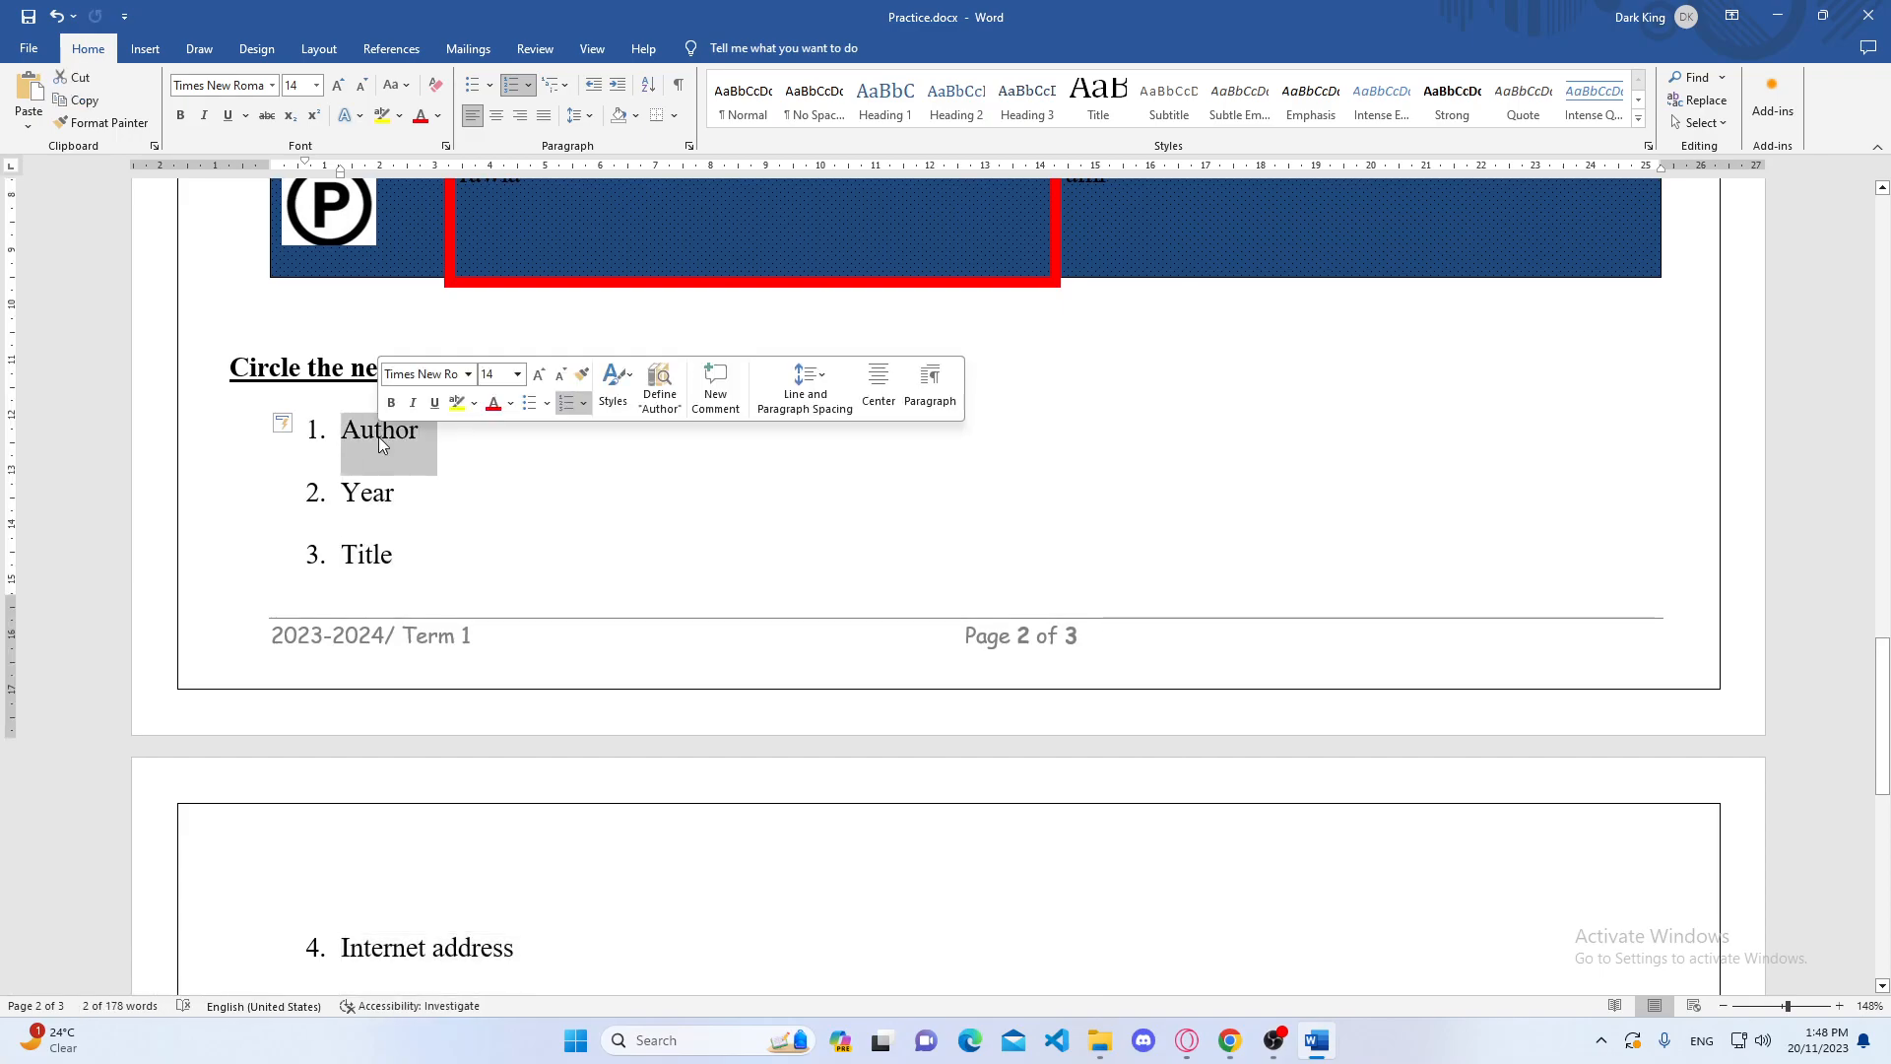
{"action": "scroll", "coordinate": [641, 477], "scroll_direction": "down", "scroll_amount": 10}
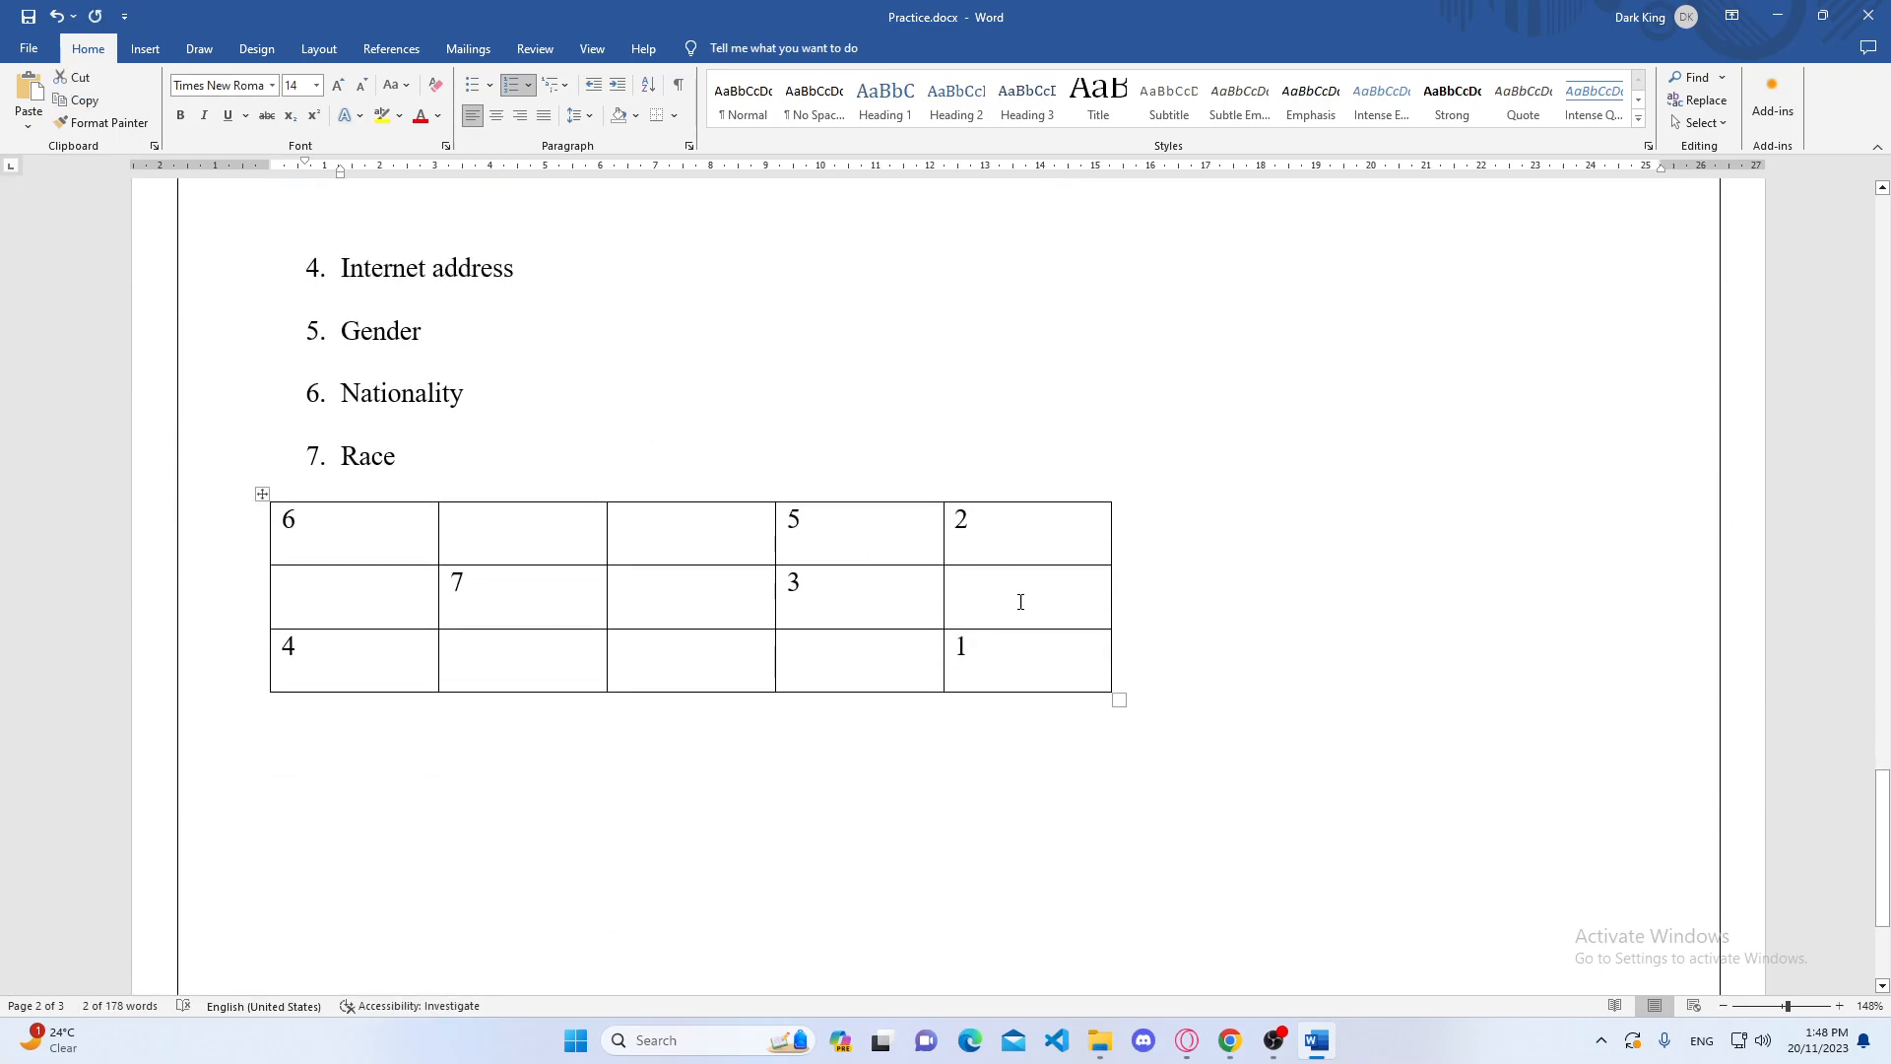
{"action": "left_click_drag", "start_coordinate": [986, 658], "coordinate": [946, 649]}
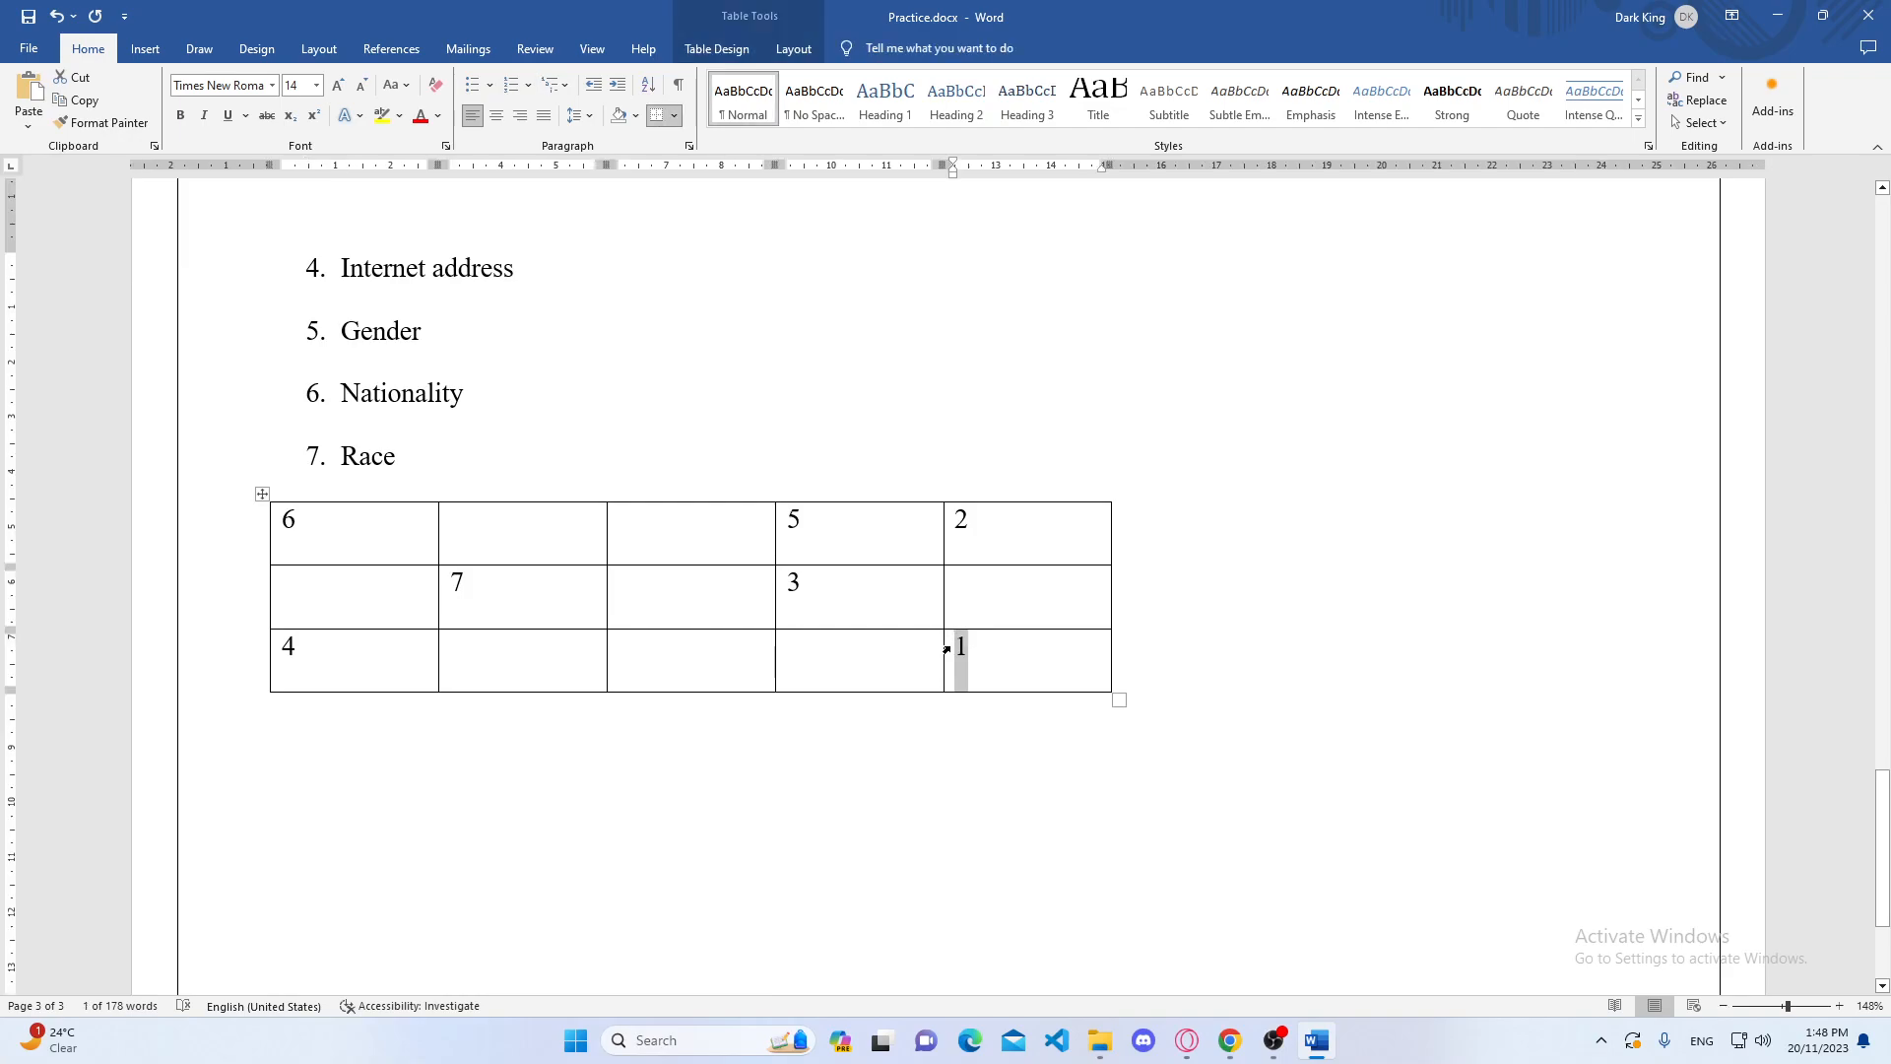
{"action": "key", "text": "ctrl+v"}
{"action": "key", "text": "ctrl+z"}
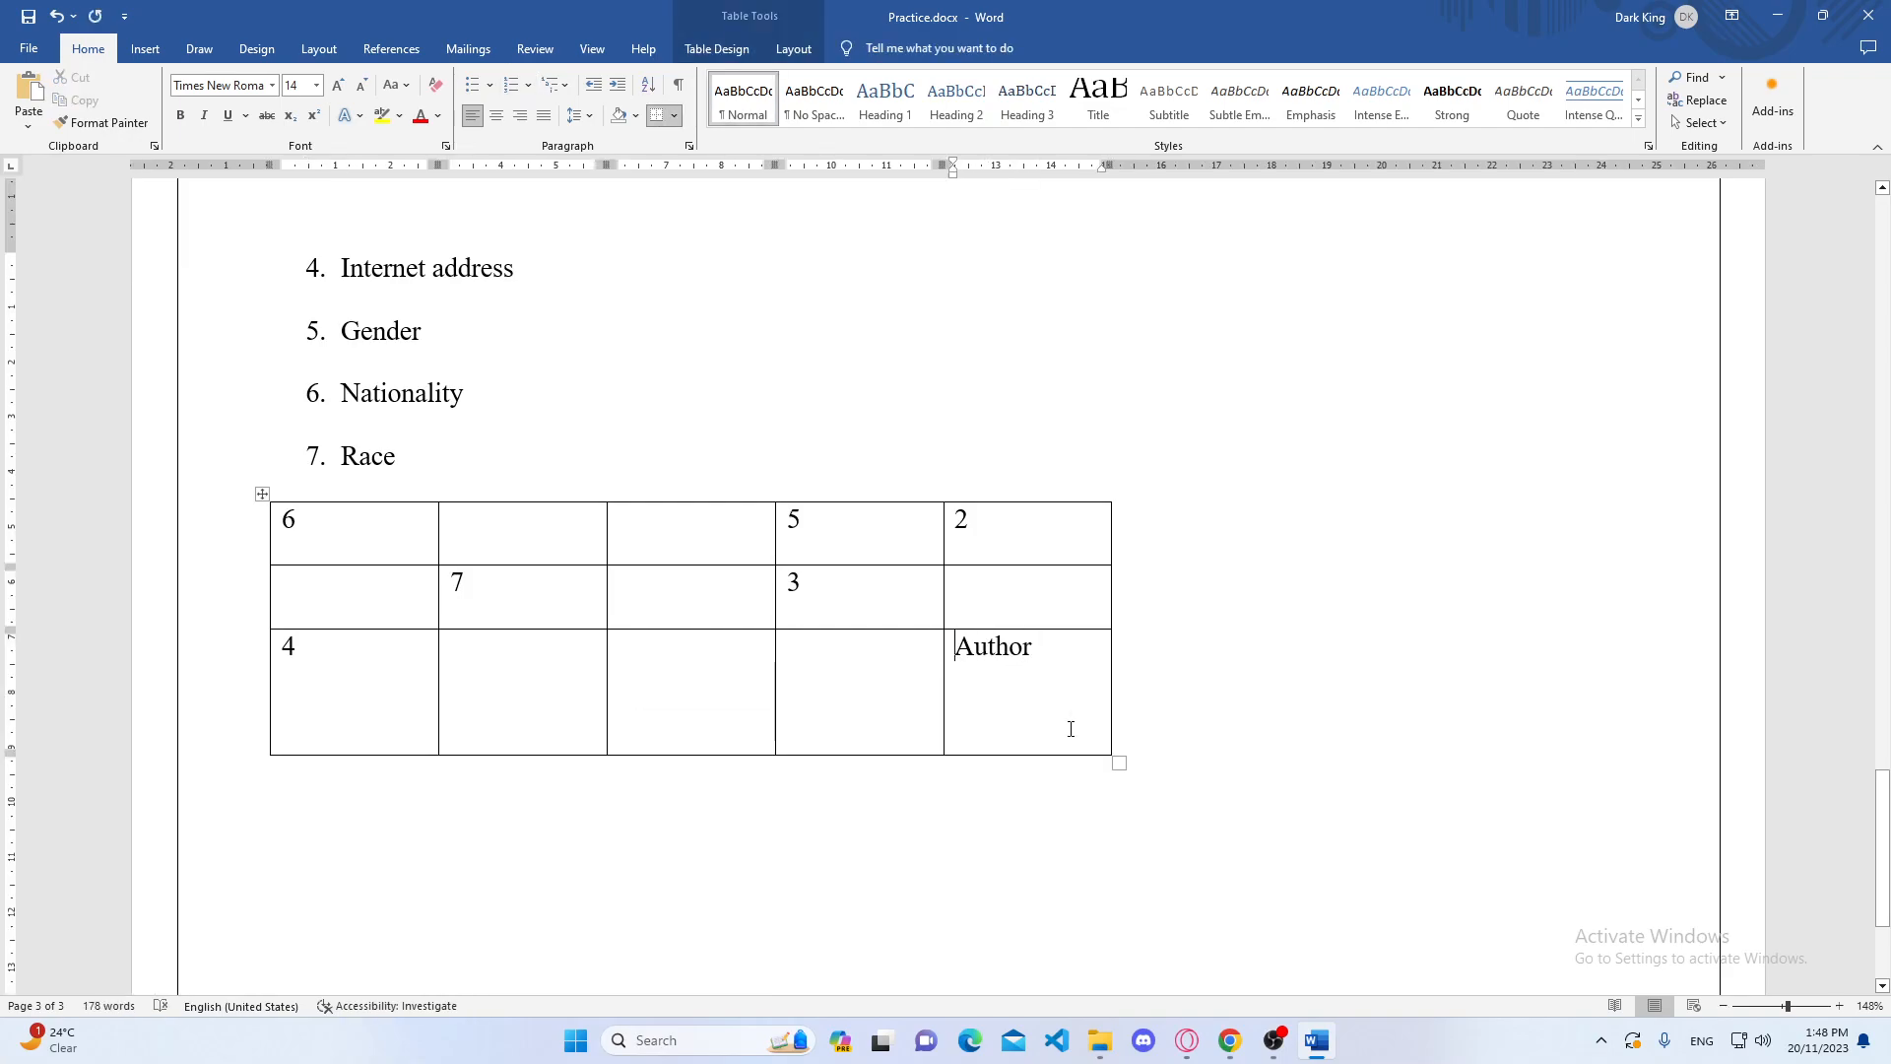
{"action": "key", "text": "BackSpace"}
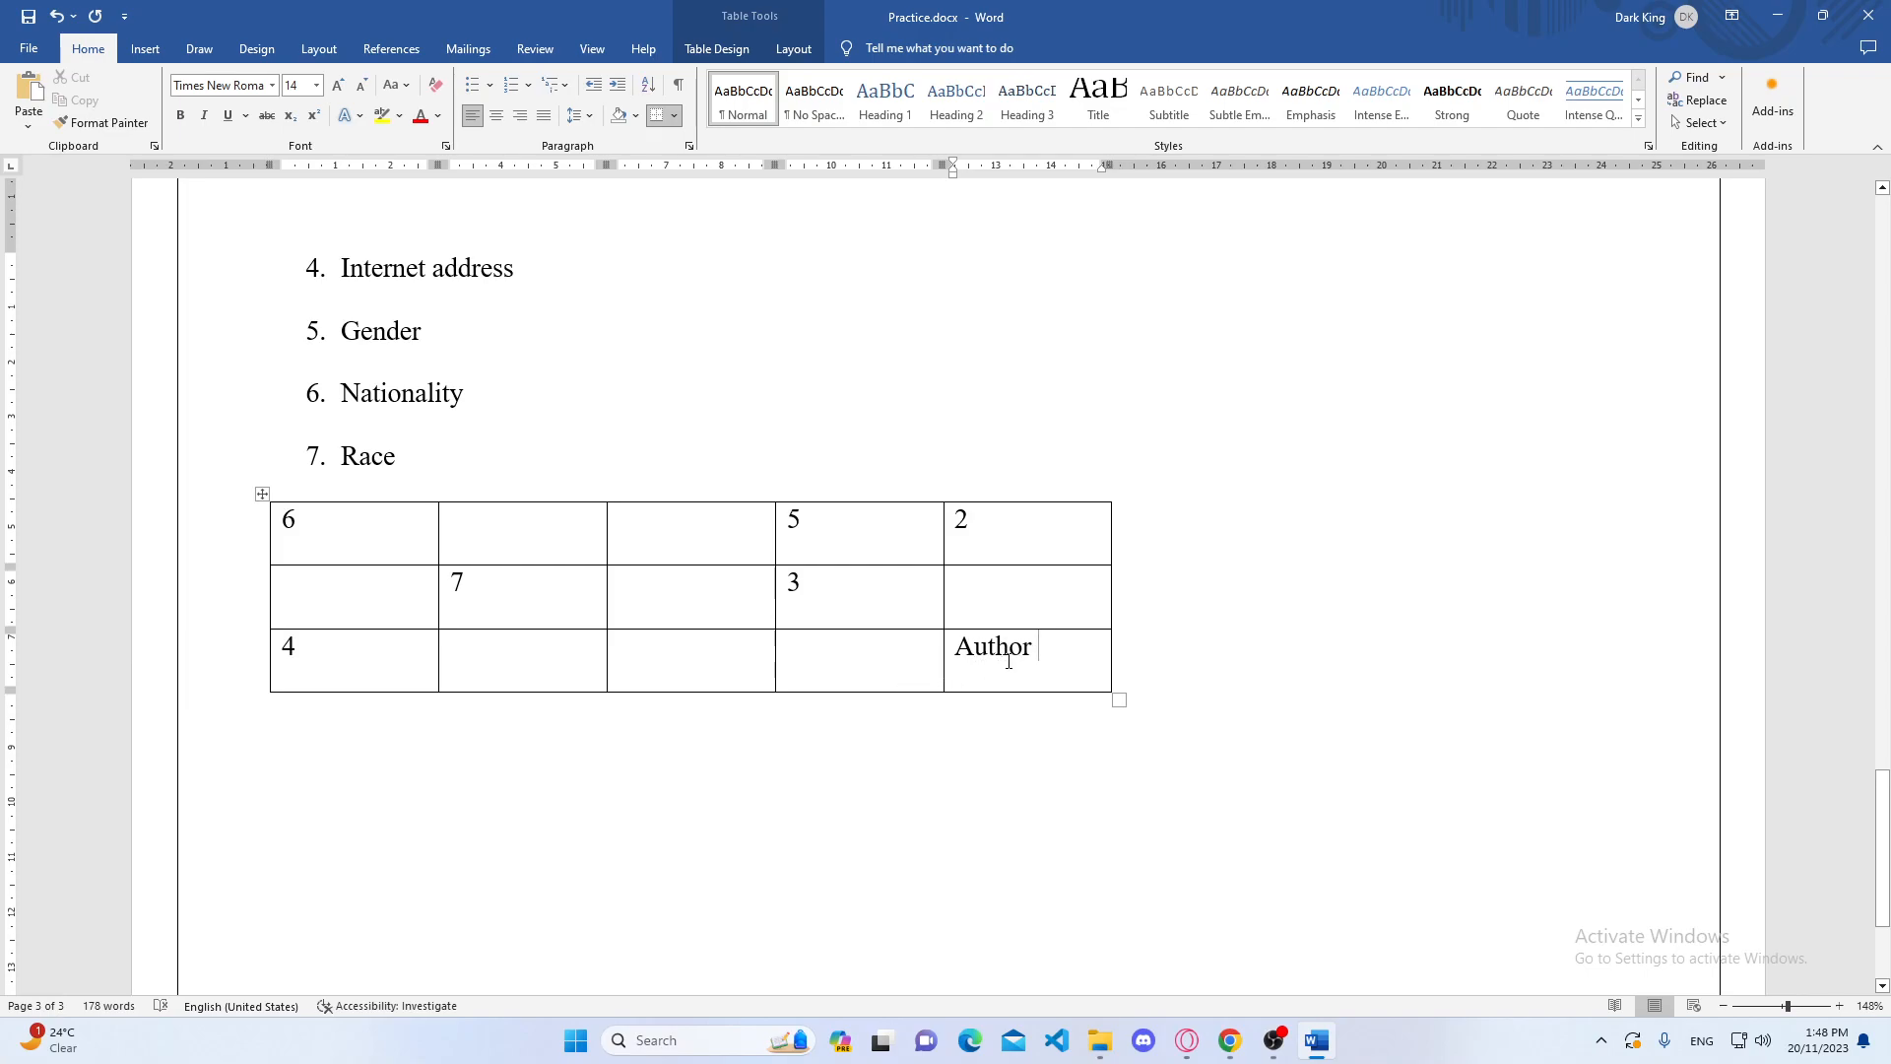
- Merge the Author cell with the empty cell to its left in the table's last row
{"action": "left_click_drag", "start_coordinate": [1047, 662], "coordinate": [914, 671]}
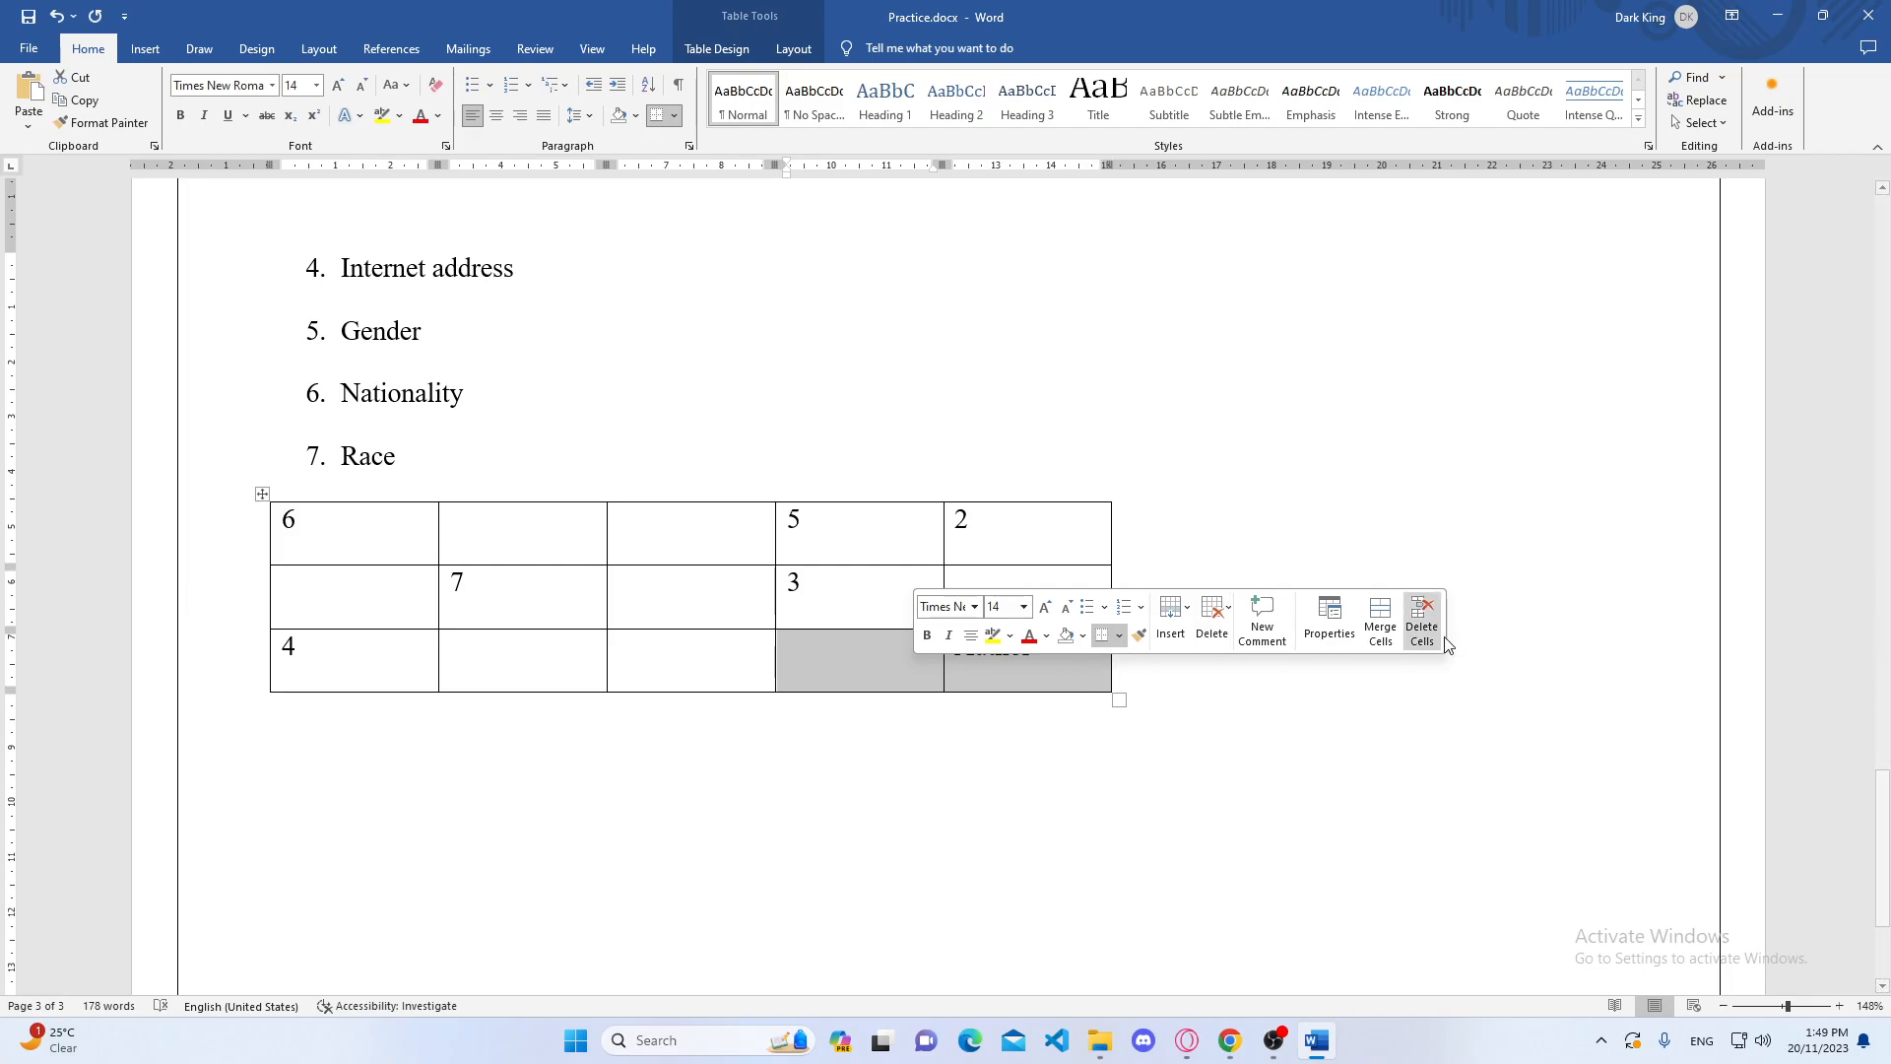
{"action": "left_click", "coordinate": [1381, 616]}
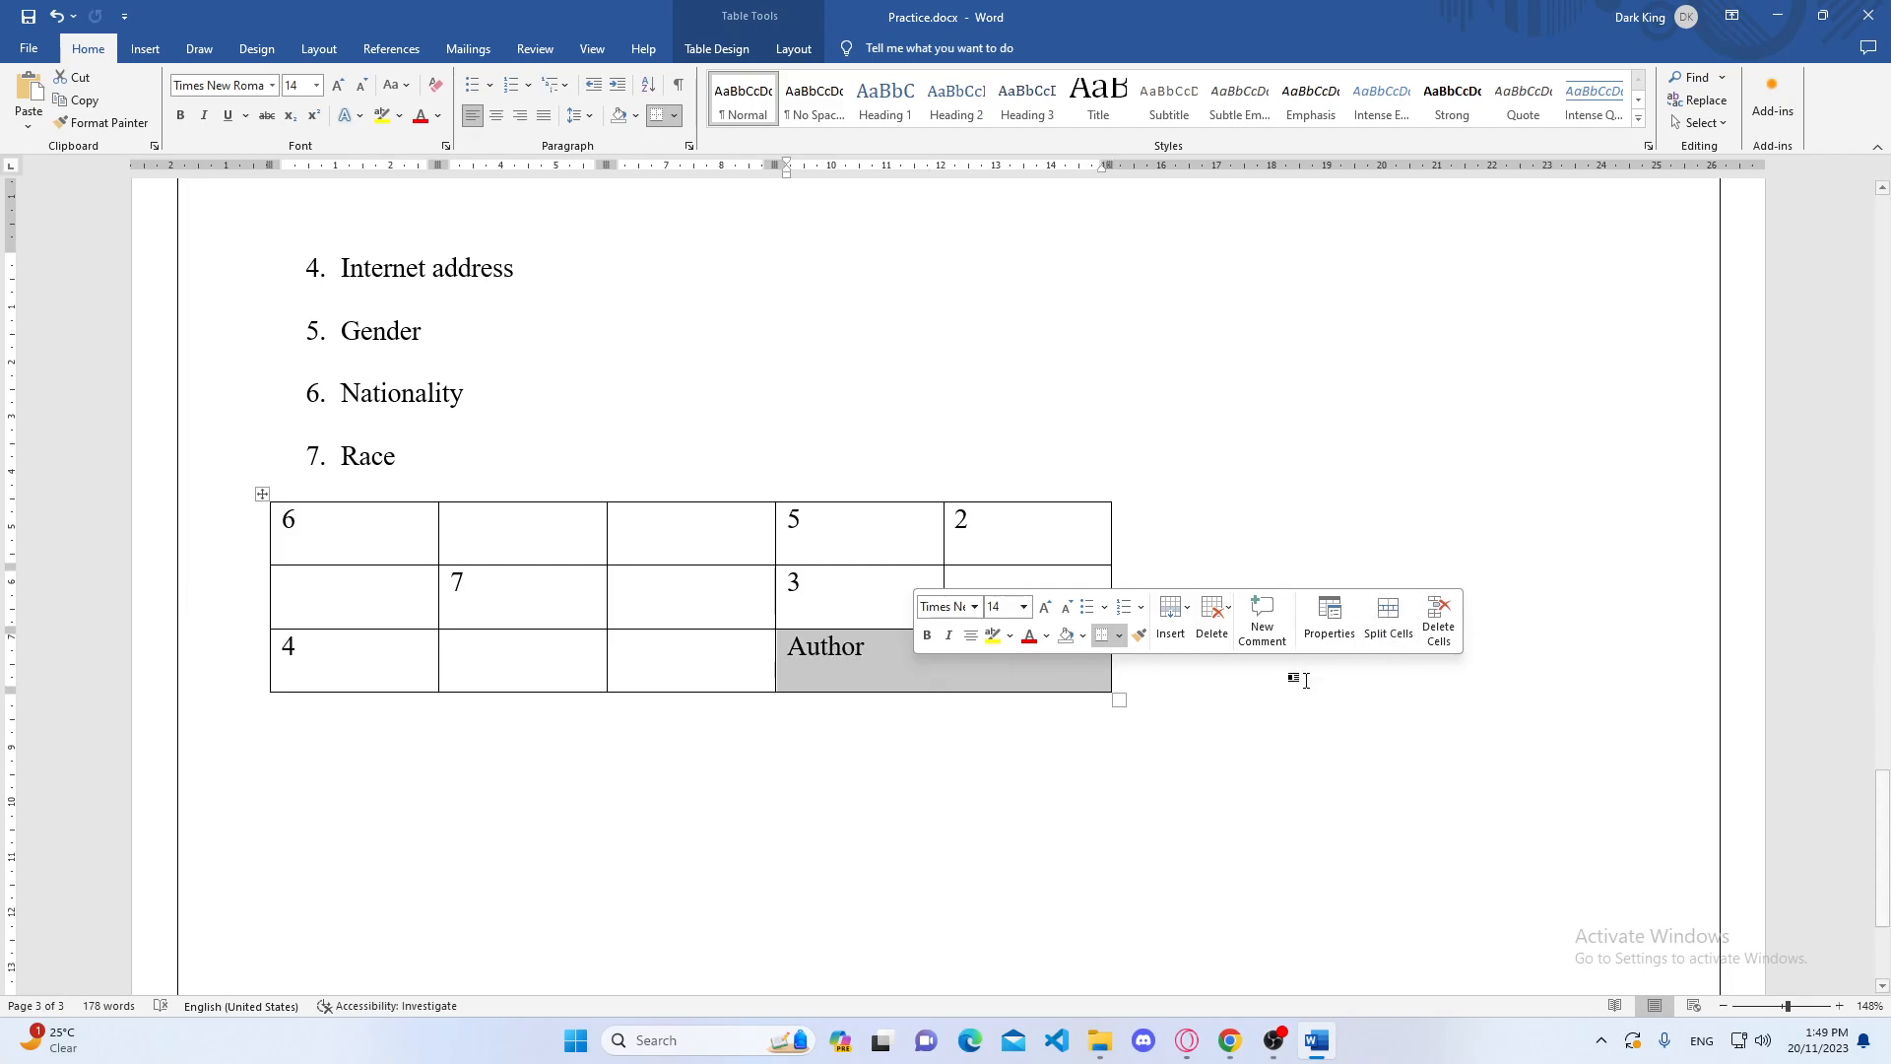
{"action": "left_click", "coordinate": [1267, 696]}
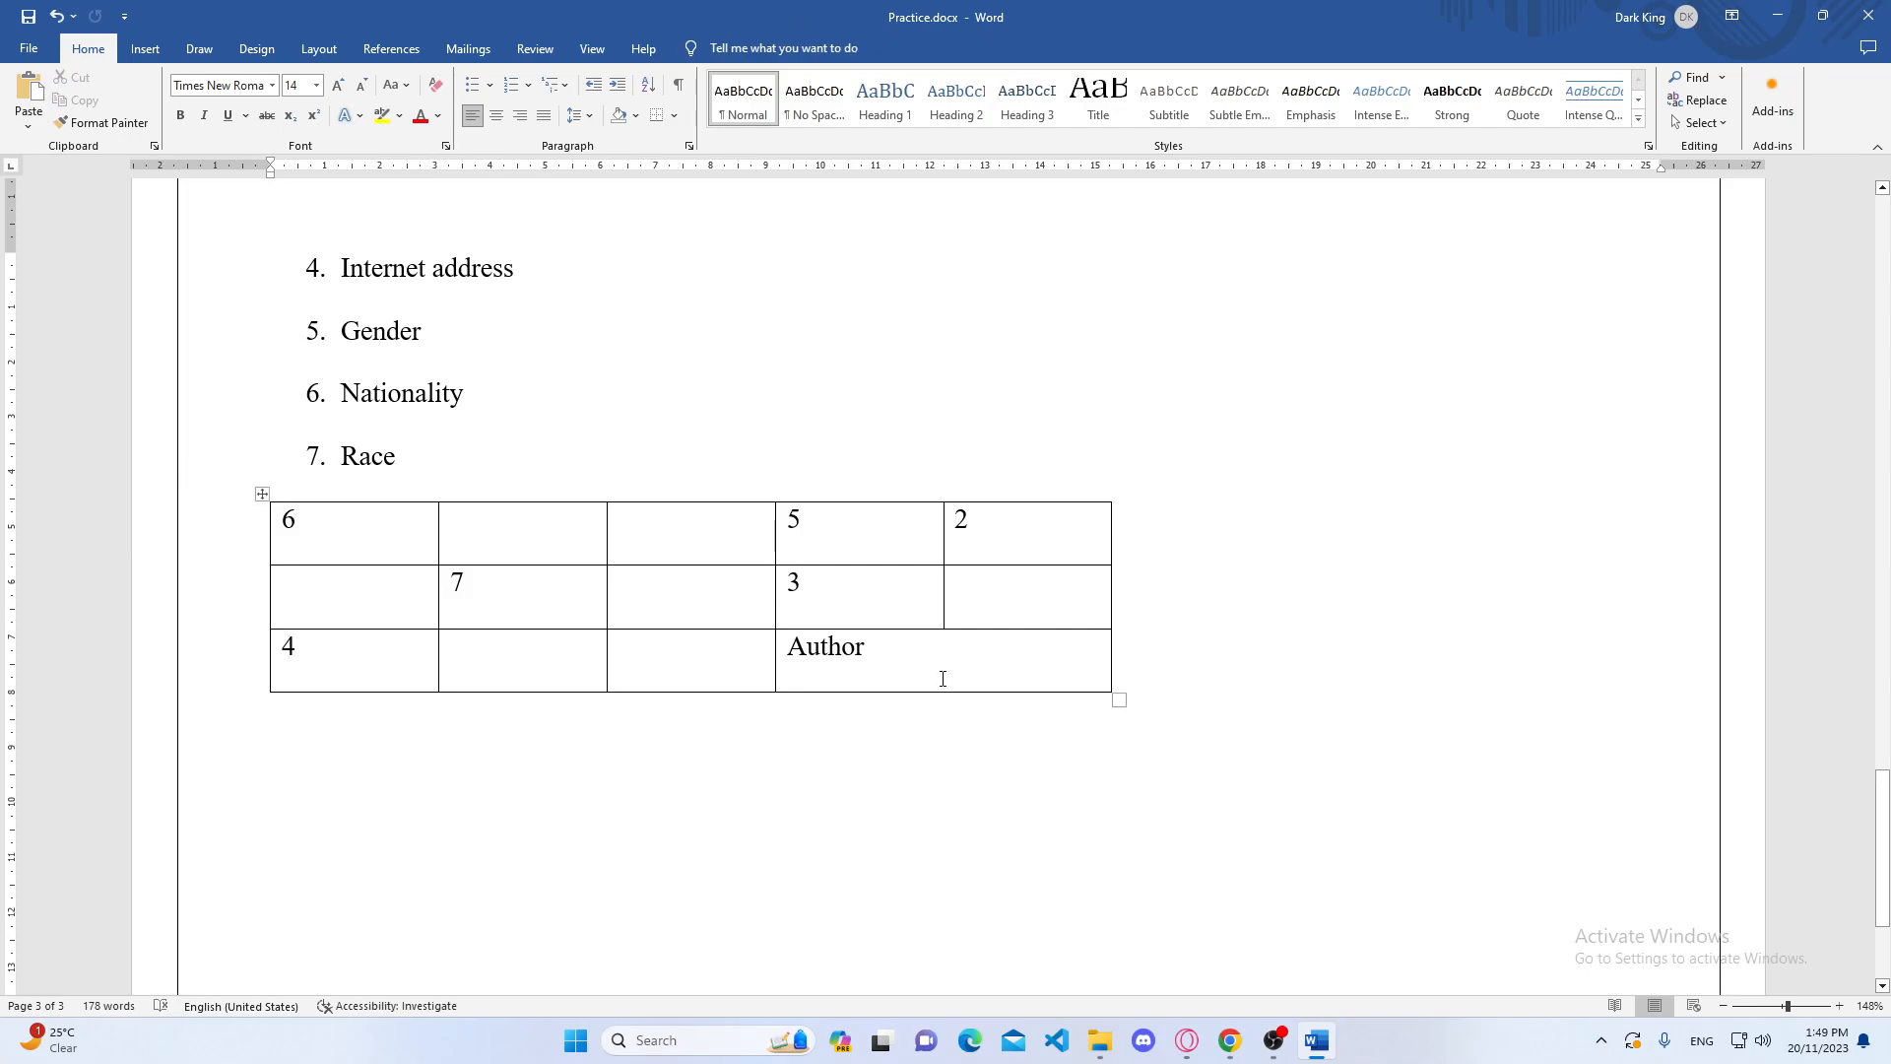
{"action": "key", "text": "ctrl+z"}
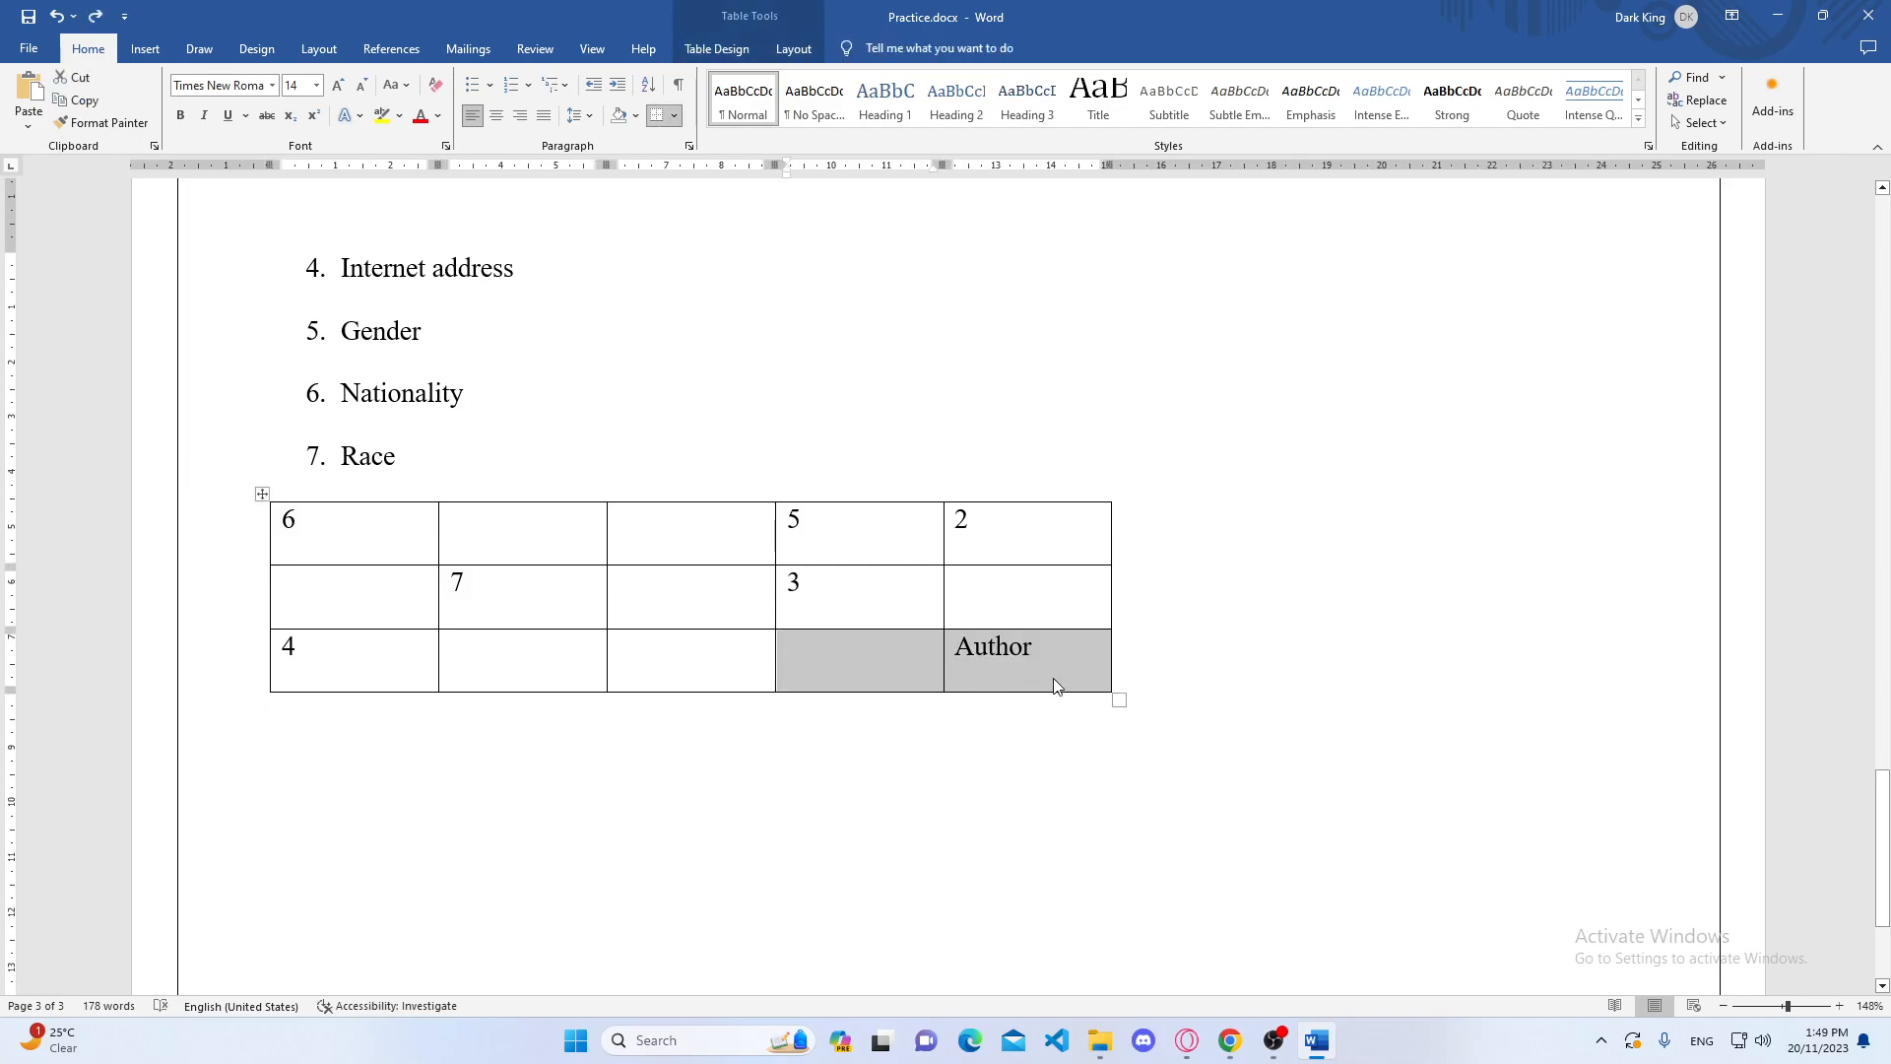
{"action": "right_click", "coordinate": [893, 654]}
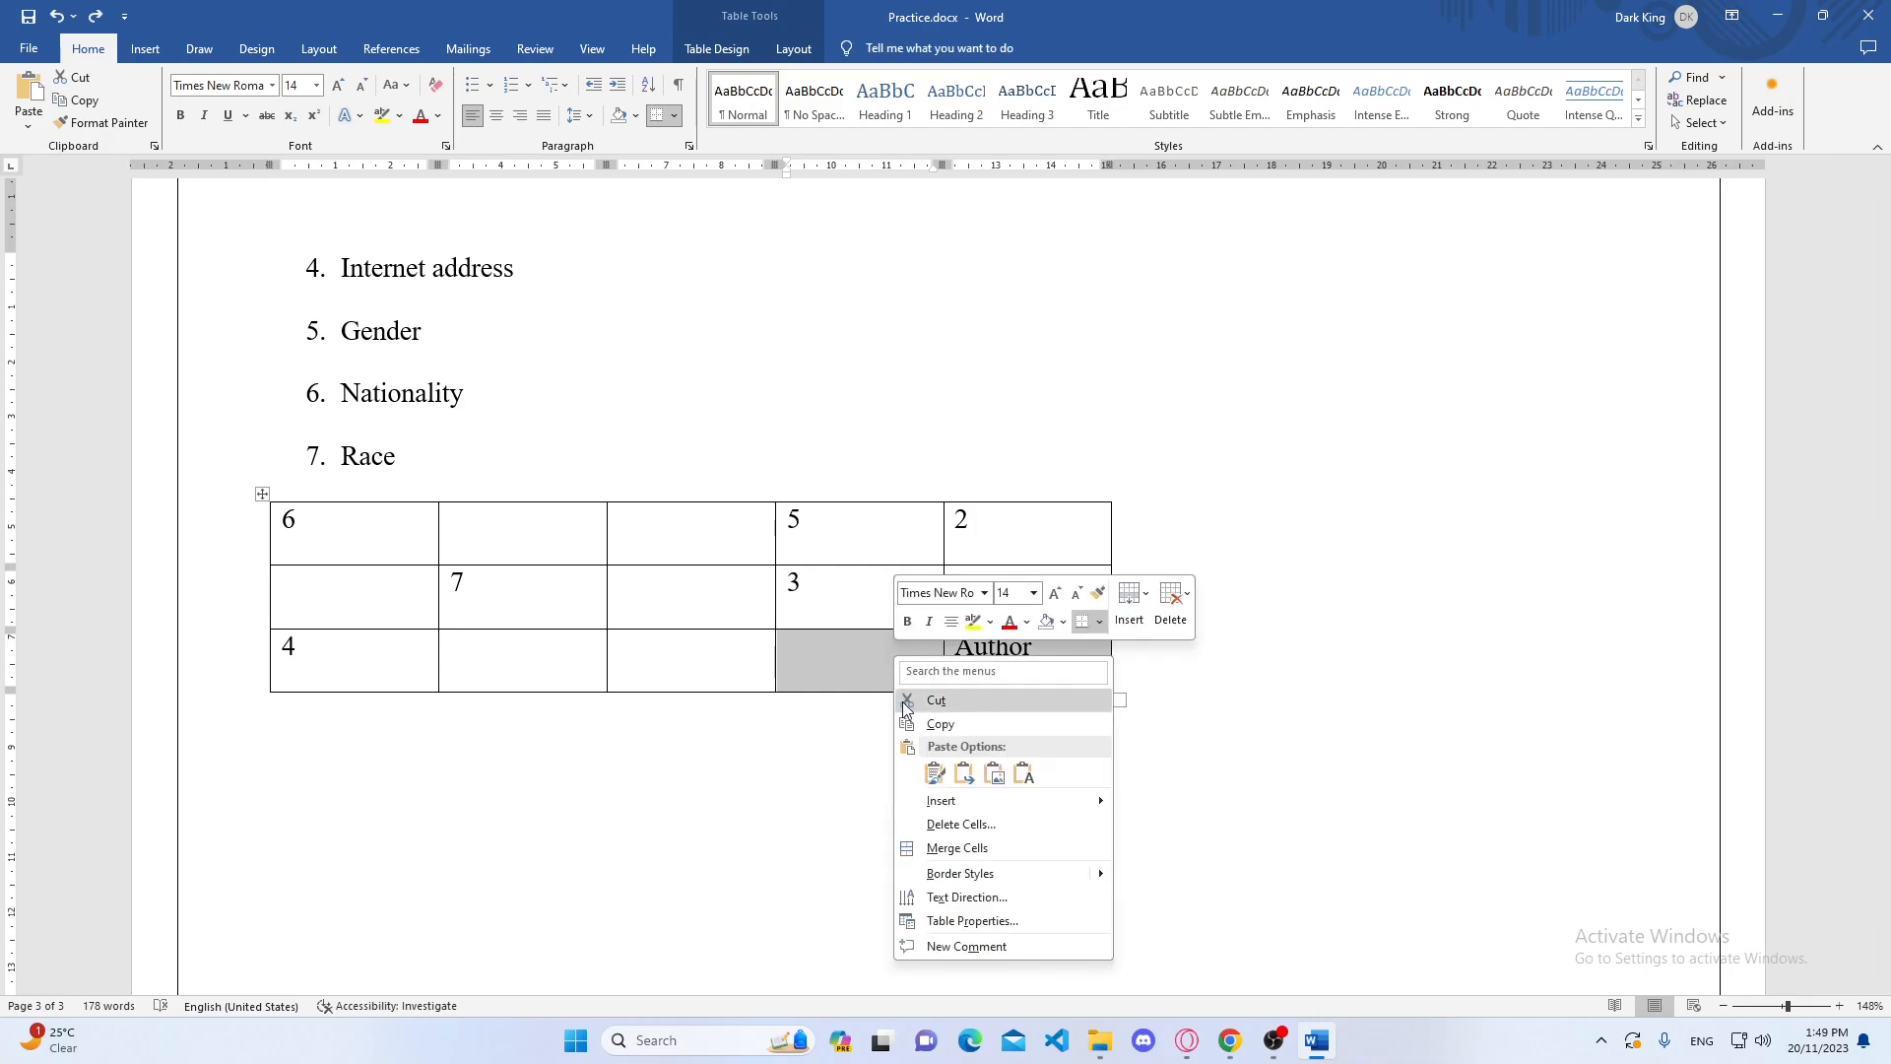
{"action": "left_click", "coordinate": [957, 849]}
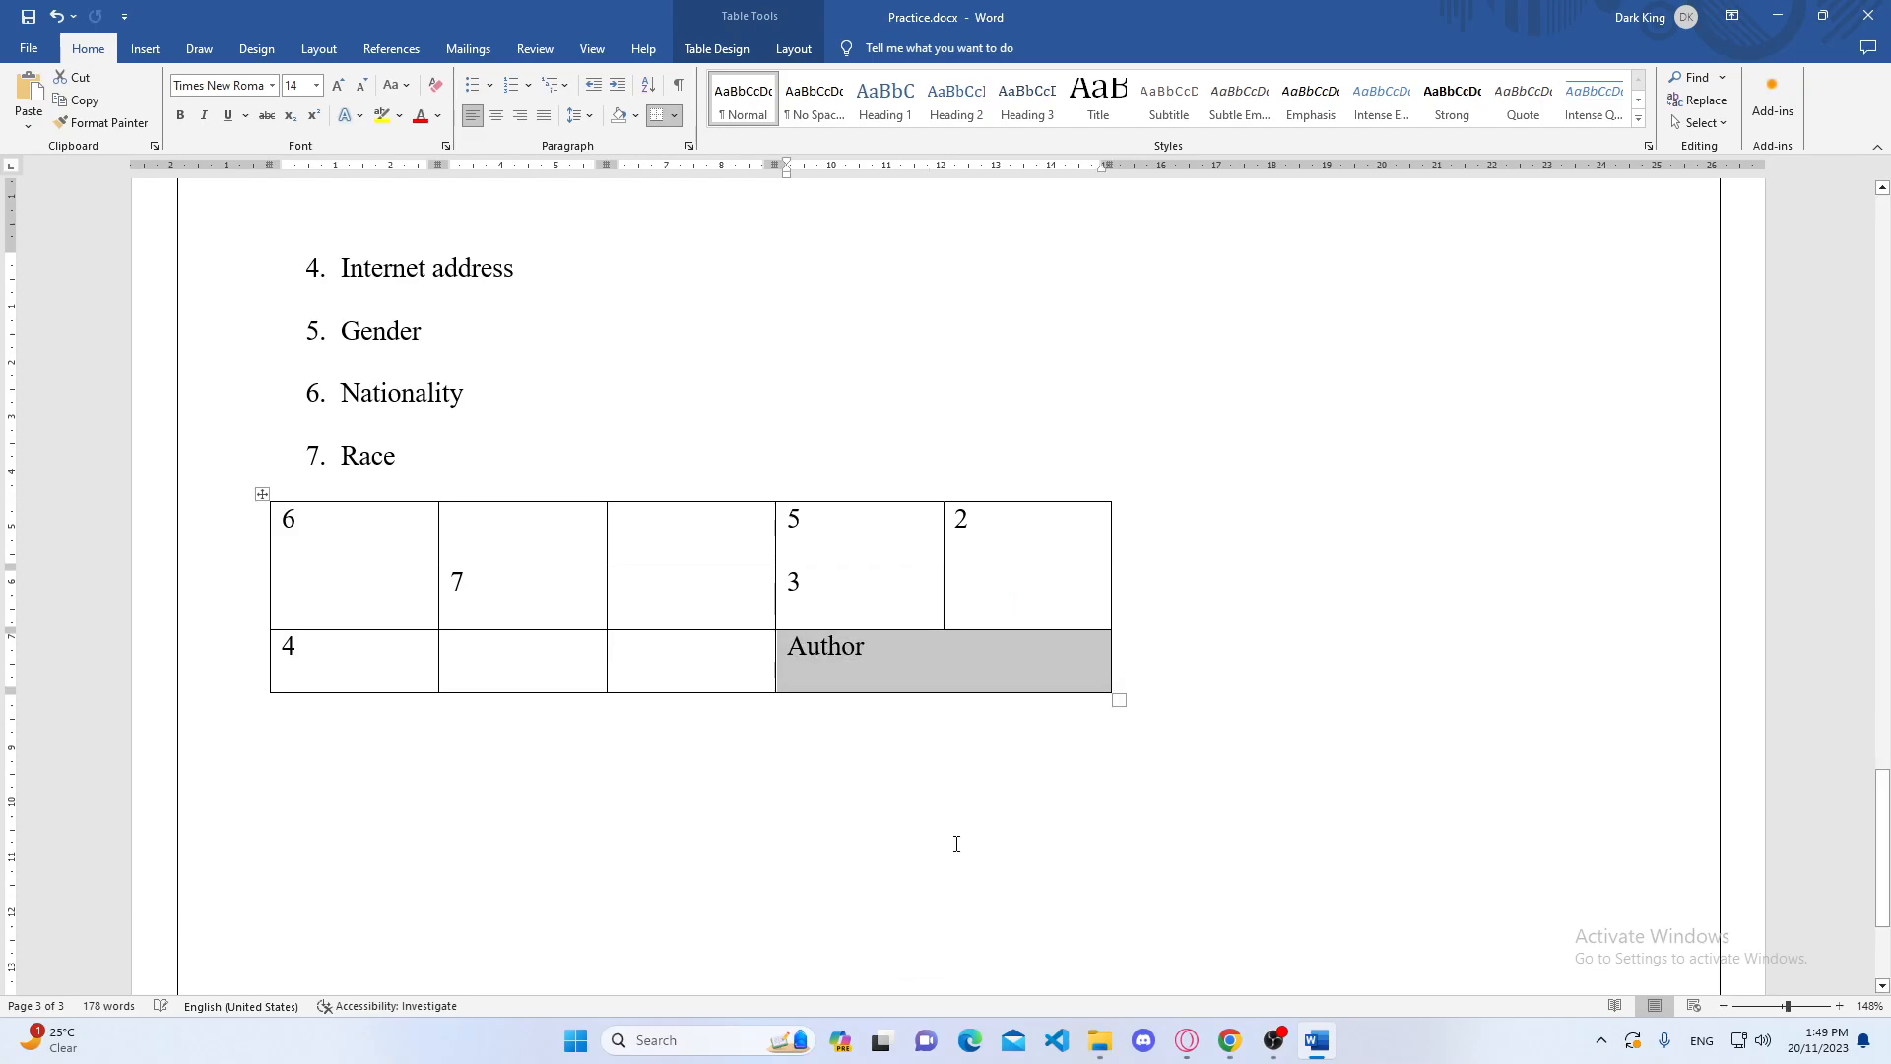
{"action": "left_click", "coordinate": [806, 774]}
- Replace the 7 in the table's second row with a copy of the list item Race, without list numbering or an extra line
{"action": "scroll", "coordinate": [393, 600], "scroll_direction": "up", "scroll_amount": 2}
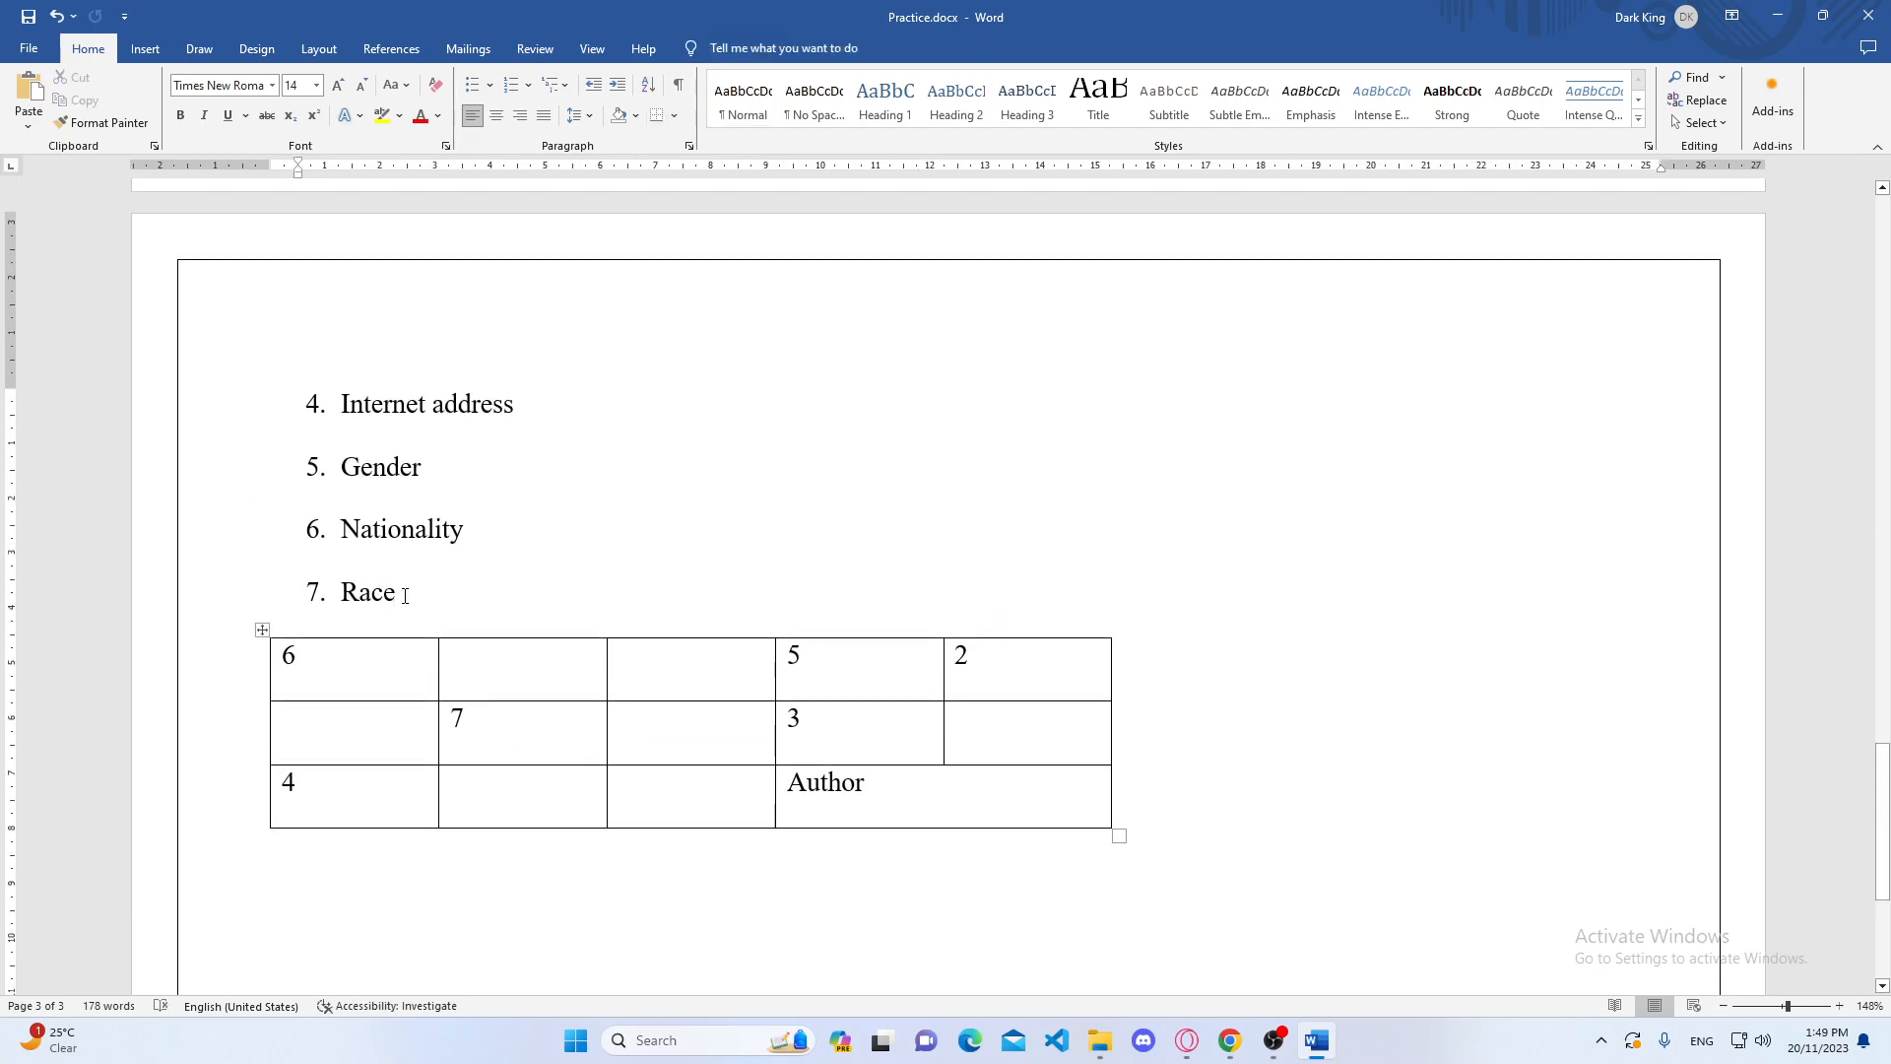
{"action": "left_click_drag", "start_coordinate": [405, 596], "coordinate": [346, 600]}
{"action": "key", "text": "ctrl+c"}
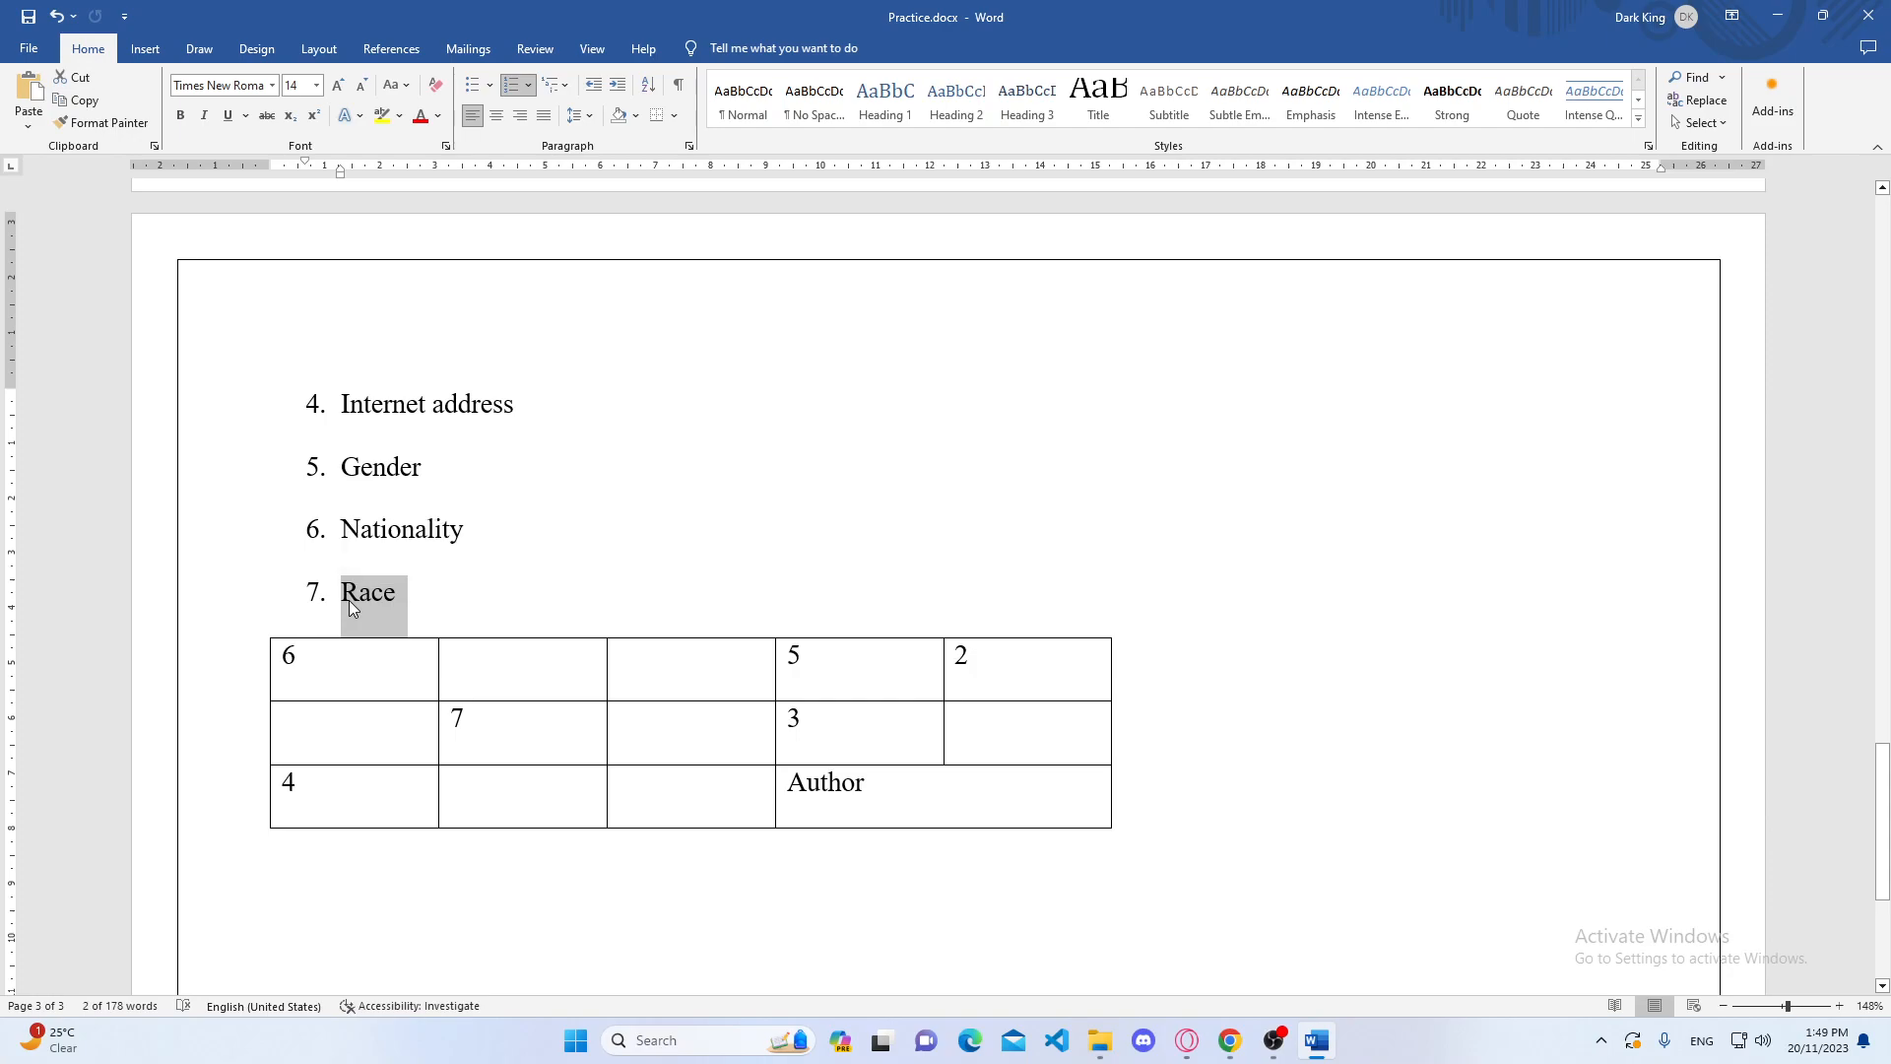
{"action": "left_click", "coordinate": [490, 729]}
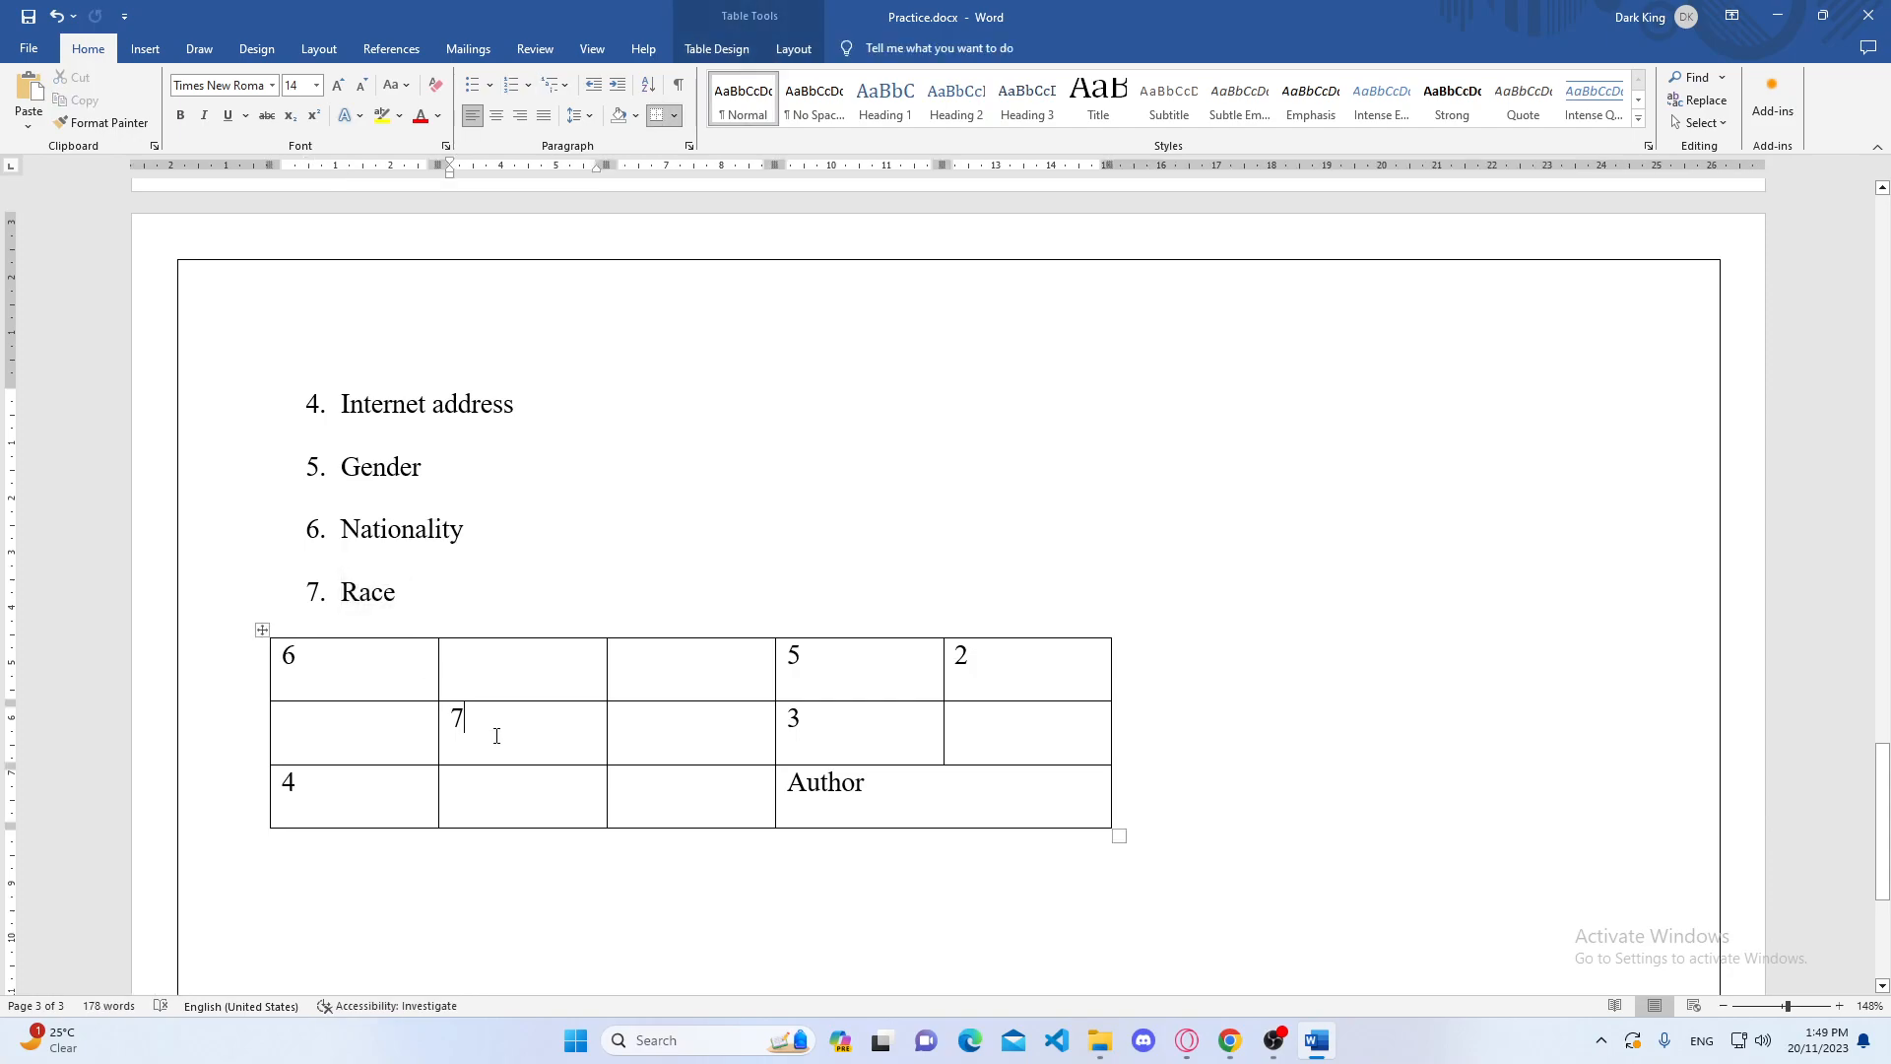
{"action": "key", "text": "BackSpace"}
{"action": "key", "text": "ctrl+v"}
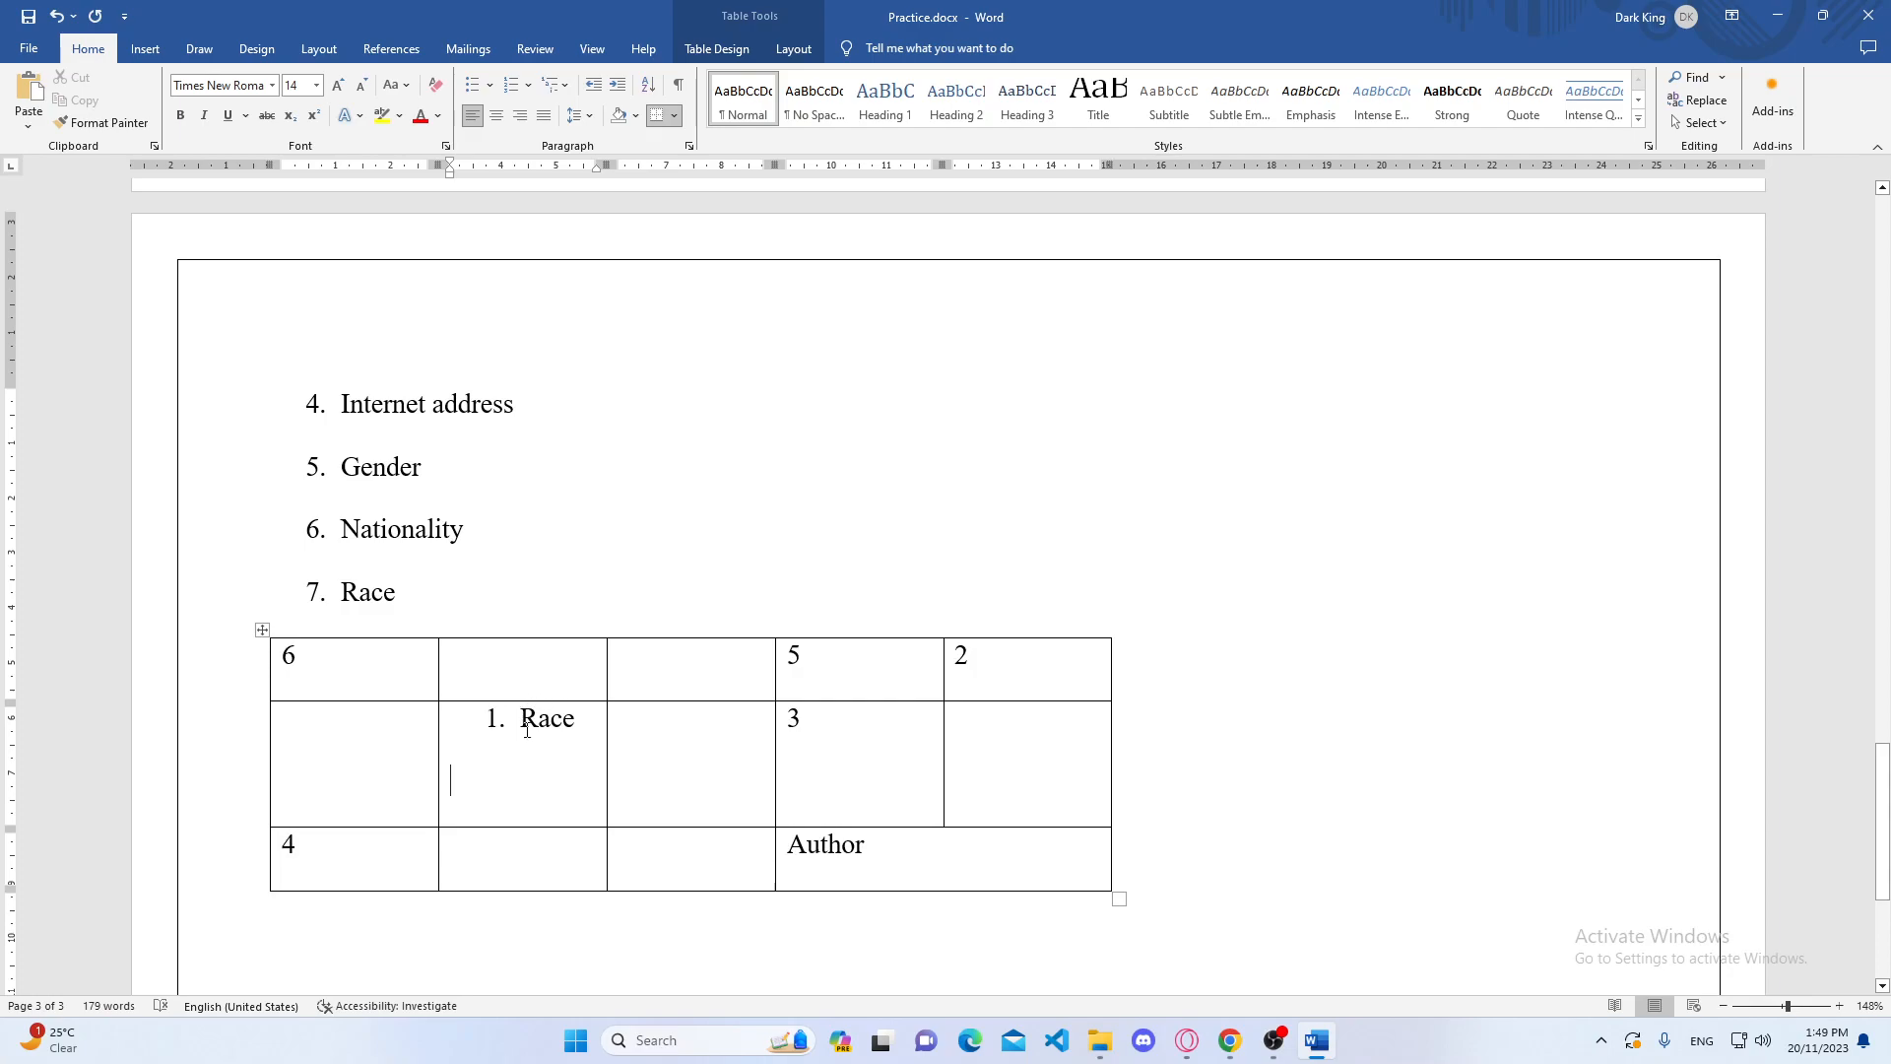
{"action": "left_click", "coordinate": [527, 729]}
{"action": "key", "text": "ctrl+z"}
{"action": "key", "text": "BackSpace"}
- Merge the Race cell with the empty cell to its left and center the text in the merged cell
{"action": "left_click_drag", "start_coordinate": [522, 730], "coordinate": [396, 733]}
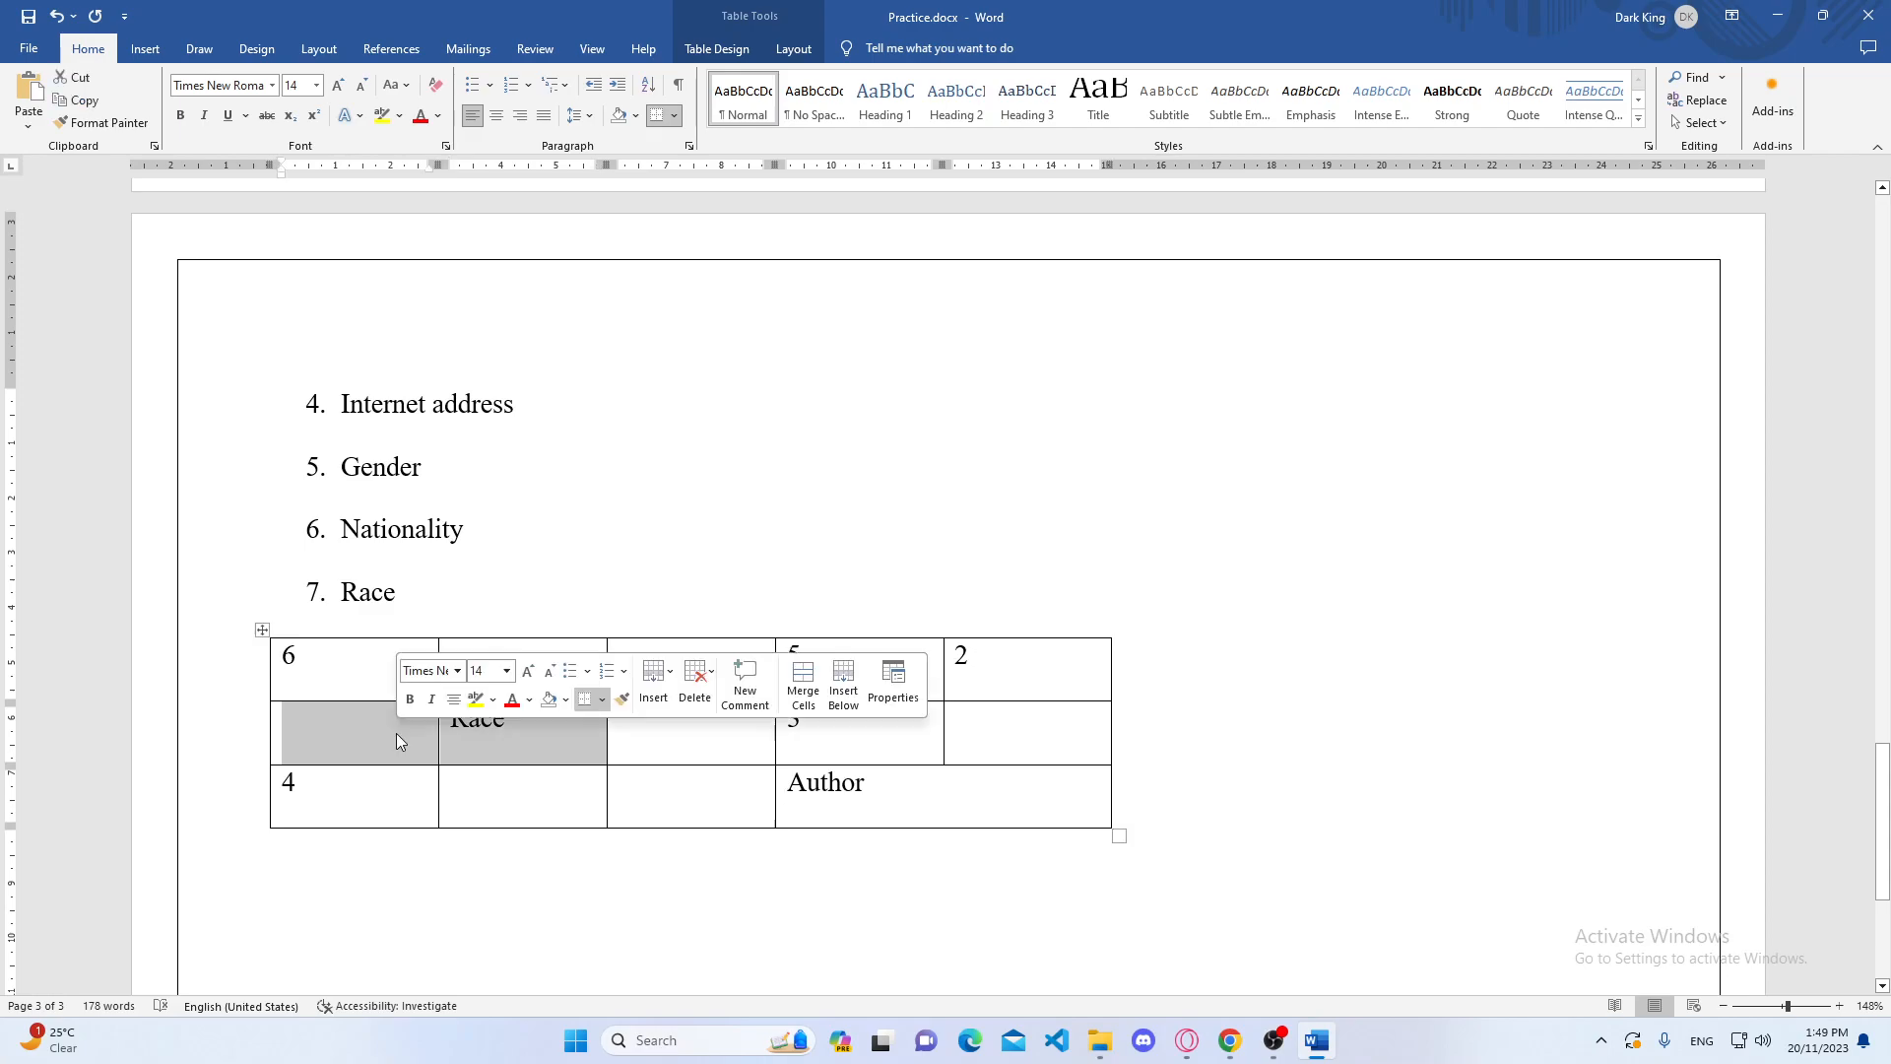
{"action": "left_click", "coordinate": [804, 680]}
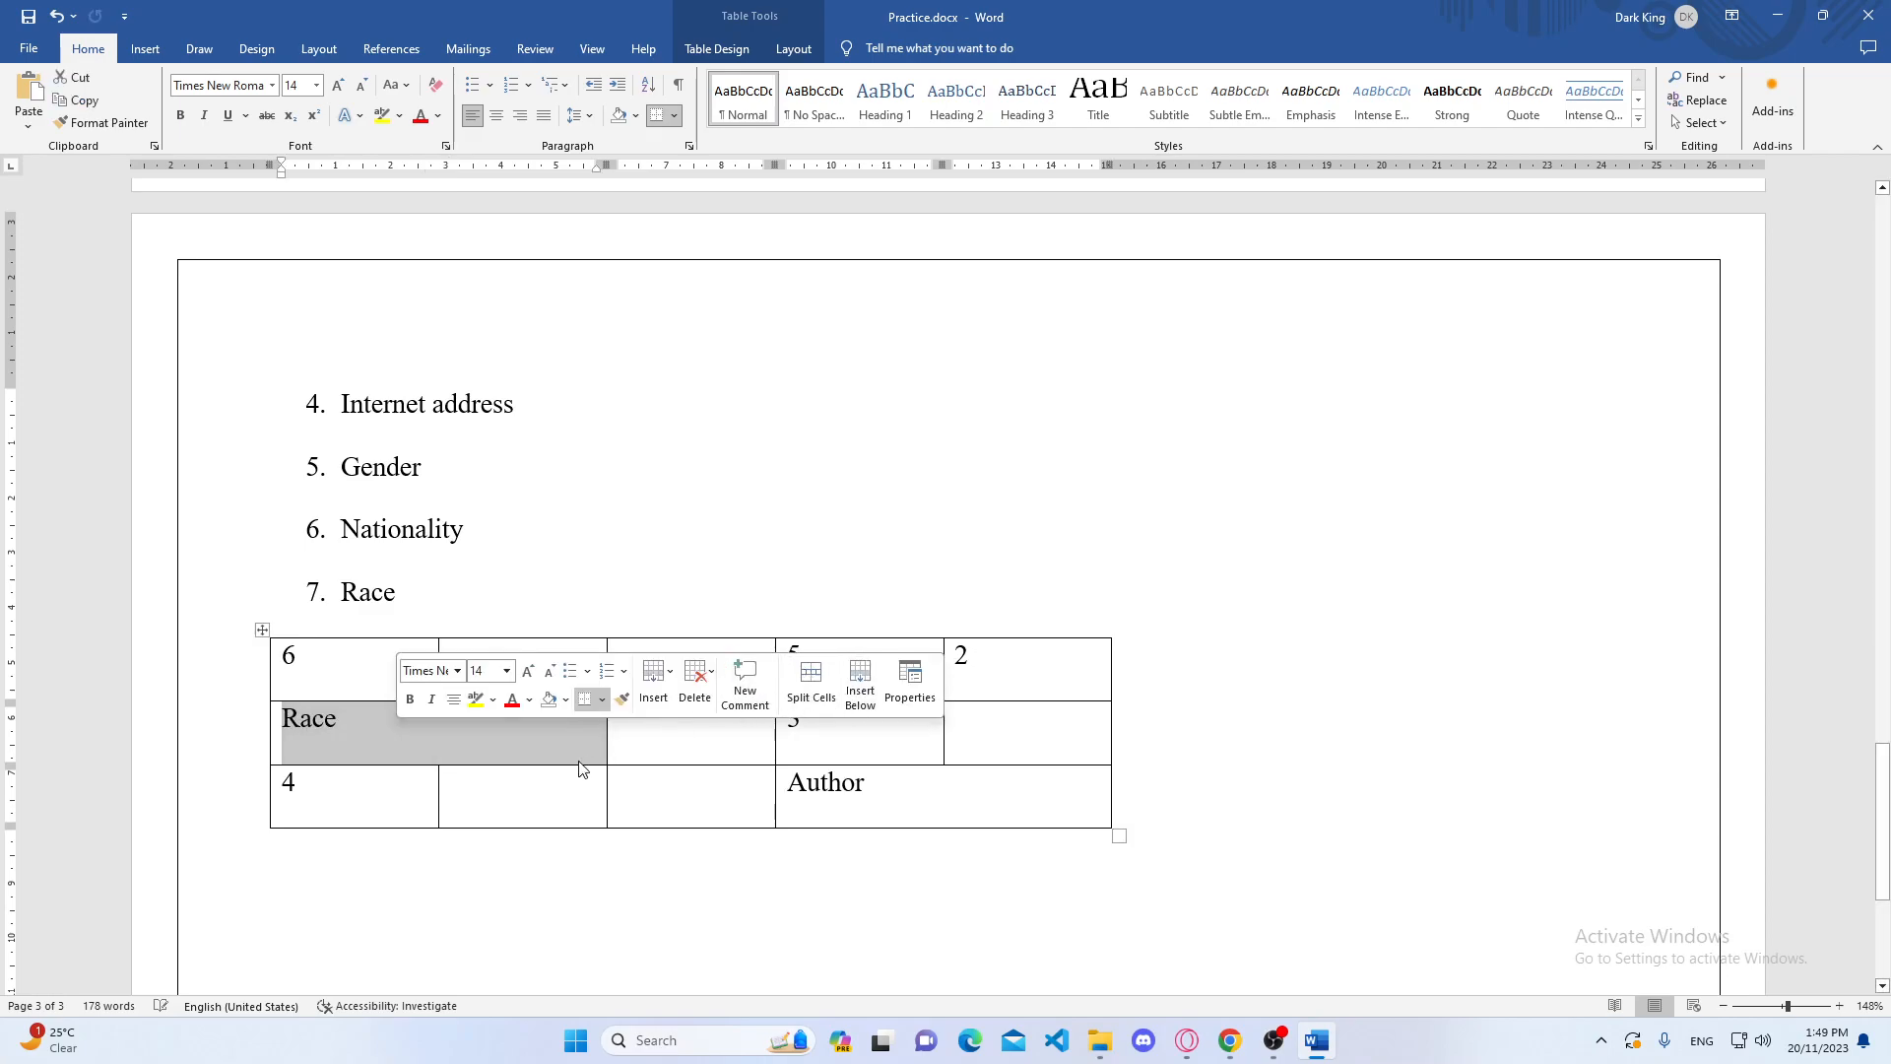
{"action": "left_click", "coordinate": [675, 575]}
{"action": "left_click", "coordinate": [409, 719]}
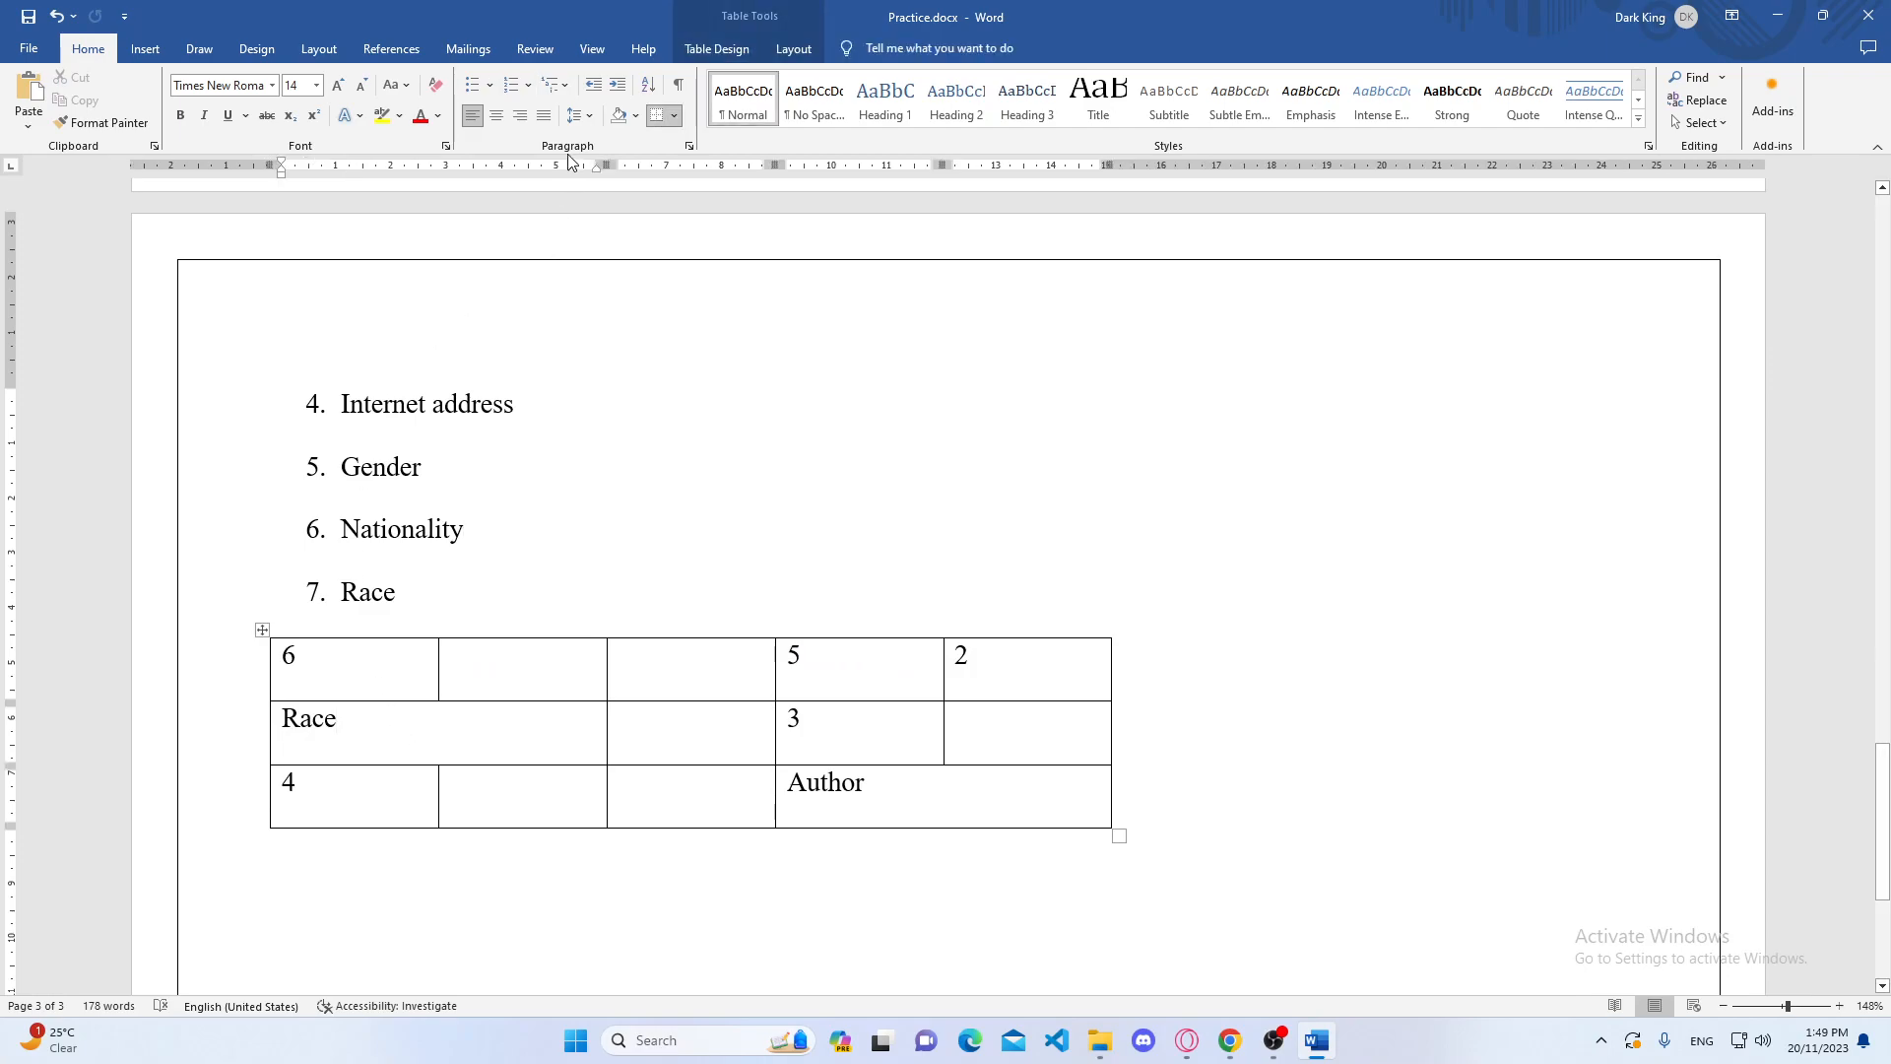
{"action": "left_click", "coordinate": [503, 120]}
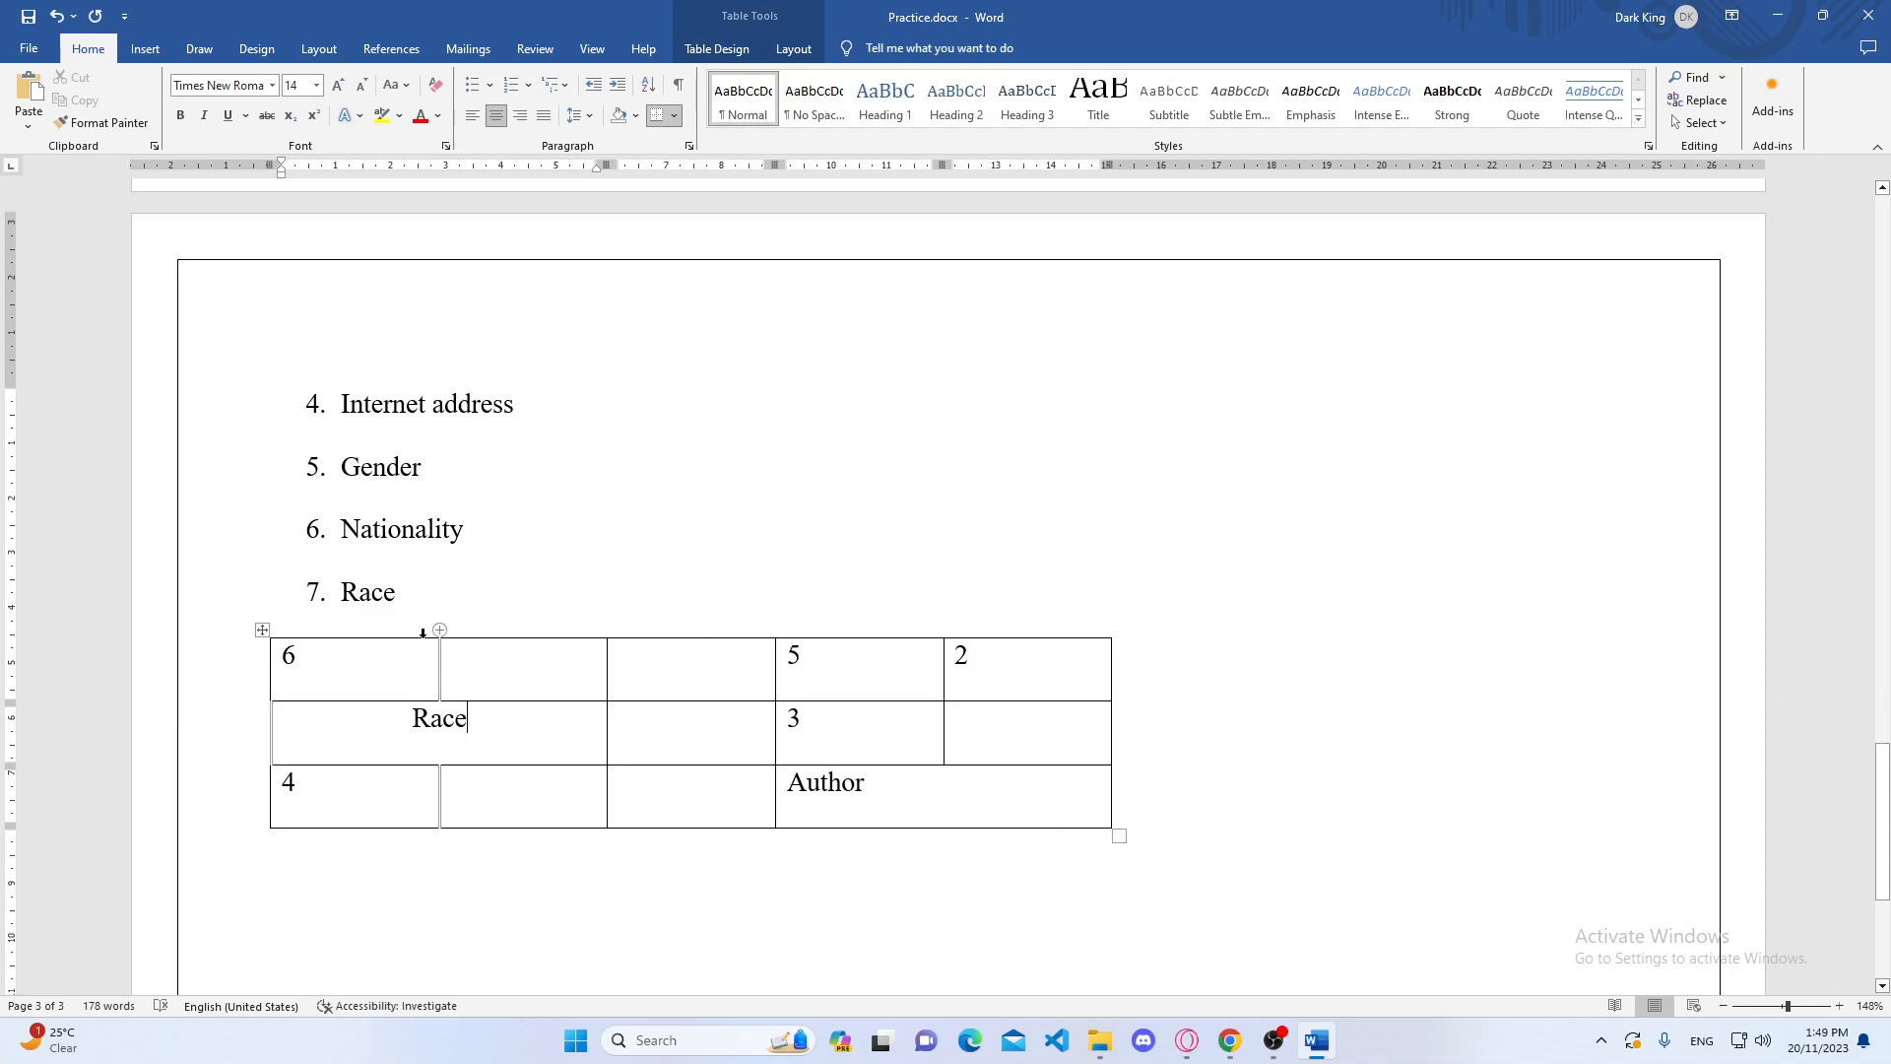
- Remove all borders from the whole table containing Race and Author
{"action": "left_click", "coordinate": [259, 632]}
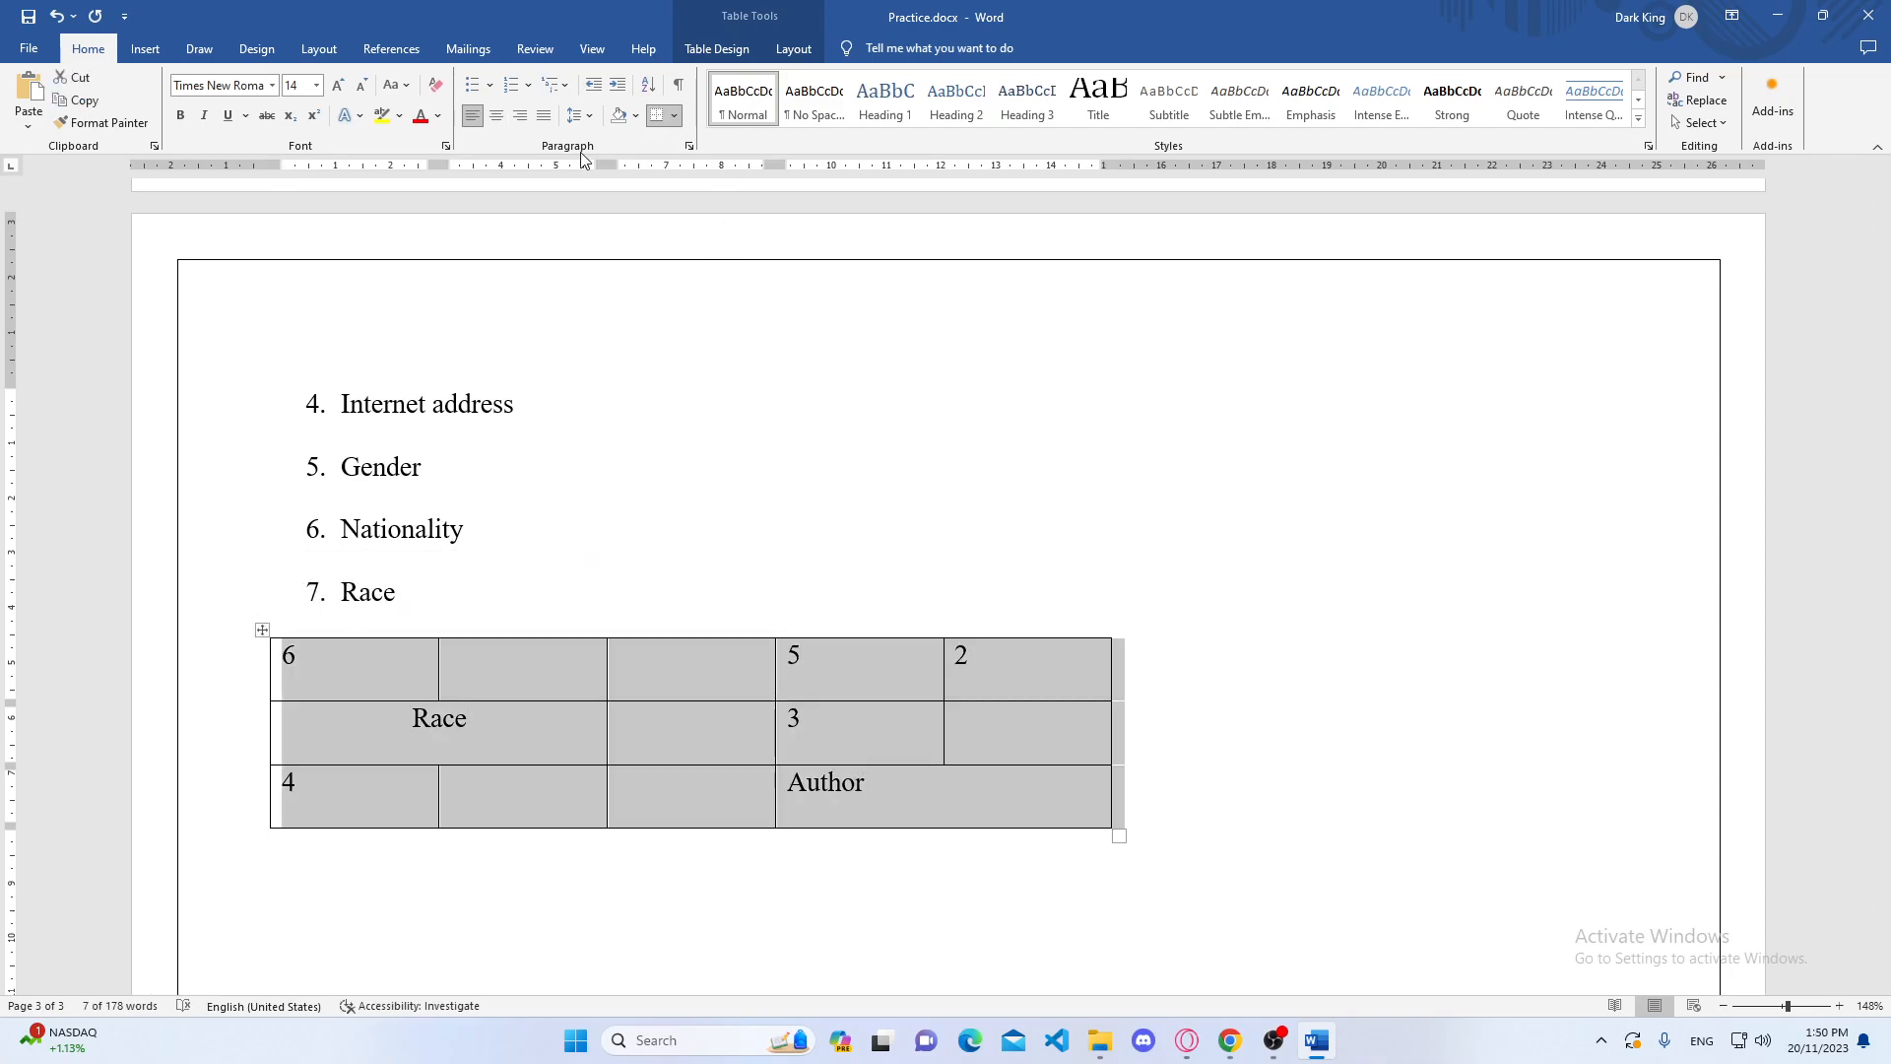
{"action": "left_click", "coordinate": [675, 117]}
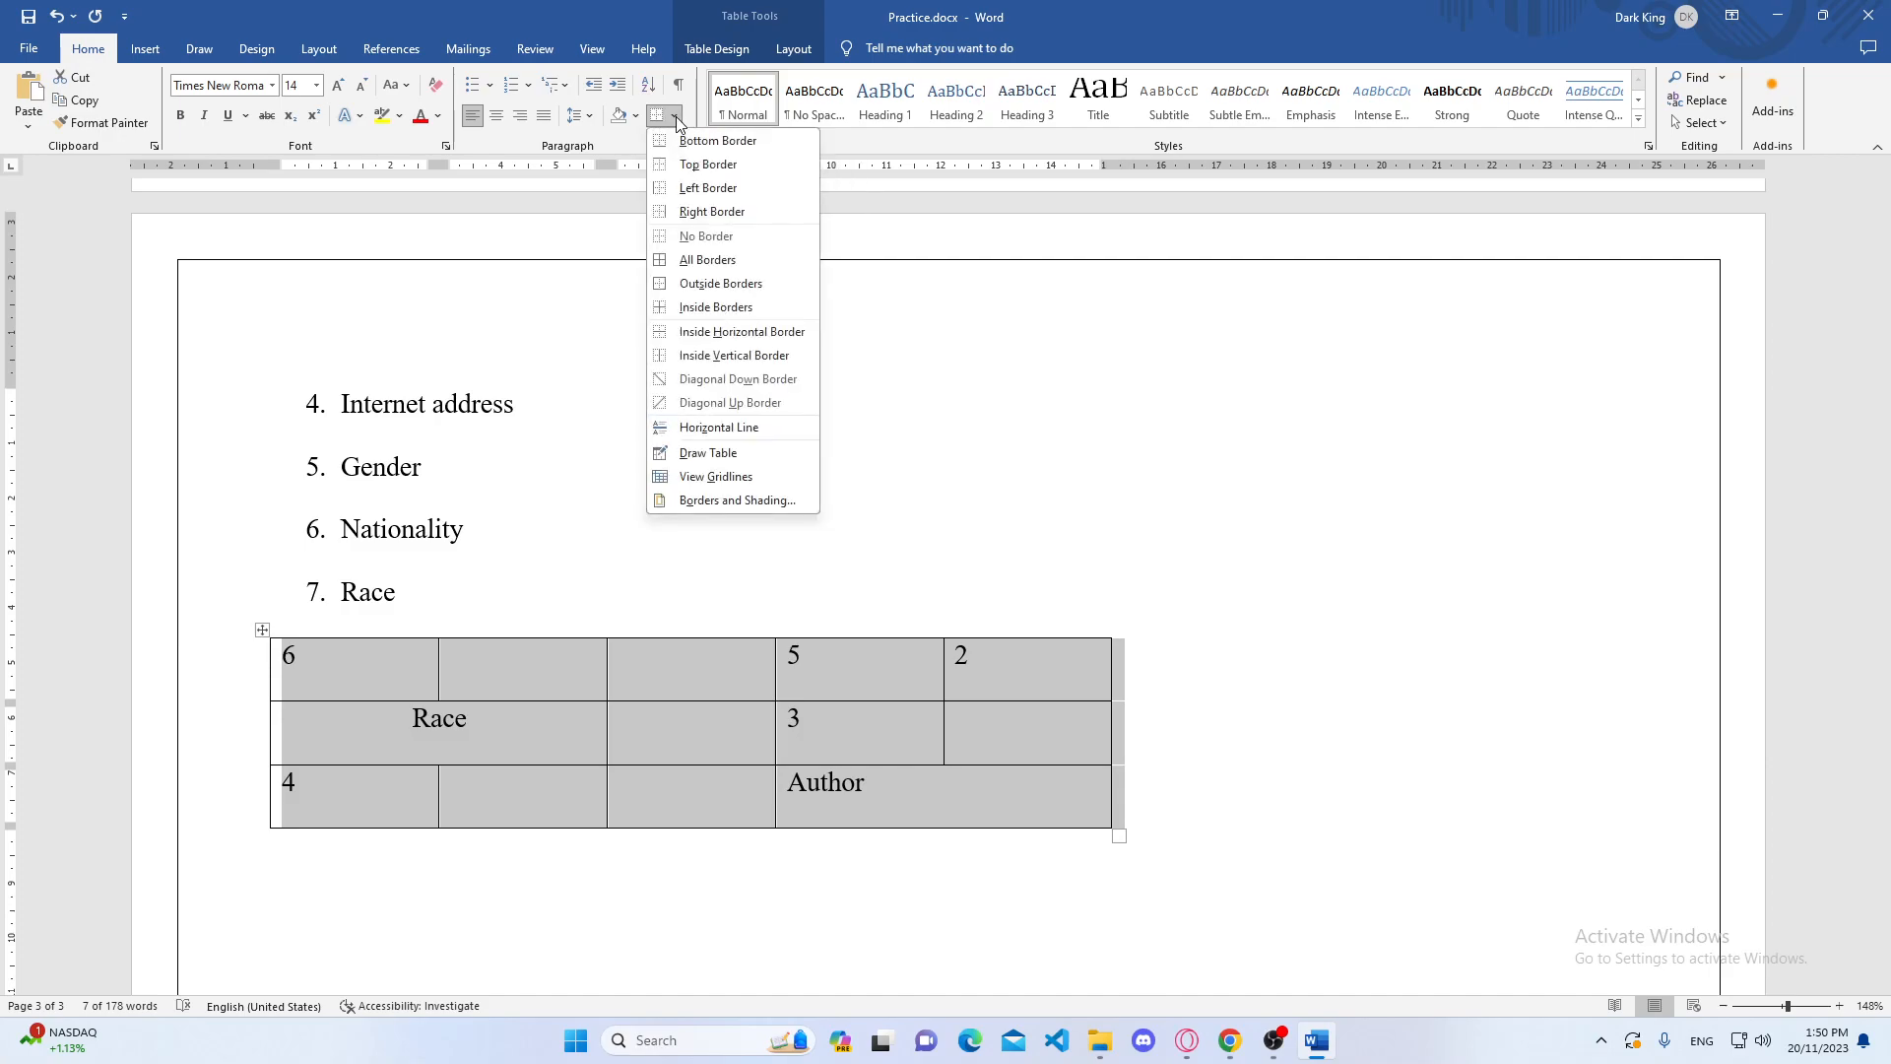
{"action": "left_click", "coordinate": [657, 240]}
{"action": "left_click", "coordinate": [1266, 484]}
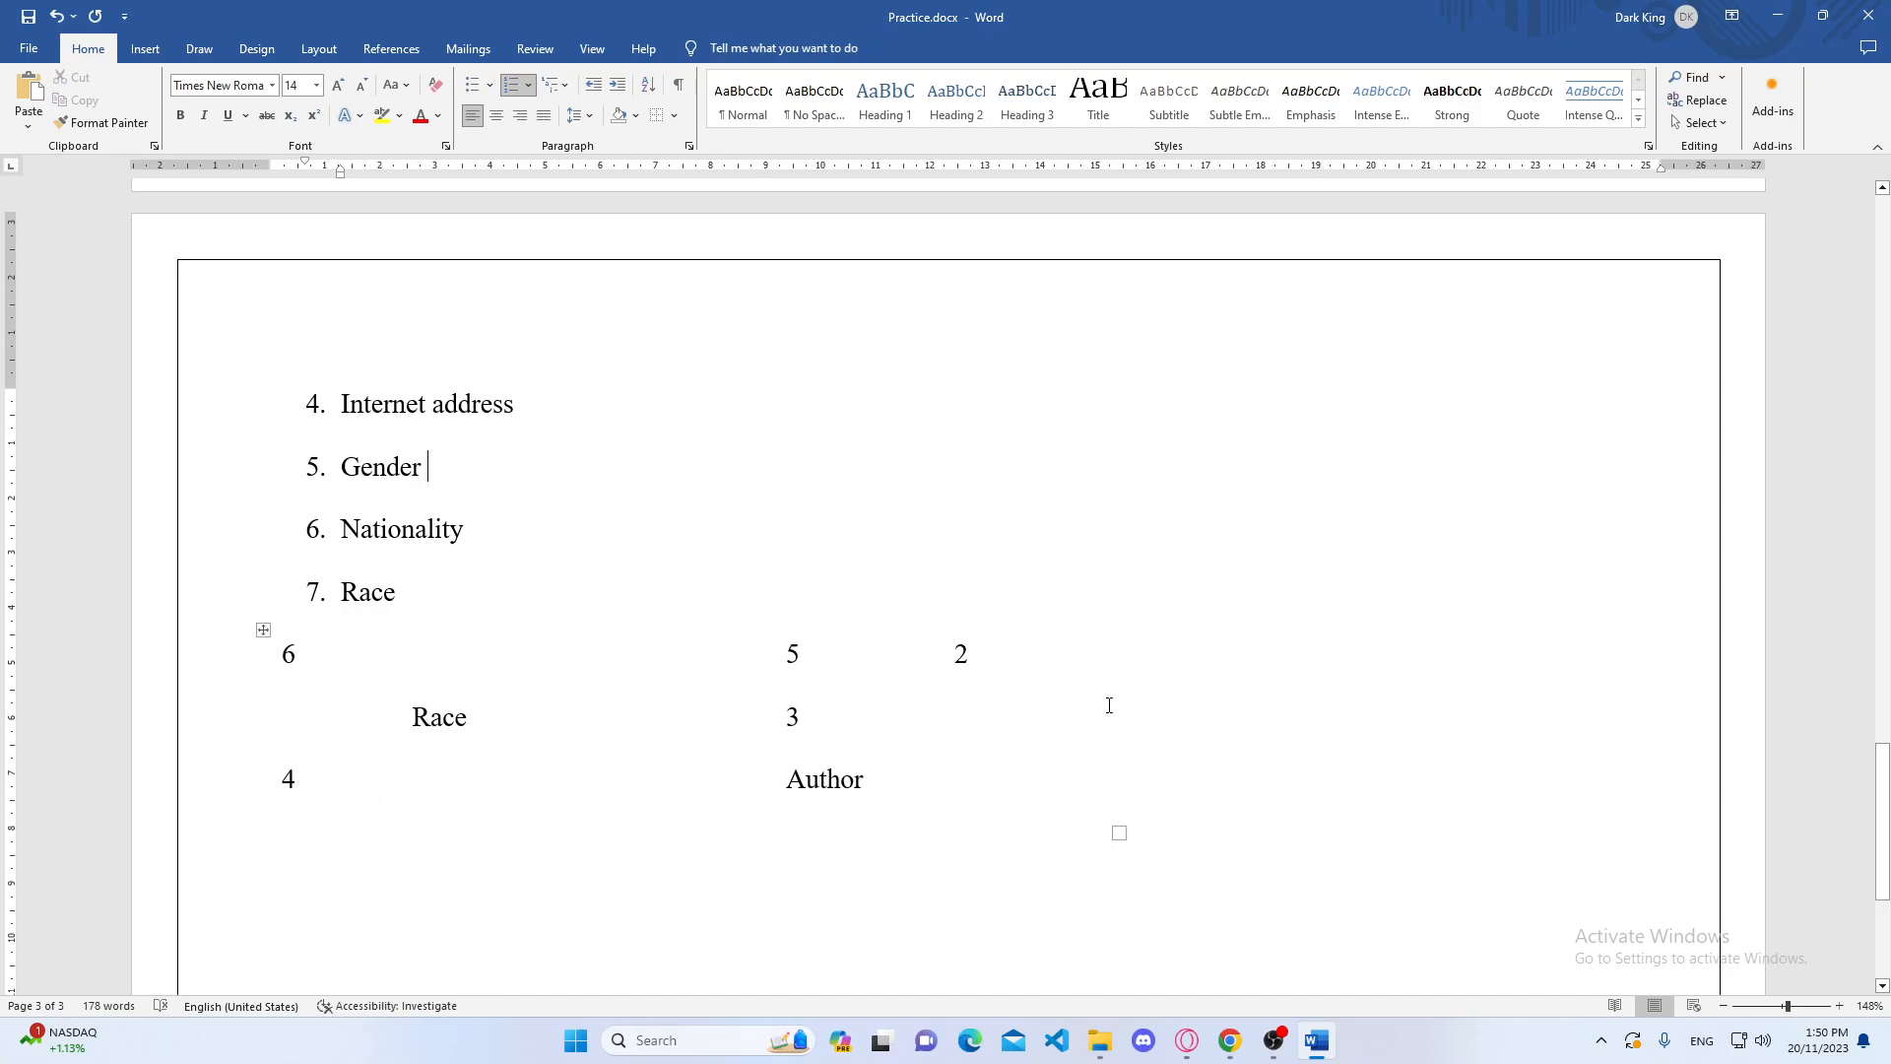
{"action": "left_click", "coordinate": [1272, 1053]}
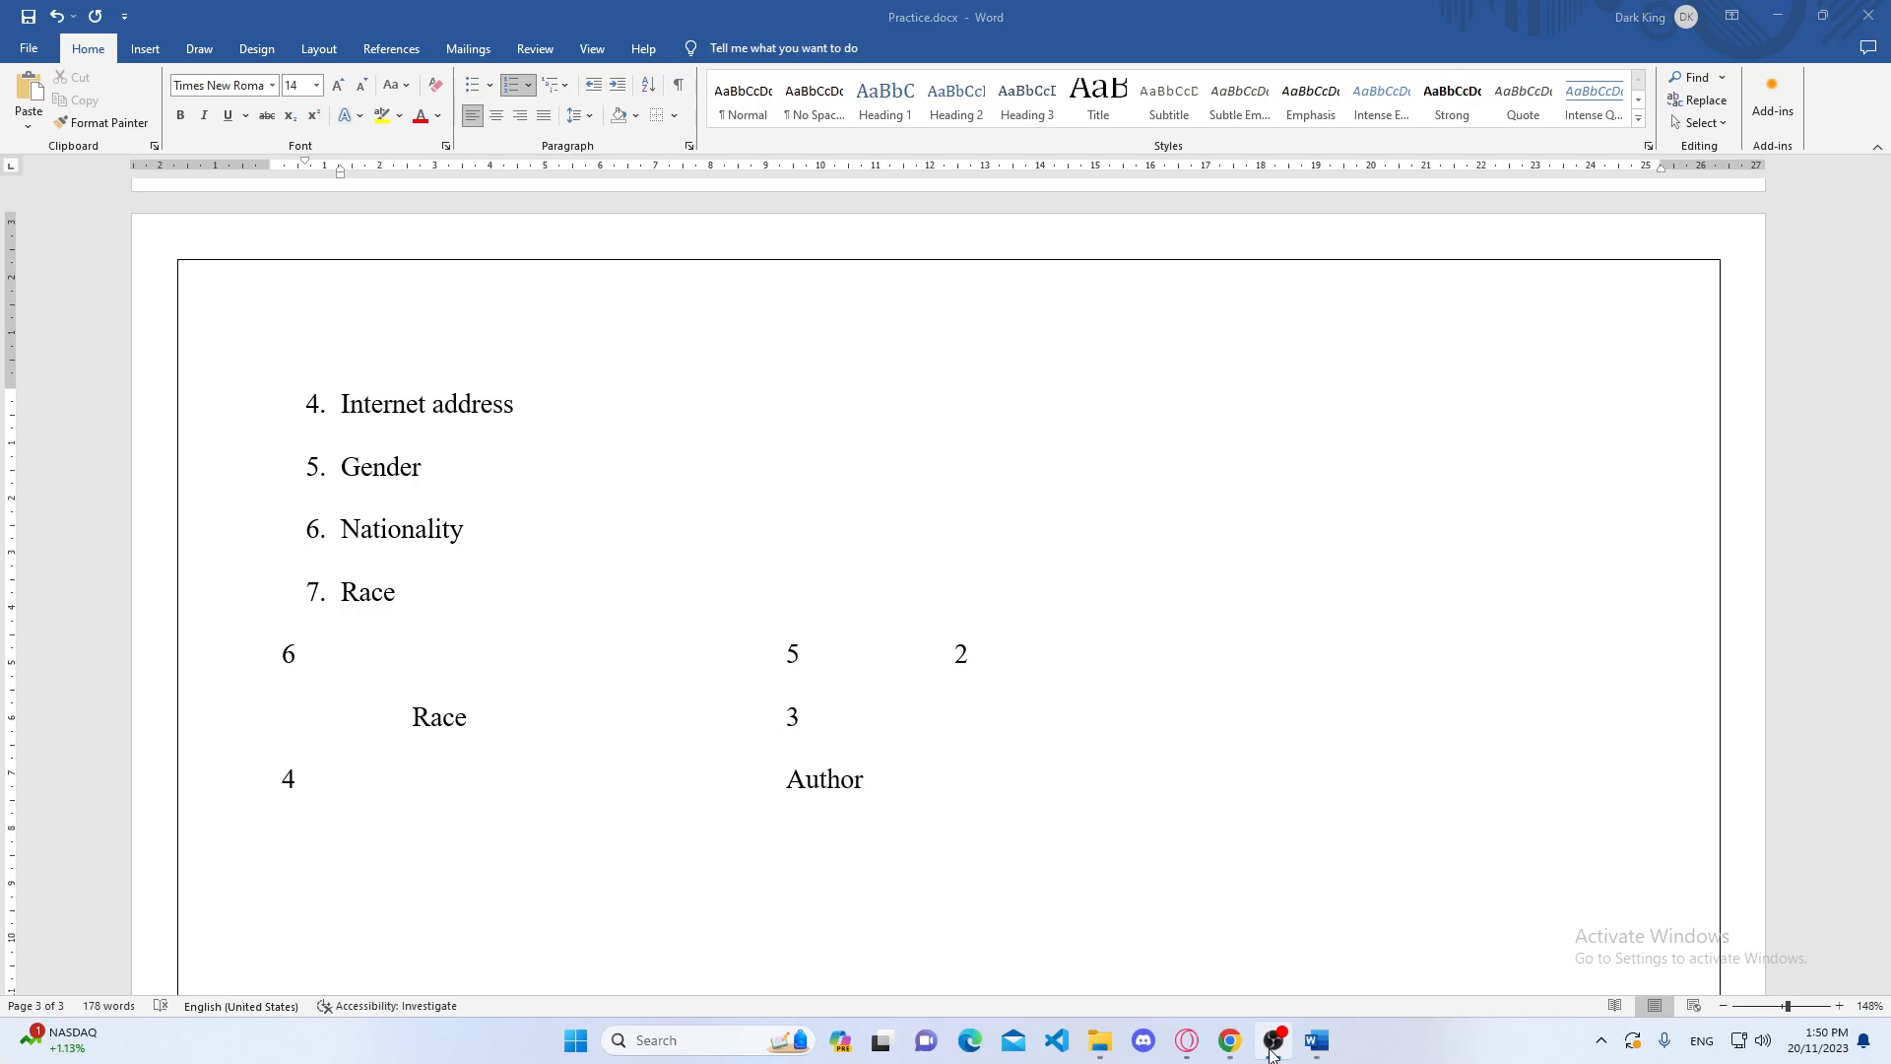